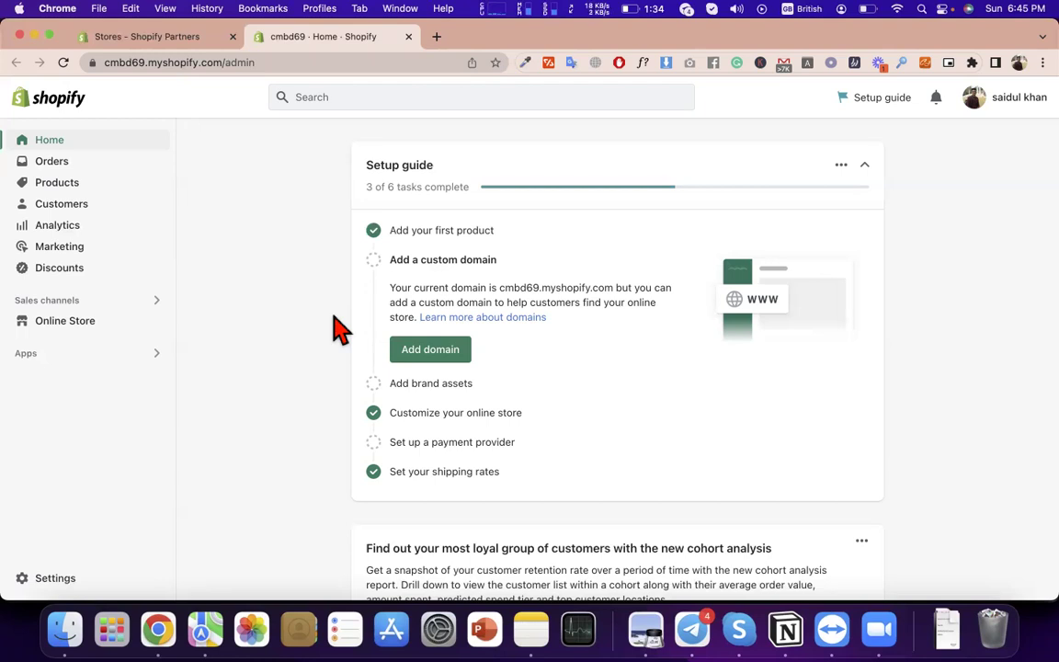
# Open the App Store's full sales channel collection via All recommended sales channels.
pyautogui.click(63, 306)
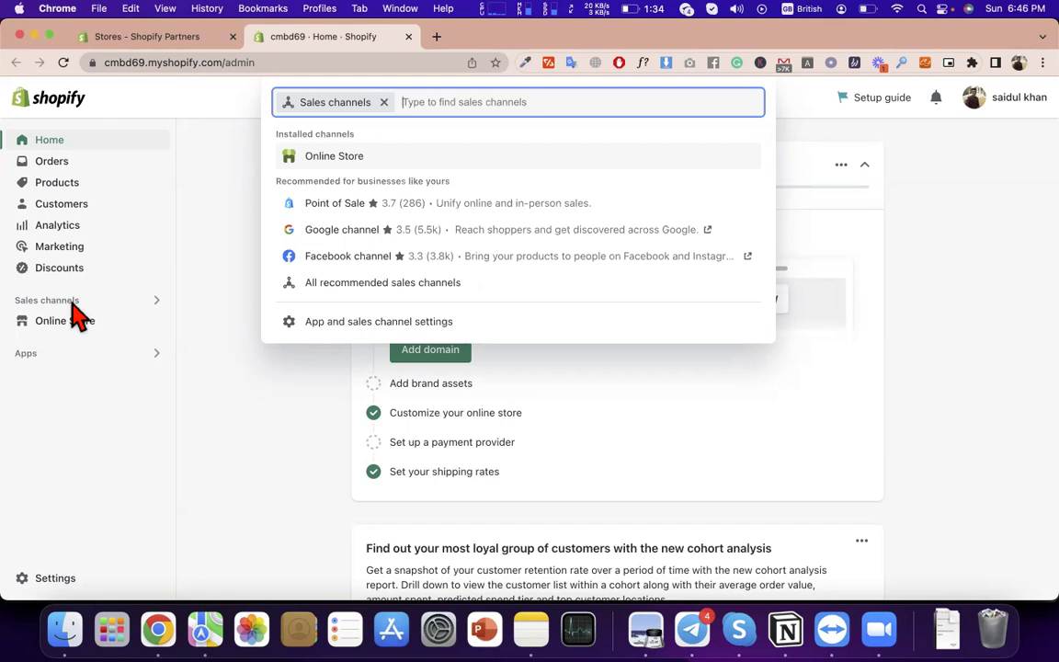
pyautogui.click(388, 285)
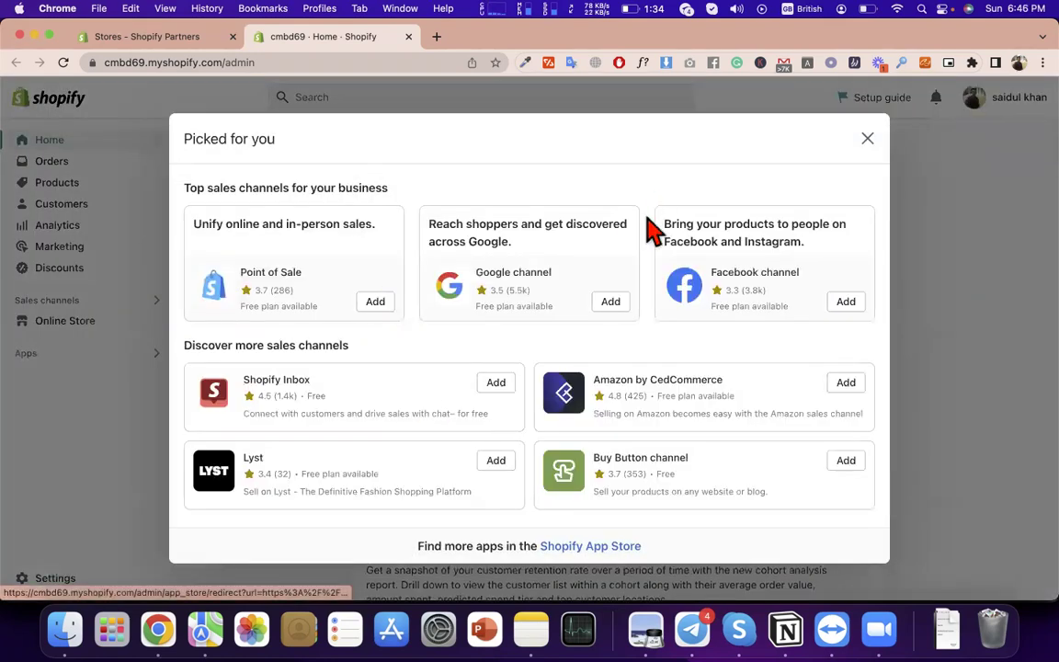
pyautogui.click(582, 549)
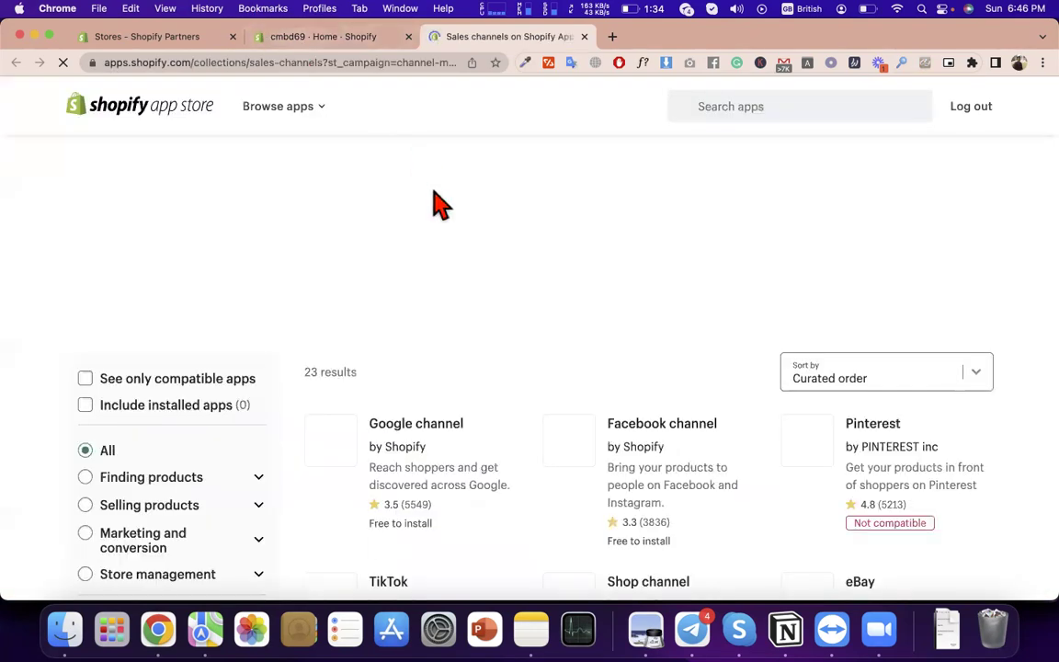
# Scroll through the 23 sales channel results in the App Store collection.
pyautogui.scroll(-1, 386, 275)
pyautogui.tripleClick(309, 267)
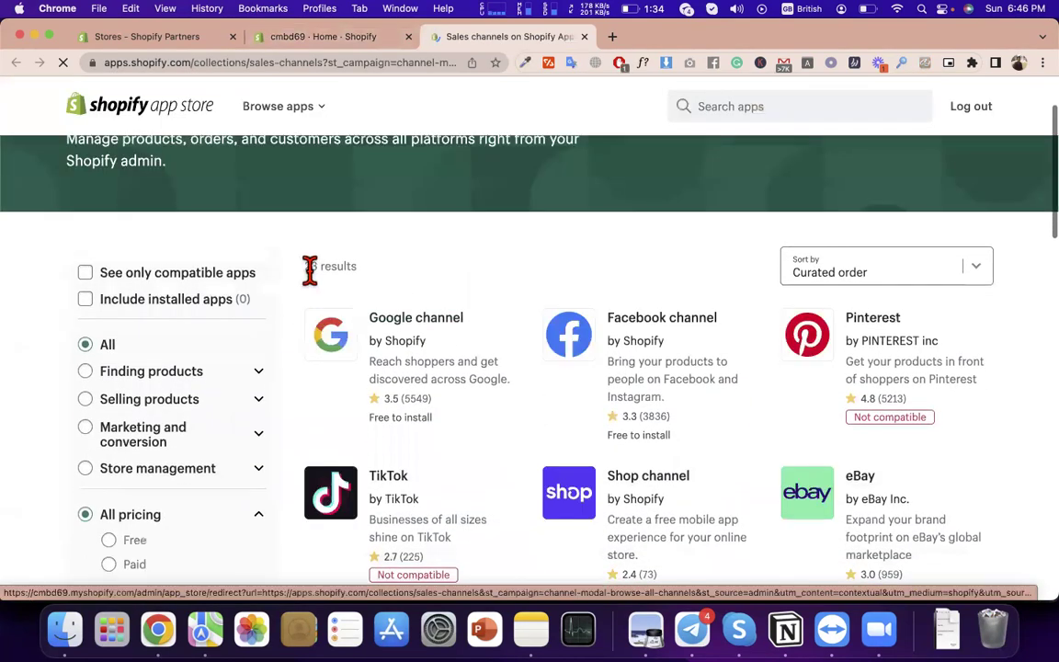
pyautogui.scroll(-1, 313, 285)
pyautogui.scroll(-2, 378, 395)
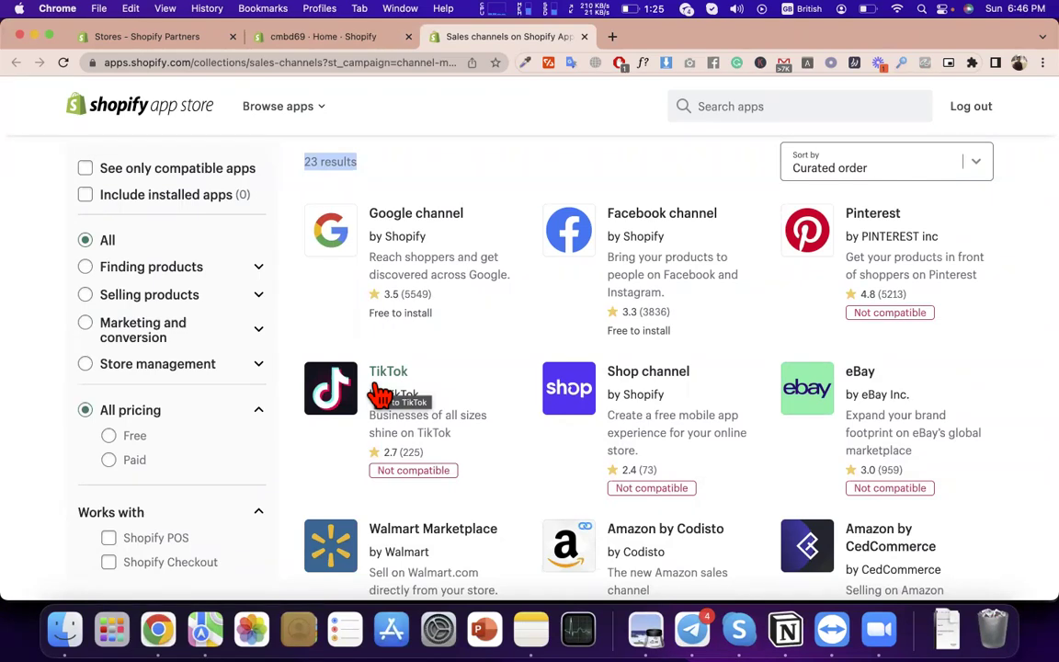
# View the eBay app's details page, then return to the sales channels list.
pyautogui.click(822, 490)
pyautogui.scroll(-2, 823, 489)
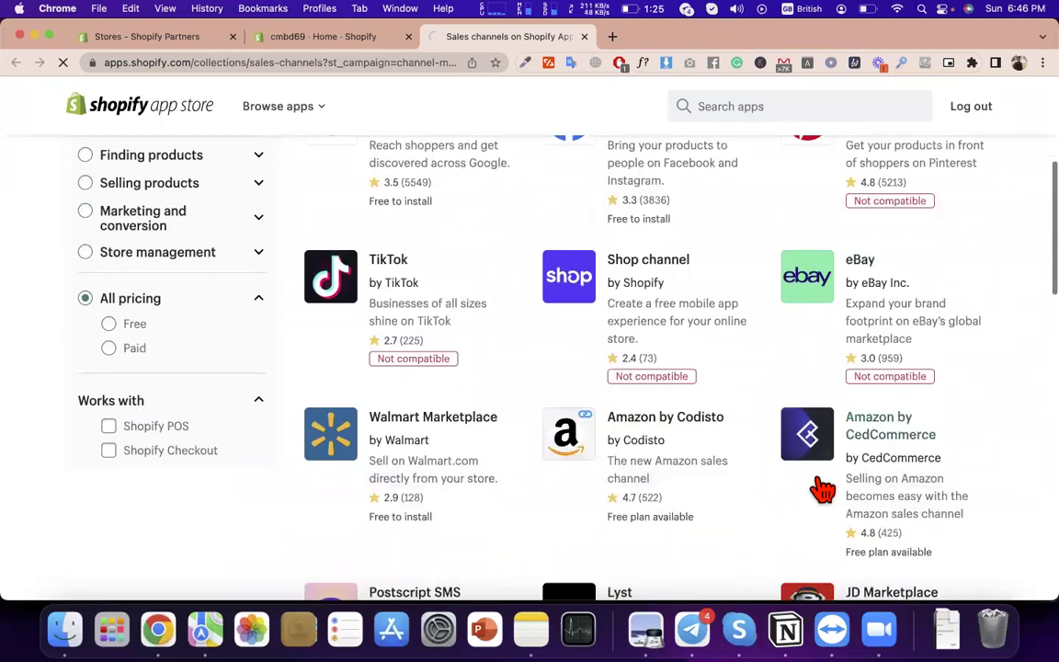
pyautogui.scroll(5, 823, 489)
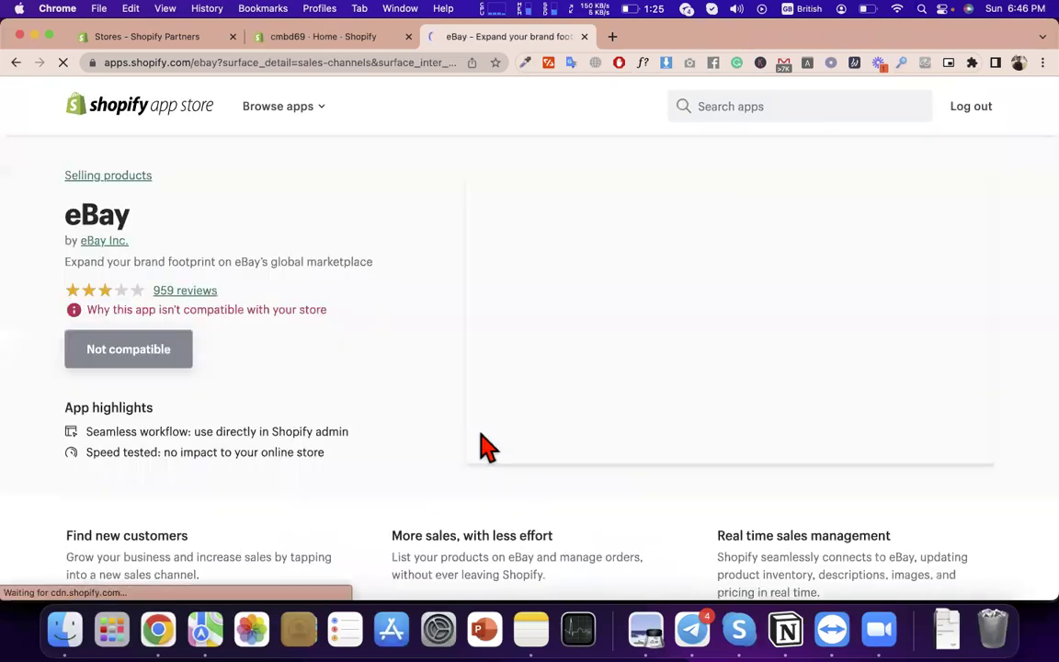
pyautogui.click(17, 64)
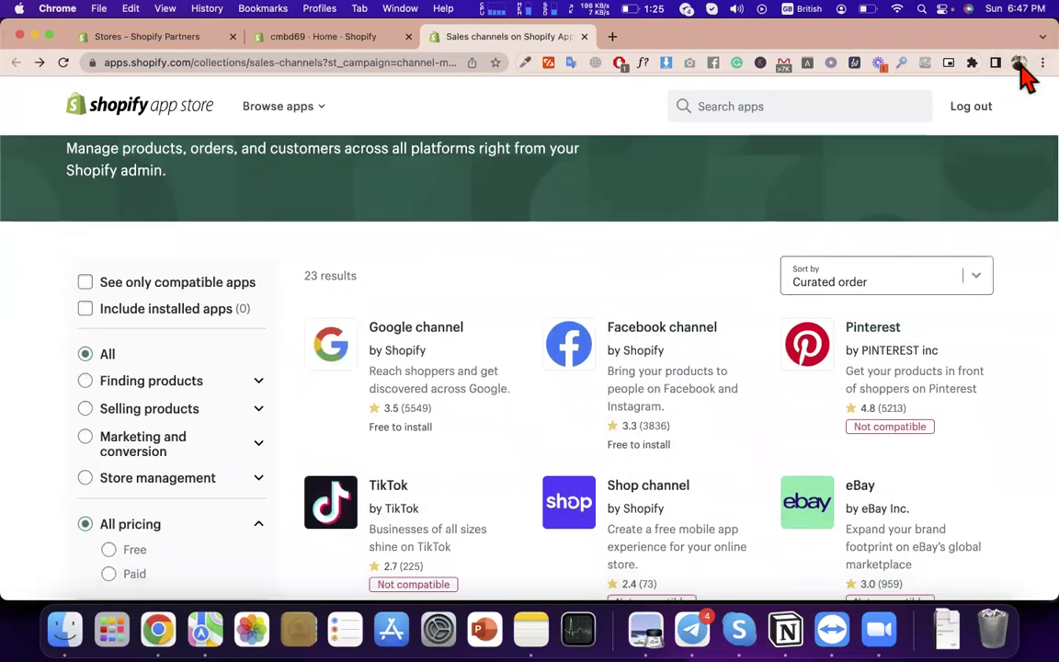
# Search Google for 'iphone' in a new Chrome tab.
pyautogui.click(613, 39)
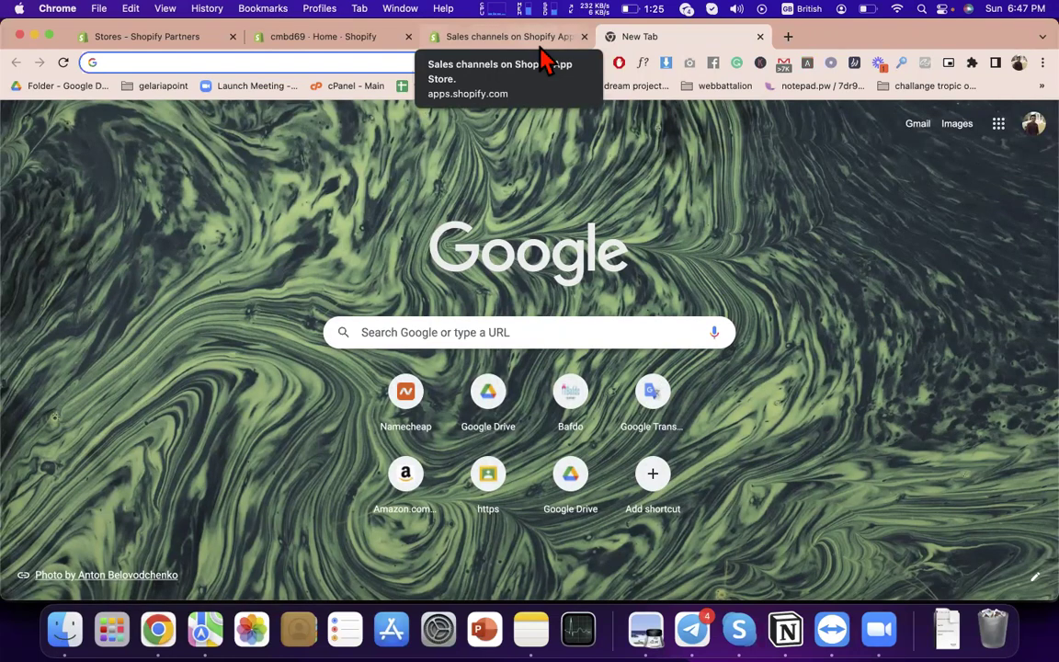
pyautogui.click(596, 62)
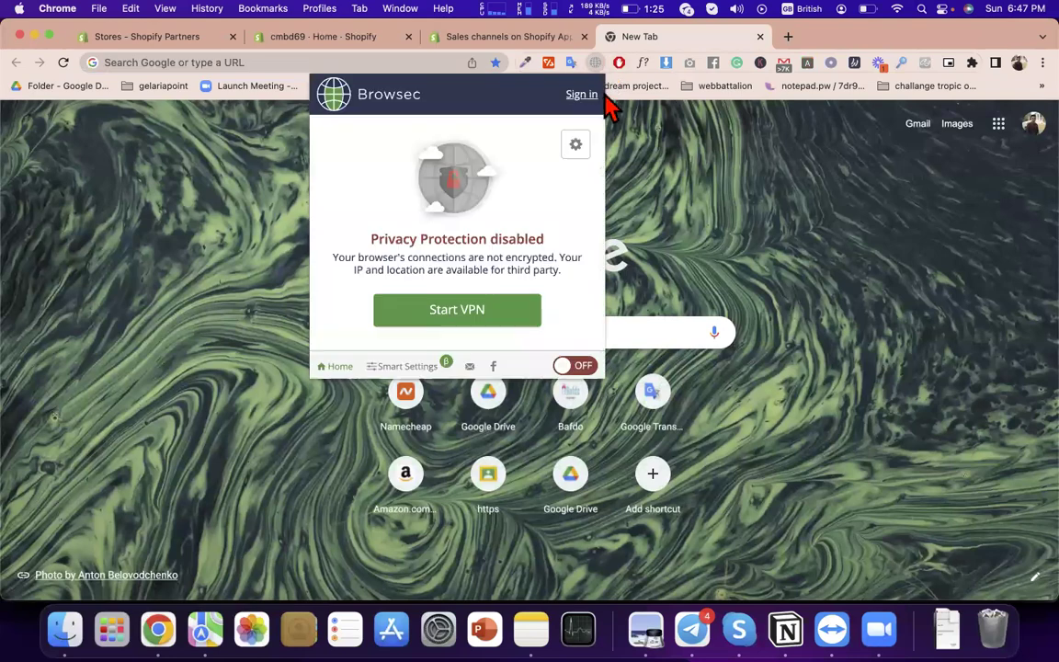
pyautogui.click(410, 74)
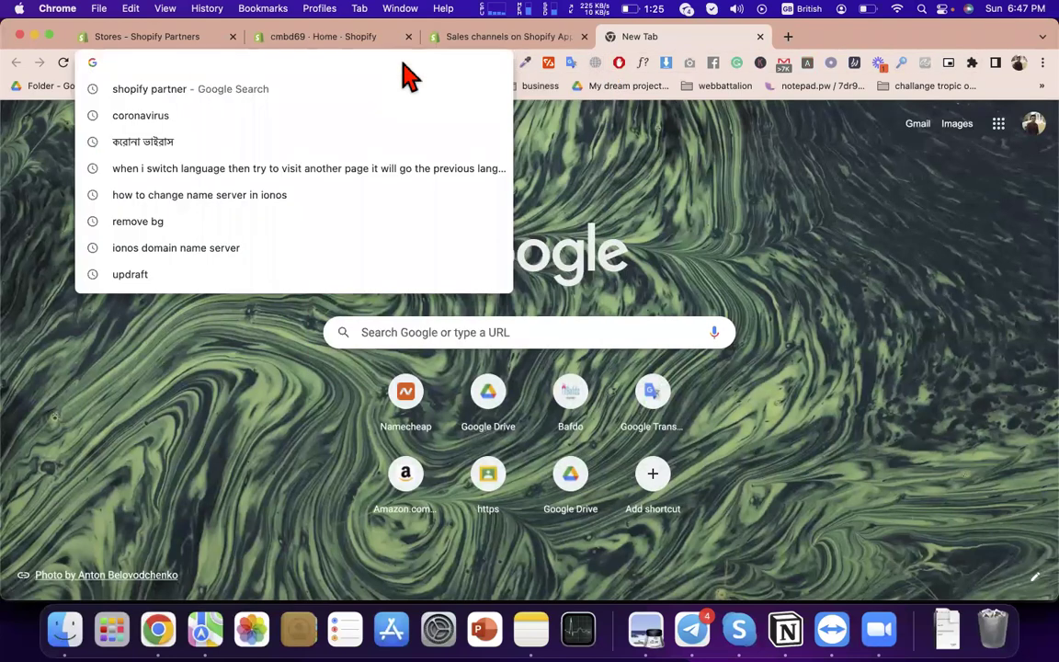
pyautogui.write('iphone')
pyautogui.press('Return')
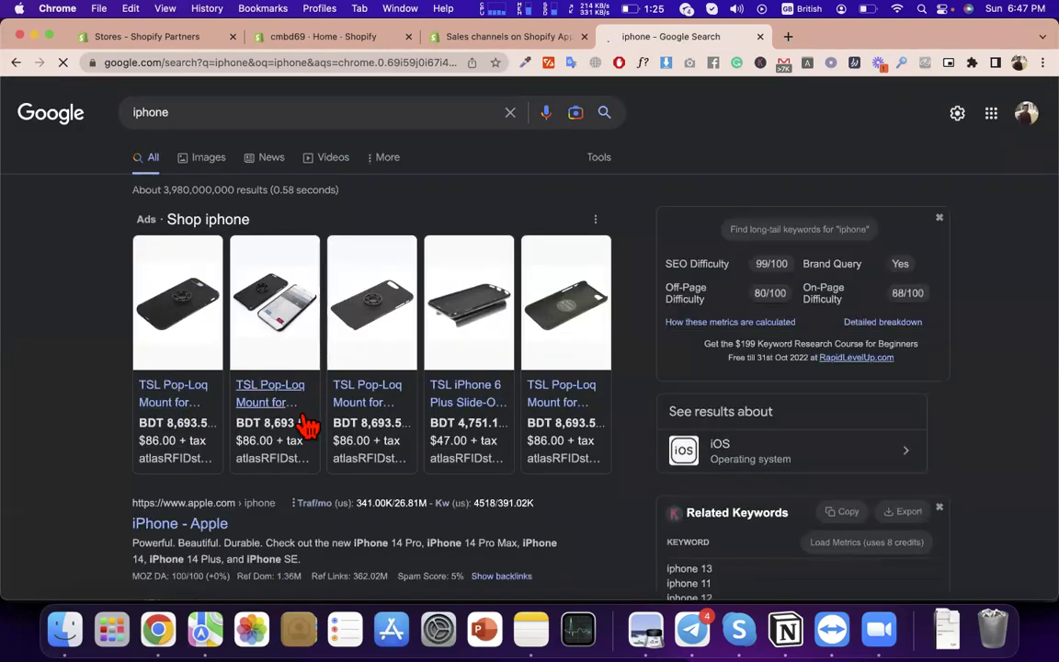
# Look over the iphone results, expanding the extra search categories and filter options.
pyautogui.scroll(-1, 303, 423)
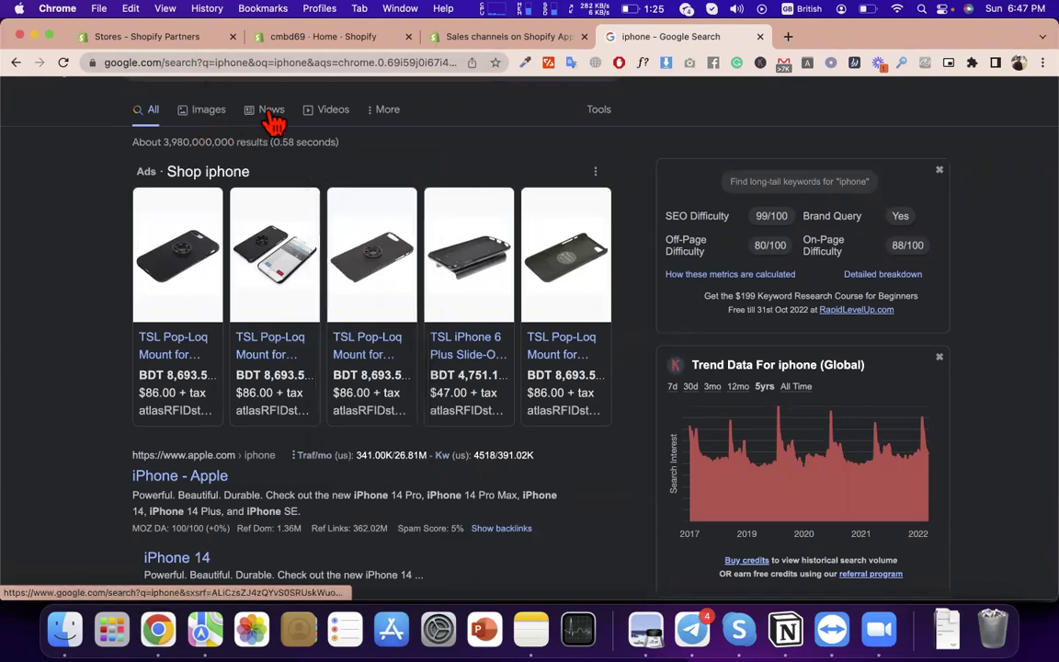
pyautogui.click(392, 117)
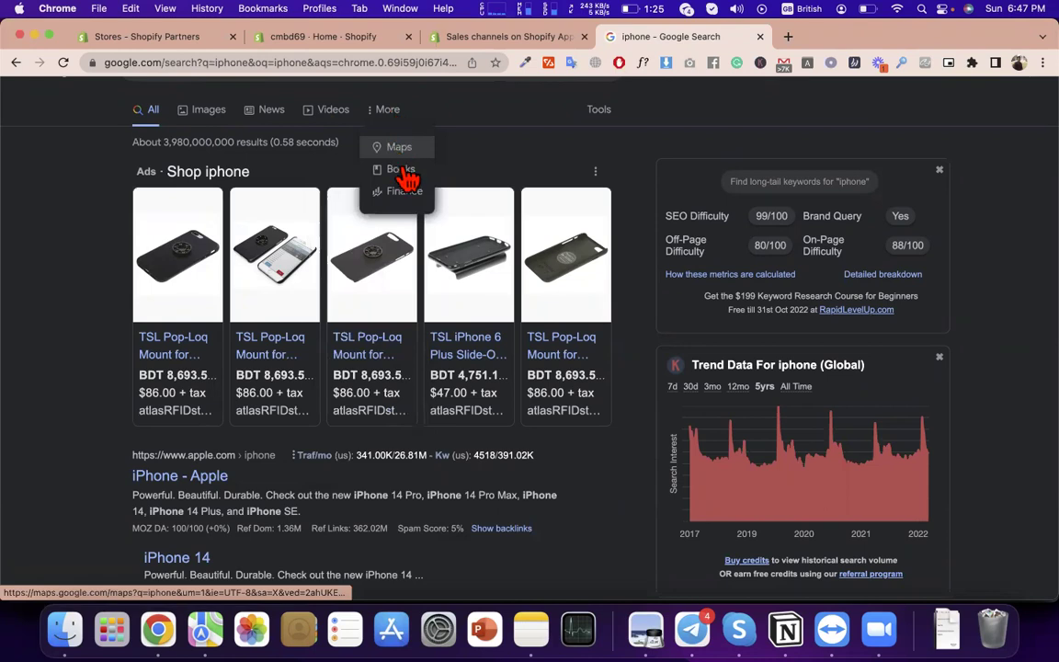
pyautogui.click(609, 116)
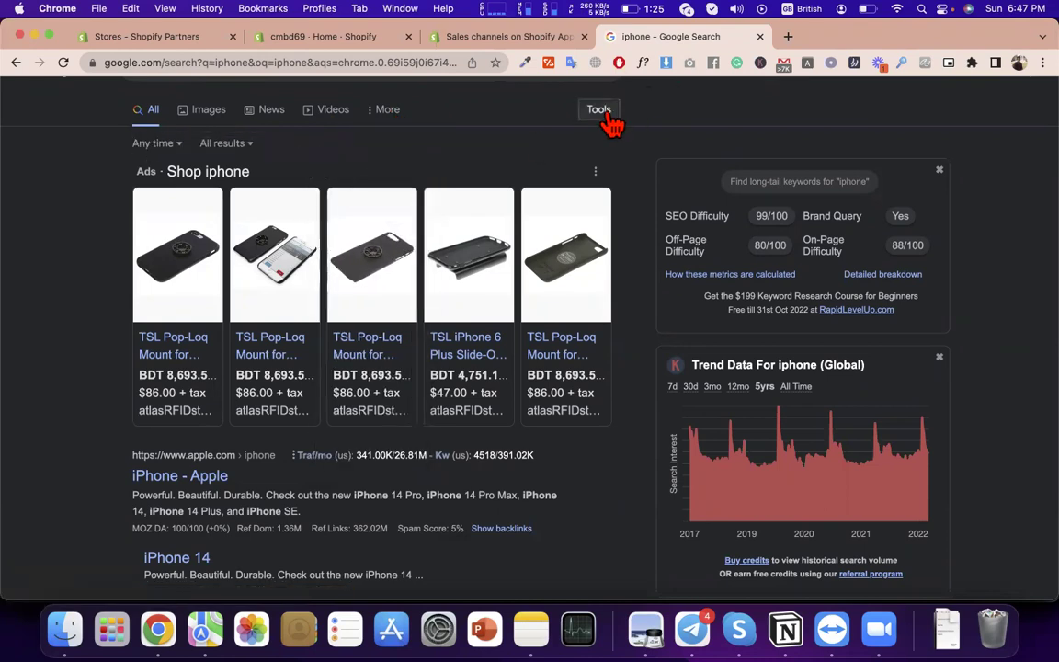
# Connect the Browsec VPN through a United States location and reload the iphone results.
pyautogui.click(596, 62)
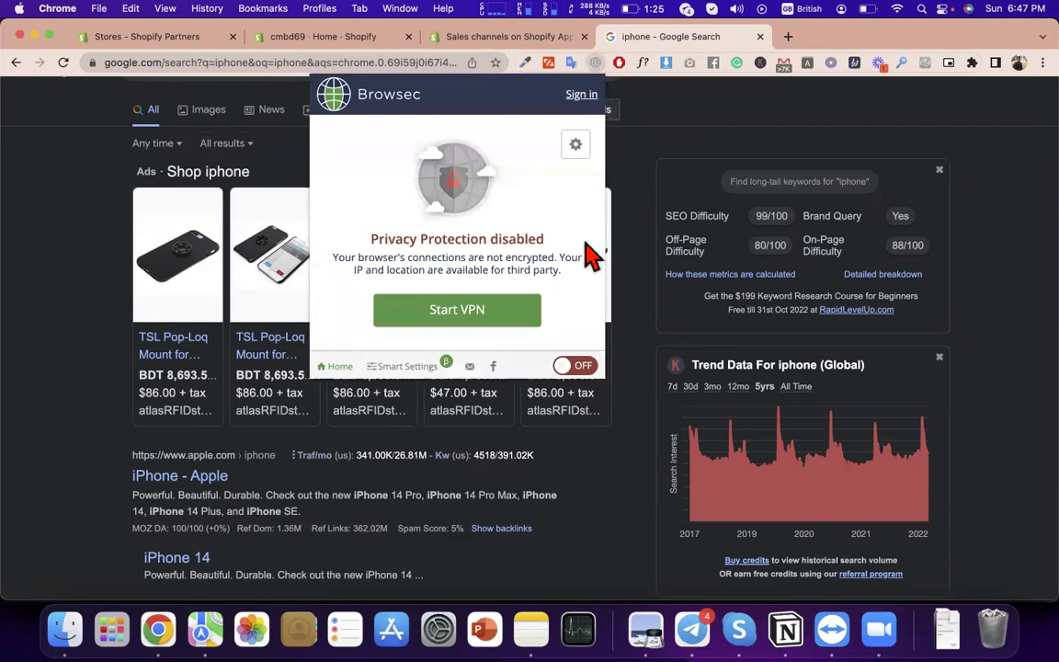
pyautogui.click(501, 309)
pyautogui.click(508, 317)
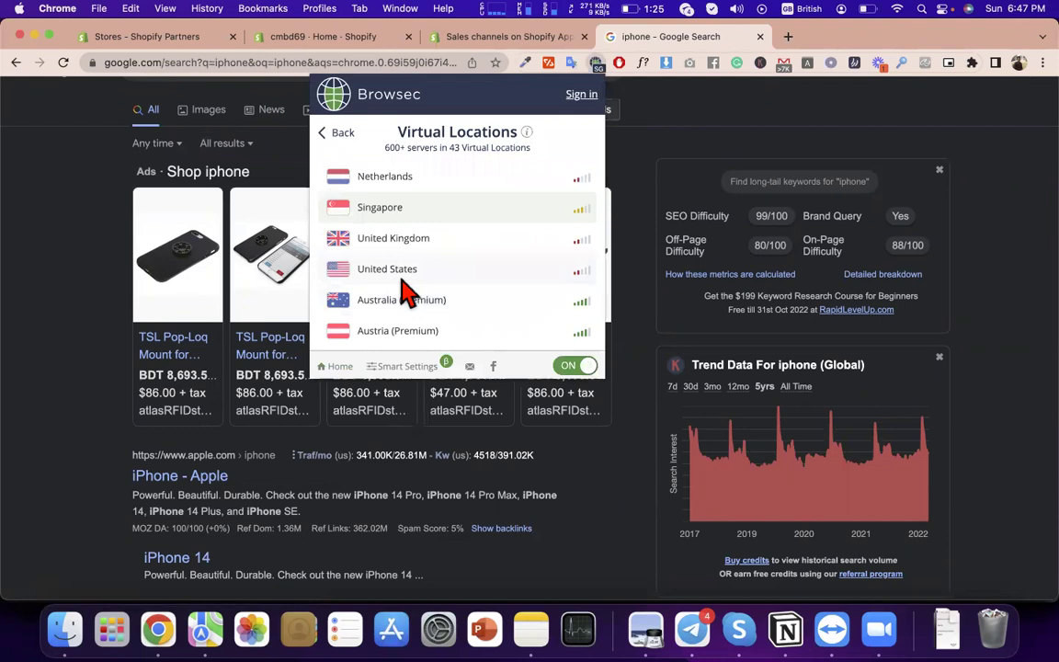
pyautogui.click(398, 273)
pyautogui.click(662, 194)
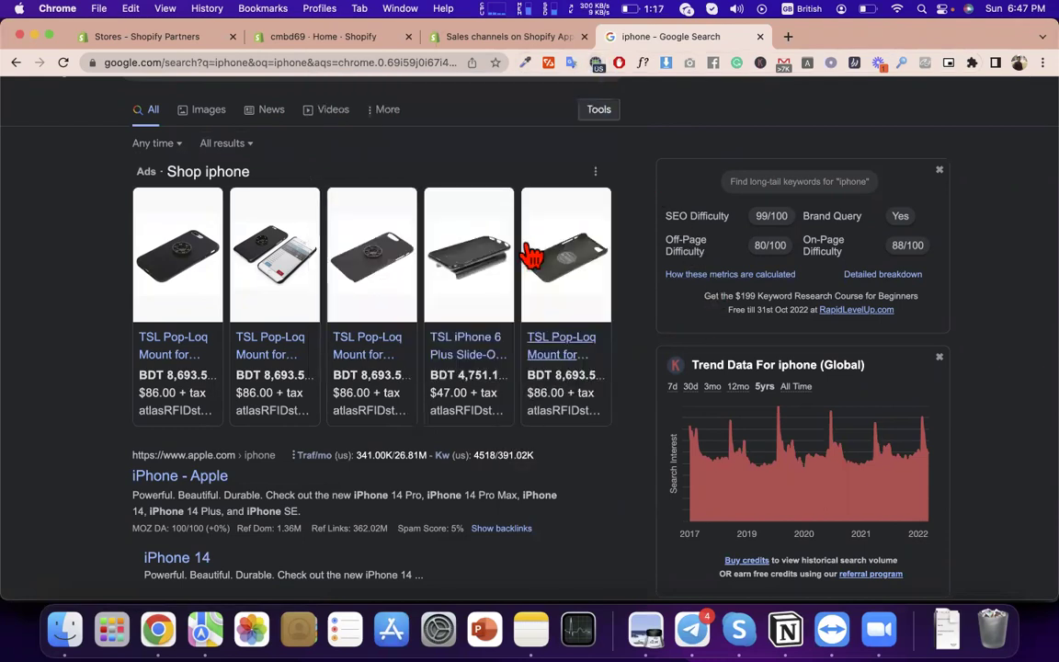
pyautogui.click(63, 64)
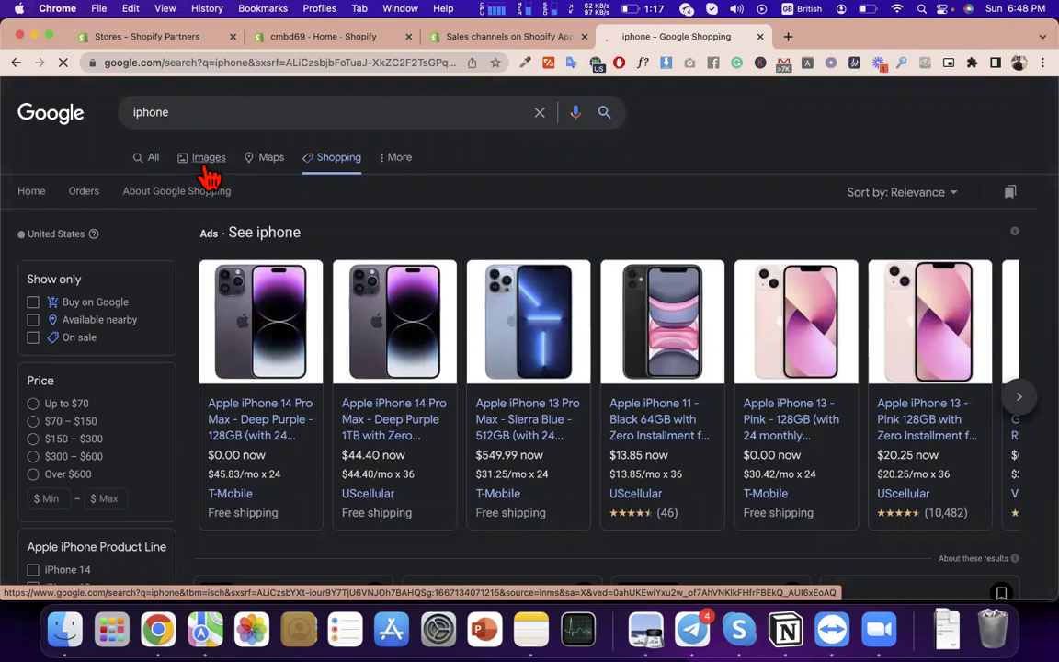
# Scroll through the US Google Shopping iphone listings with prices and sellers.
pyautogui.scroll(-1, 315, 272)
pyautogui.scroll(-4, 460, 478)
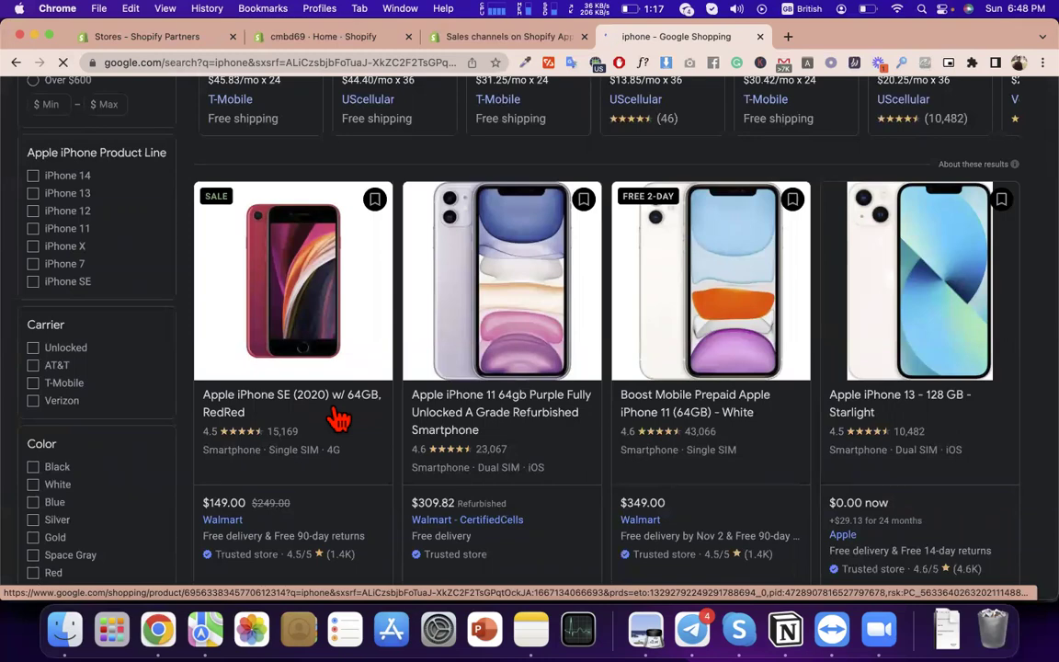
pyautogui.scroll(-5, 339, 369)
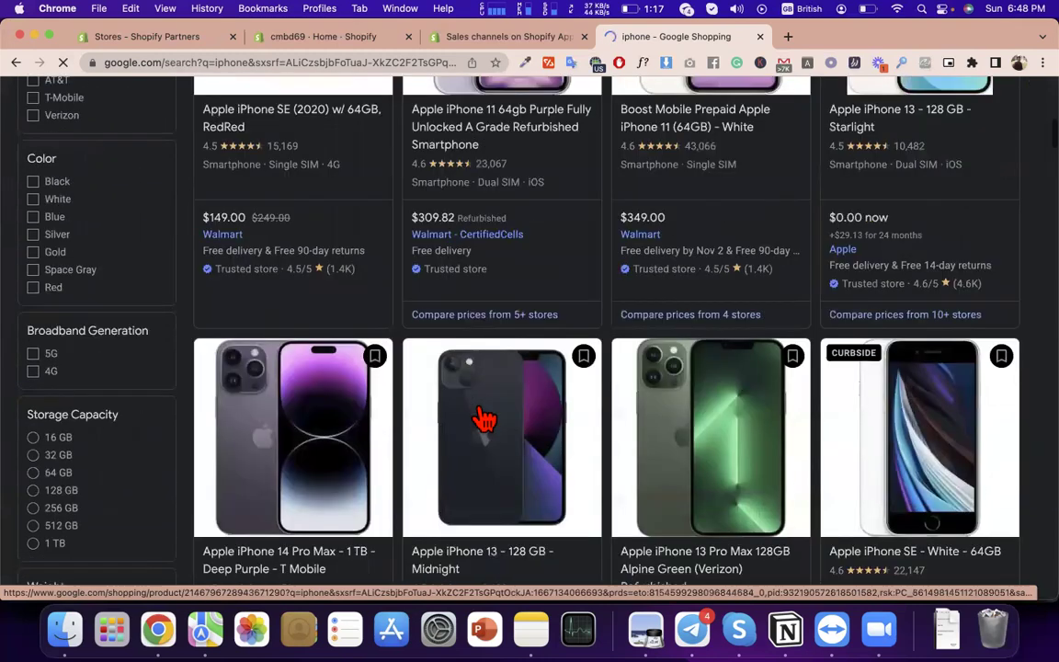
pyautogui.scroll(-5, 650, 367)
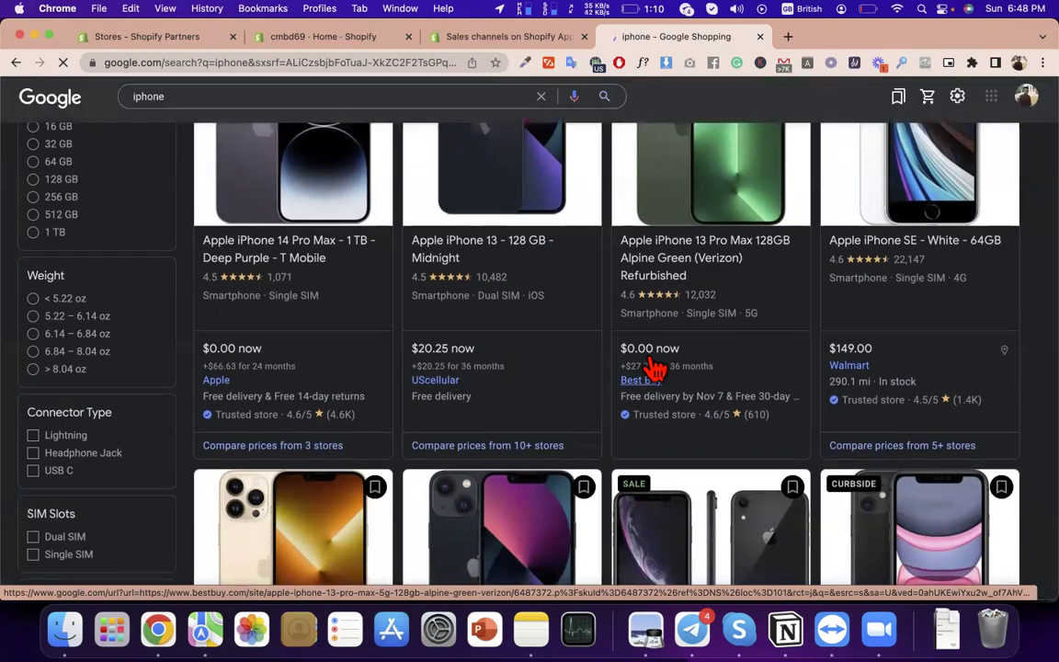
pyautogui.press('XF86AudioRaiseVolume')
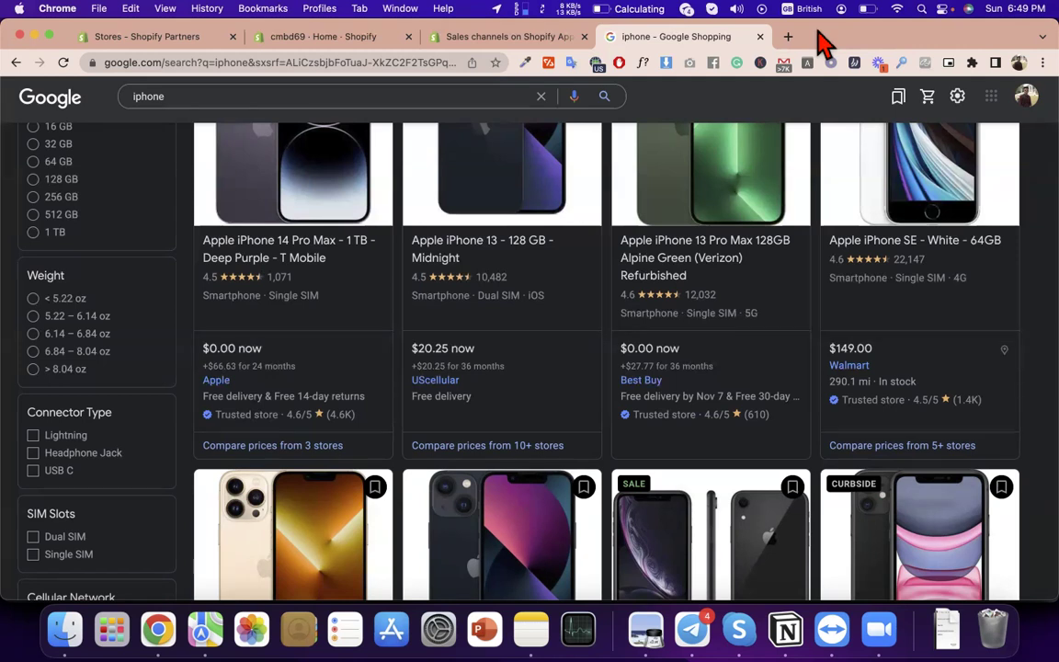
# Check the laptop's battery status and raise the system volume.
pyautogui.click(868, 11)
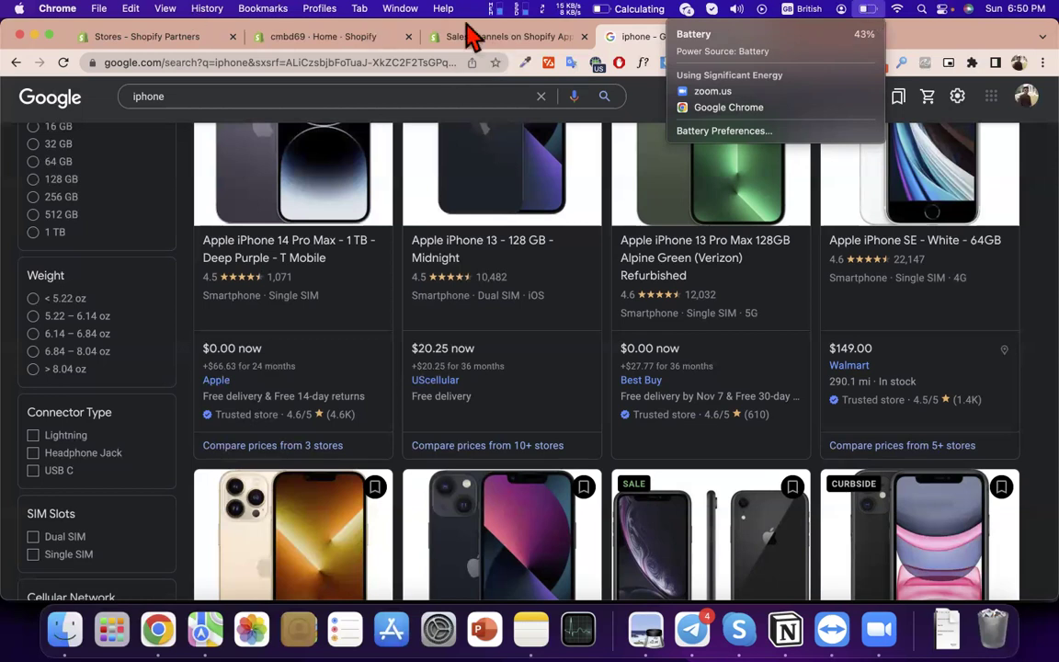
pyautogui.press('XF86AudioRaiseVolume')
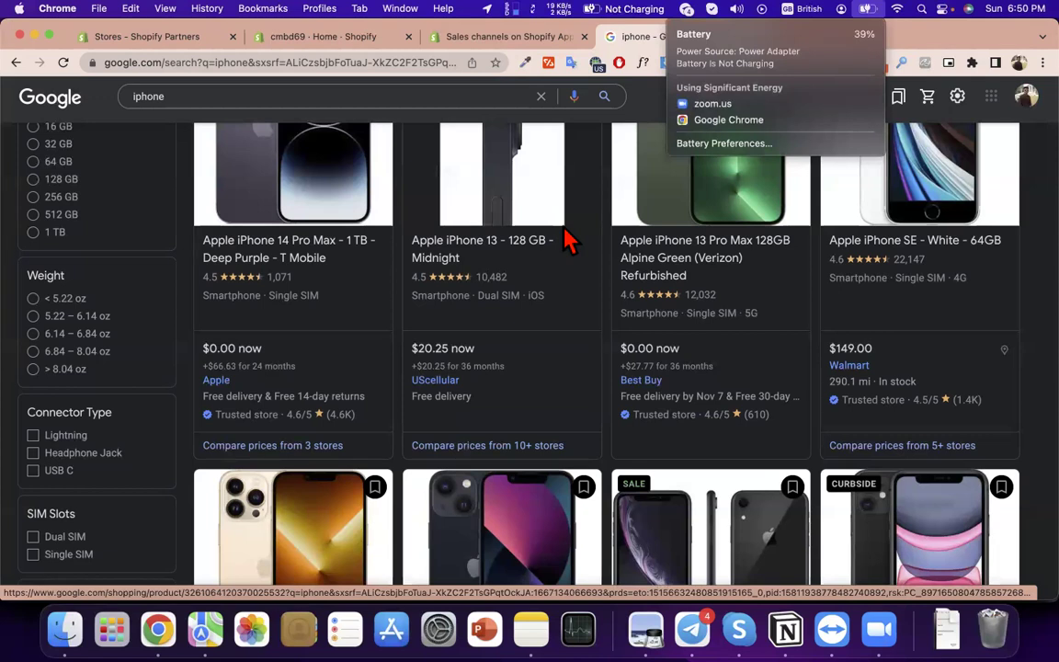
pyautogui.click(879, 17)
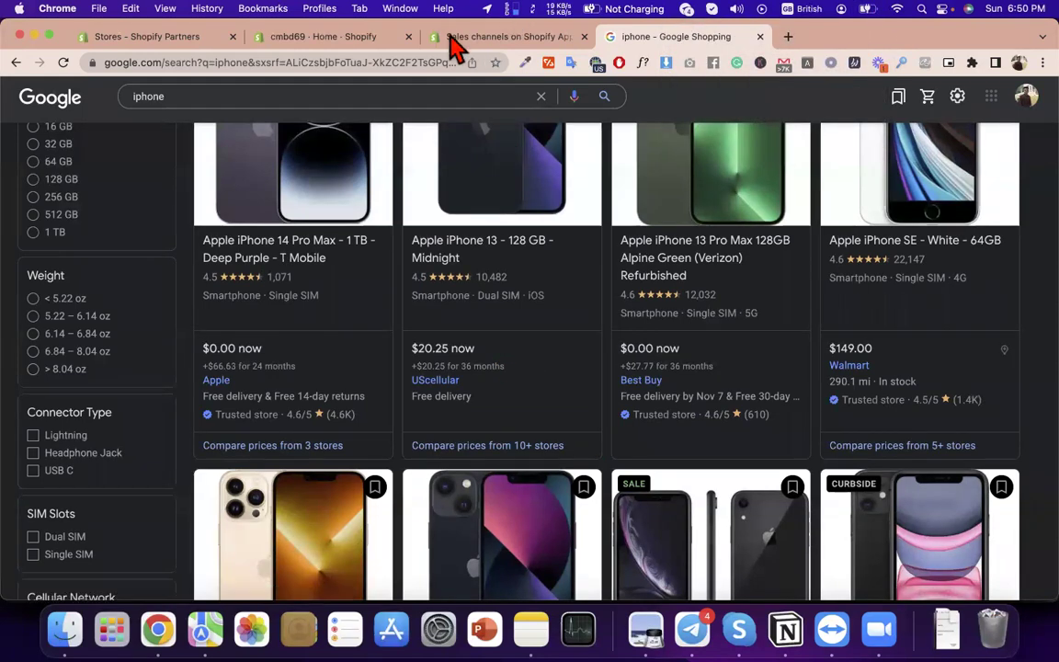
# Scroll further through the Shopping results, then return to the Shopify App Store sales channels tab.
pyautogui.scroll(-3, 579, 340)
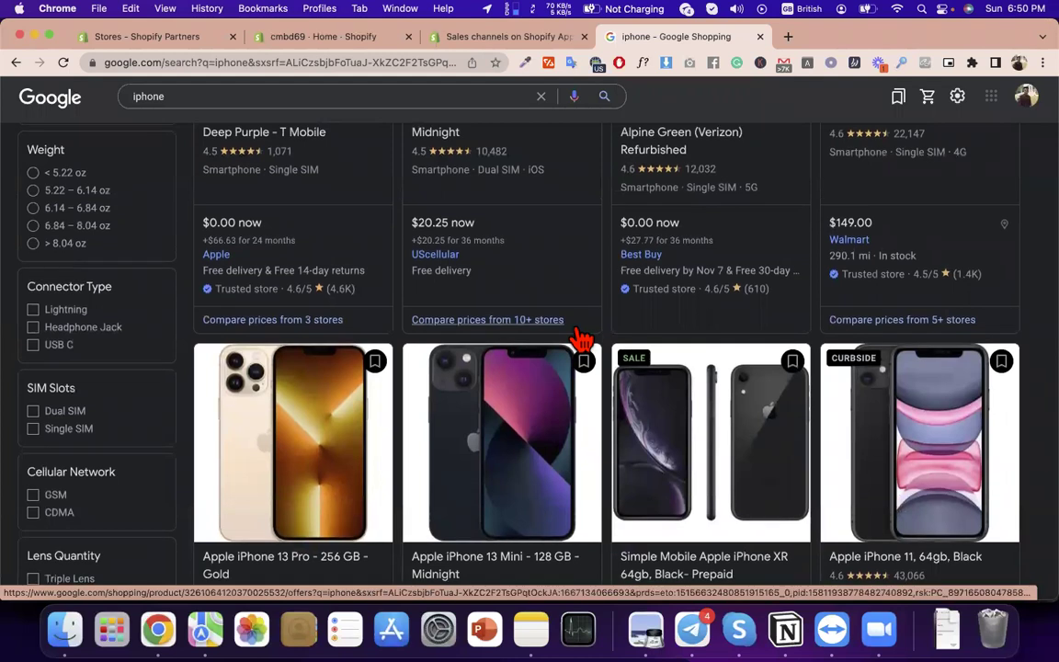
pyautogui.scroll(-6, 579, 340)
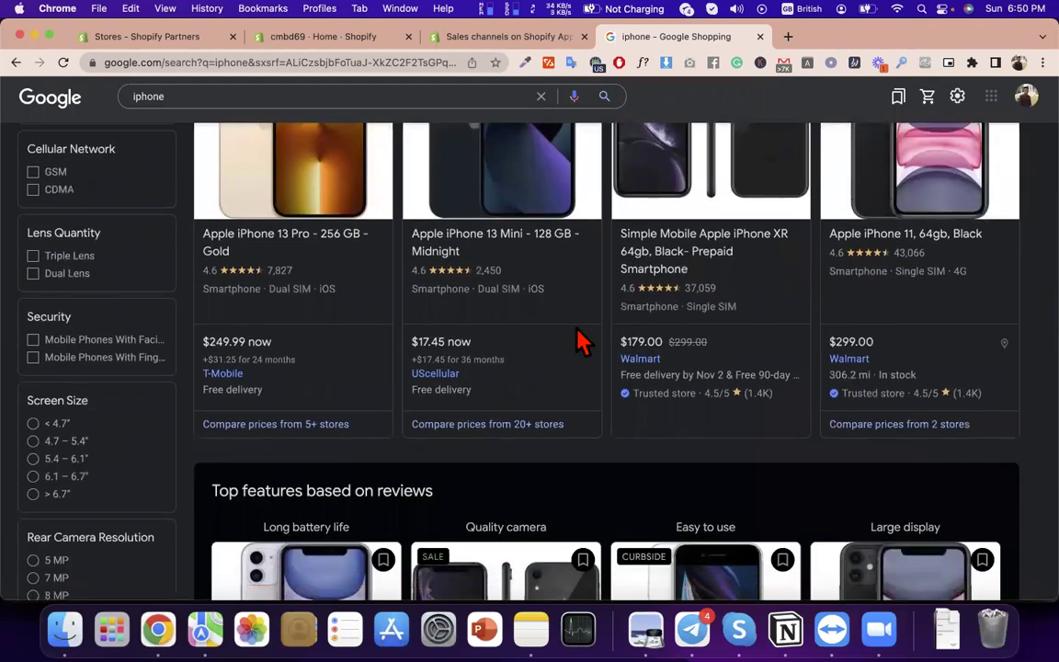
pyautogui.click(497, 40)
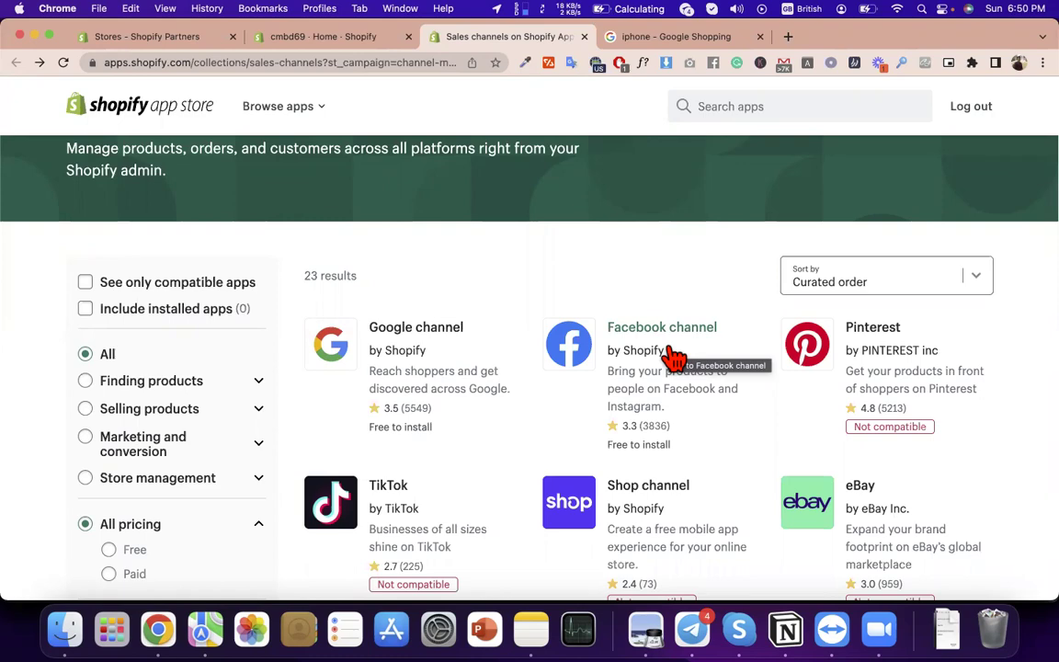
pyautogui.scroll(-20, 676, 357)
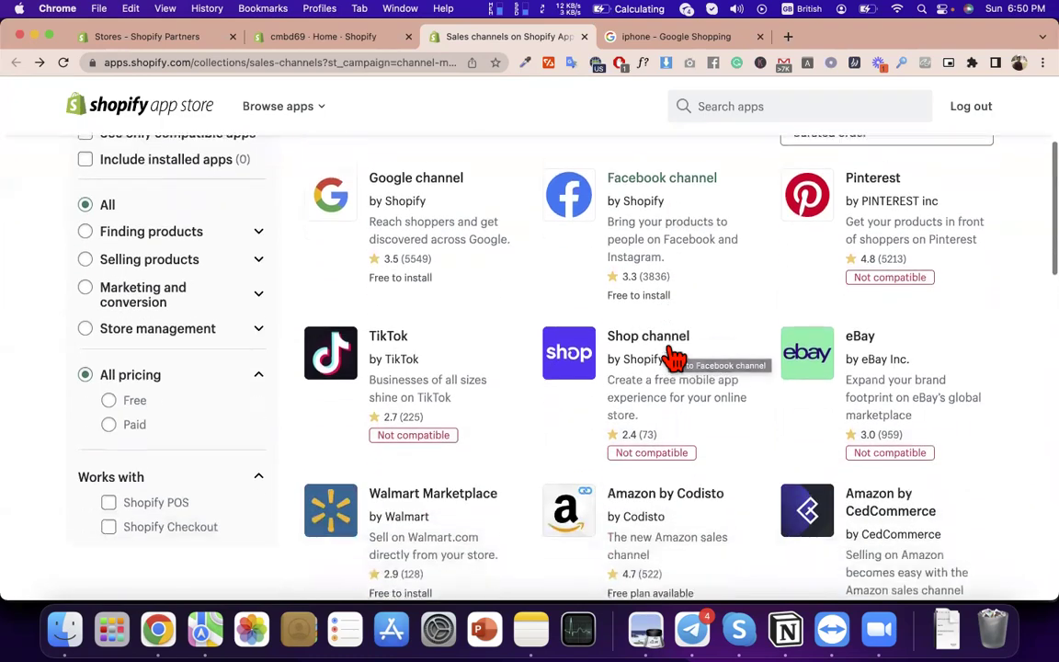
pyautogui.scroll(10, 676, 357)
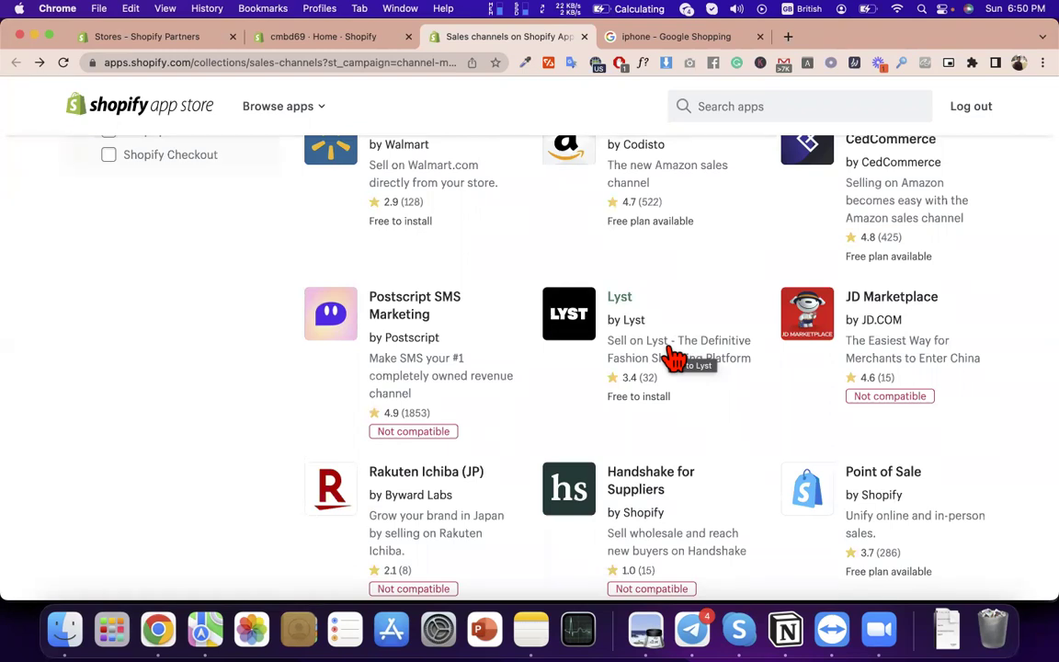
pyautogui.scroll(5, 676, 357)
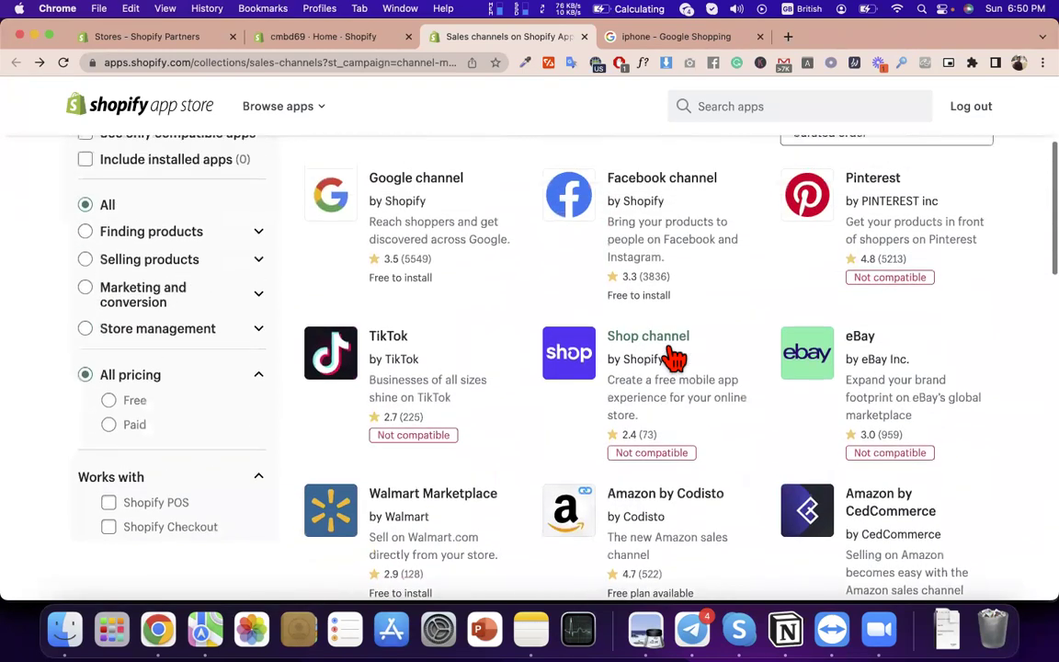
pyautogui.scroll(1, 676, 357)
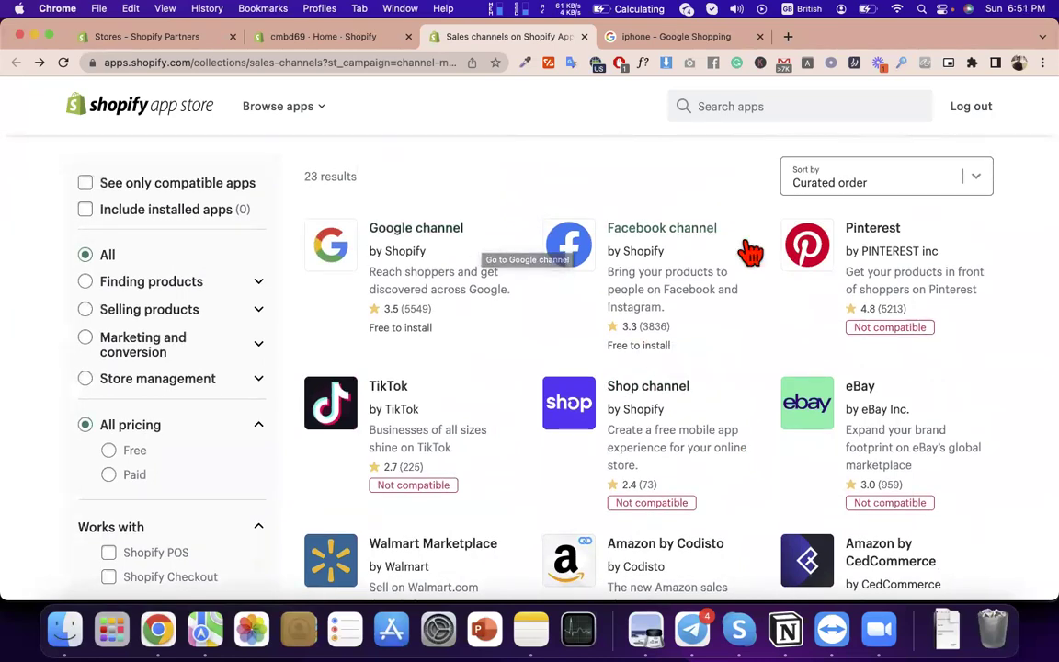
pyautogui.scroll(-3, 348, 443)
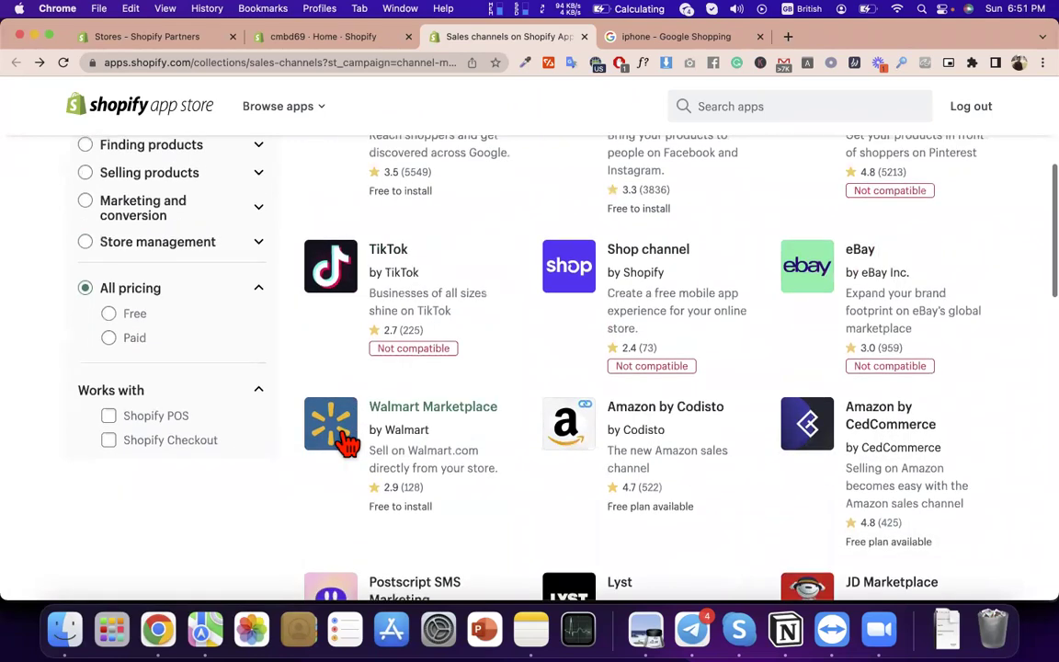
pyautogui.scroll(-2, 348, 443)
pyautogui.scroll(-5, 481, 418)
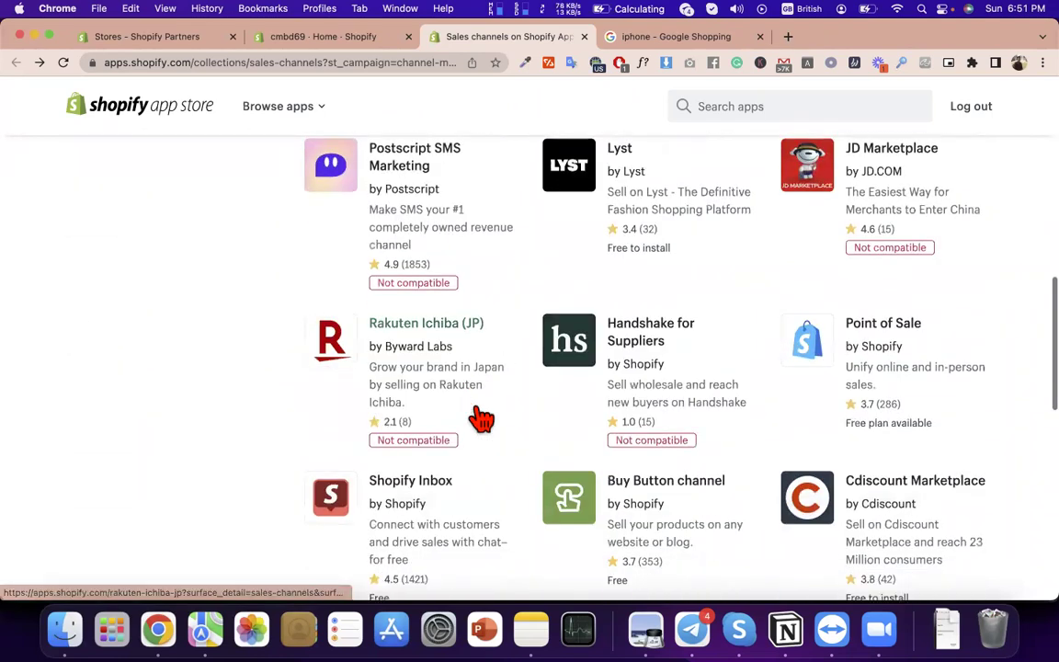
pyautogui.scroll(-3, 480, 418)
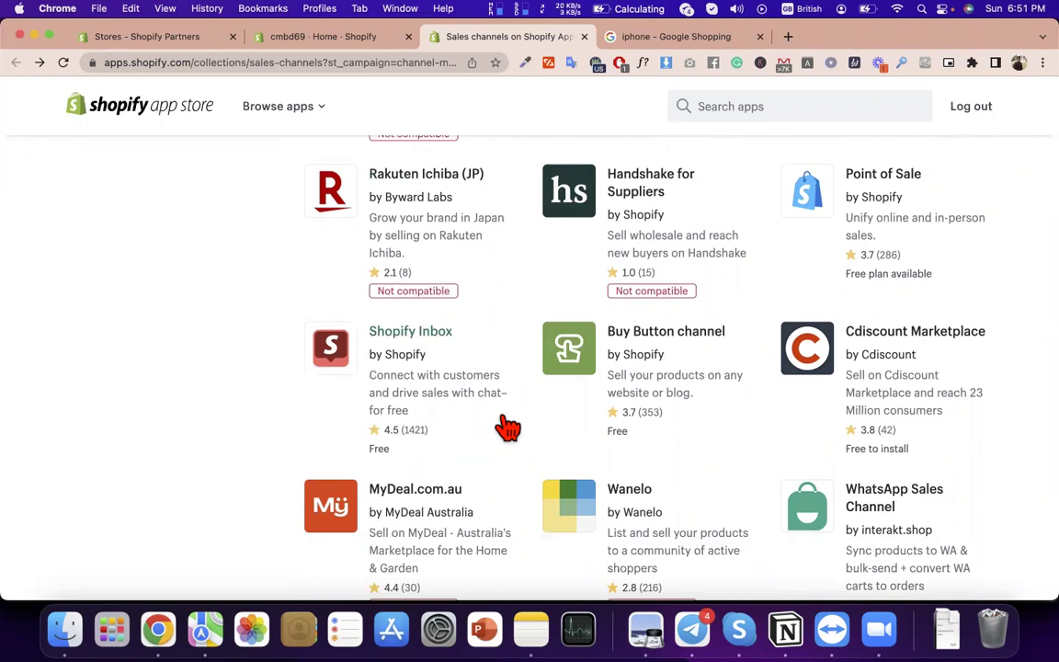
pyautogui.scroll(-2, 506, 427)
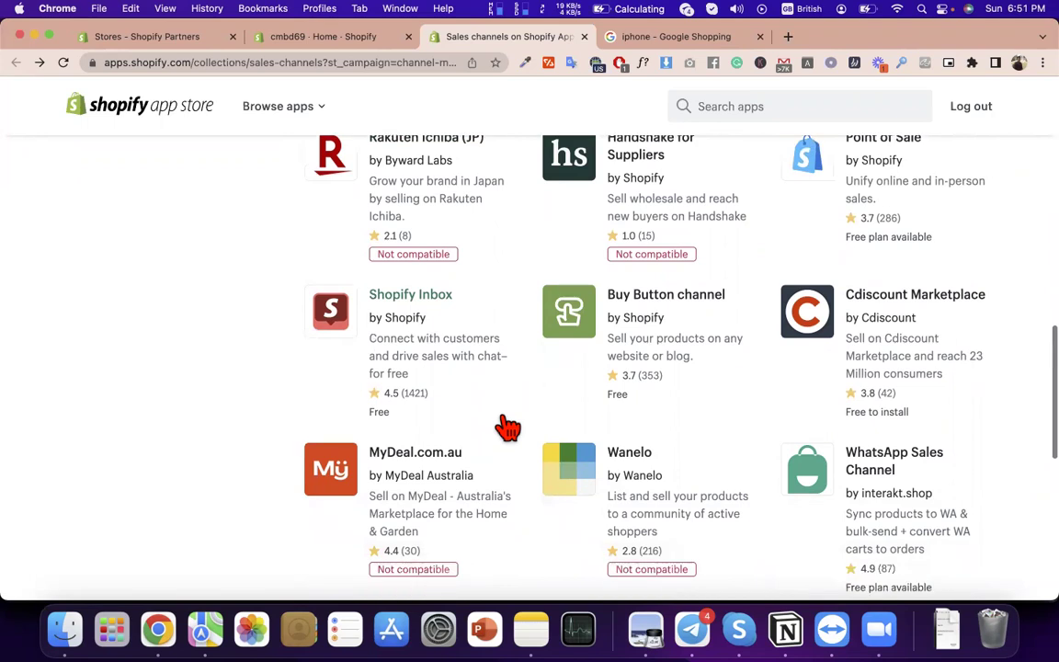
pyautogui.scroll(-3, 588, 451)
pyautogui.scroll(-2, 660, 471)
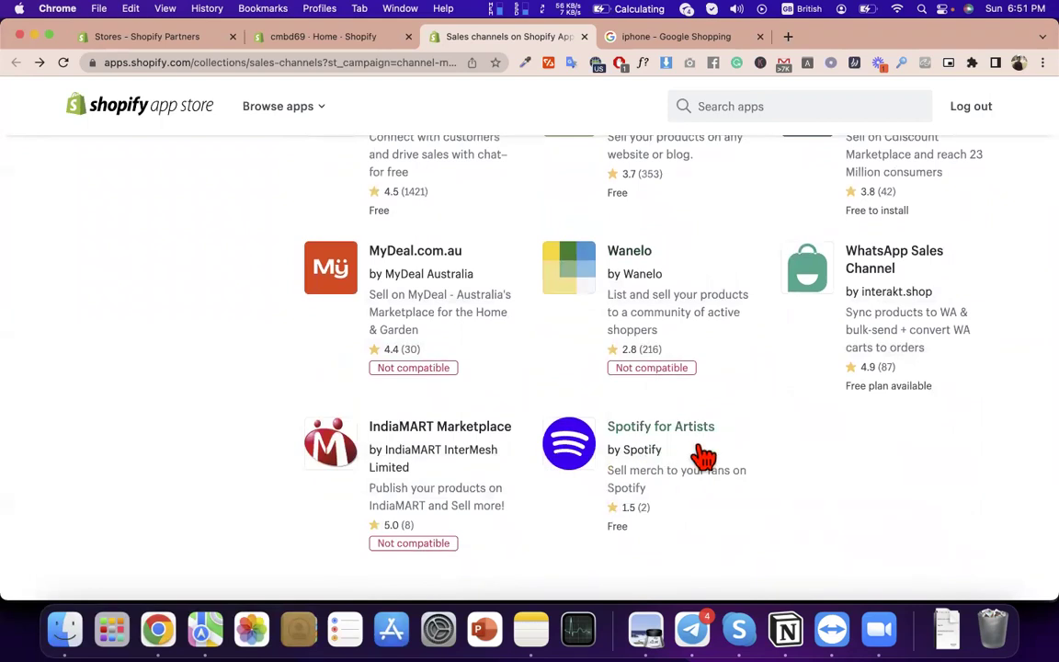
pyautogui.scroll(-2, 703, 456)
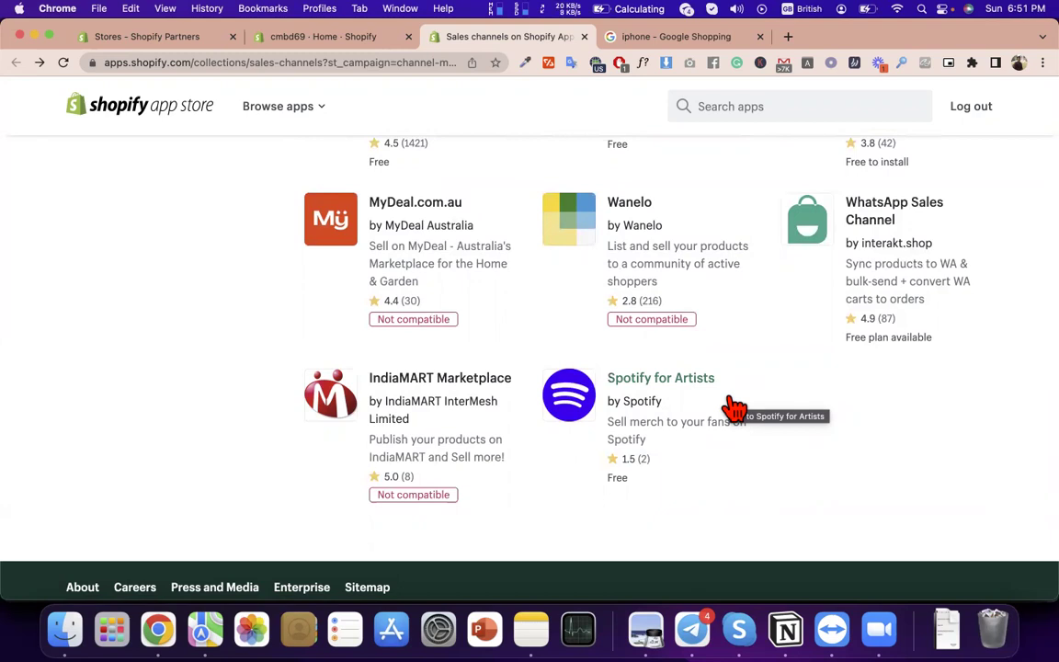
pyautogui.scroll(2, 733, 409)
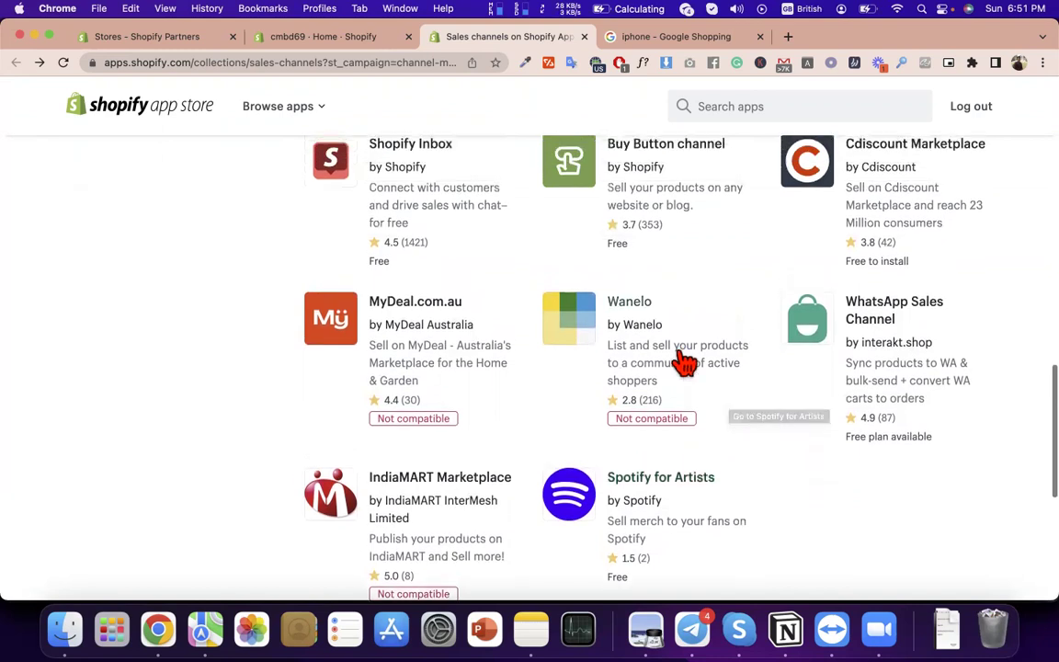
pyautogui.scroll(-1, 690, 490)
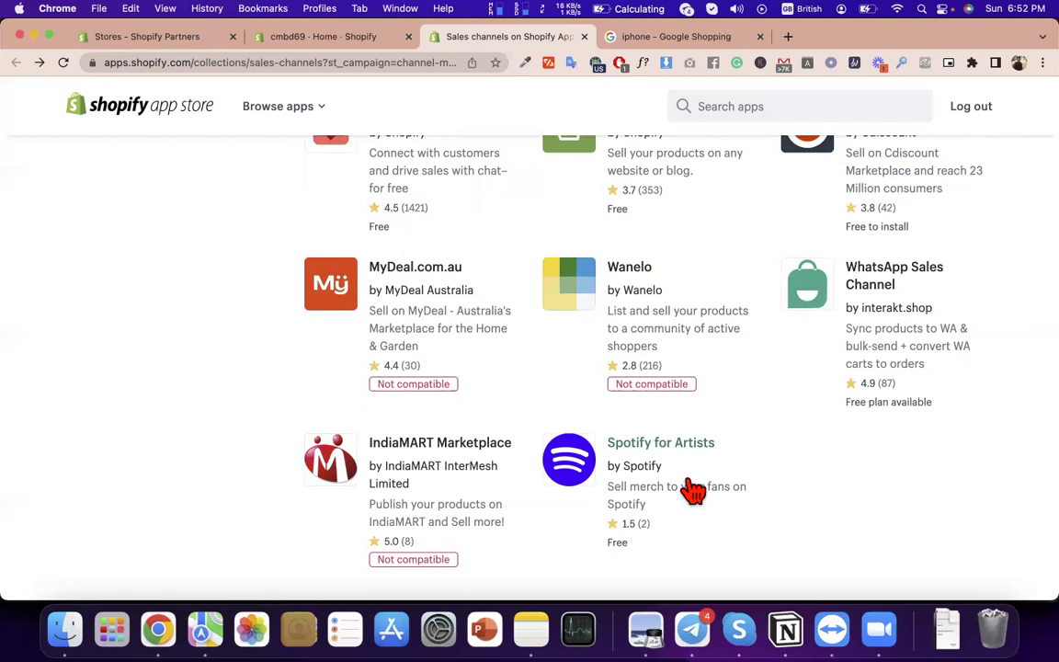
pyautogui.scroll(5, 692, 492)
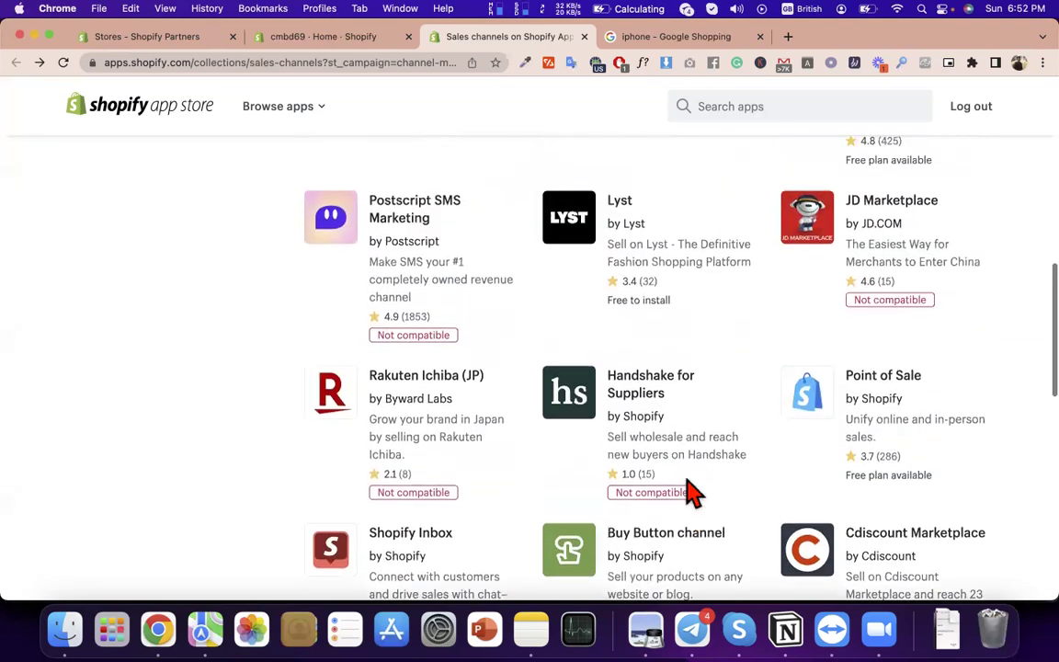
pyautogui.scroll(5, 691, 493)
pyautogui.scroll(-2, 692, 492)
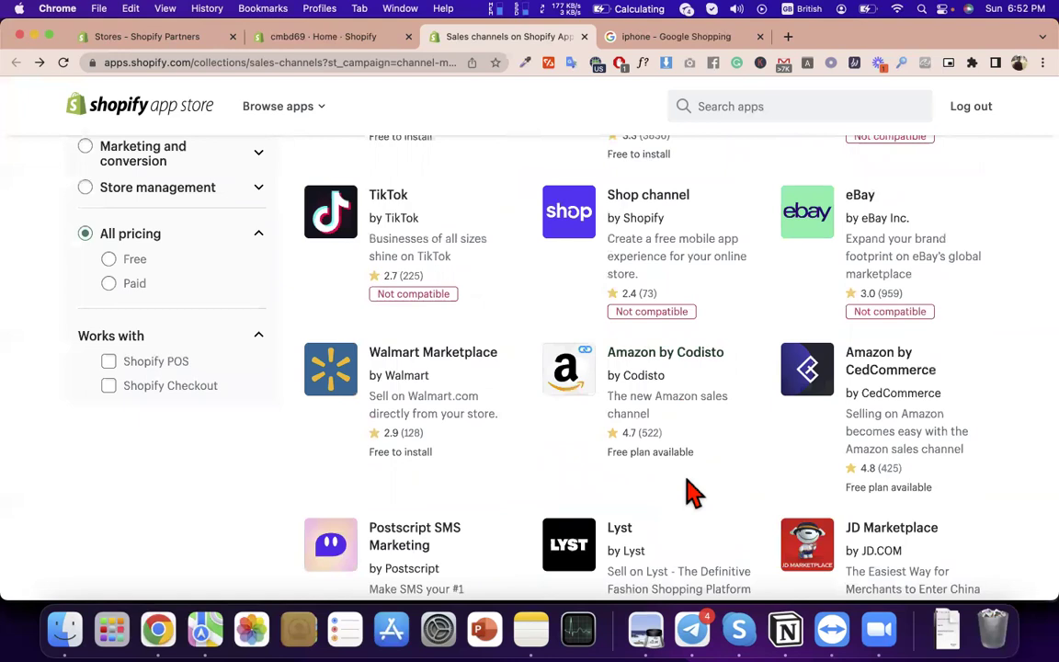
pyautogui.scroll(4, 692, 492)
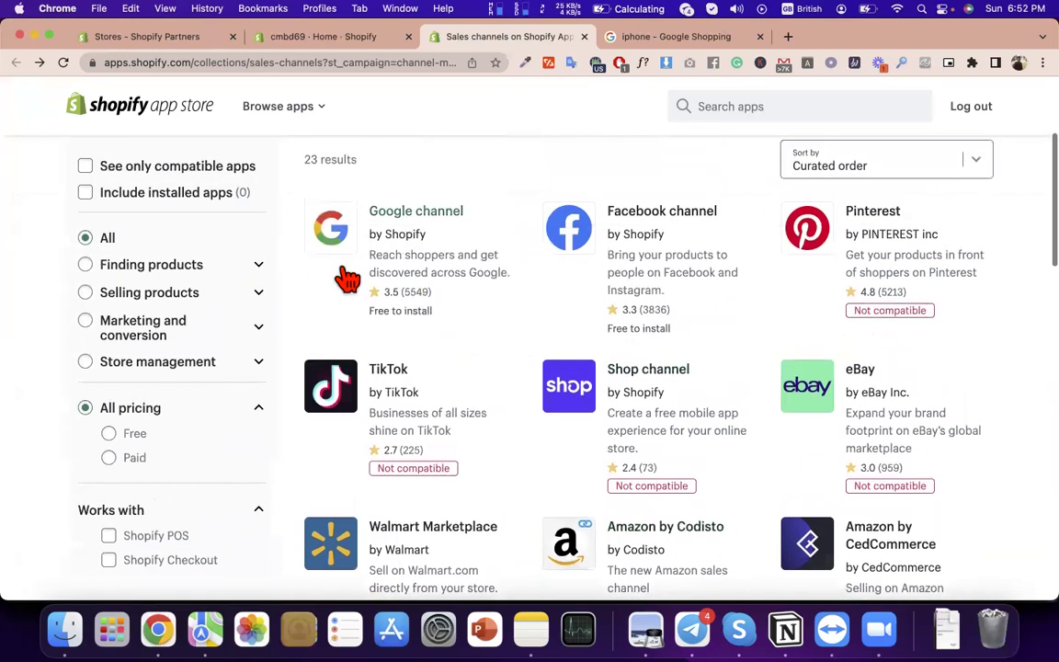
pyautogui.moveTo(276, 198); pyautogui.dragTo(956, 307)
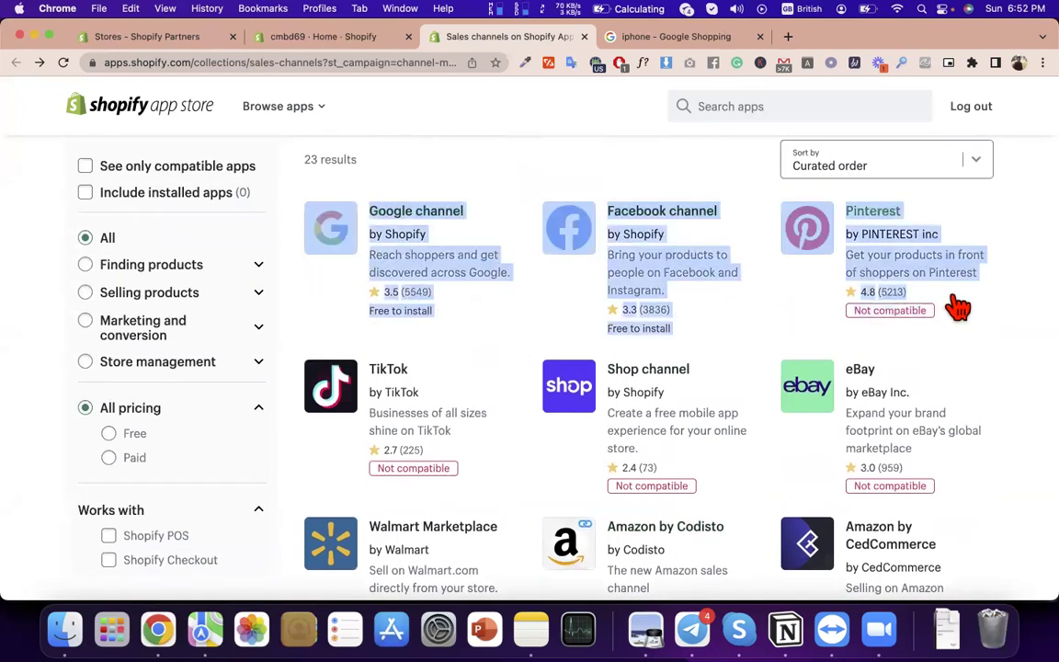
pyautogui.scroll(-4, 975, 311)
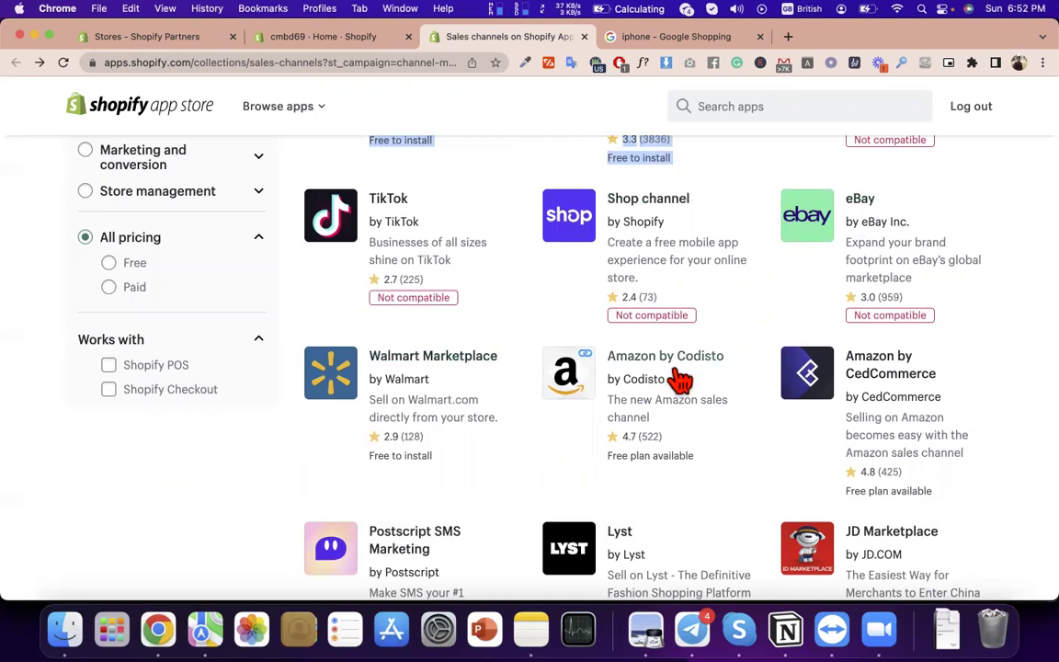
pyautogui.scroll(-2, 887, 390)
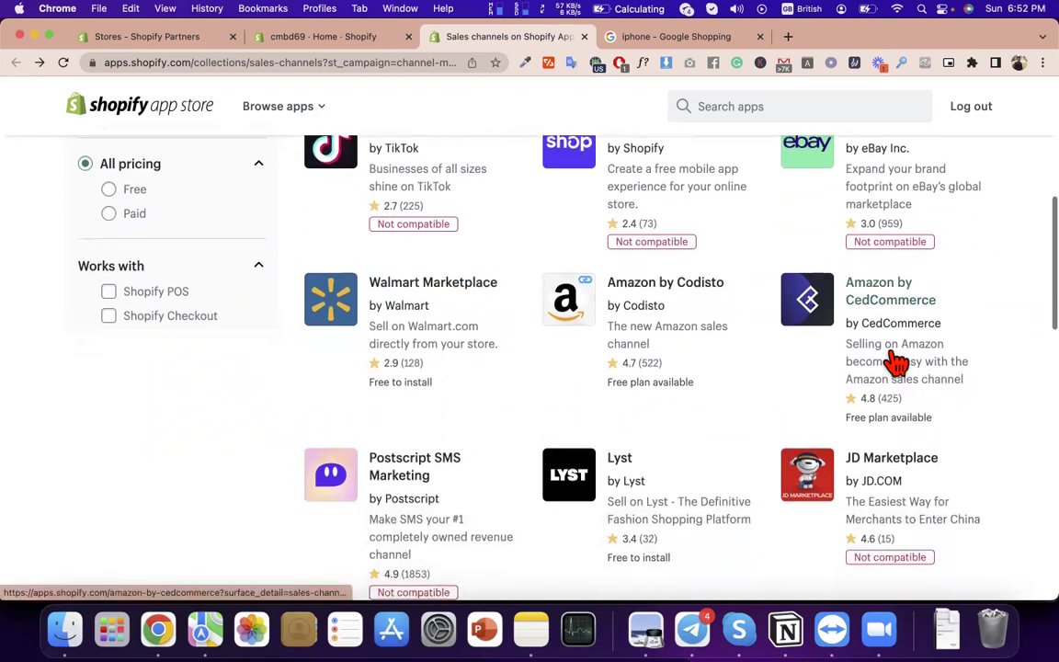
pyautogui.scroll(-3, 634, 307)
pyautogui.scroll(2, 631, 307)
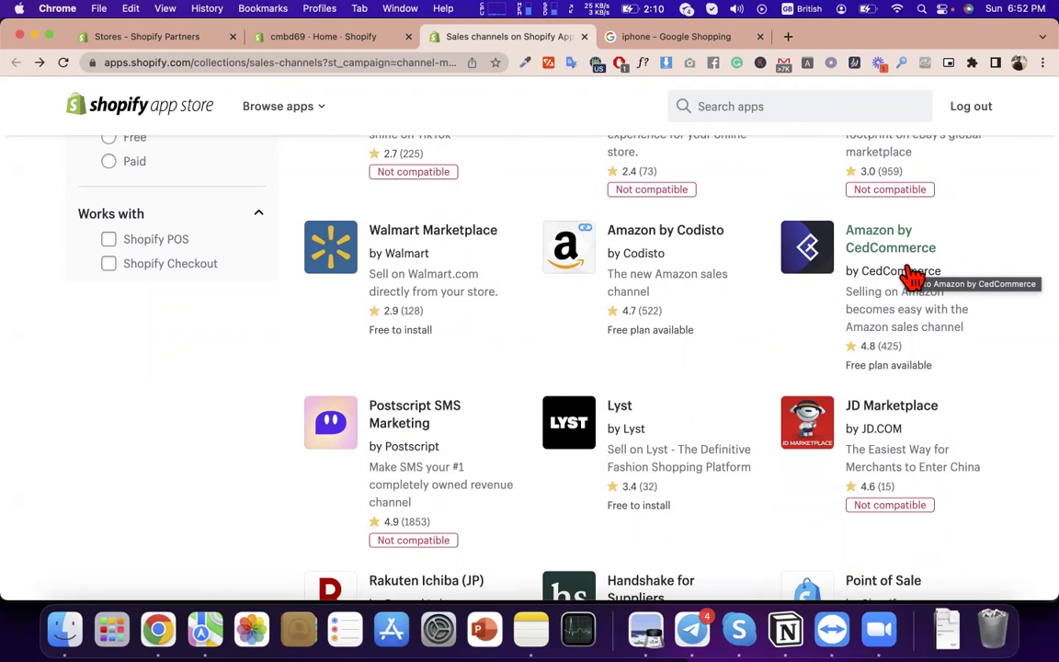
pyautogui.scroll(-5, 910, 276)
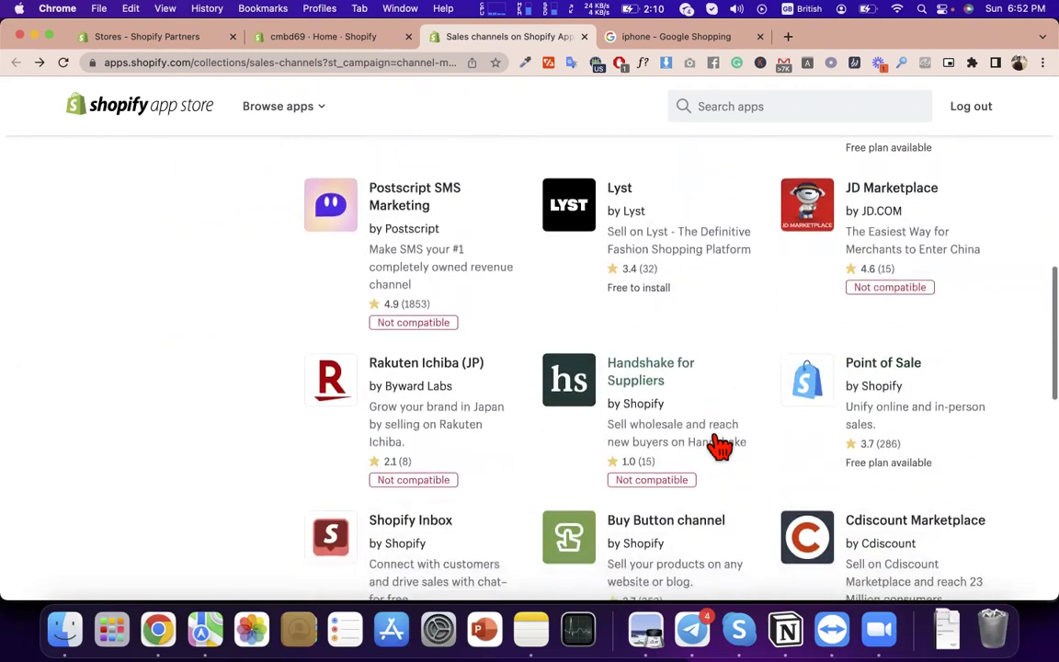
pyautogui.scroll(-5, 718, 448)
pyautogui.scroll(-1, 746, 466)
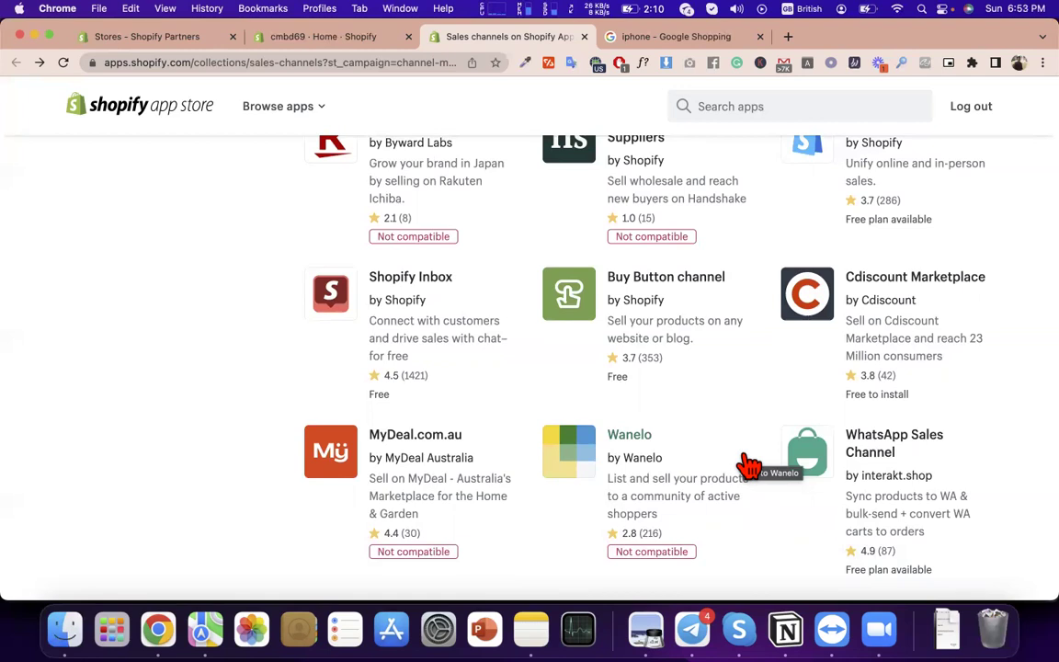
pyautogui.scroll(-5, 749, 467)
pyautogui.scroll(10, 750, 467)
pyautogui.scroll(5, 750, 467)
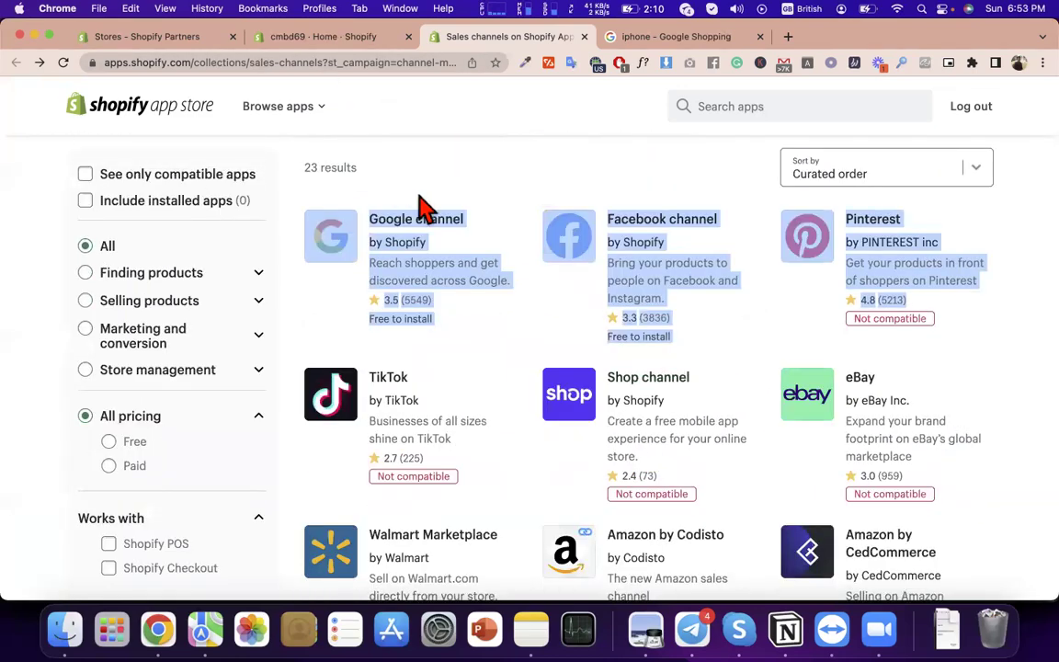
pyautogui.click(426, 206)
pyautogui.scroll(-1, 423, 210)
pyautogui.scroll(-10, 554, 338)
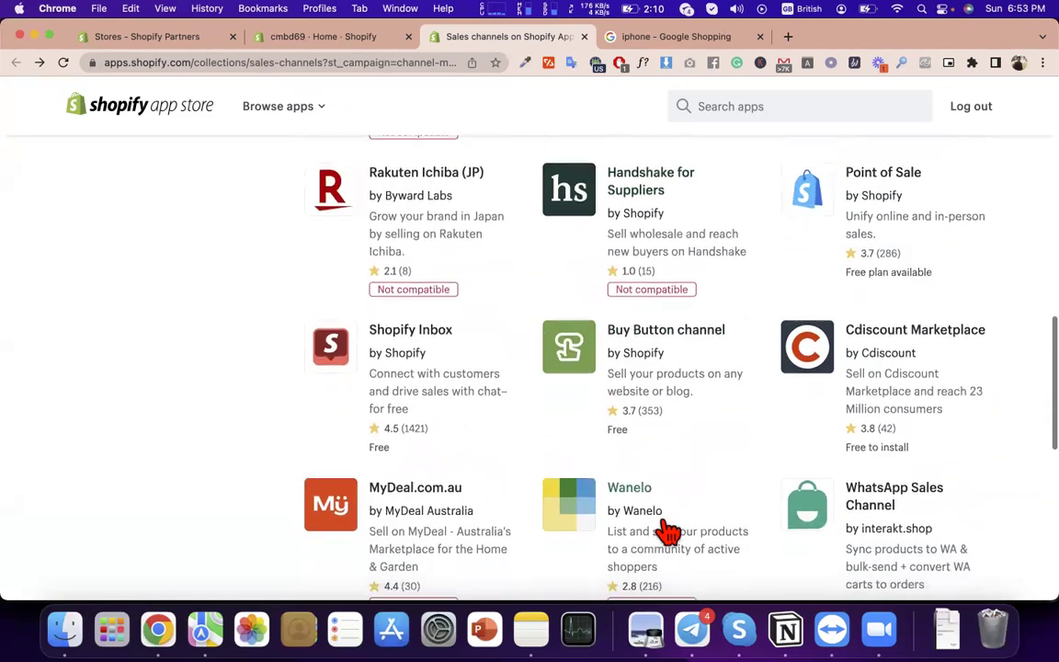
# Add the Buy Button channel app from its App Store page, then select the admin page's address.
pyautogui.click(662, 171)
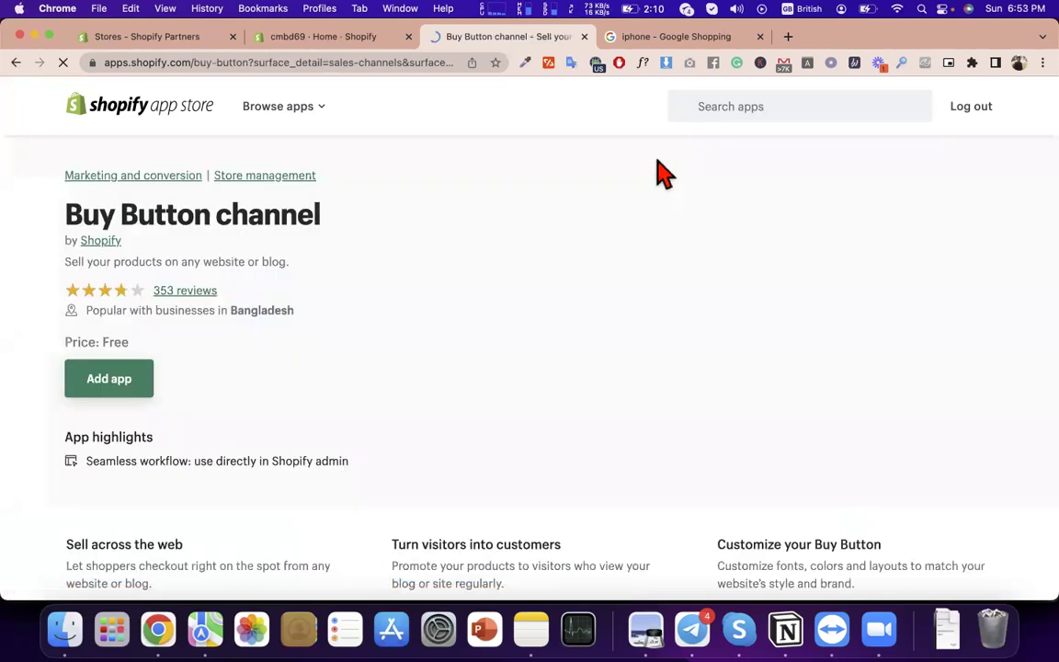
pyautogui.click(97, 394)
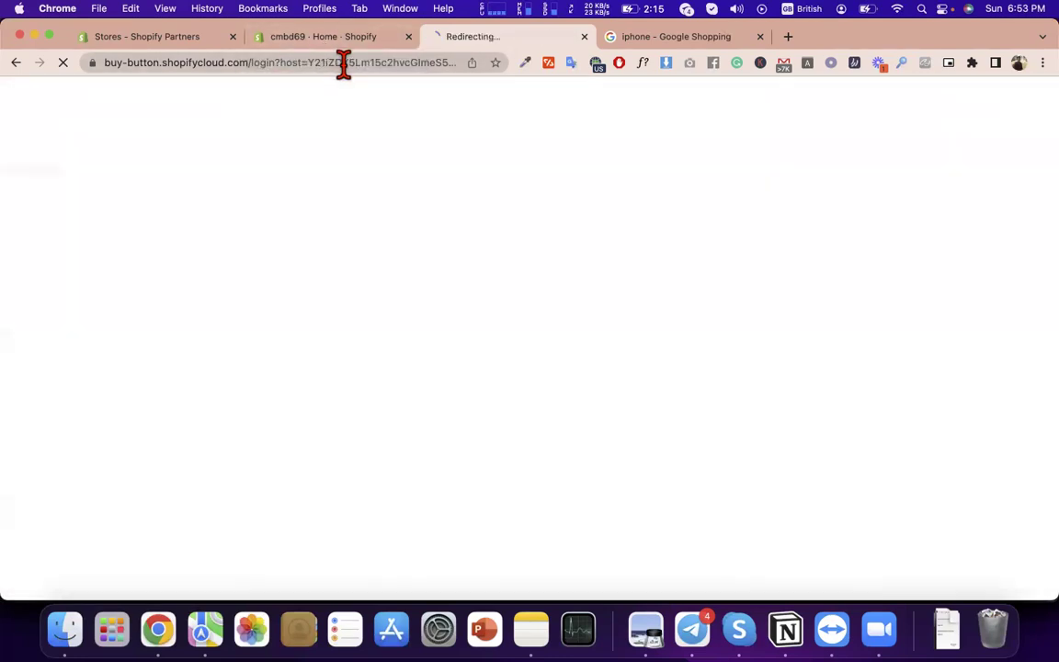
pyautogui.click(343, 62)
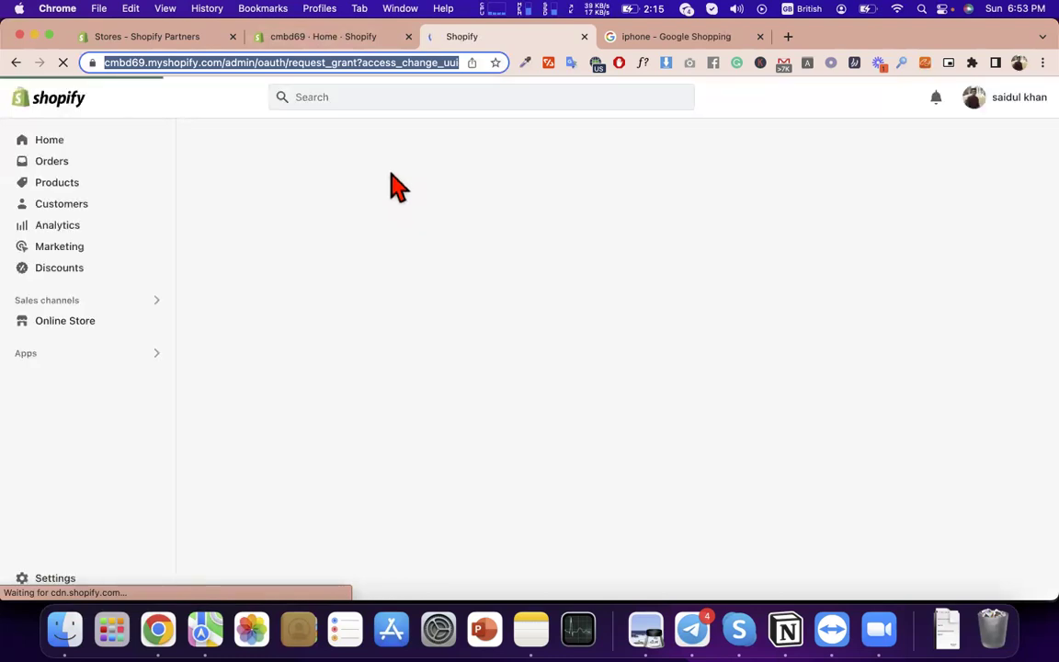
# Approve adding the Buy Button sales channel in the admin, then switch to a new blank tab.
pyautogui.click(788, 36)
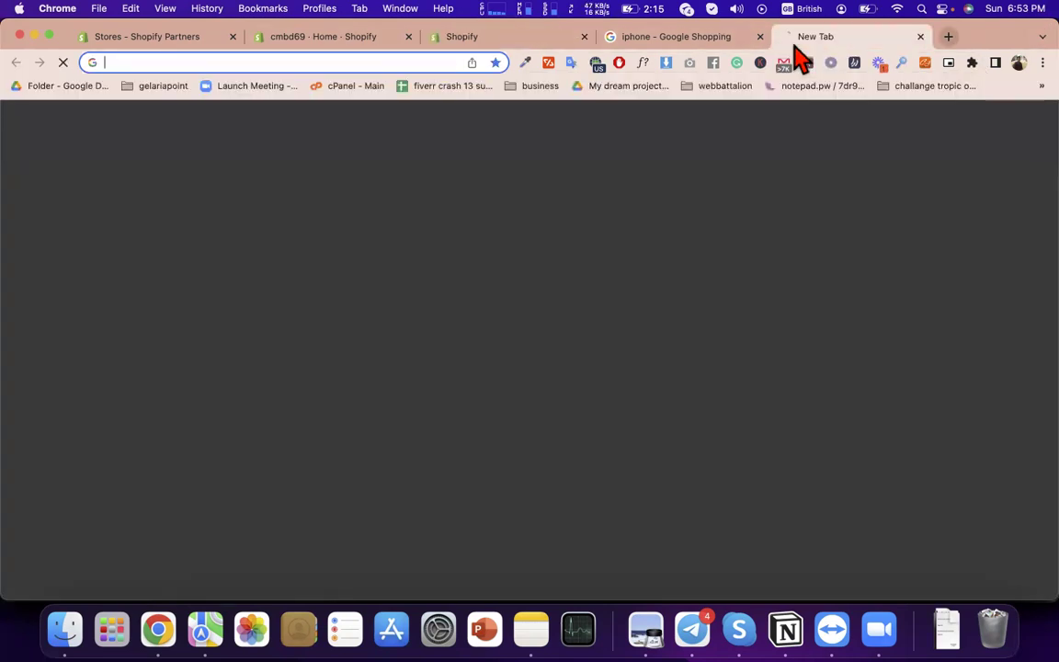
pyautogui.click(332, 39)
pyautogui.click(500, 42)
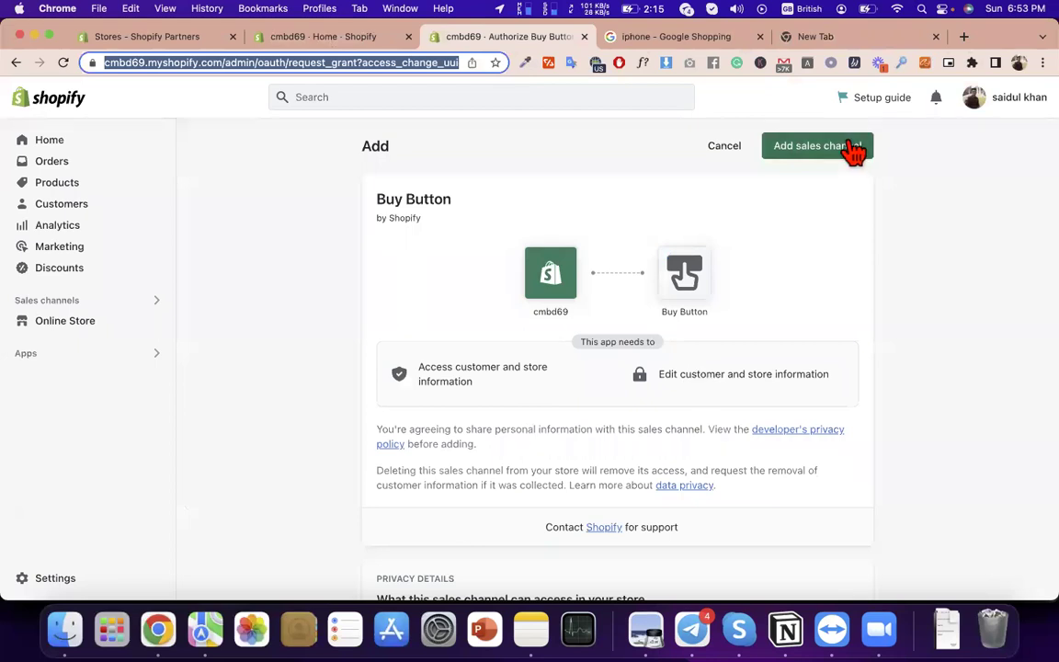
pyautogui.click(853, 149)
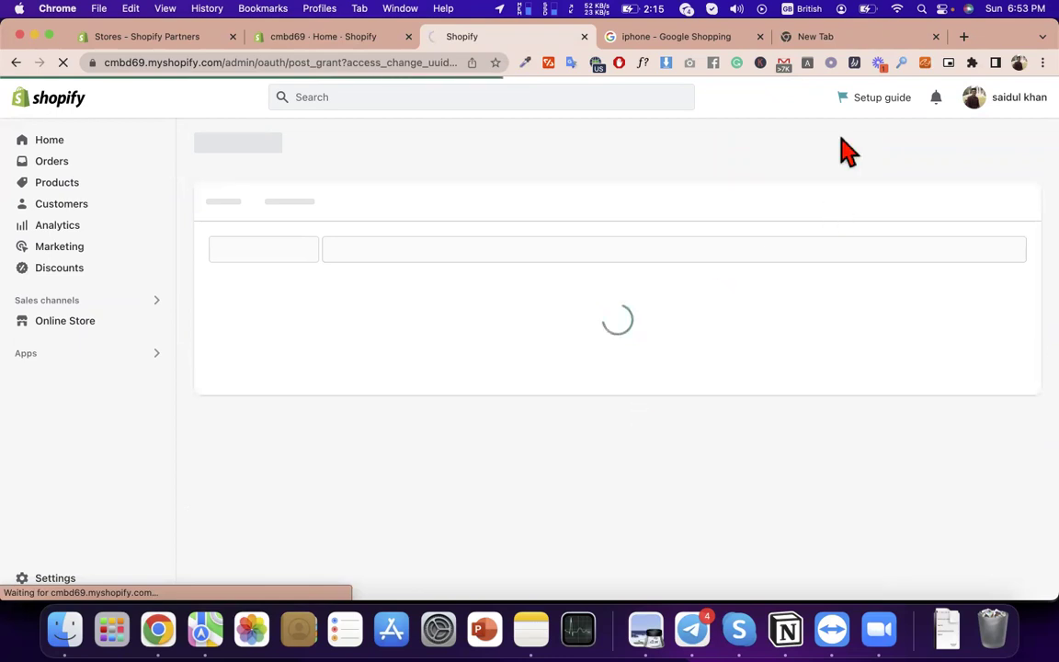
pyautogui.click(835, 39)
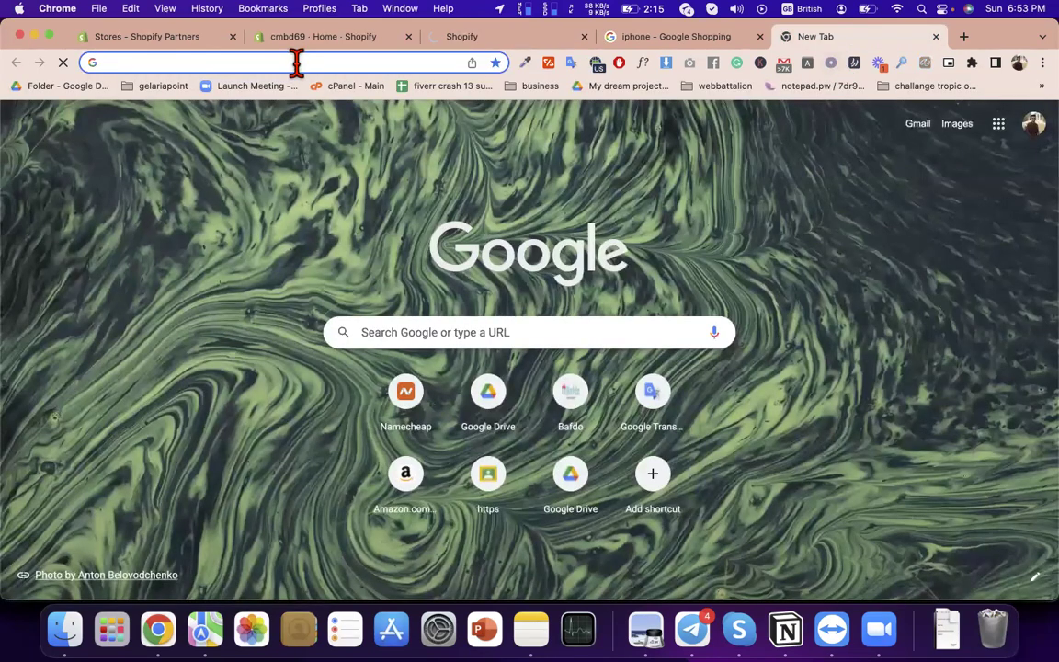
# Load azarfahim.com/fahim/wp-admin, correcting the mistyped address first.
pyautogui.click(296, 62)
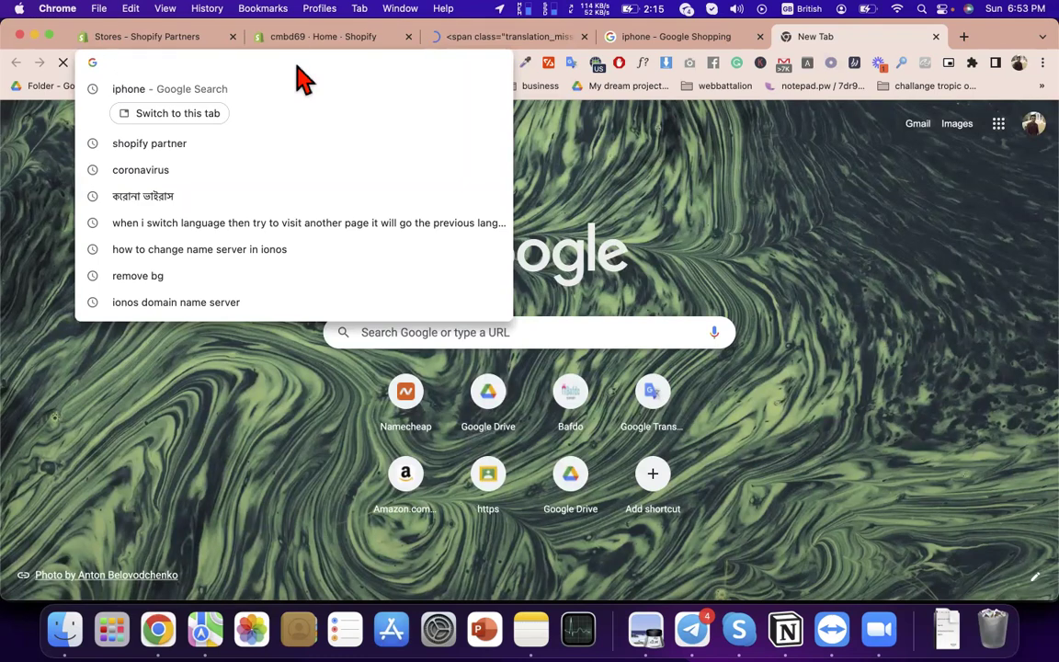
pyautogui.write('a')
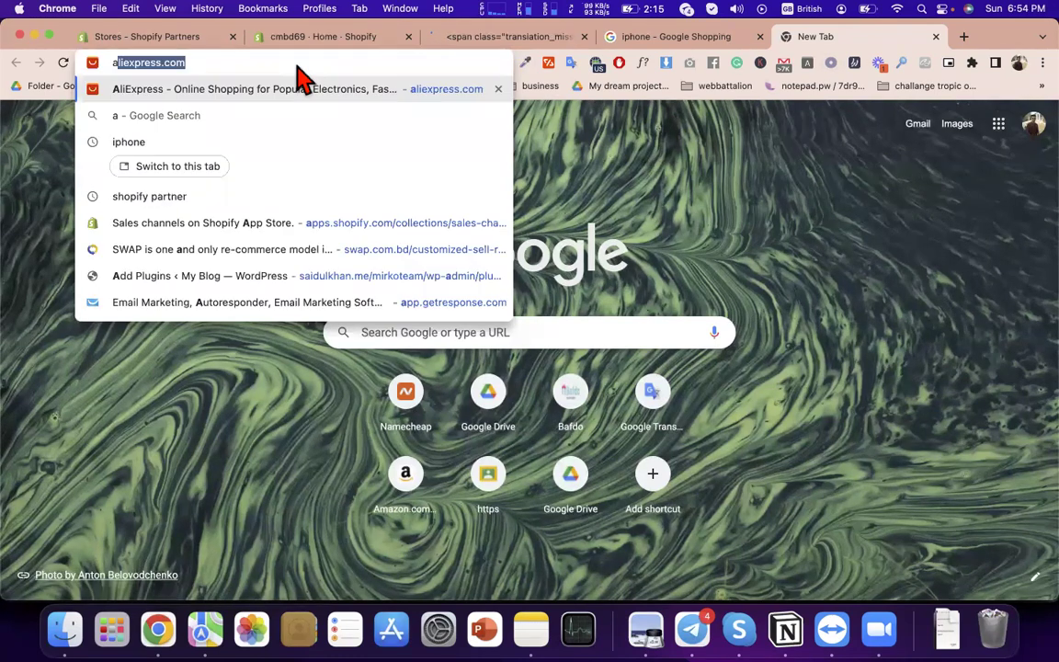
pyautogui.write('za')
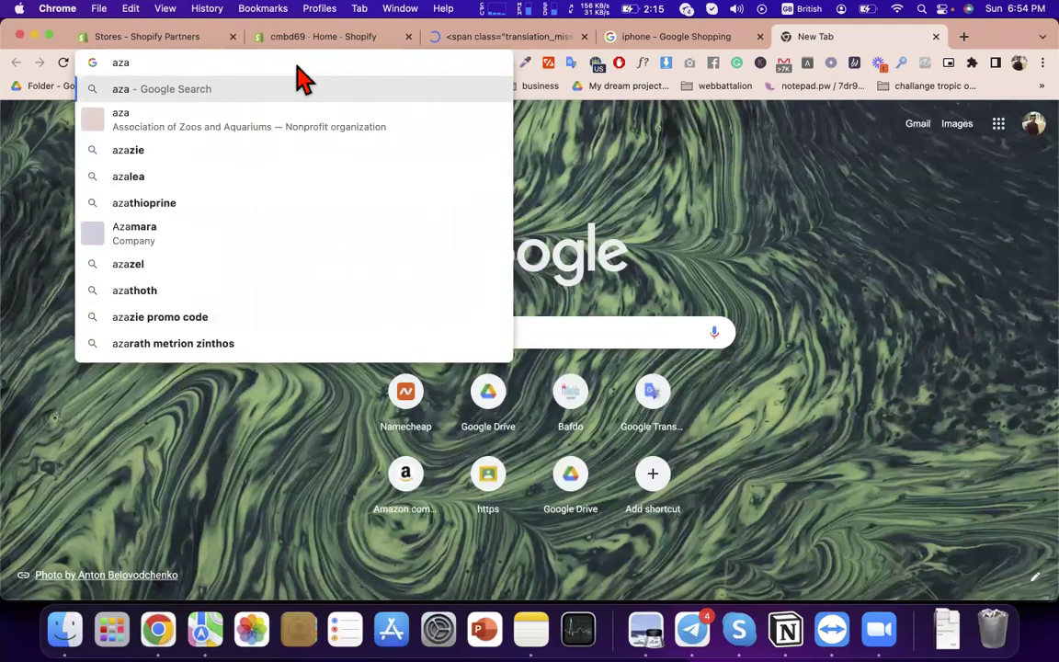
pyautogui.write('r')
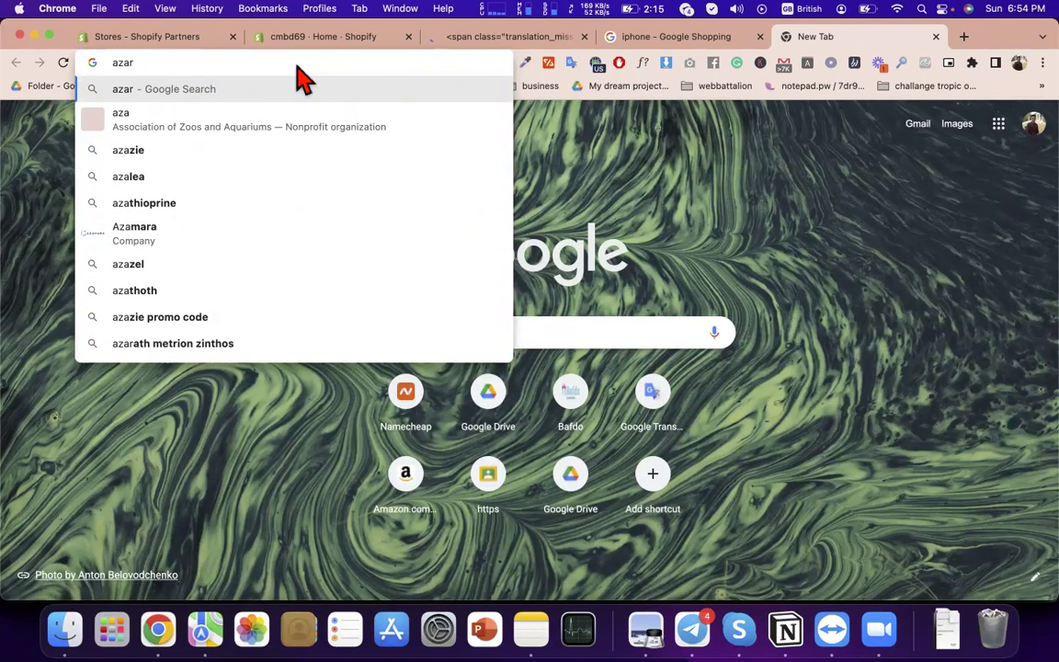
pyautogui.write('fahim.com')
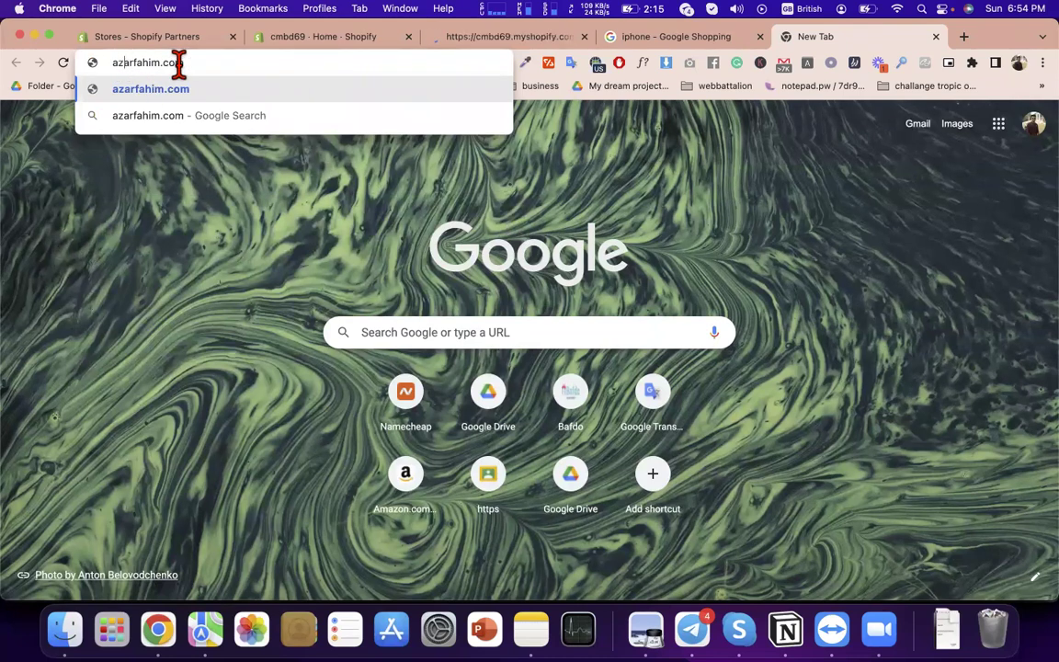
pyautogui.write('h')
pyautogui.click(214, 62)
pyautogui.write('/fahim')
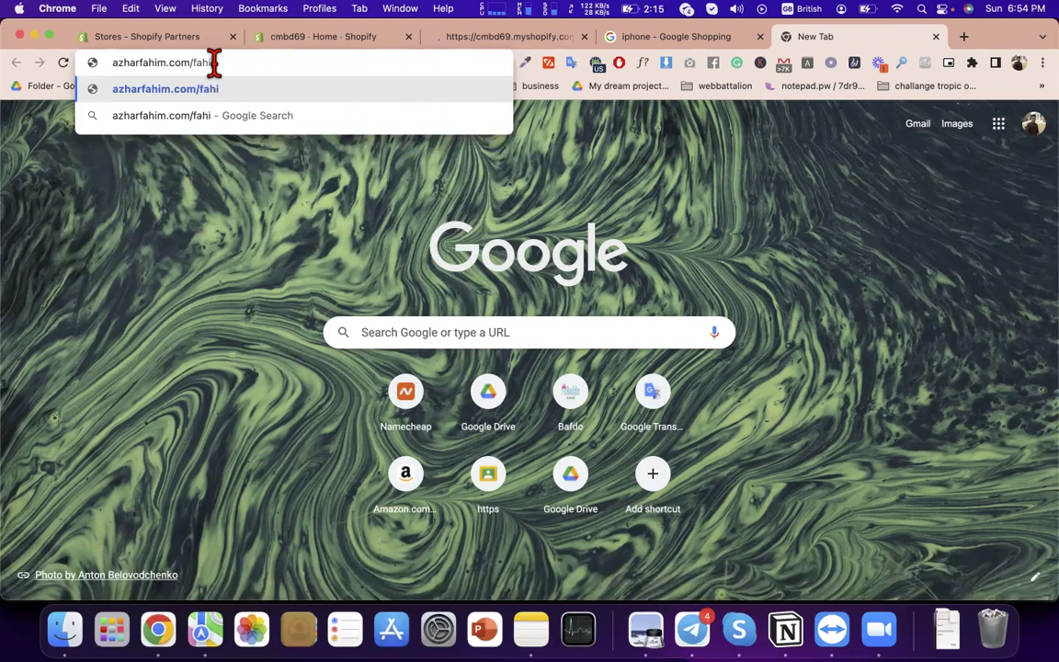
pyautogui.write('/w')
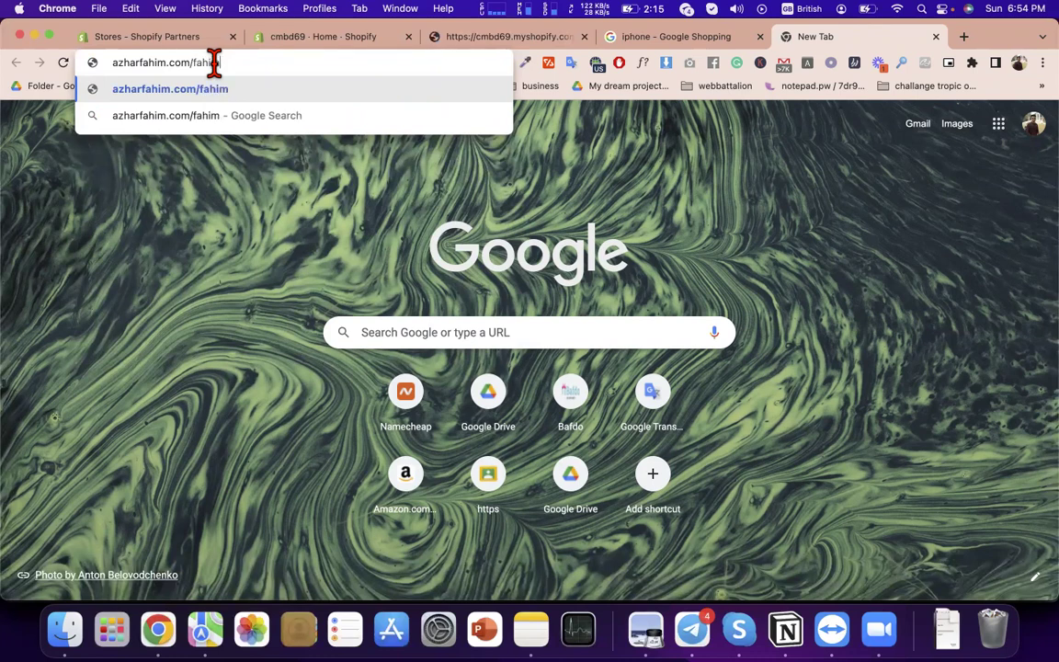
pyautogui.write('p-admi')
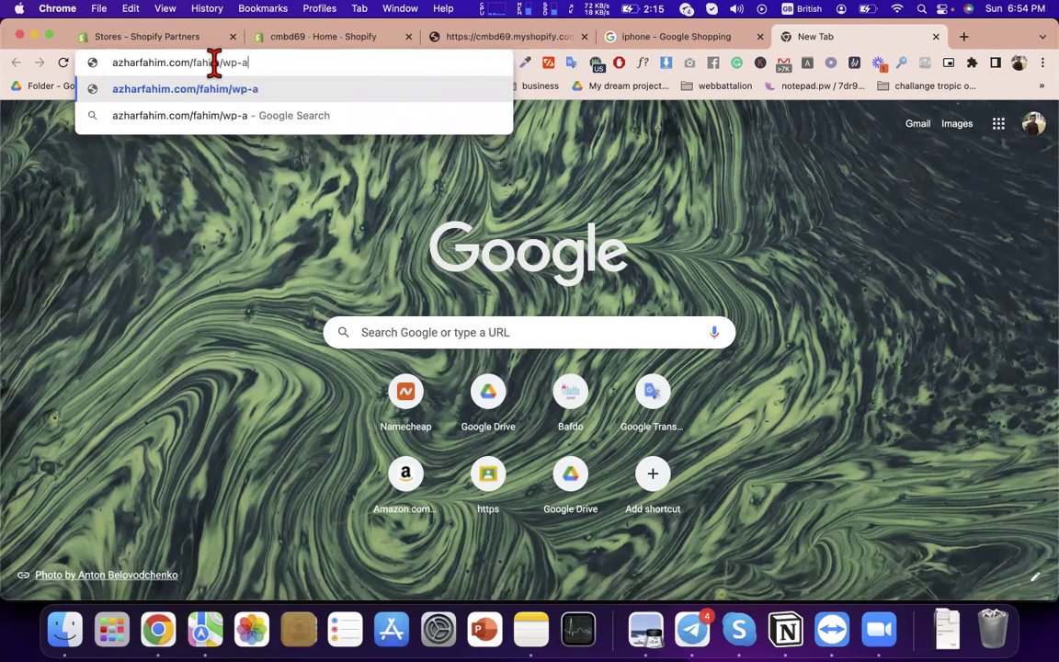
pyautogui.write('n')
pyautogui.press('Return')
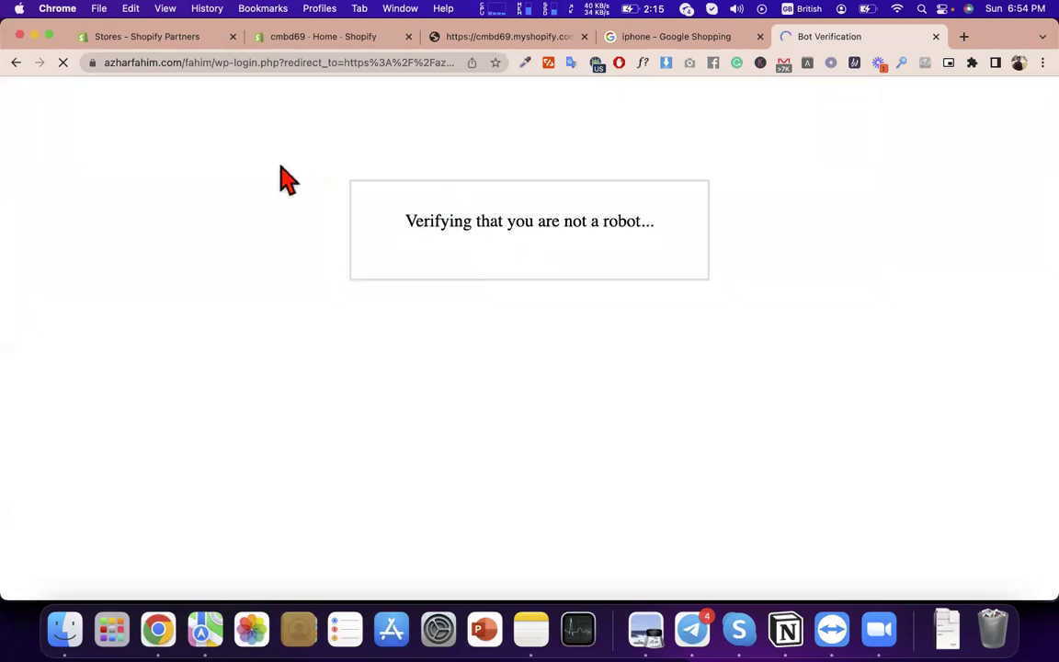
# Tick the 'I'm not a robot' box and mark three crosswalk images.
pyautogui.tripleClick(418, 221)
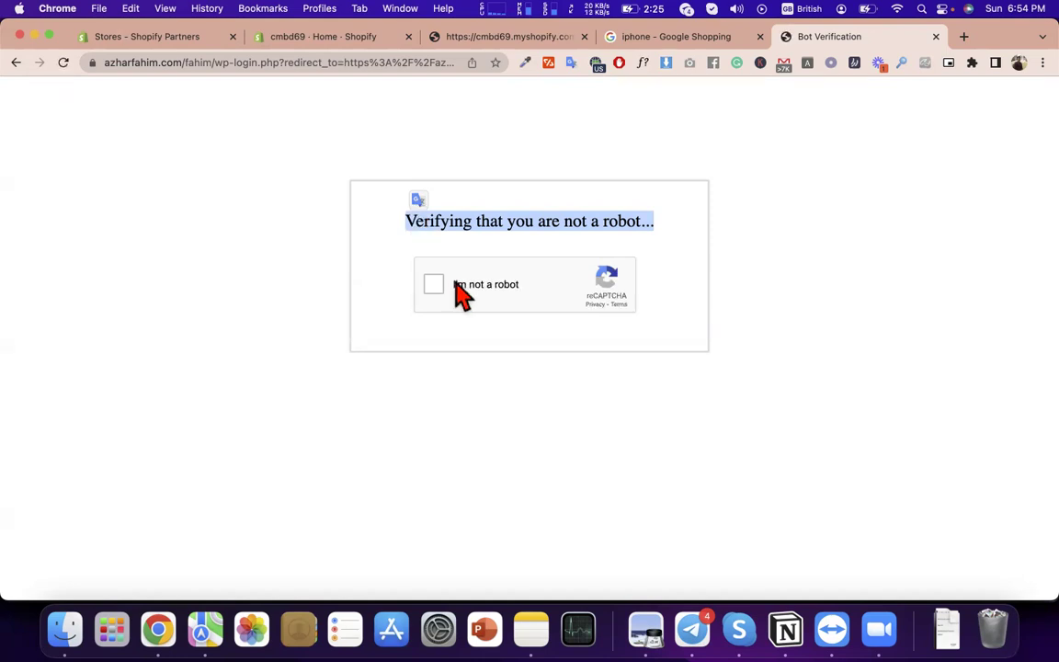
pyautogui.click(428, 283)
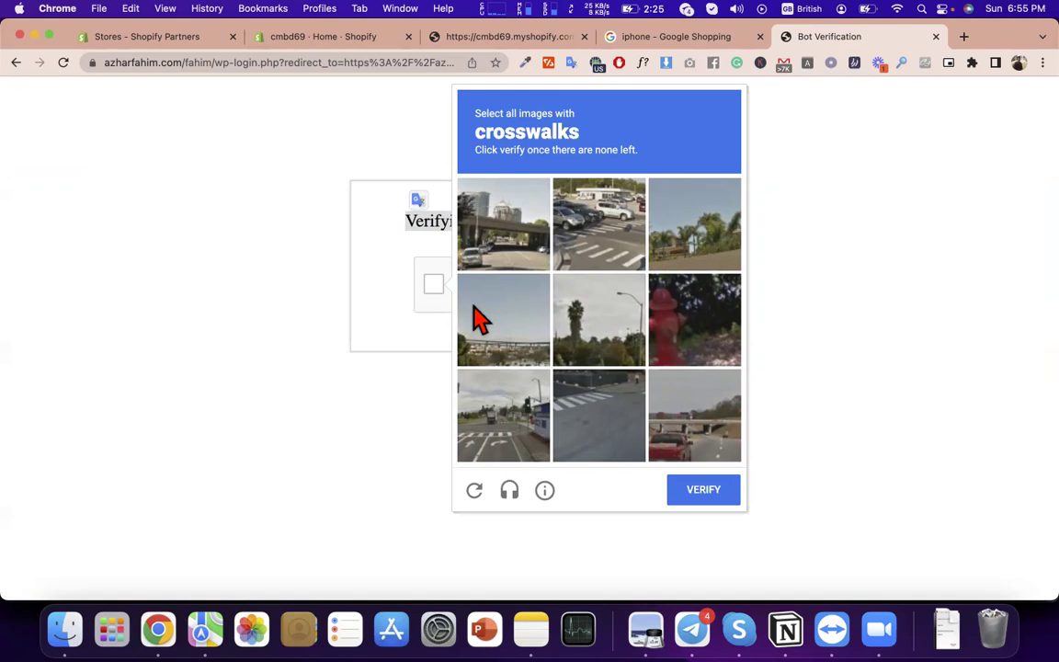
pyautogui.click(586, 228)
pyautogui.click(514, 417)
pyautogui.click(602, 429)
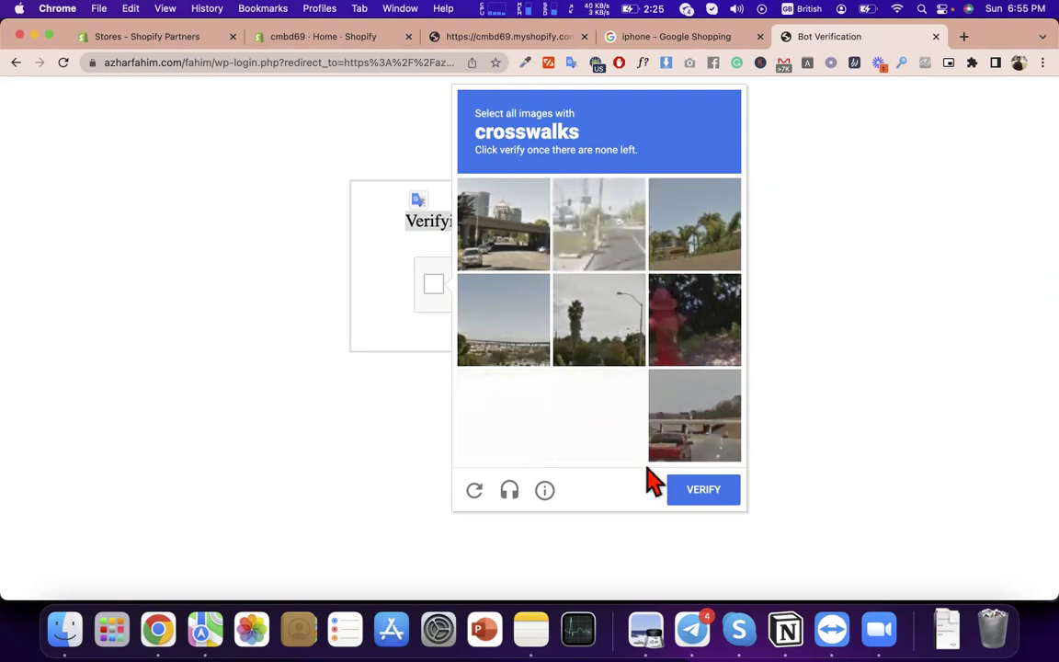
# Submit the crosswalk challenge, marking a newly loaded tile, until verification passes.
pyautogui.click(897, 10)
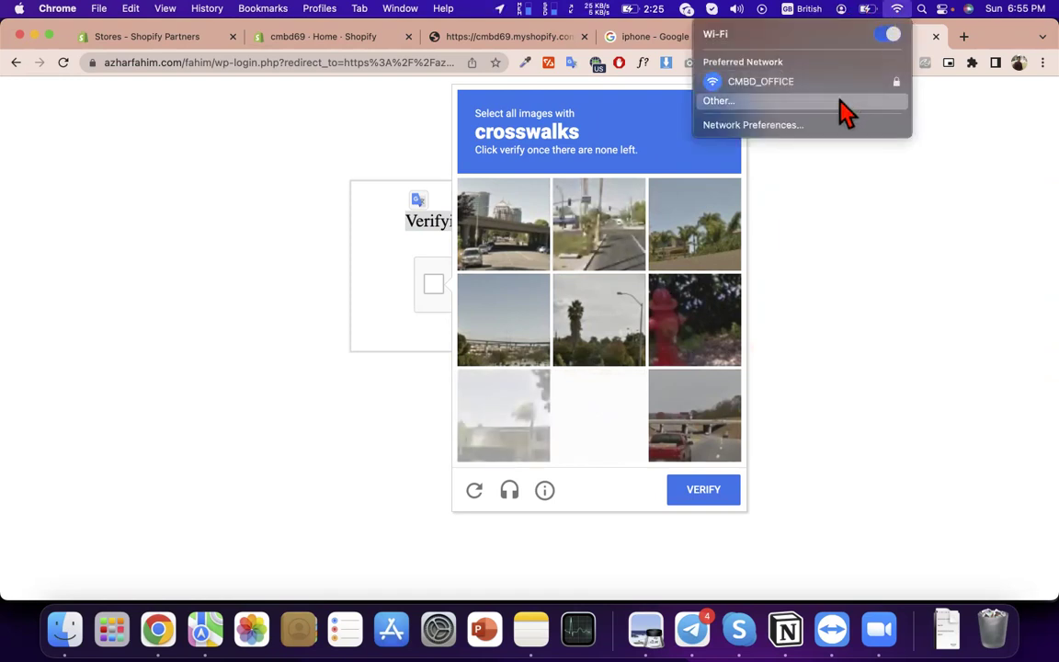
pyautogui.click(712, 497)
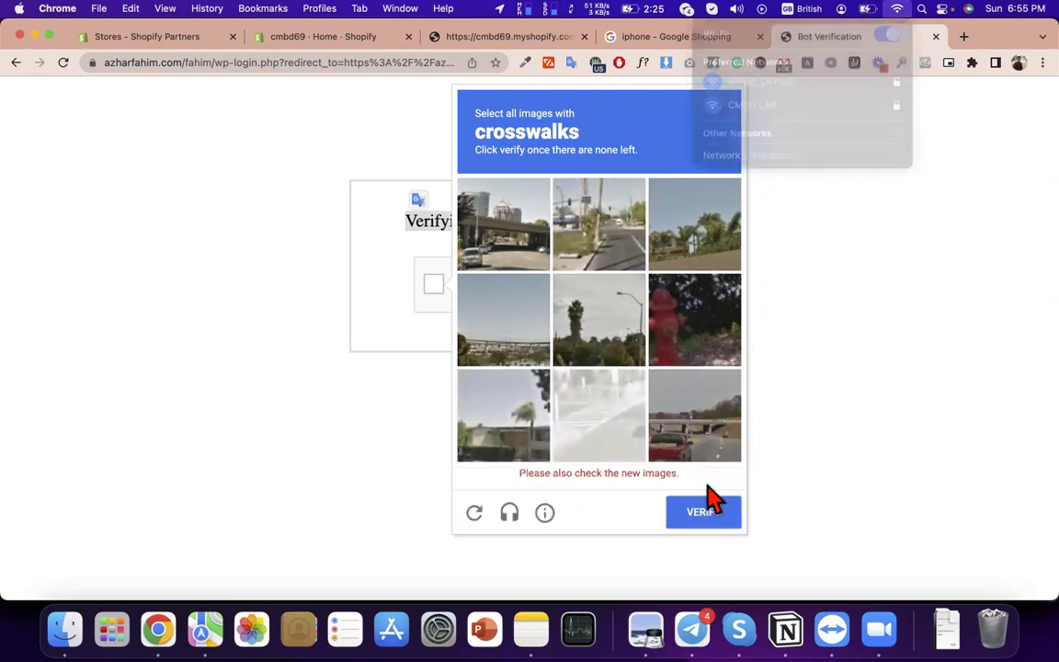
pyautogui.click(610, 440)
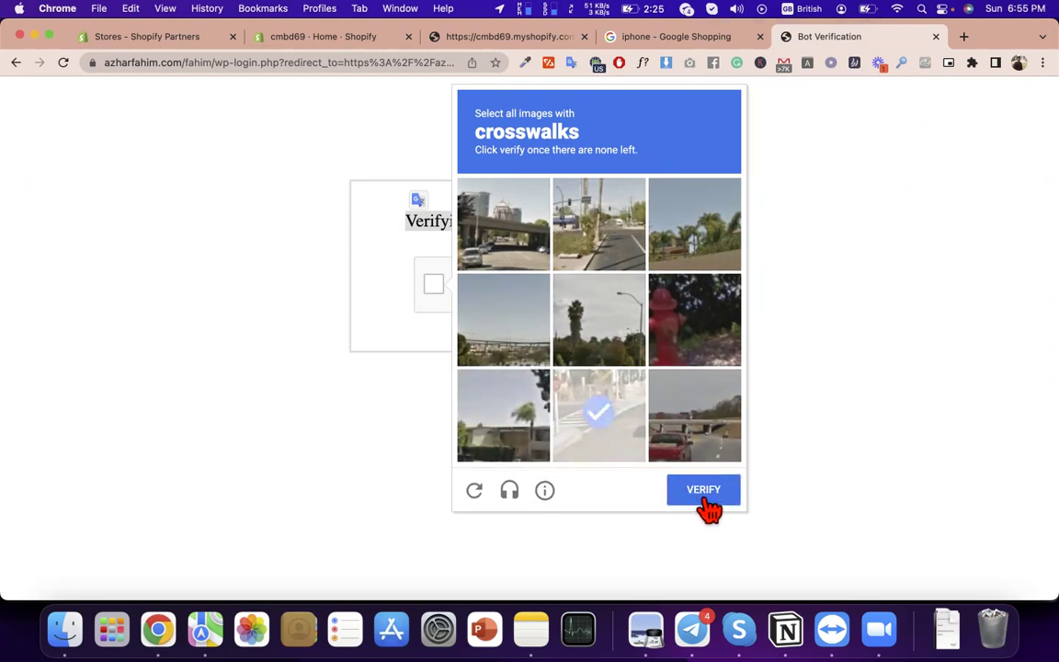
pyautogui.click(710, 501)
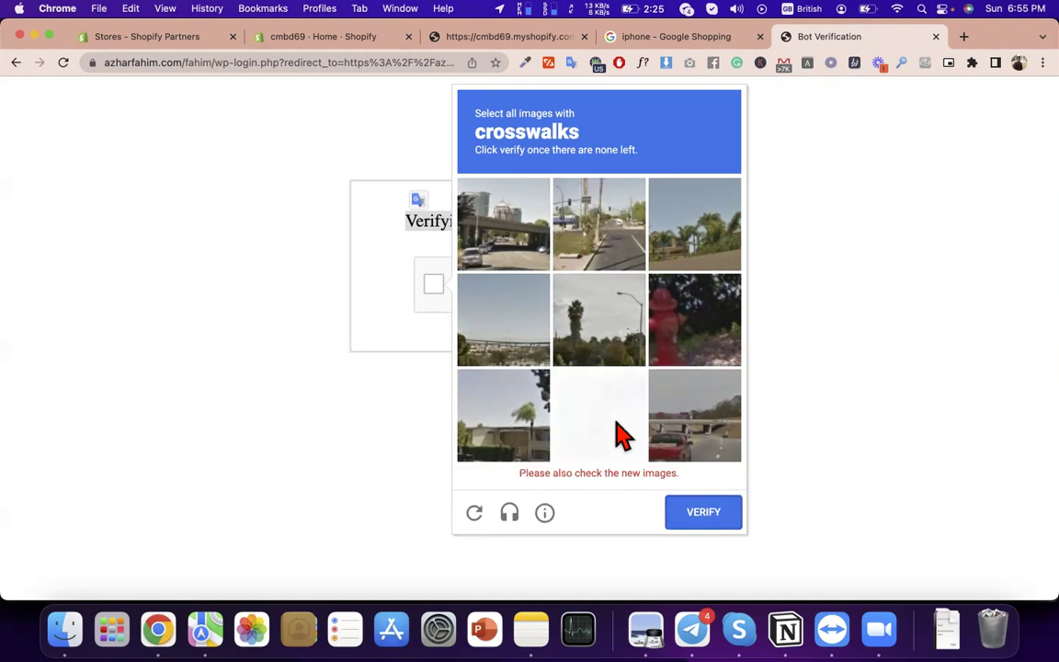
pyautogui.click(712, 520)
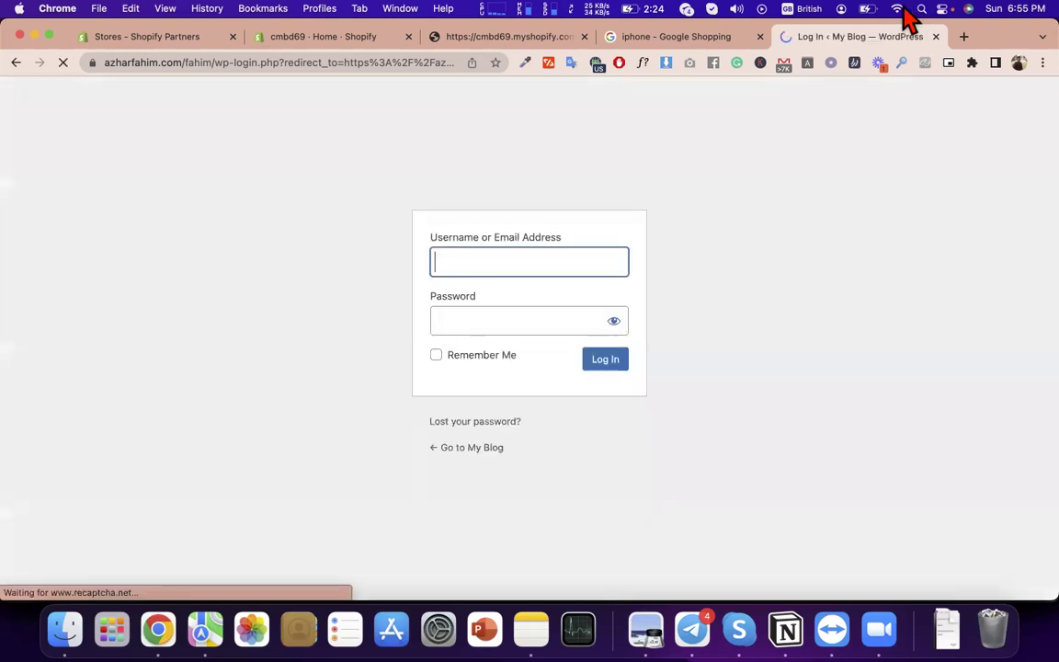
# Connect the Mac to the CMBD LAB Wi-Fi network.
pyautogui.click(899, 10)
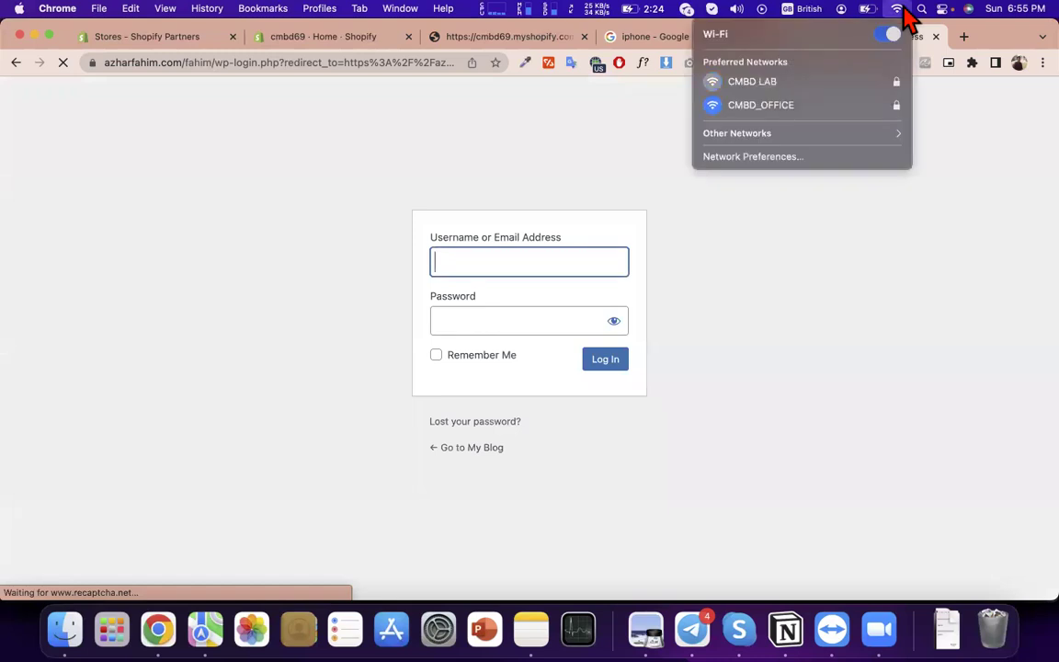
pyautogui.click(825, 92)
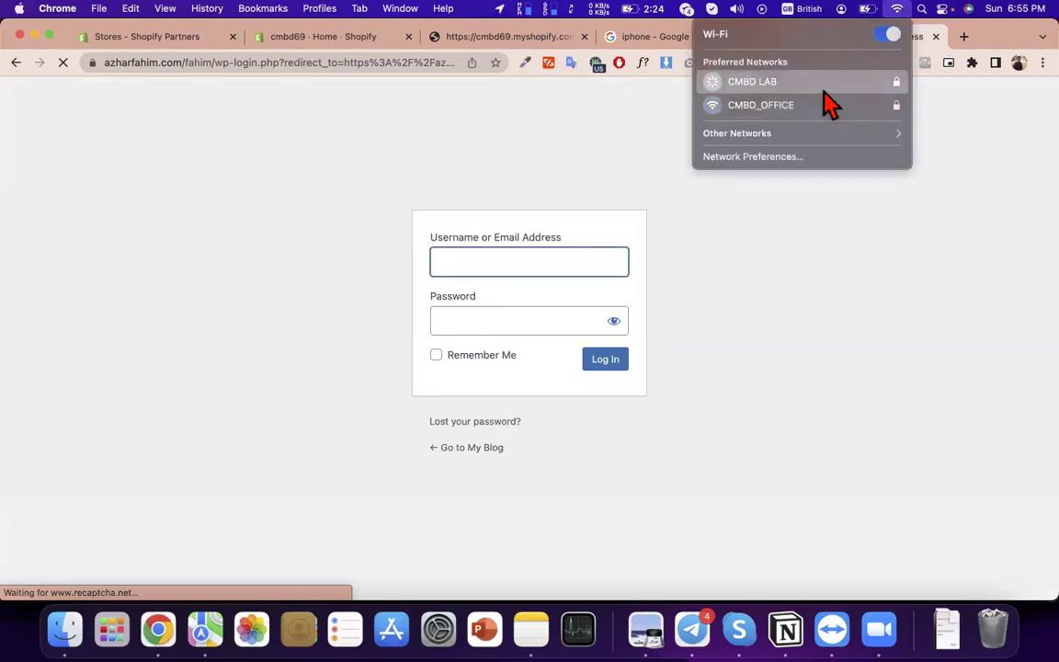
pyautogui.click(875, 249)
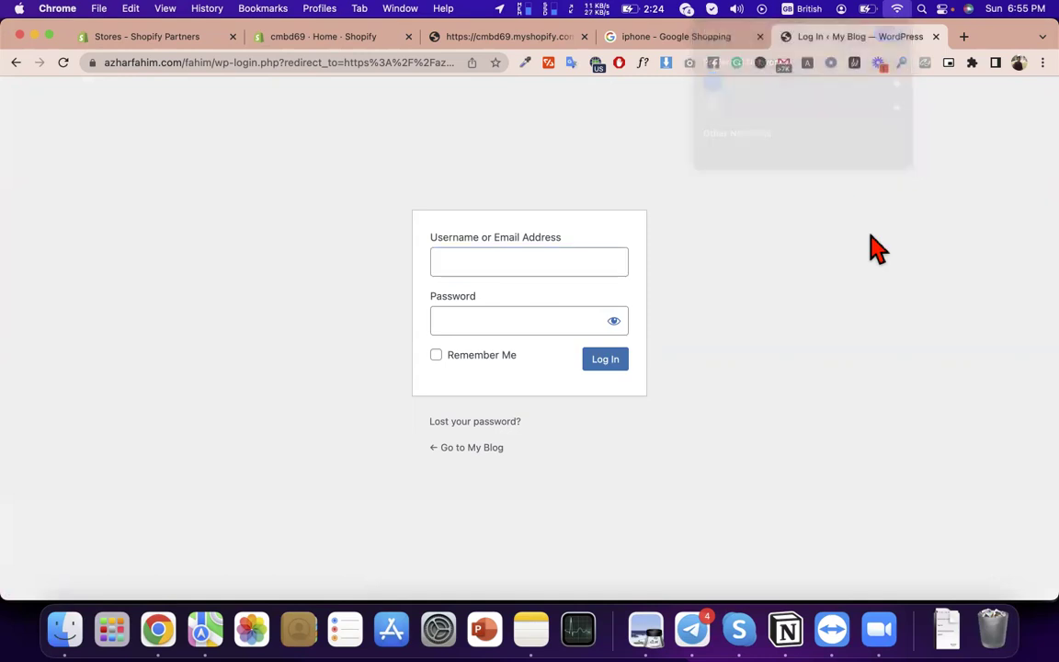
# Reload the interrupted WordPress login page in Chrome.
pyautogui.click(63, 64)
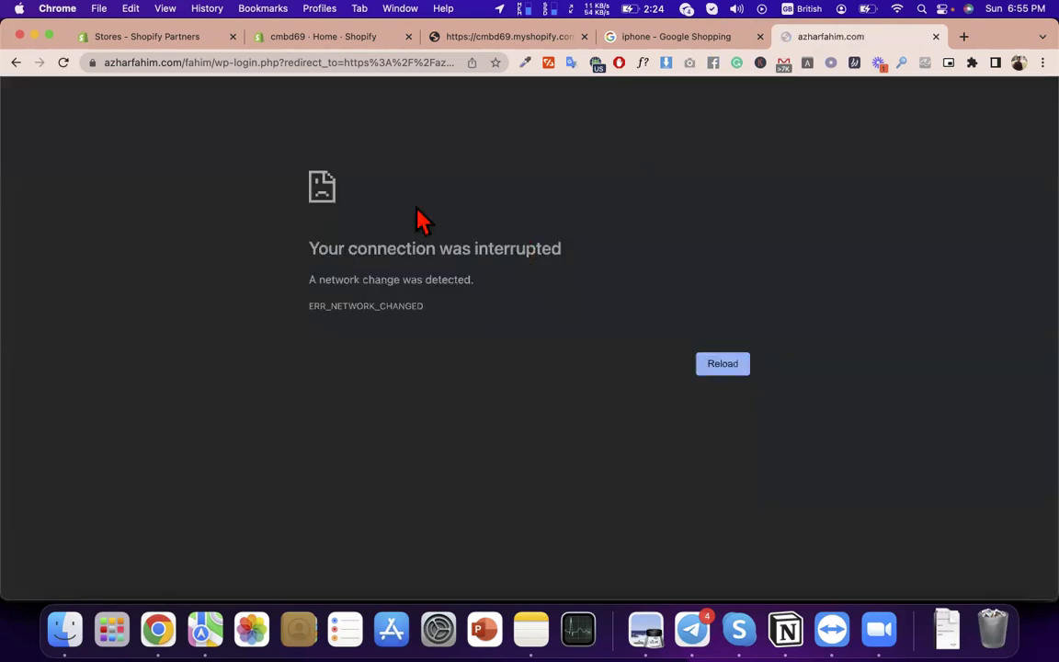
pyautogui.click(244, 57)
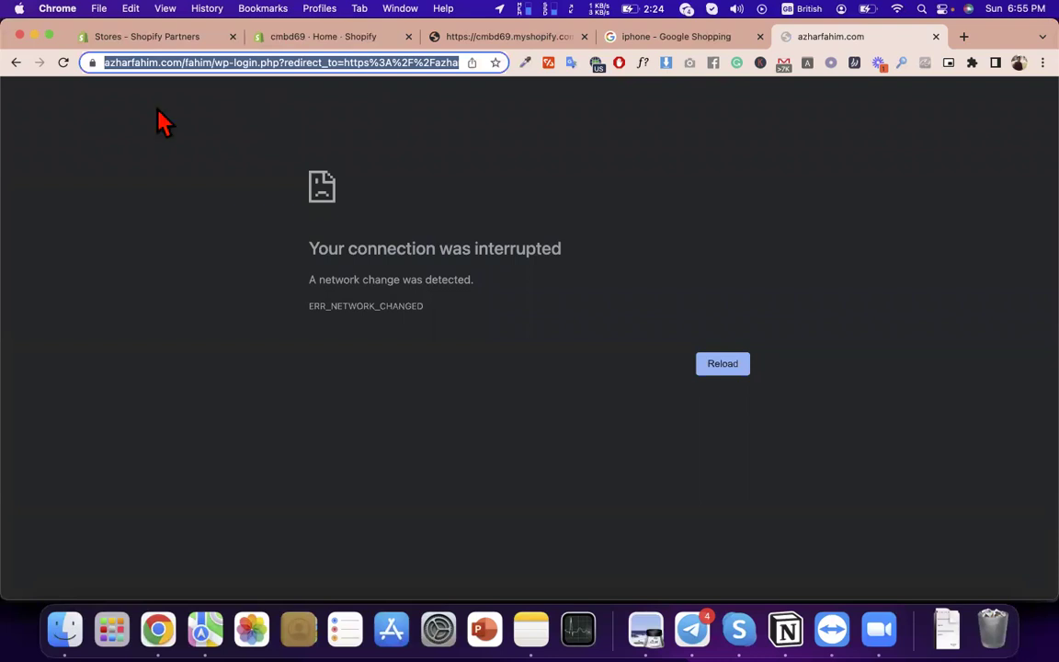
pyautogui.click(63, 62)
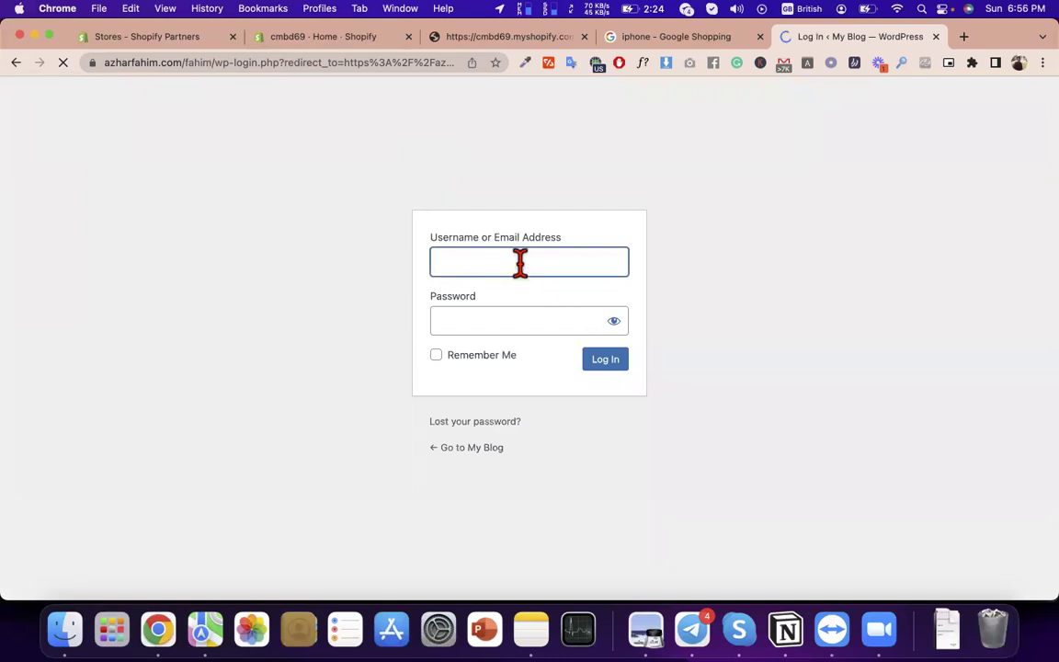
# Enter the WordPress username and password and submit the login.
pyautogui.click(520, 264)
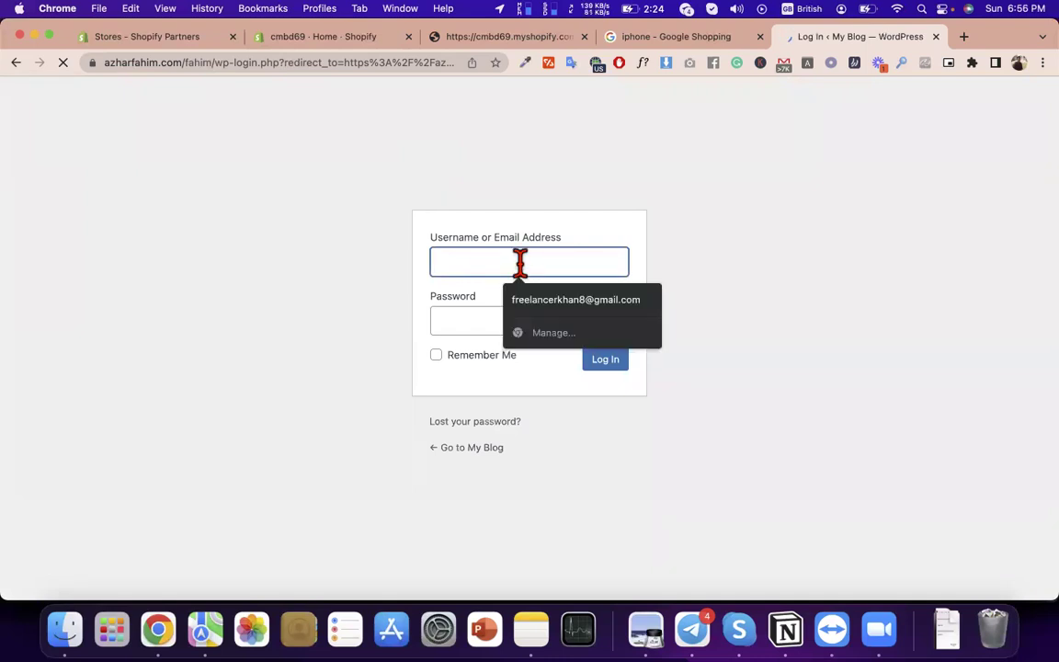
pyautogui.write('admin')
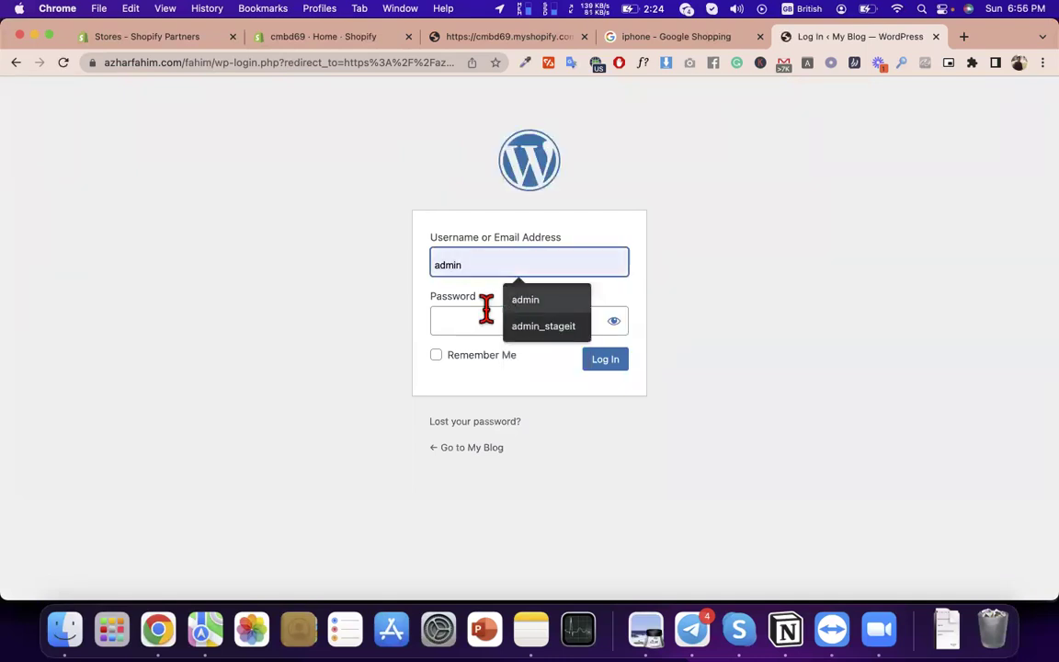
pyautogui.click(471, 317)
pyautogui.write('••••')
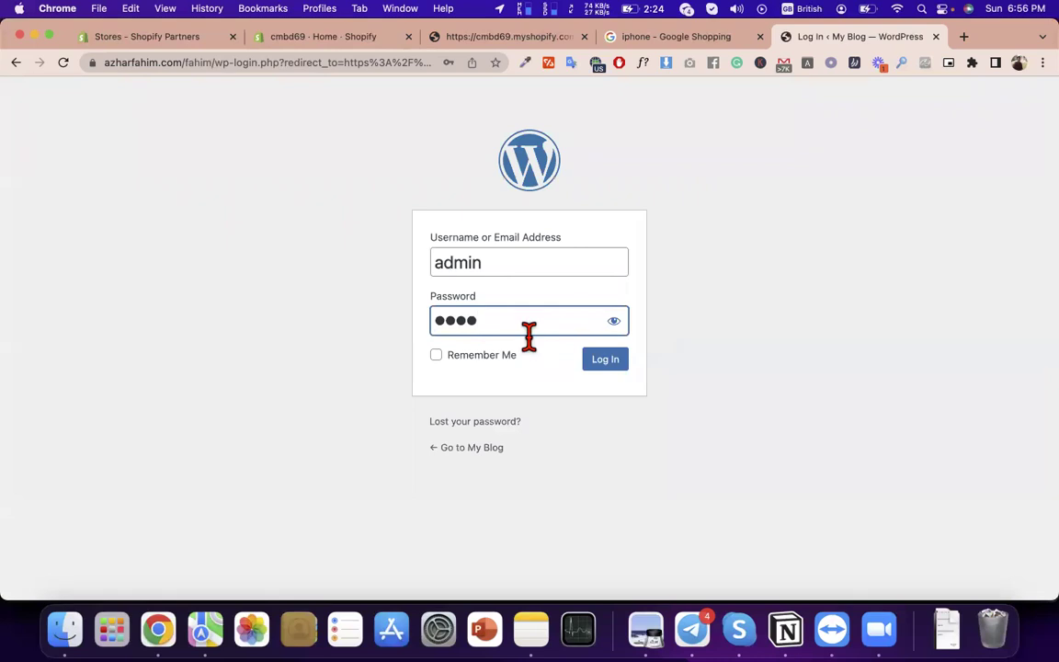
pyautogui.click(609, 360)
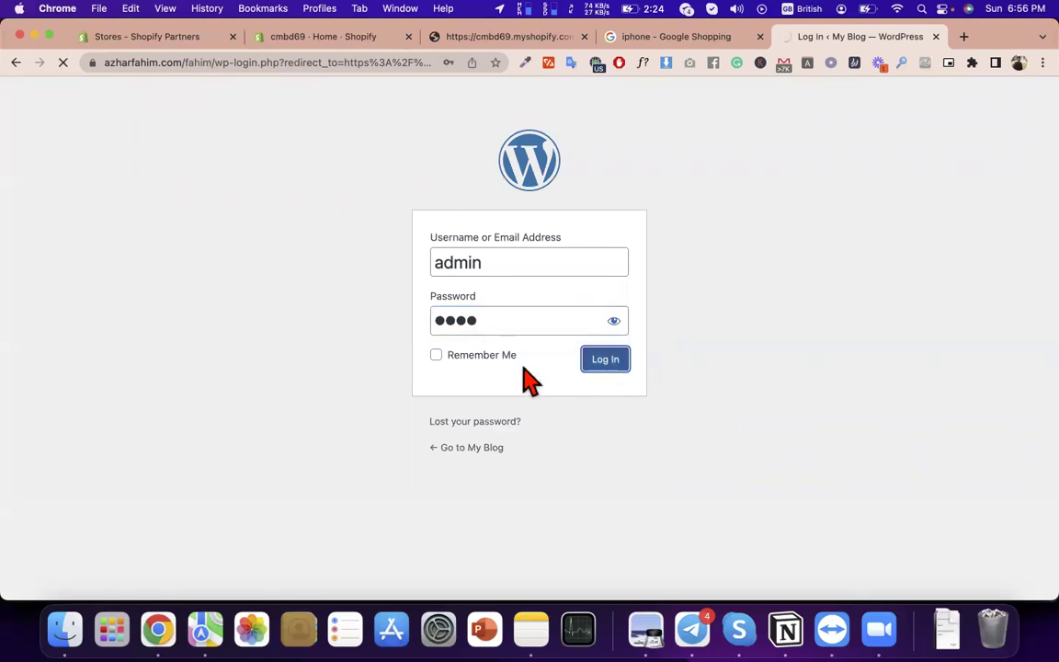
# Retype the correct password to log in, then start creating a Shopify Buy Button.
pyautogui.click(504, 316)
pyautogui.press('super+a')
pyautogui.press('BackSpace')
pyautogui.click(613, 322)
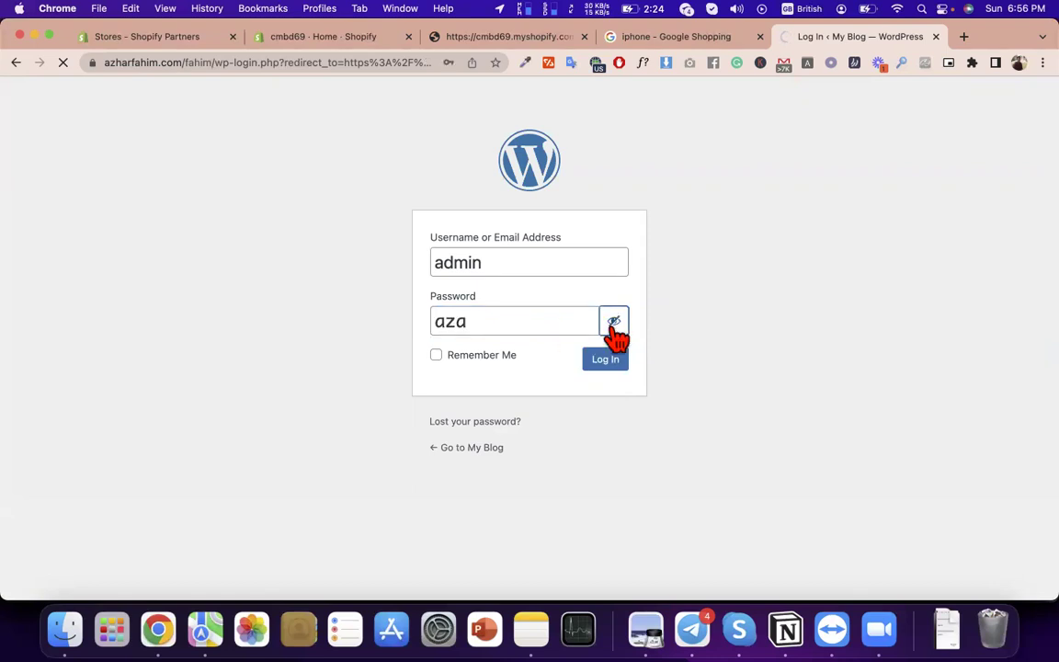
pyautogui.click(552, 319)
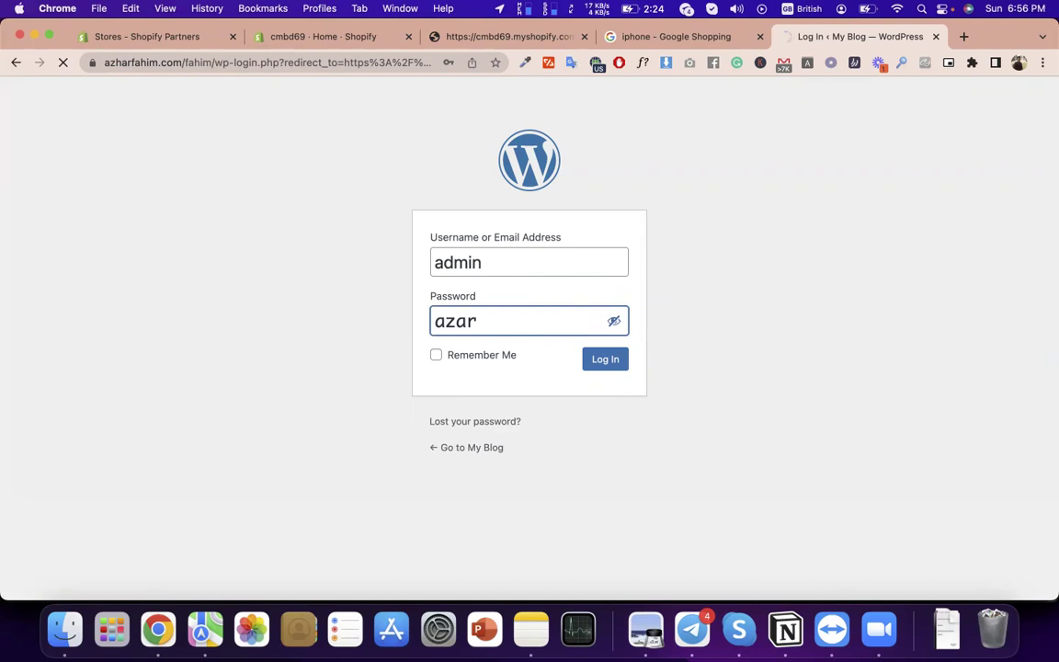
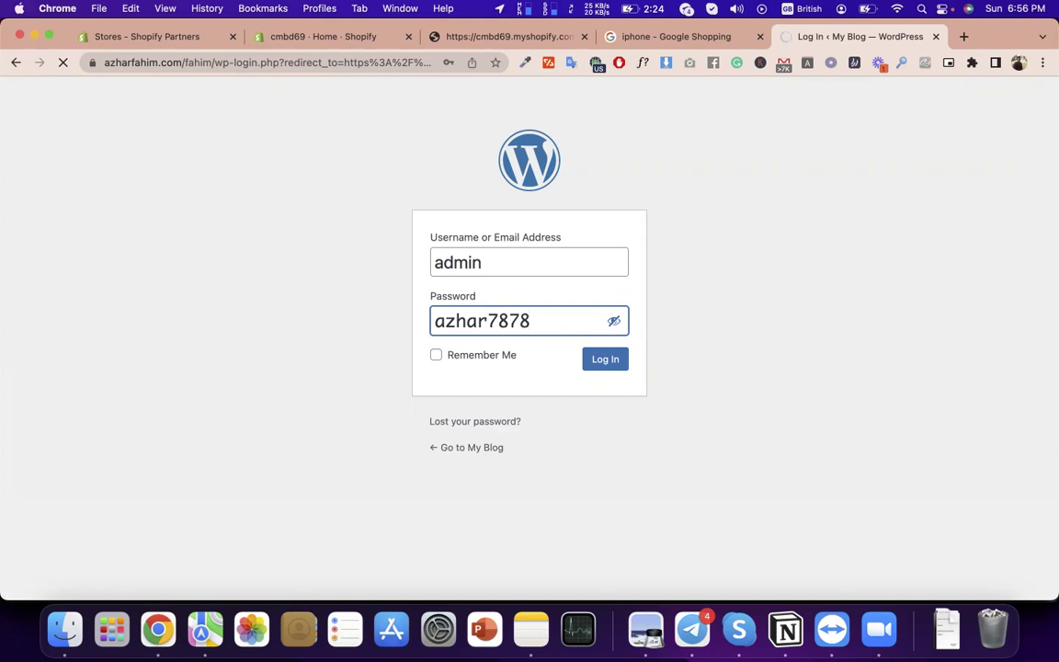
pyautogui.click(623, 362)
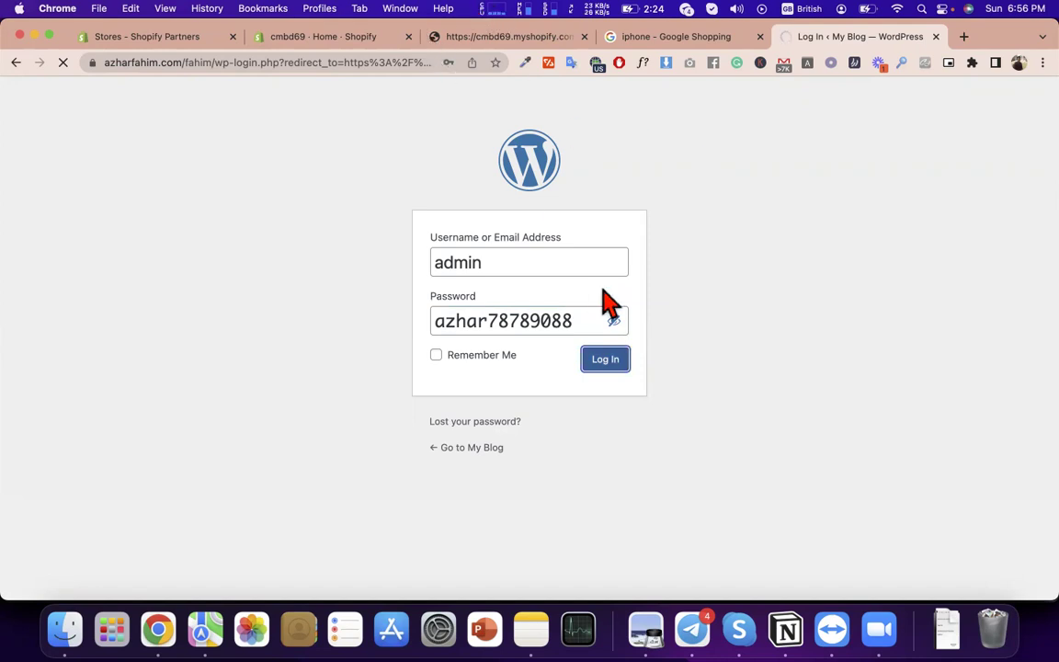
pyautogui.click(516, 37)
pyautogui.click(634, 442)
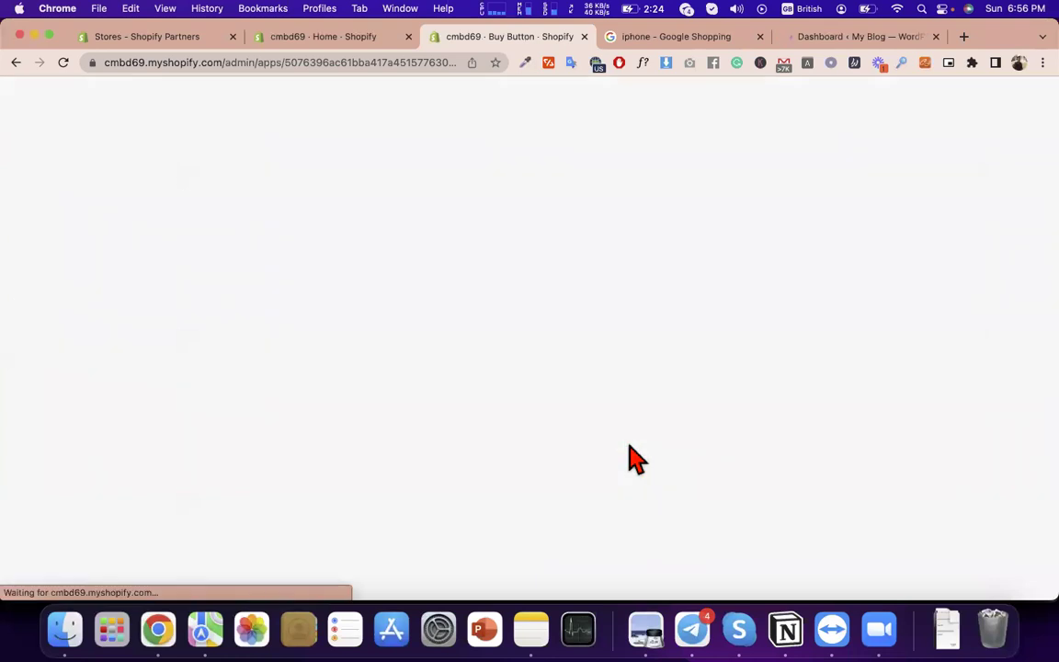
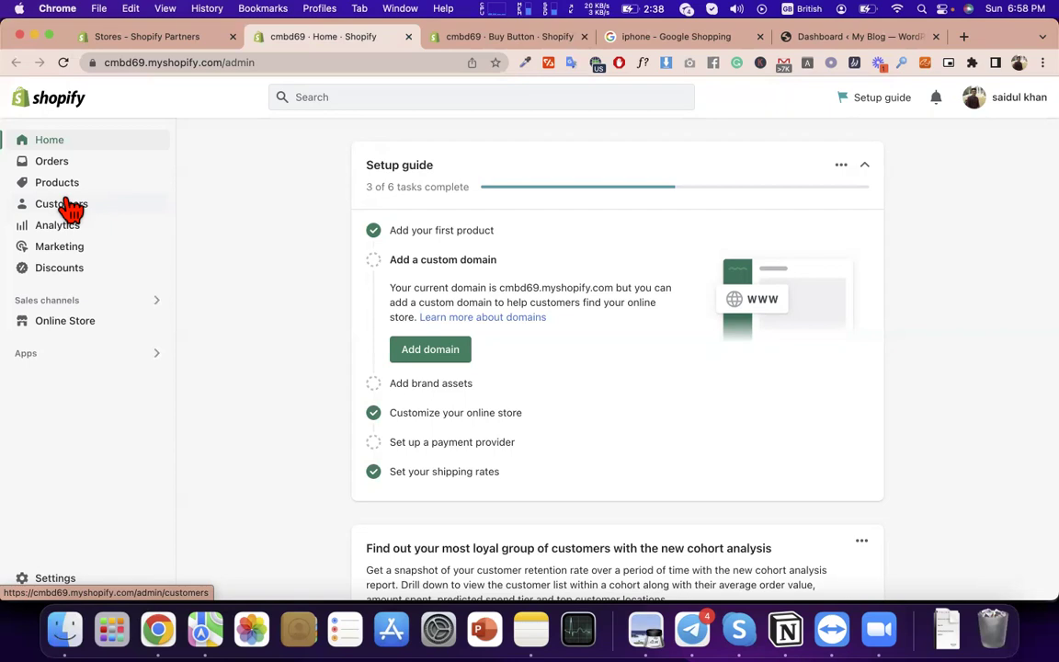
# Go to the Buy Button channel and choose to create a Product Buy Button.
pyautogui.click(466, 44)
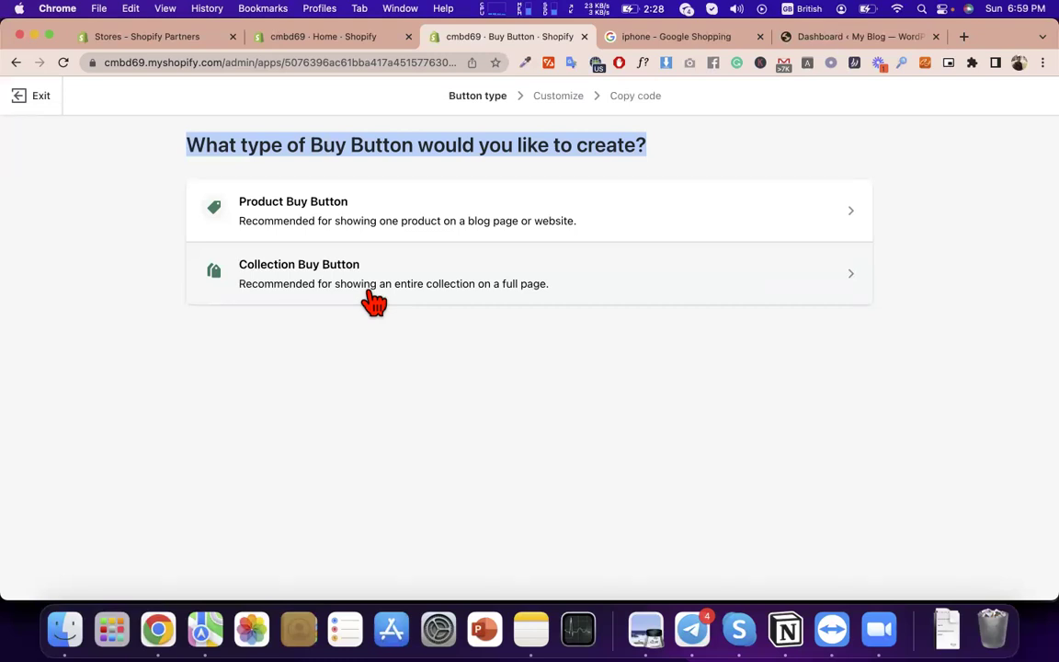
pyautogui.click(361, 208)
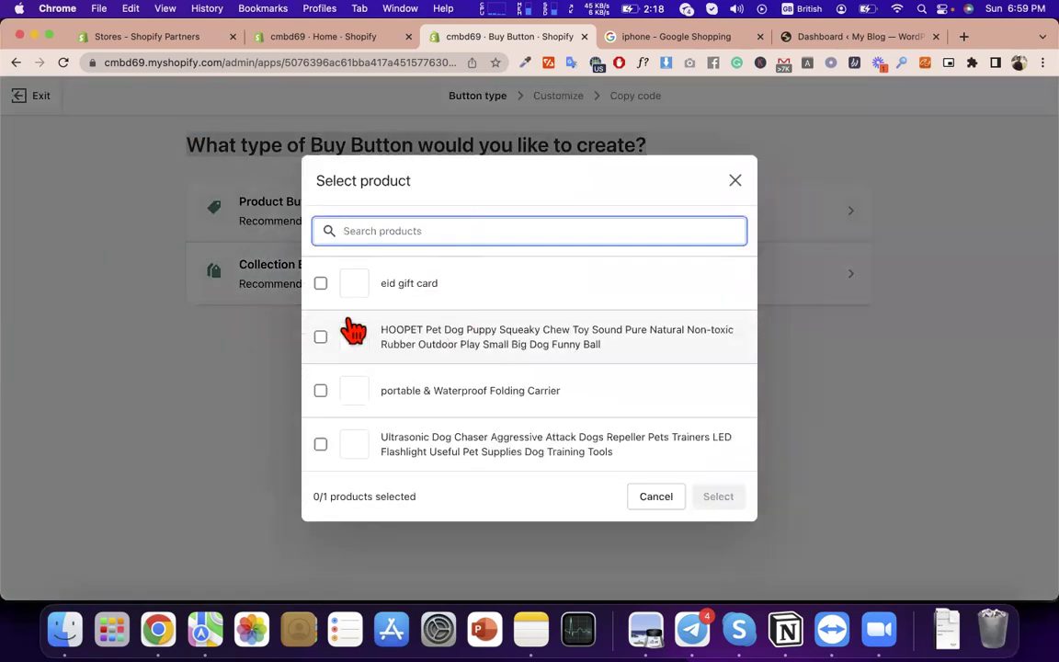
# Select the portable & Waterproof Folding Carrier, not the HOOPET chew toy, as the Buy Button product.
pyautogui.click(321, 338)
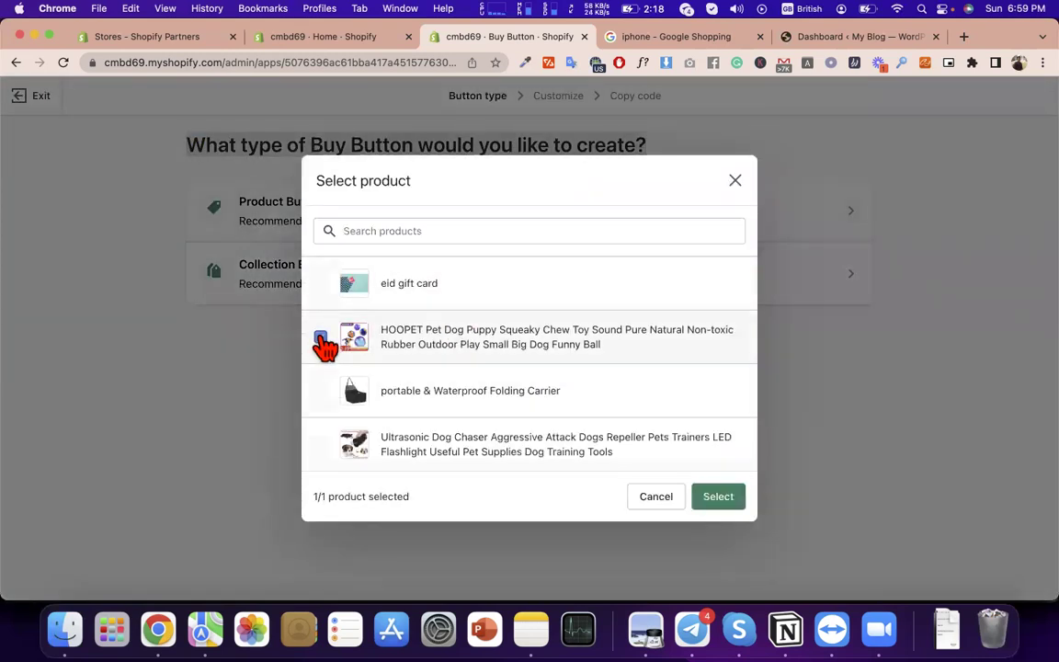
pyautogui.click(322, 340)
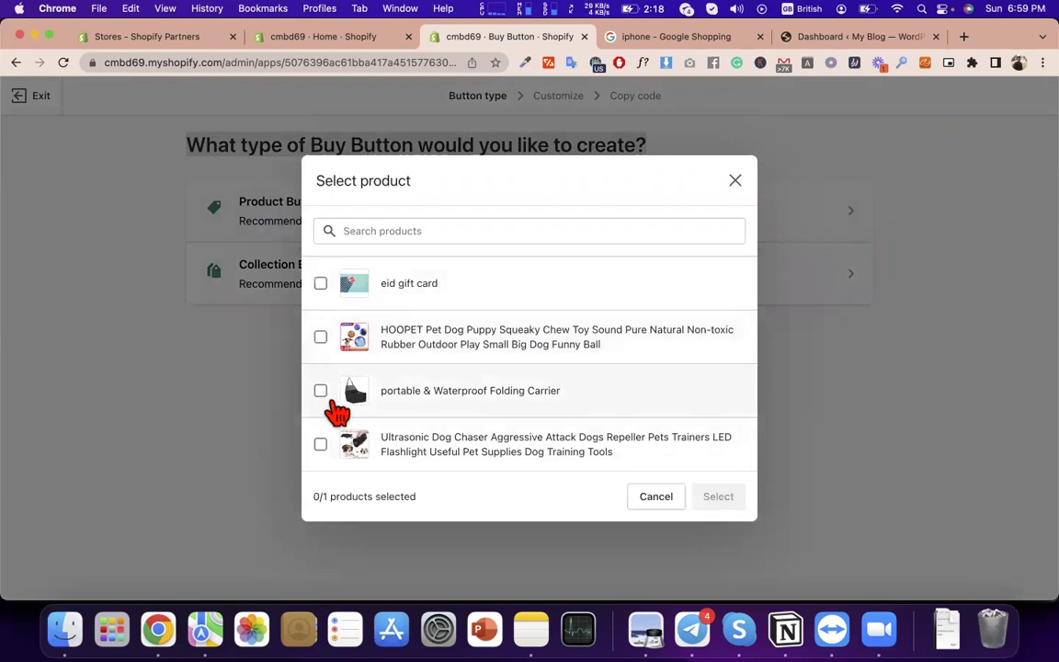
pyautogui.click(321, 391)
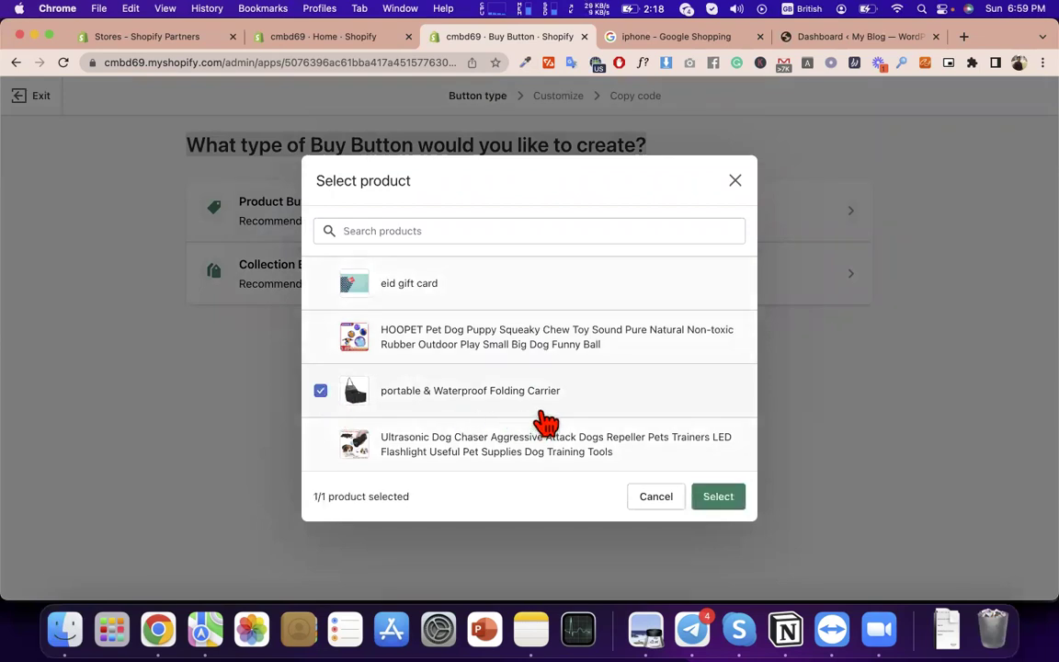
pyautogui.click(718, 497)
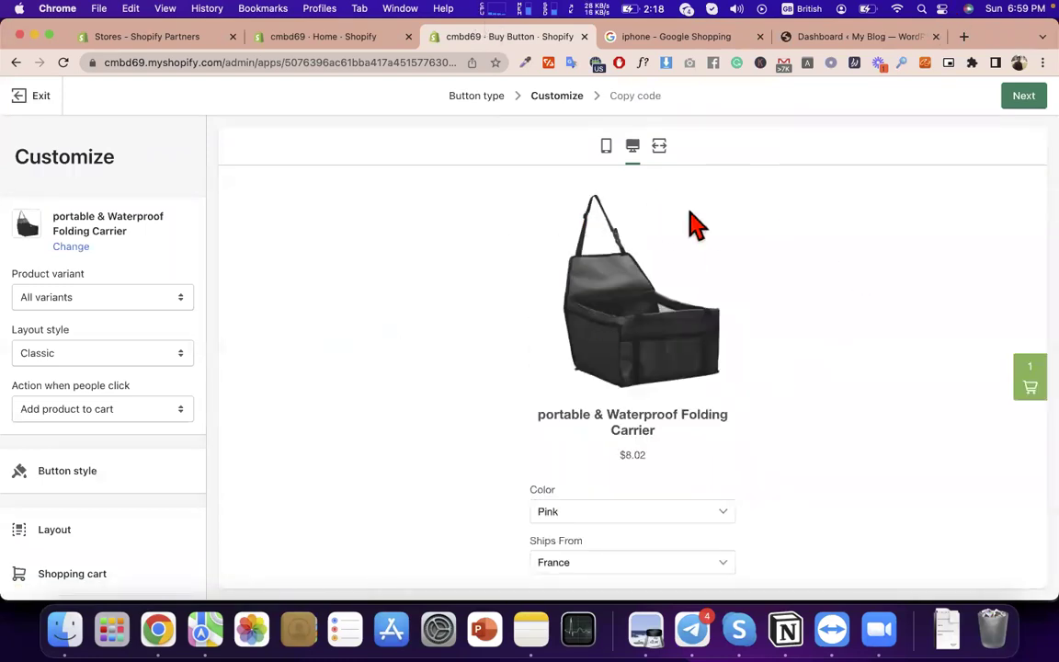
# Set the Buy Button layout style to Full view.
pyautogui.scroll(-2, 561, 368)
pyautogui.scroll(2, 432, 404)
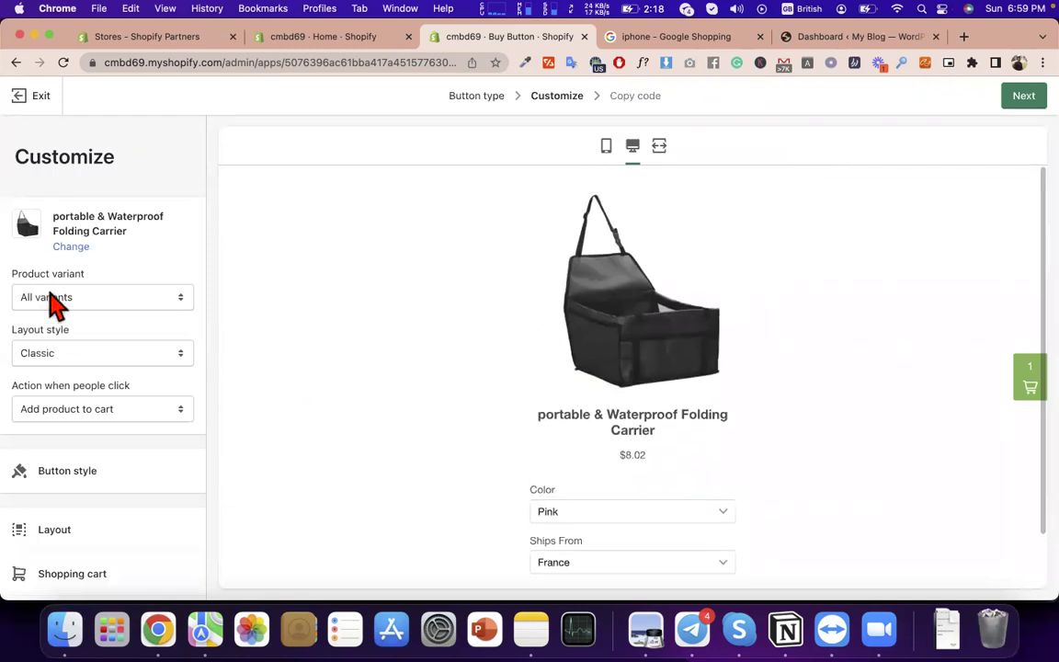
pyautogui.click(104, 362)
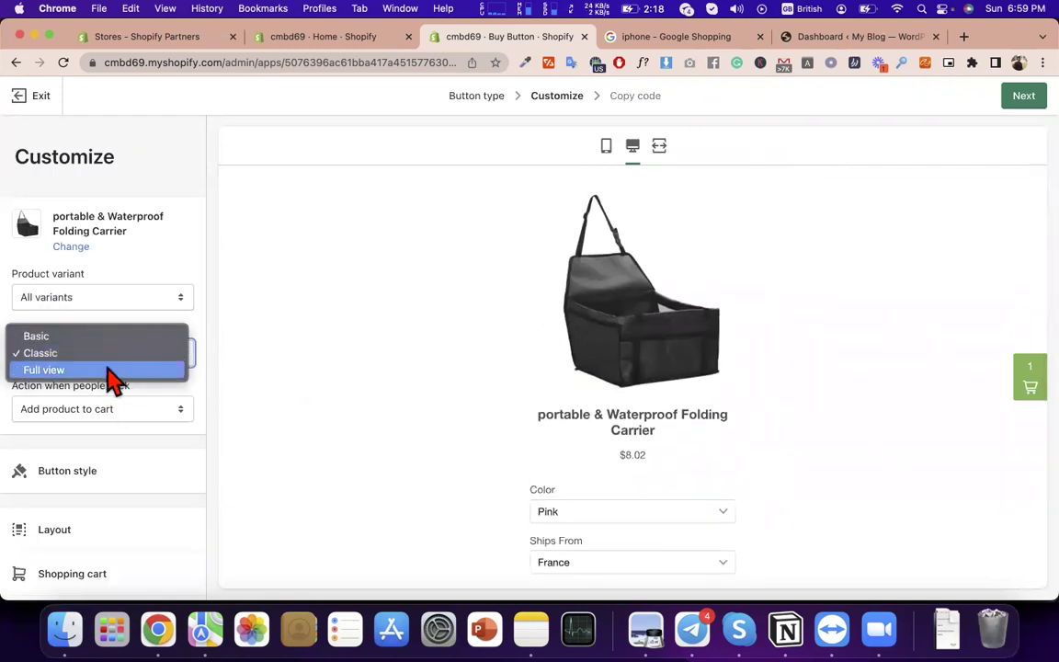
pyautogui.click(108, 370)
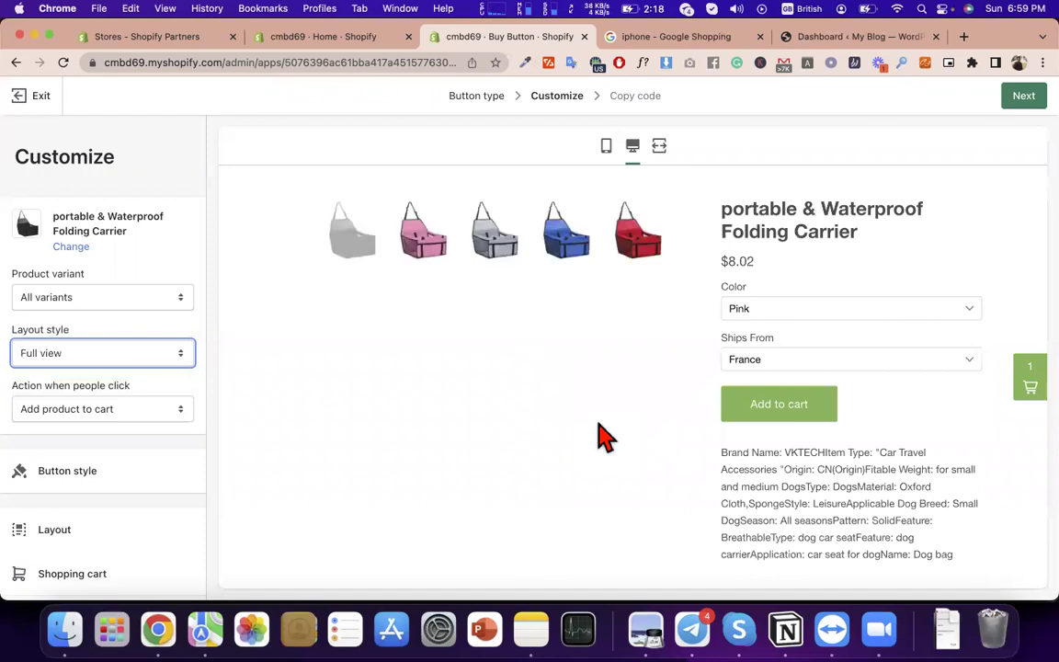
pyautogui.scroll(-2, 636, 375)
pyautogui.scroll(2, 641, 374)
pyautogui.scroll(-2, 641, 374)
pyautogui.scroll(2, 641, 374)
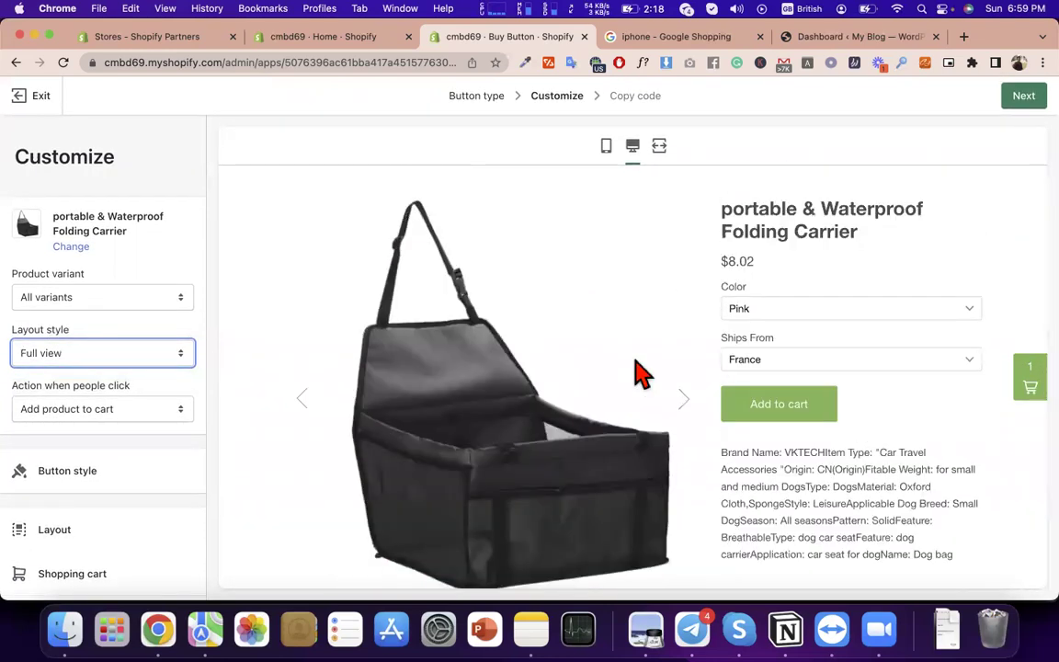
# Check the WordPress dashboard tab, dismiss the save-password prompt, and return to customisation.
pyautogui.click(883, 40)
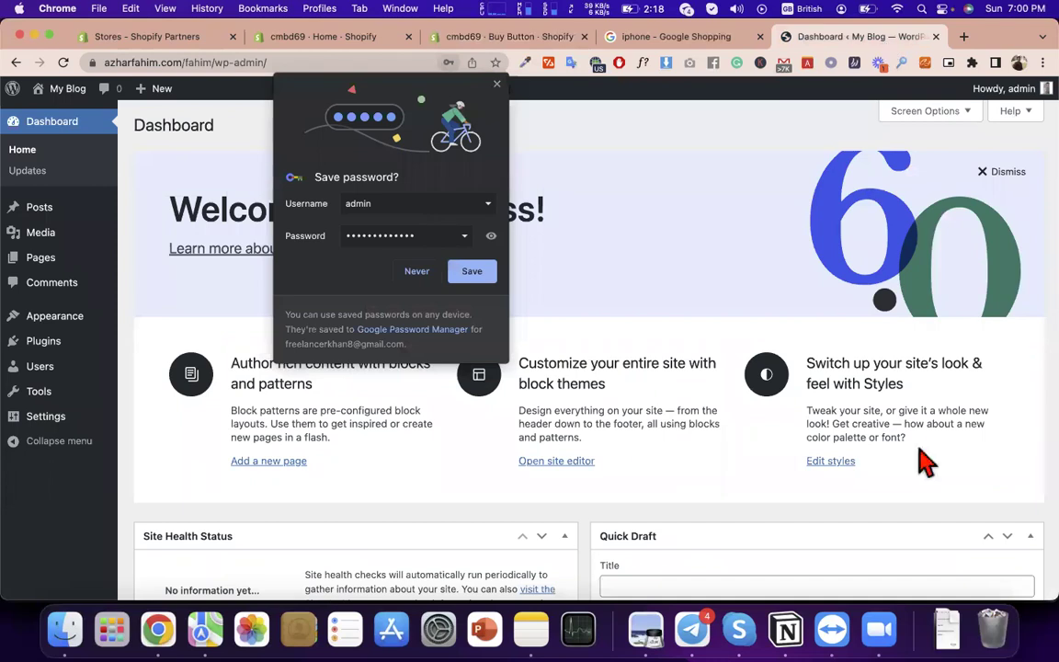
pyautogui.click(478, 272)
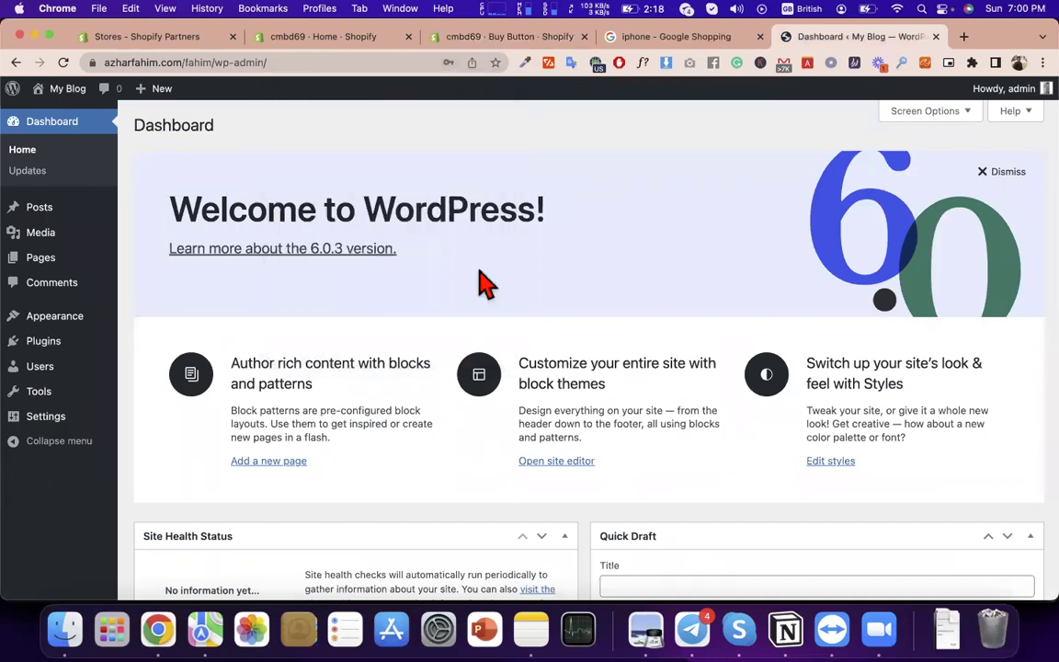
pyautogui.click(440, 38)
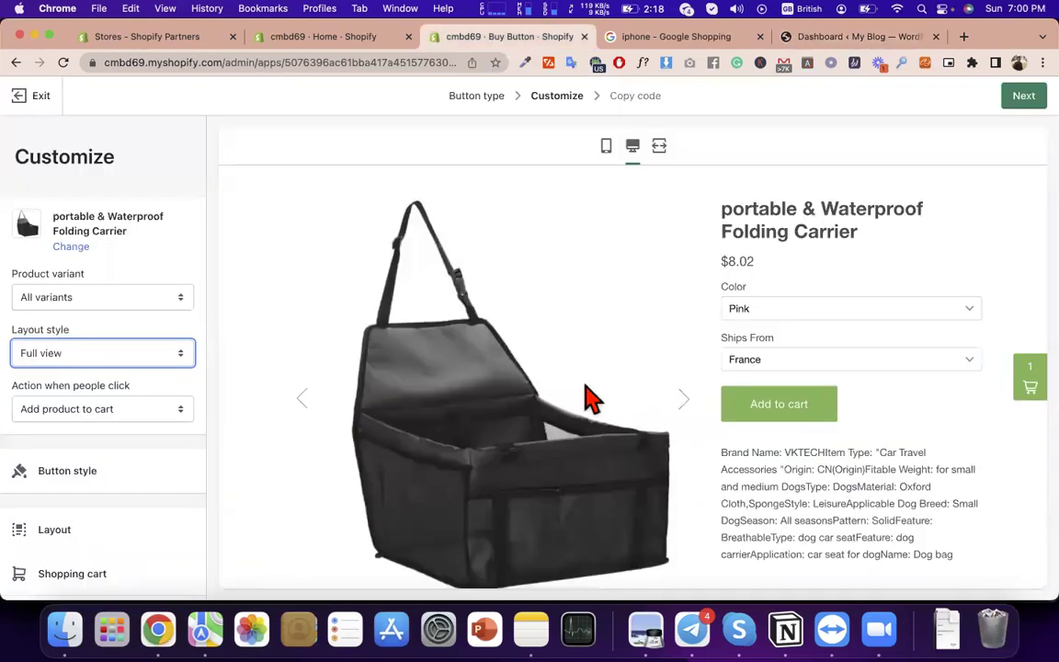
# Keep all product variants offered and 'Add product to cart' as the click action.
pyautogui.click(80, 300)
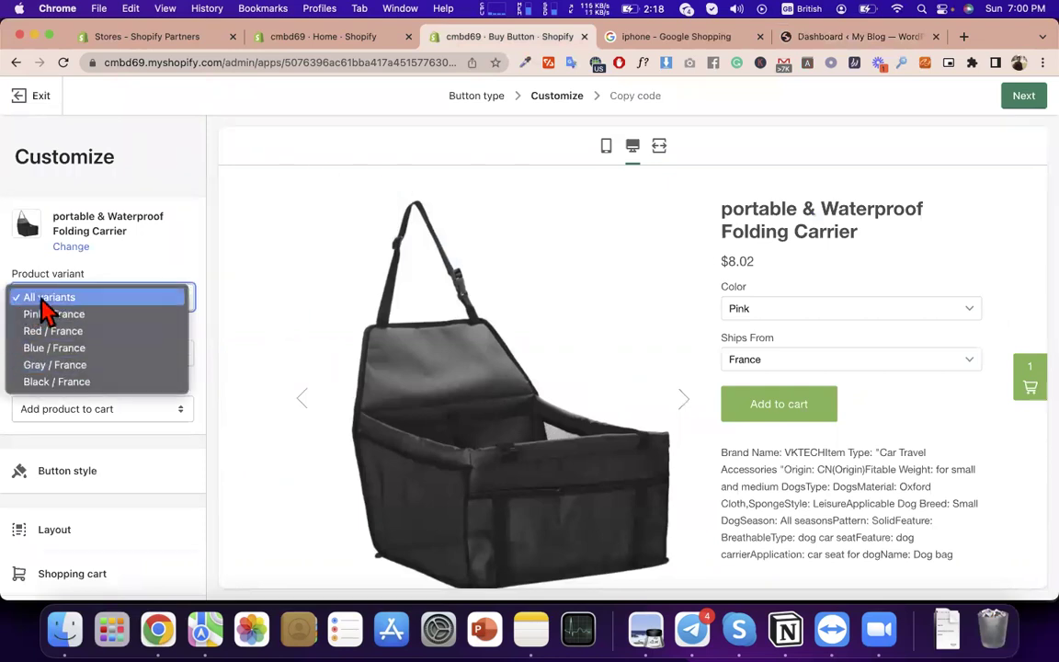
pyautogui.click(45, 300)
pyautogui.click(106, 415)
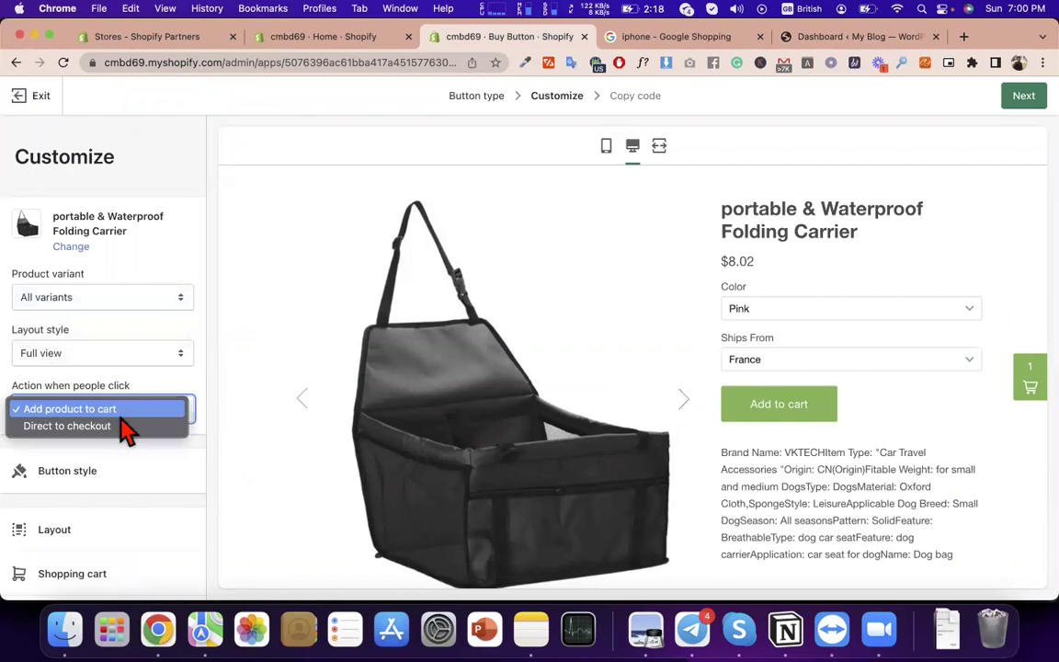
pyautogui.click(133, 447)
pyautogui.scroll(-3, 170, 525)
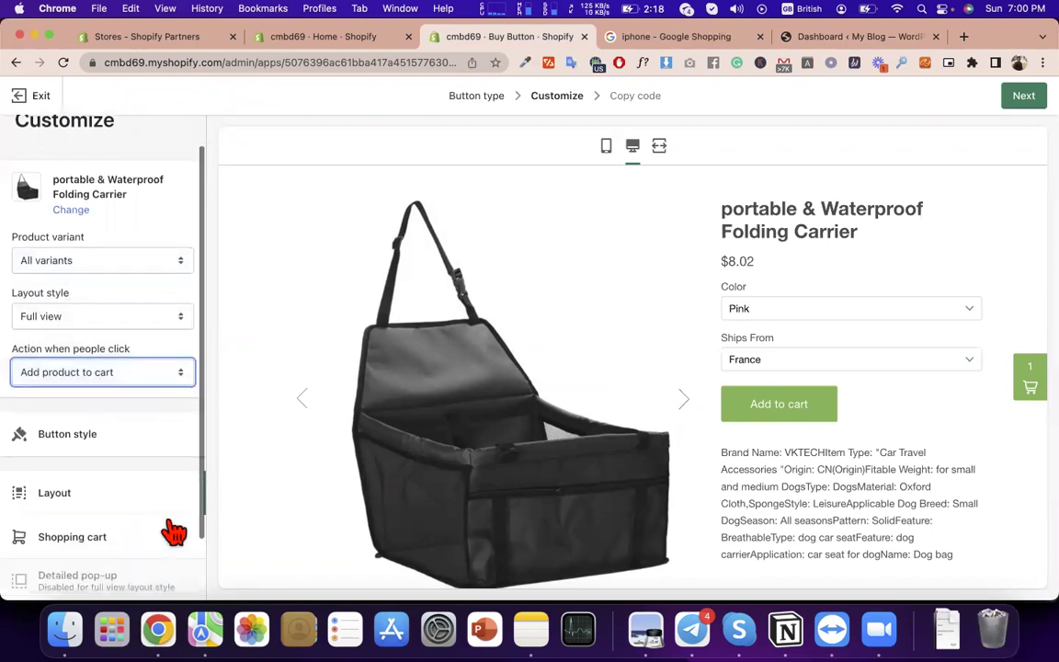
pyautogui.click(67, 390)
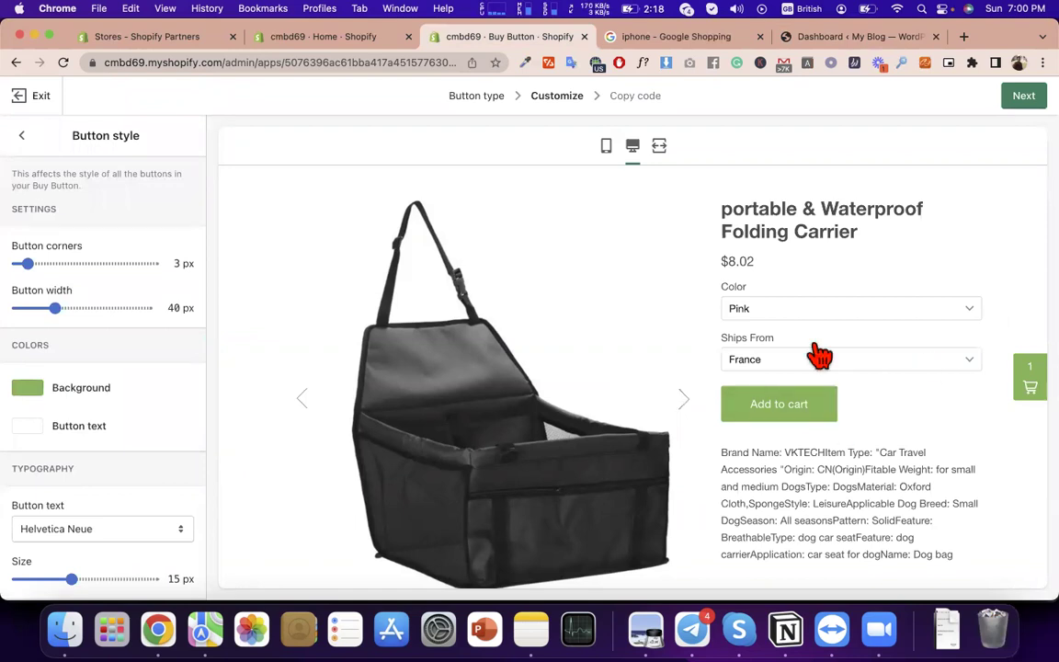
# Set the Buy Button's text font to Helvetica Neue Bold.
pyautogui.scroll(-3, 736, 409)
pyautogui.scroll(-1, 97, 510)
pyautogui.click(104, 520)
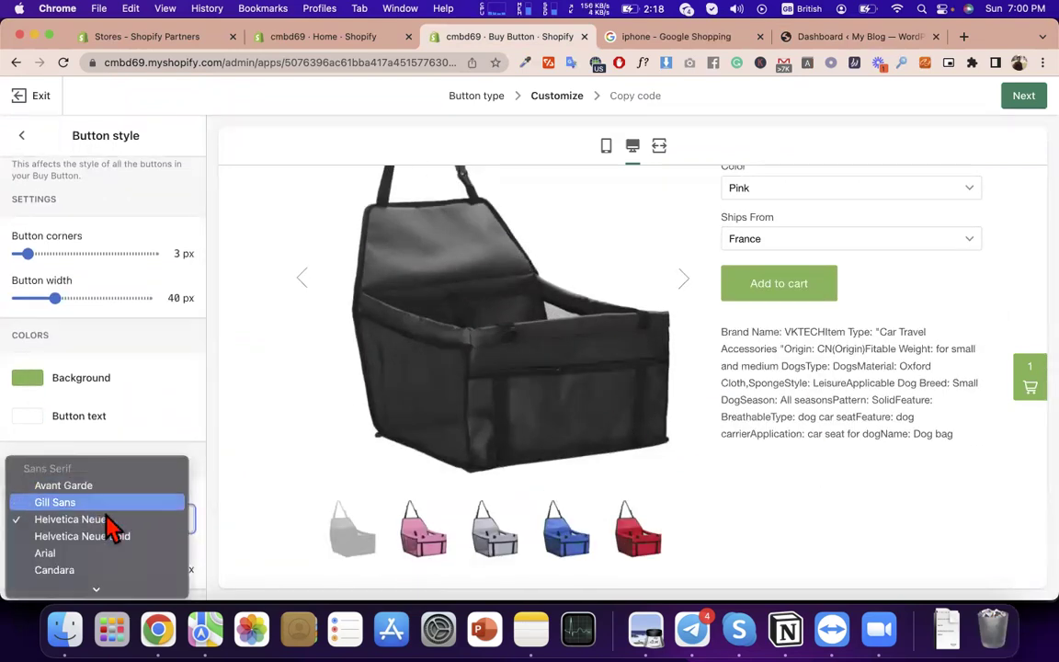
pyautogui.click(161, 538)
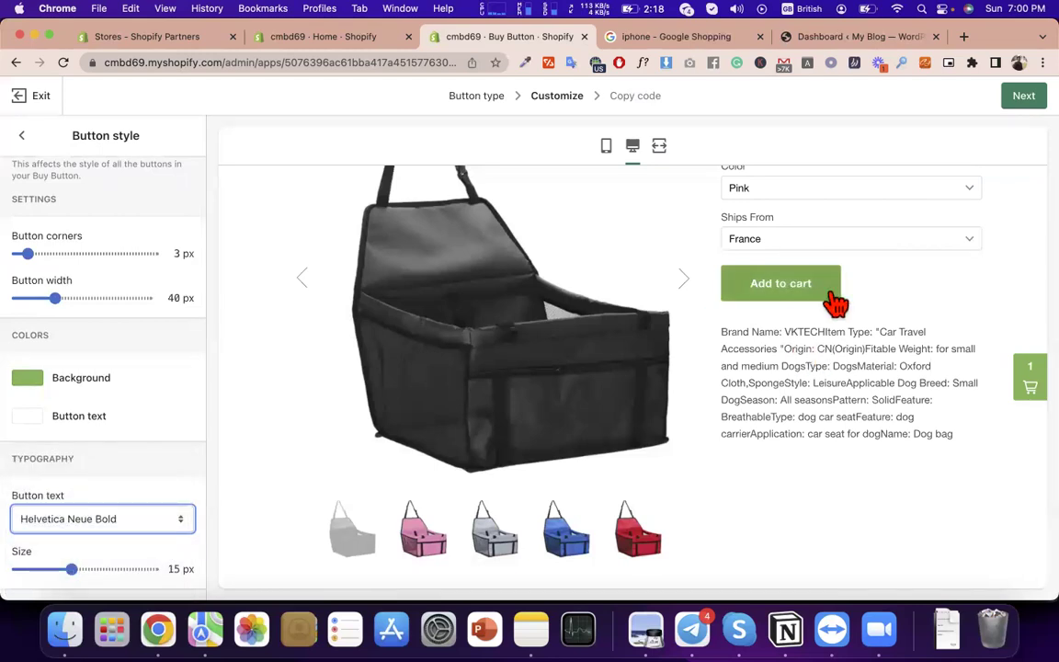
pyautogui.click(22, 136)
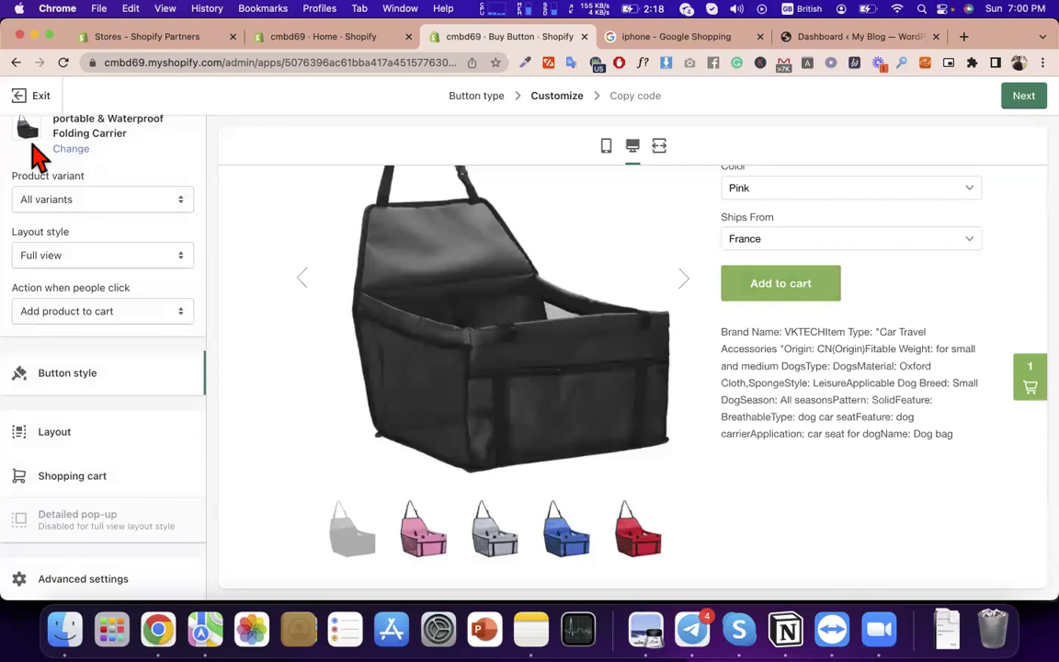
# Review the Buy Button layout settings and go back to the main options.
pyautogui.click(129, 430)
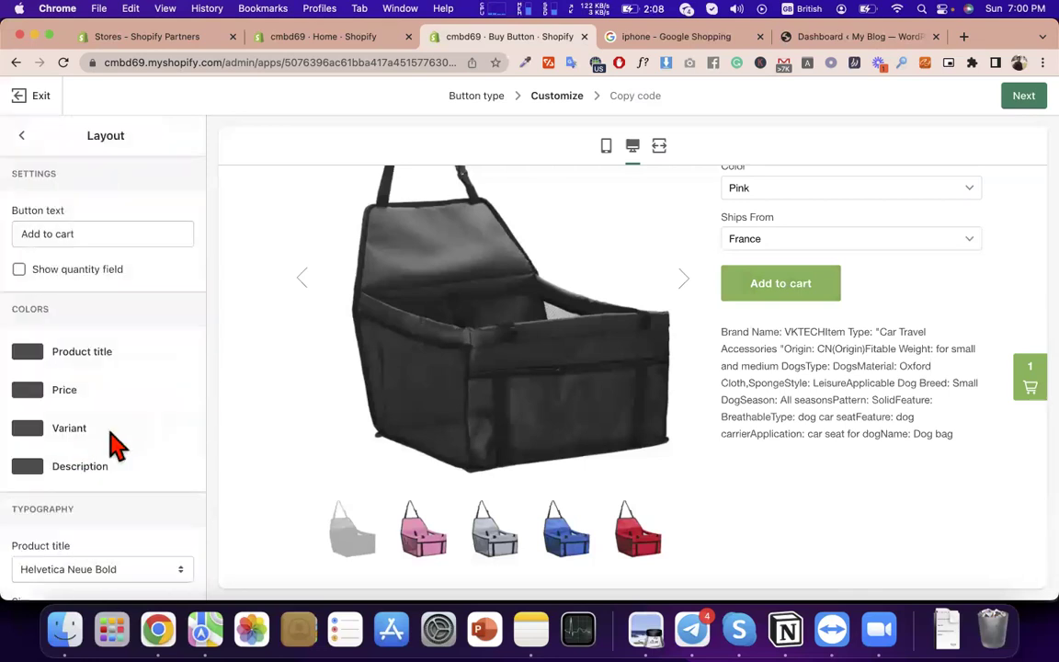
pyautogui.scroll(-3, 110, 446)
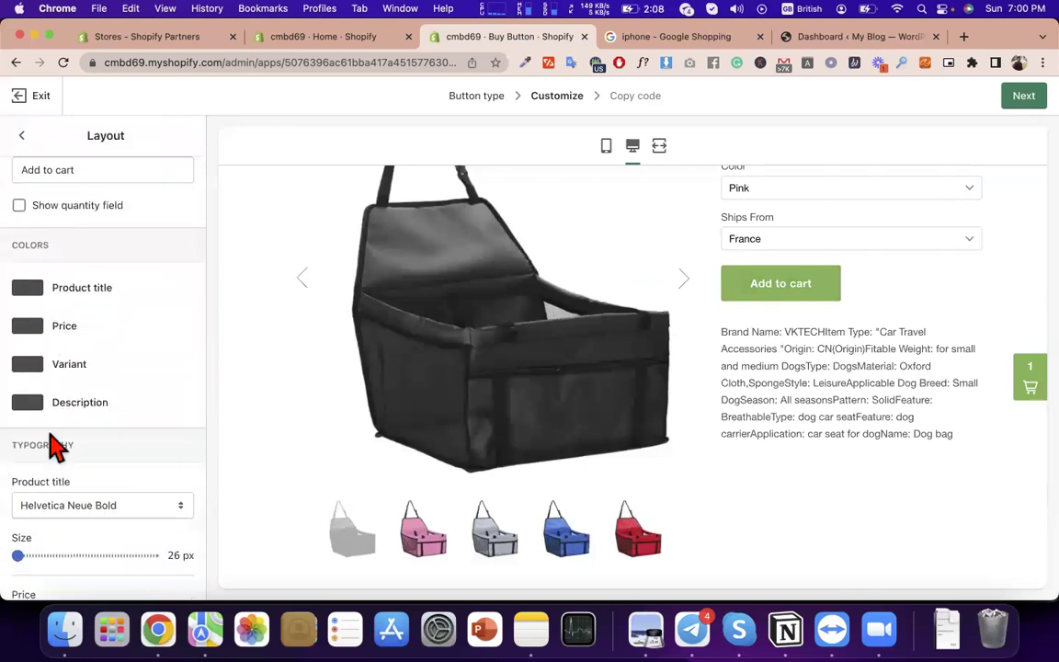
pyautogui.scroll(-5, 137, 510)
pyautogui.scroll(2, 108, 332)
pyautogui.scroll(5, 109, 345)
pyautogui.click(21, 135)
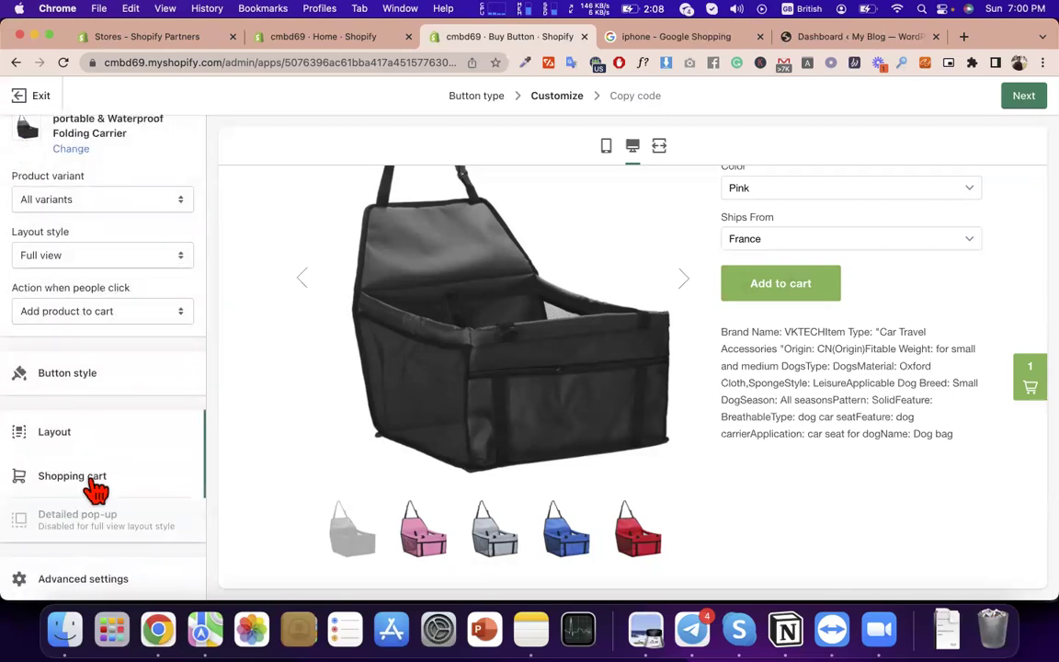
# Review the shopping cart settings: the Cart heading, SUBTOTAL label and empty-cart message.
pyautogui.click(92, 484)
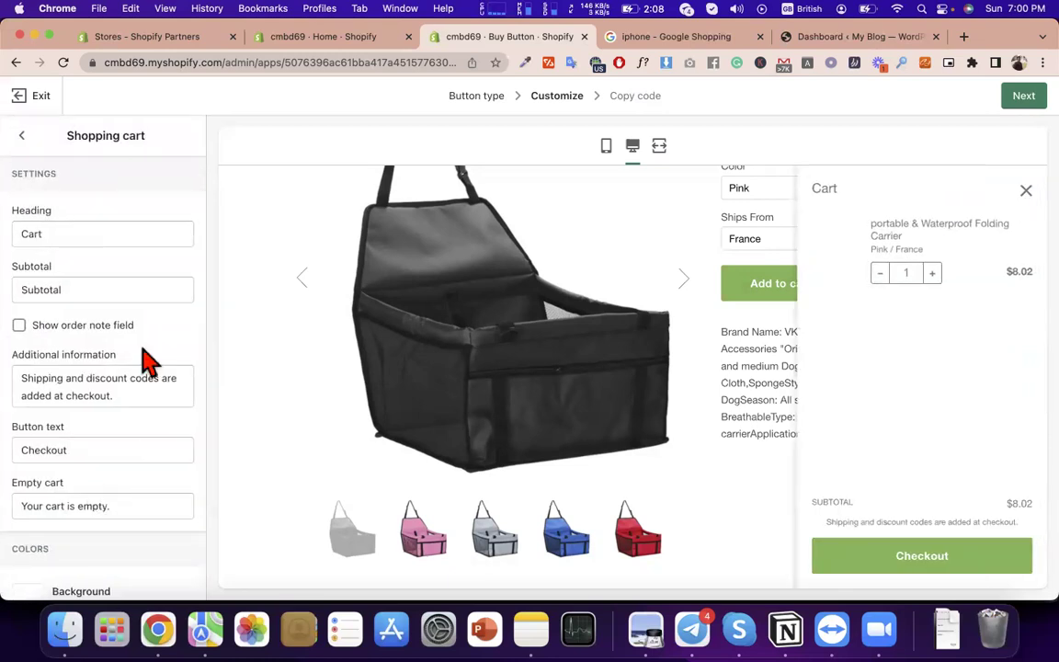
pyautogui.doubleClick(82, 236)
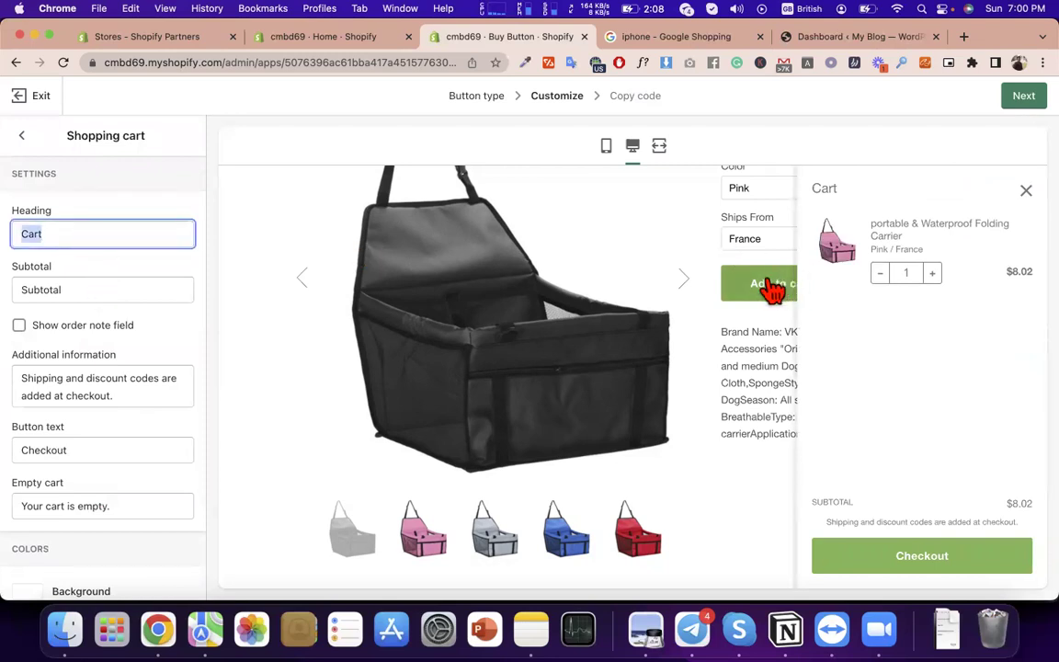
pyautogui.doubleClick(832, 191)
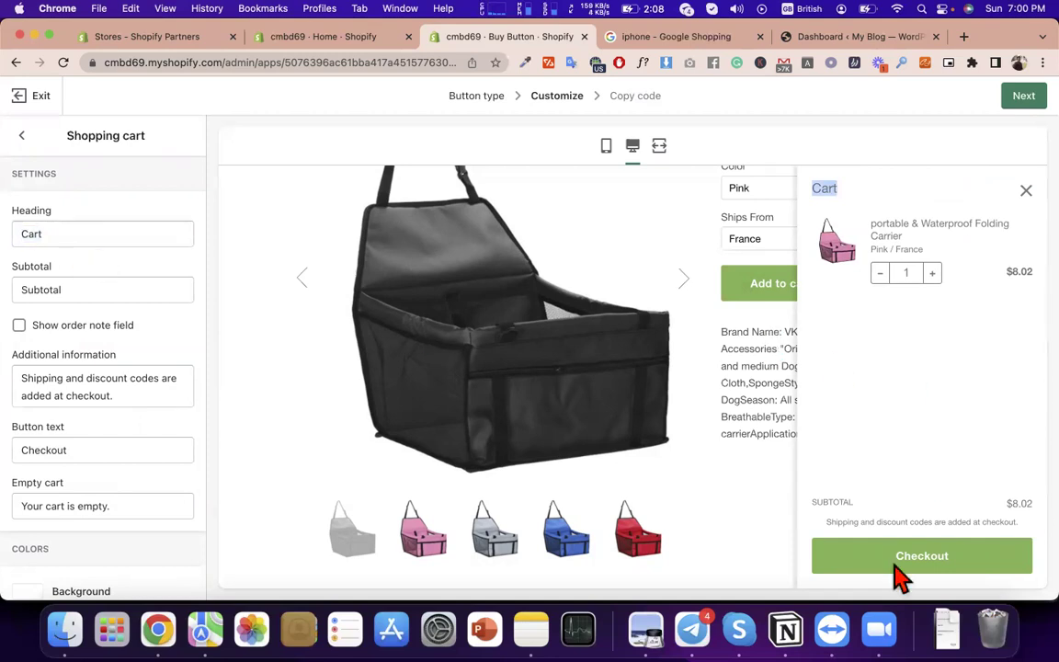
pyautogui.doubleClick(830, 502)
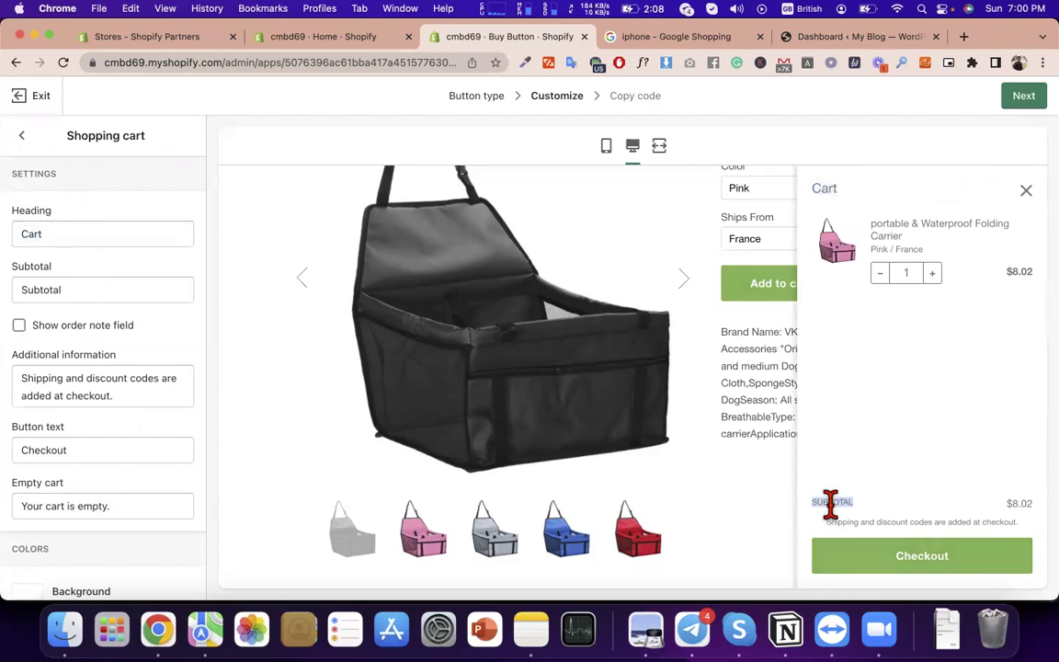
pyautogui.scroll(-2, 55, 414)
pyautogui.click(97, 440)
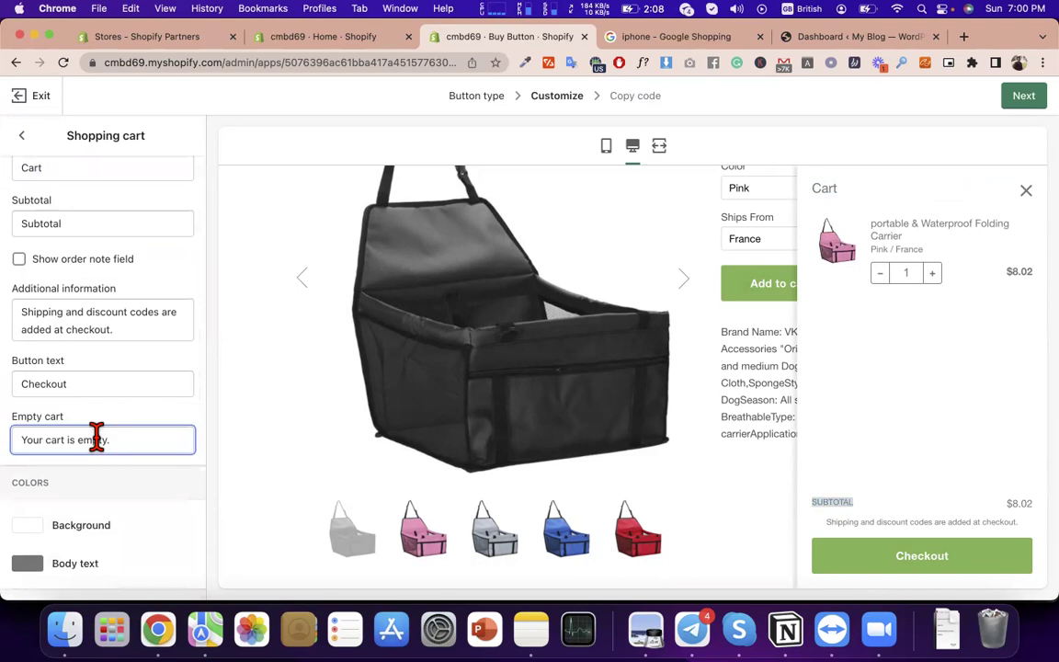
pyautogui.doubleClick(97, 440)
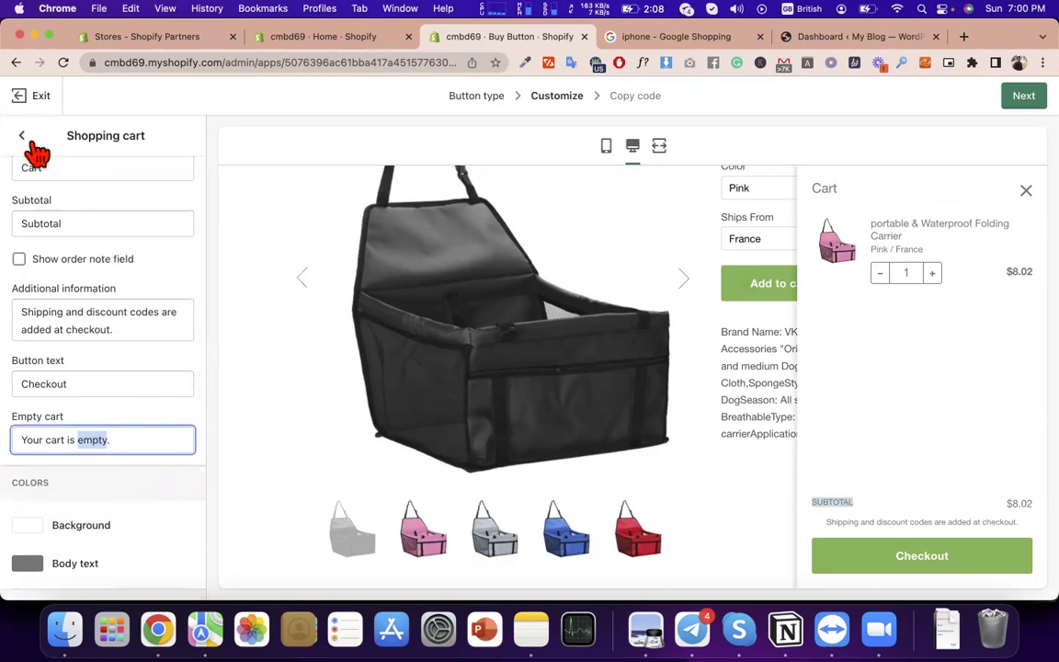
pyautogui.click(28, 140)
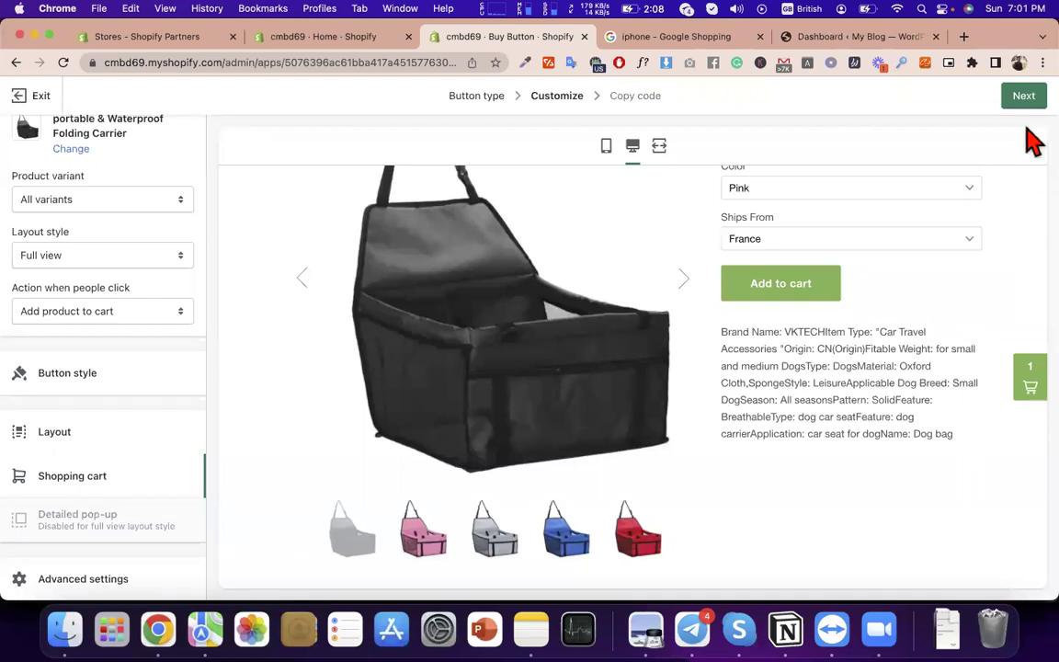
# Copy the Buy Button embed code from the 'Get your Buy Button live' page, then go to WordPress.
pyautogui.click(1023, 95)
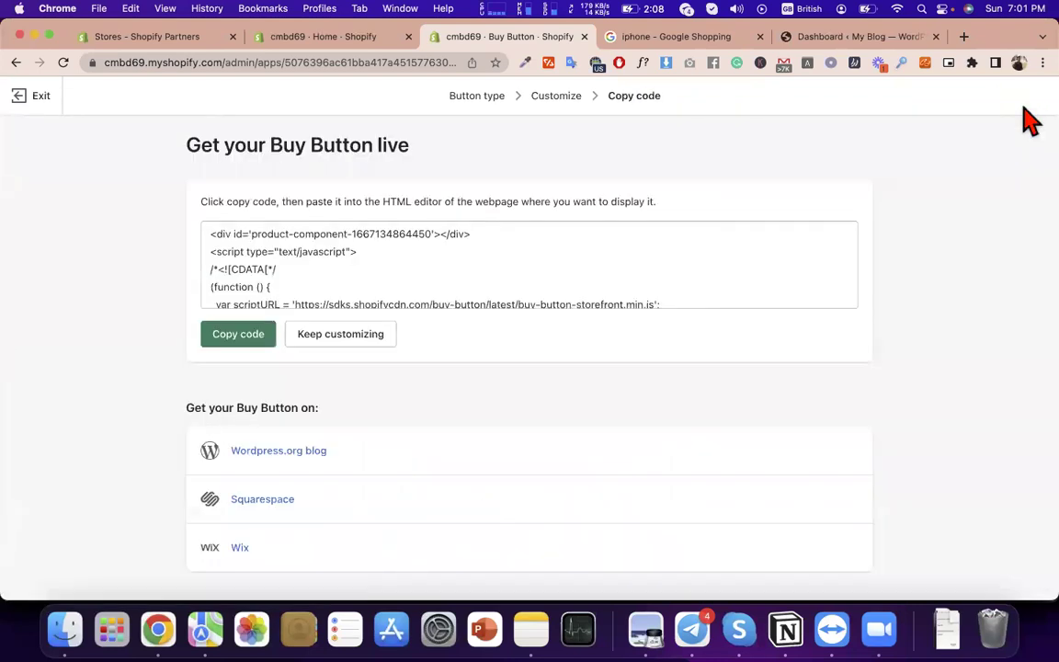
pyautogui.click(269, 337)
pyautogui.tripleClick(303, 254)
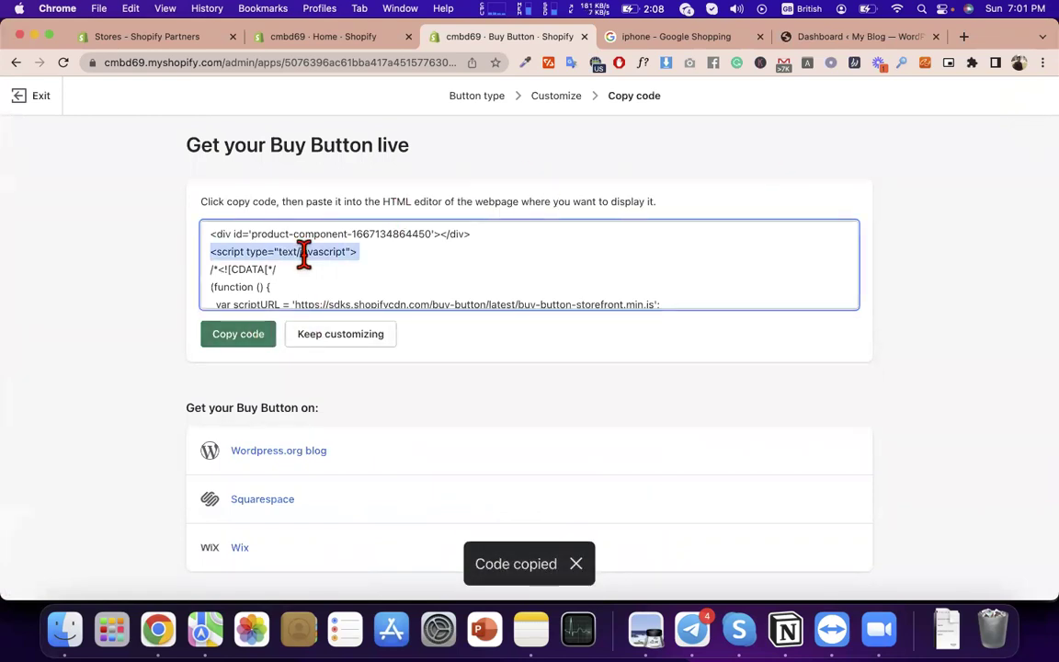
pyautogui.scroll(-10, 304, 255)
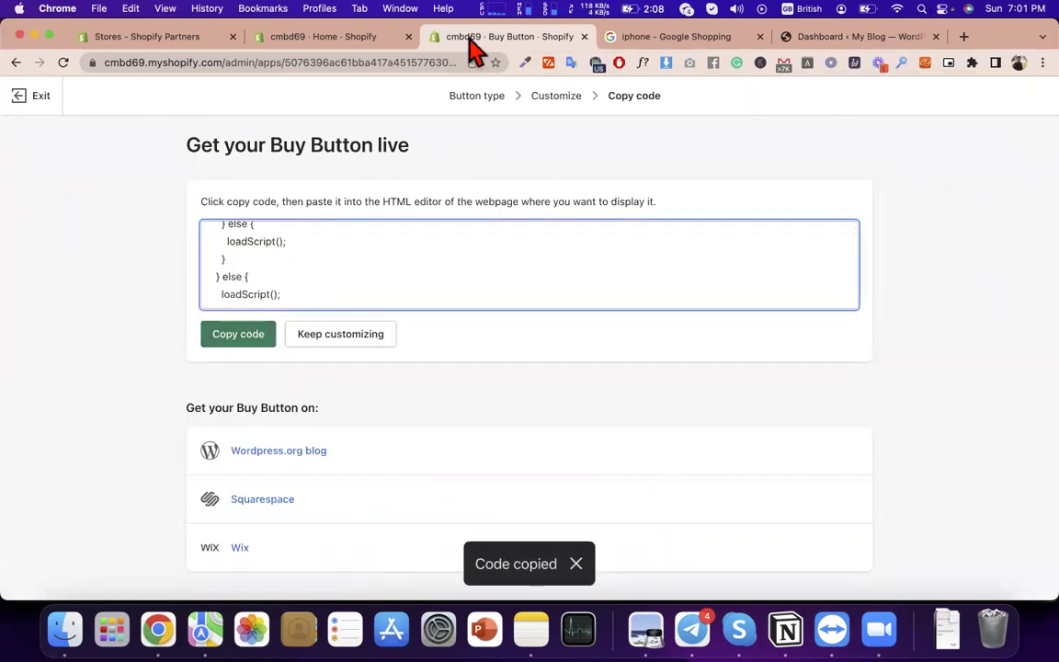
pyautogui.click(909, 36)
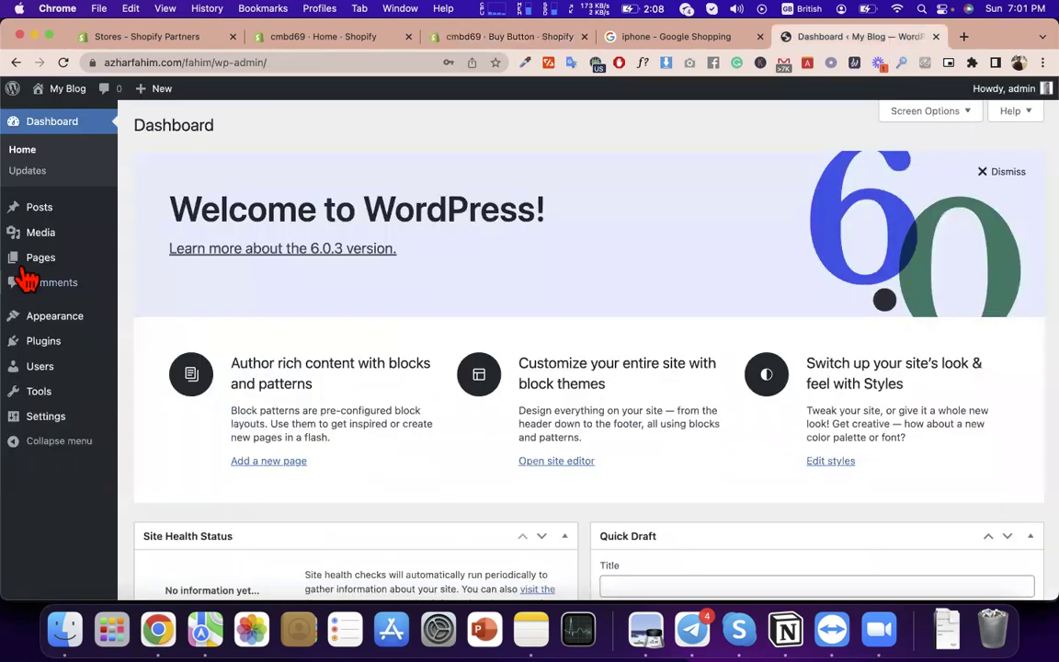
# Start a new WordPress page and check its address and the network connection.
pyautogui.moveTo(63, 263)
pyautogui.click(150, 288)
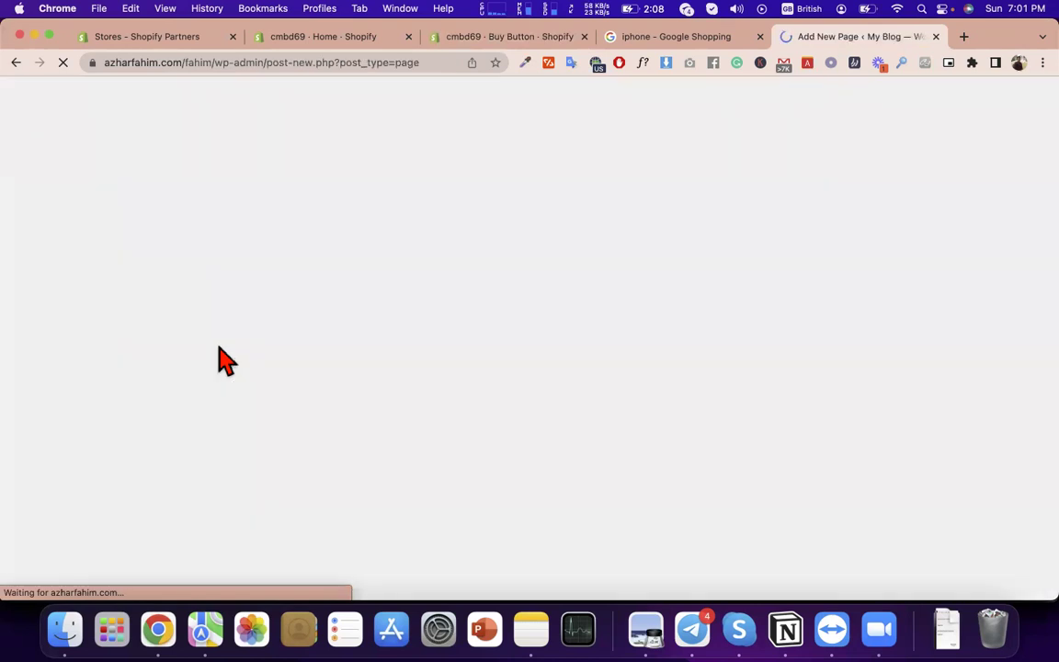
pyautogui.doubleClick(137, 62)
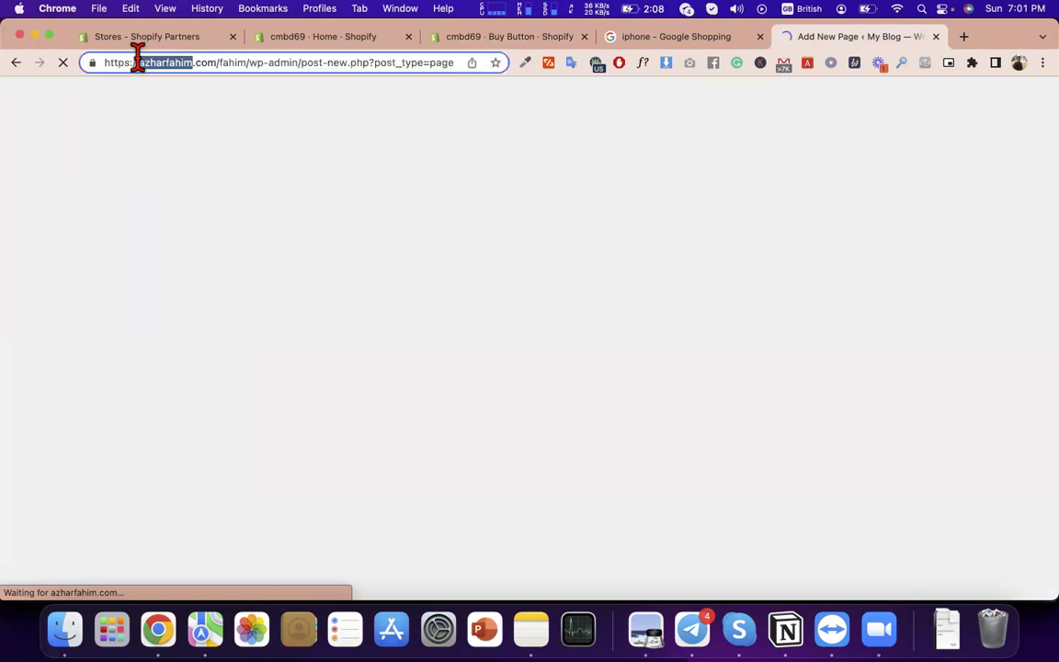
pyautogui.click(242, 64)
pyautogui.doubleClick(283, 62)
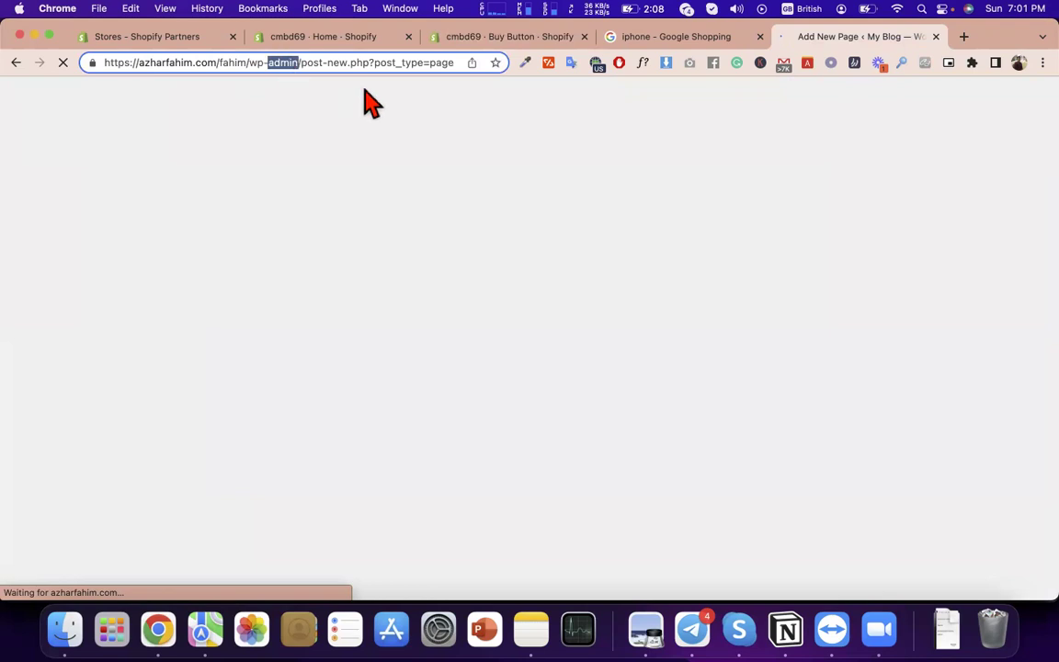
pyautogui.doubleClick(336, 63)
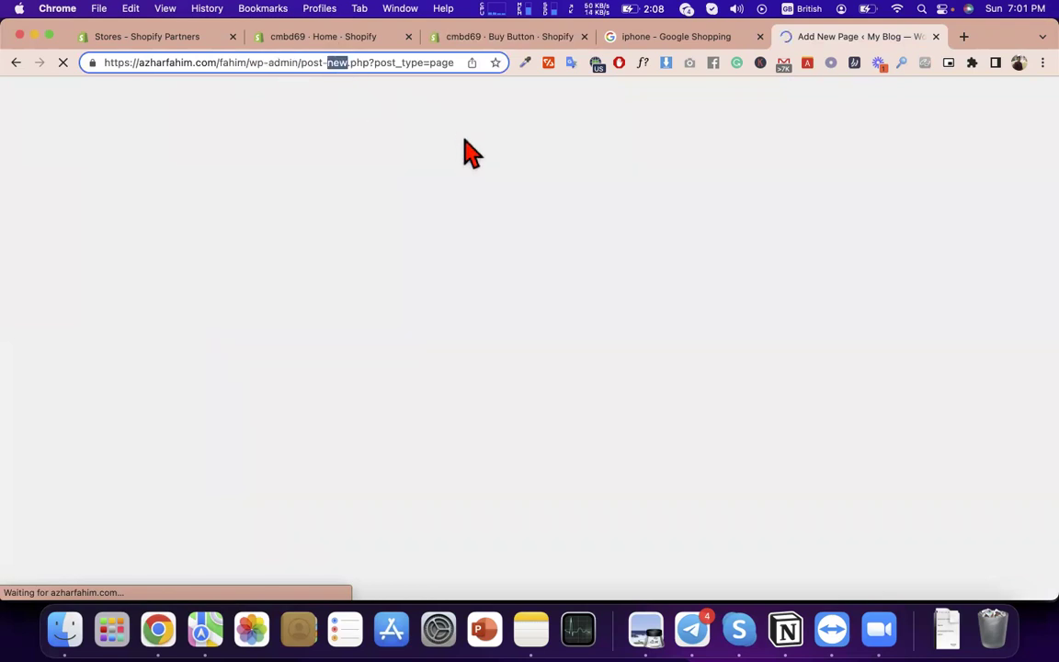
pyautogui.click(898, 11)
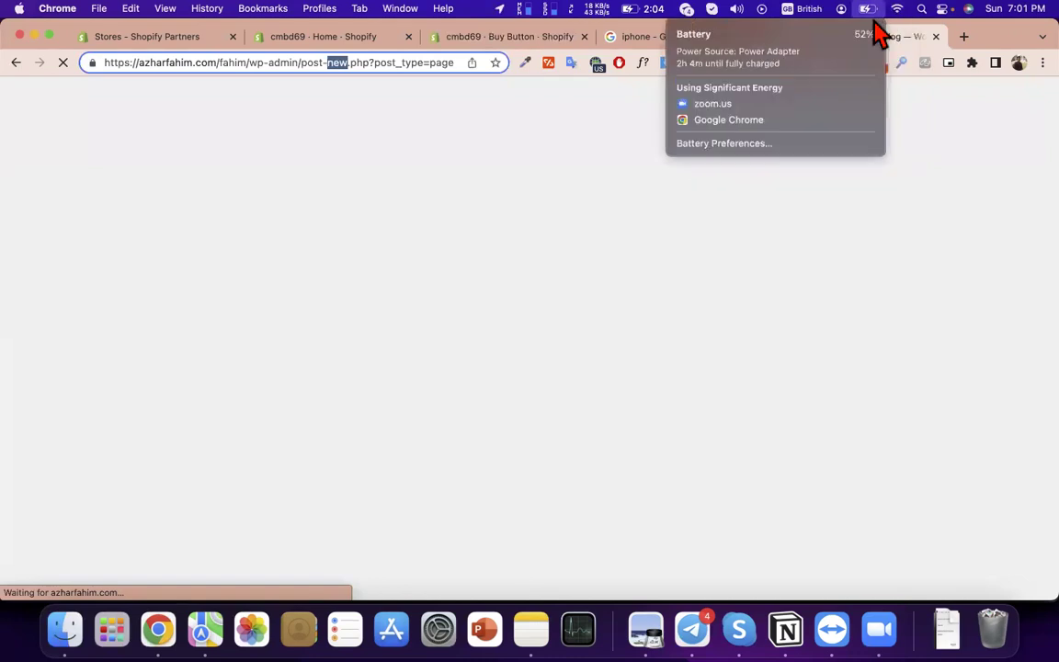
pyautogui.click(448, 321)
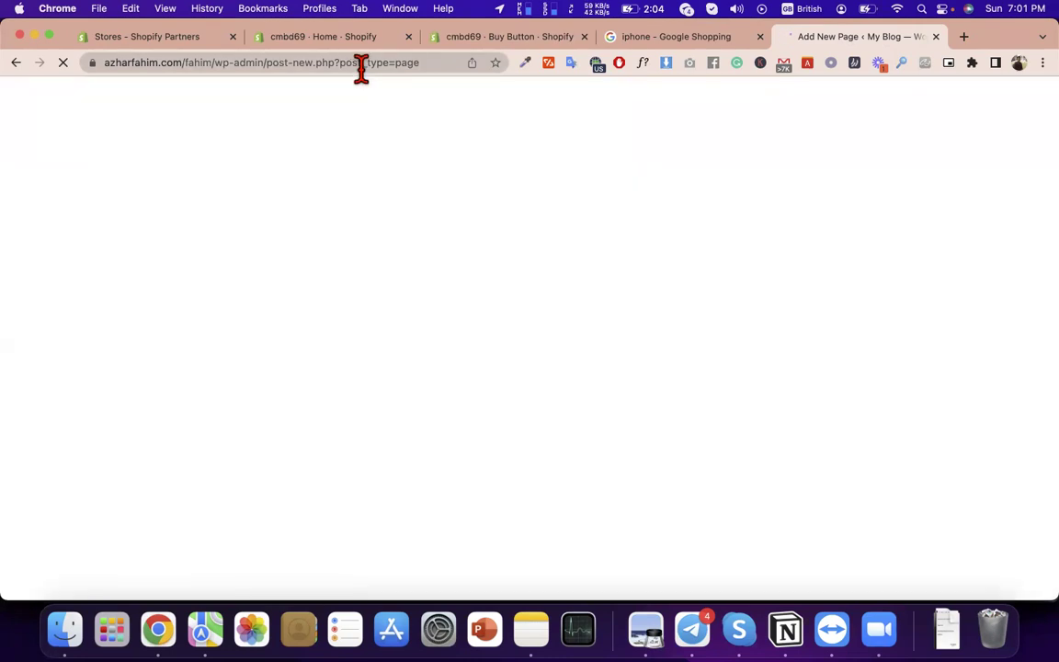
pyautogui.click(362, 69)
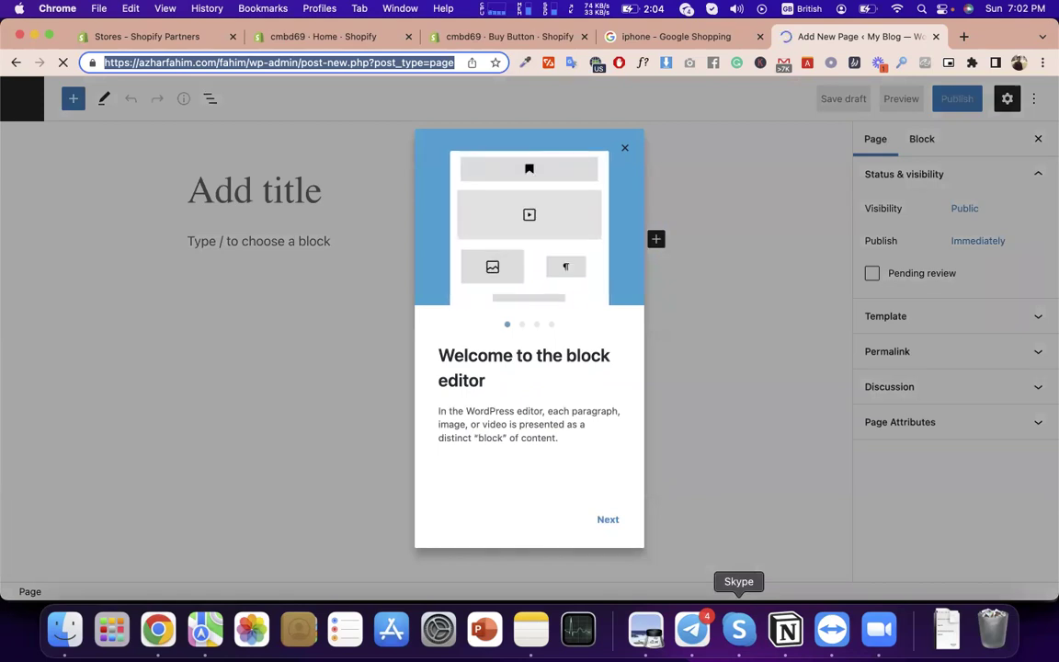
# Close the block editor welcome tour and paste the Buy Button script into a Code block.
pyautogui.click(607, 523)
pyautogui.click(607, 522)
pyautogui.click(607, 523)
pyautogui.click(607, 524)
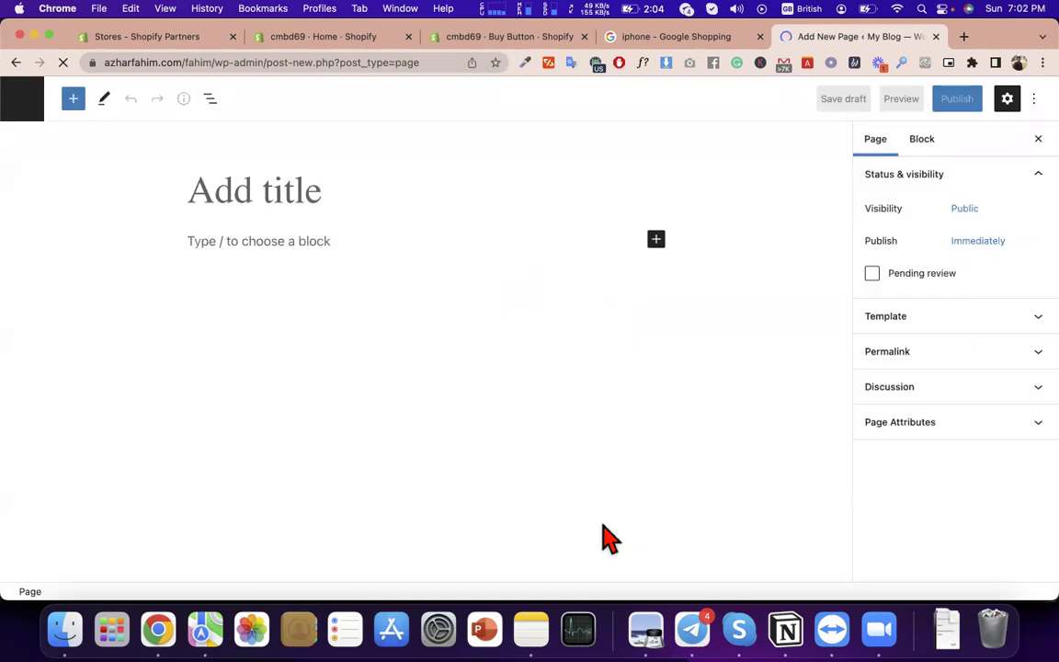
pyautogui.click(318, 245)
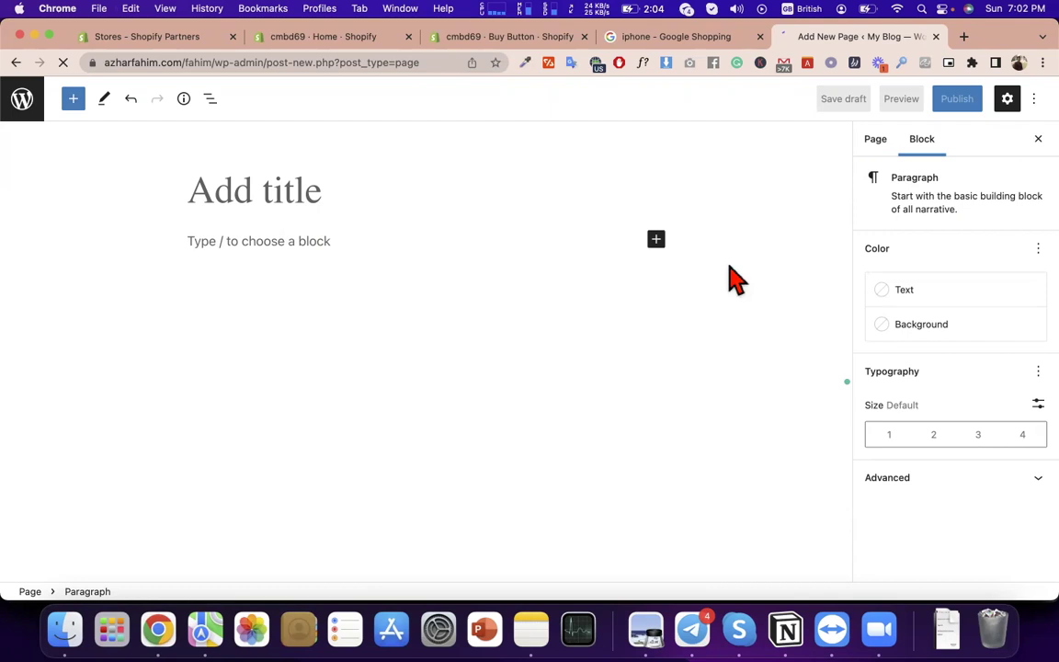
pyautogui.click(657, 241)
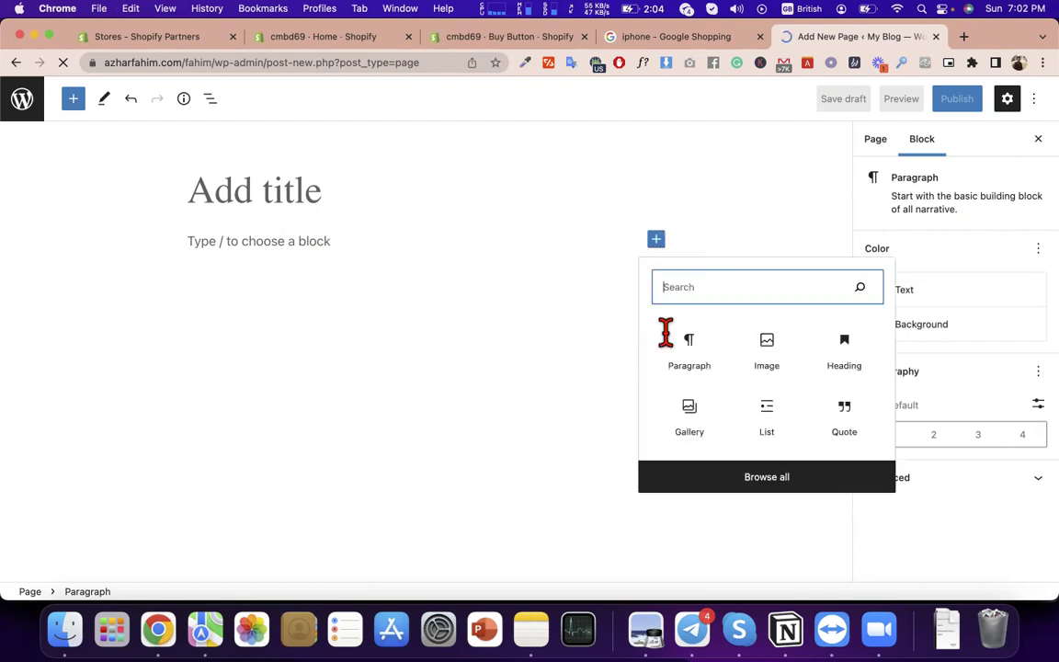
pyautogui.write('cod')
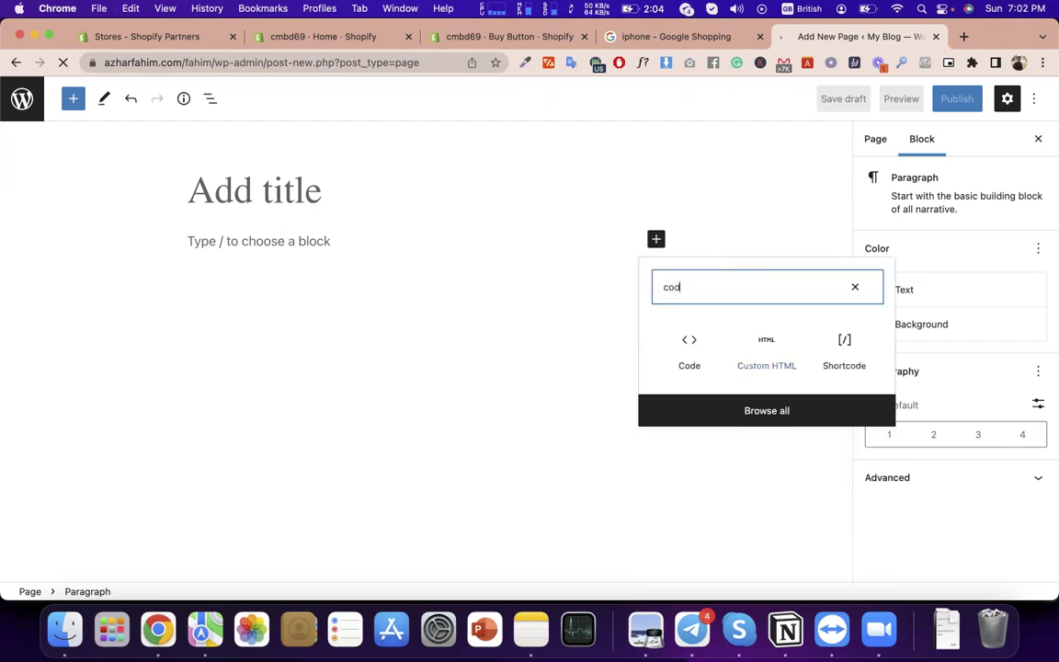
pyautogui.click(685, 367)
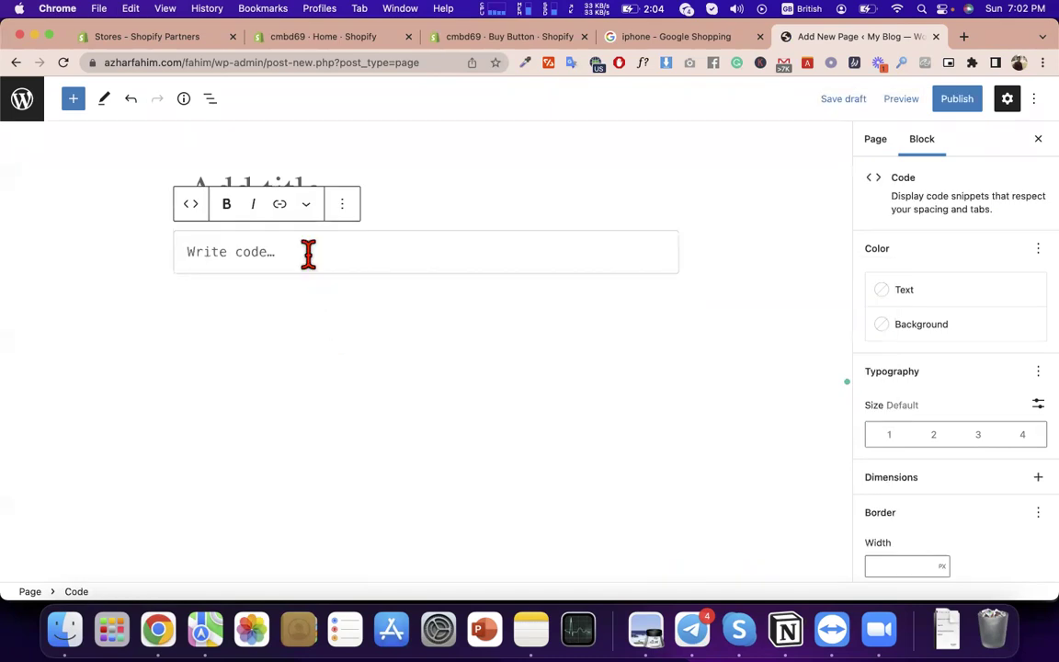
pyautogui.press('super+v')
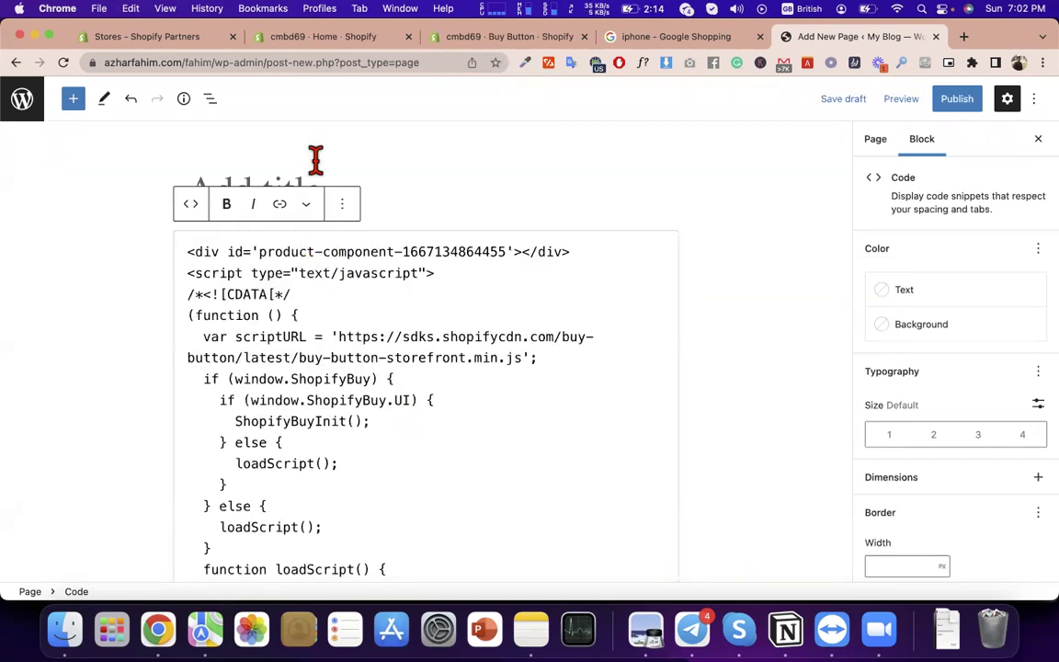
# Title the page 'protable', publish it, and view the live page.
pyautogui.click(354, 173)
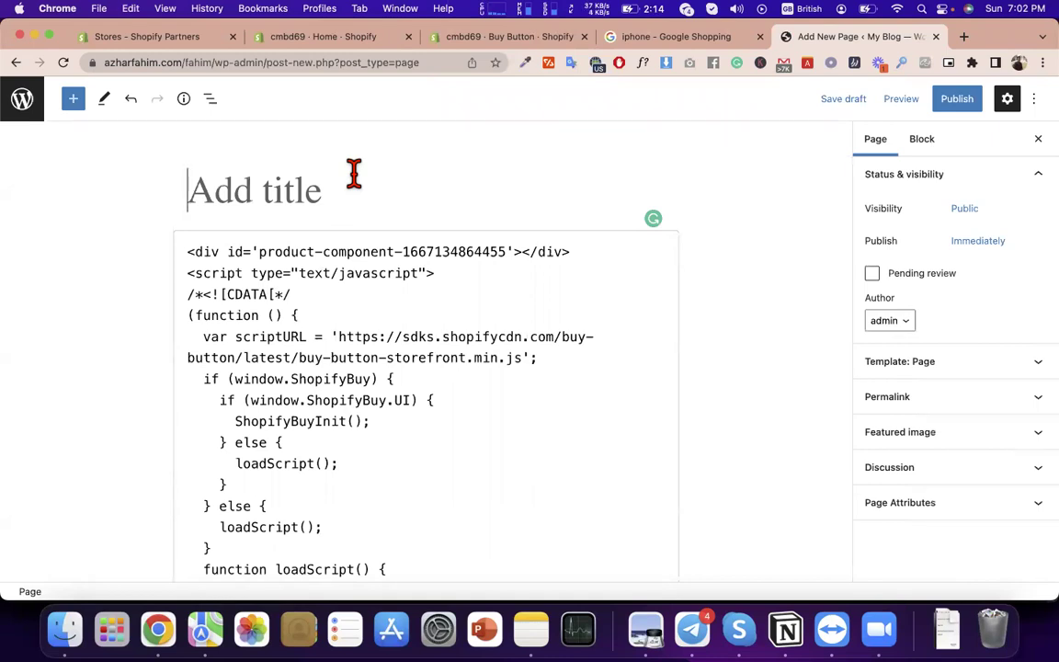
pyautogui.write('W')
pyautogui.press('BackSpace')
pyautogui.write('protabl')
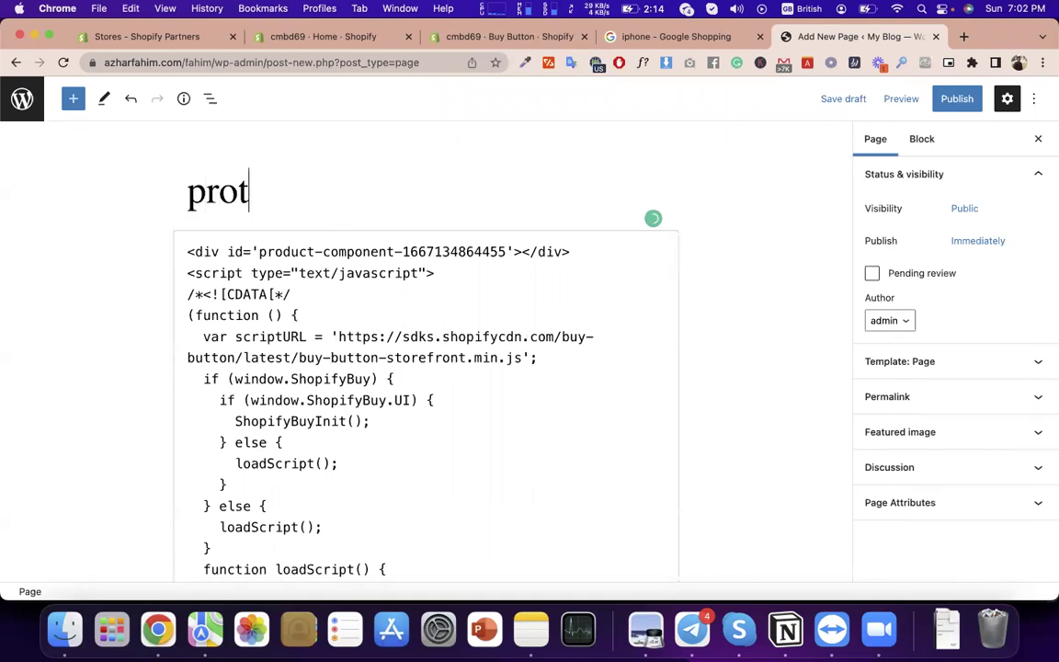
pyautogui.press('BackSpace')
pyautogui.write('ble')
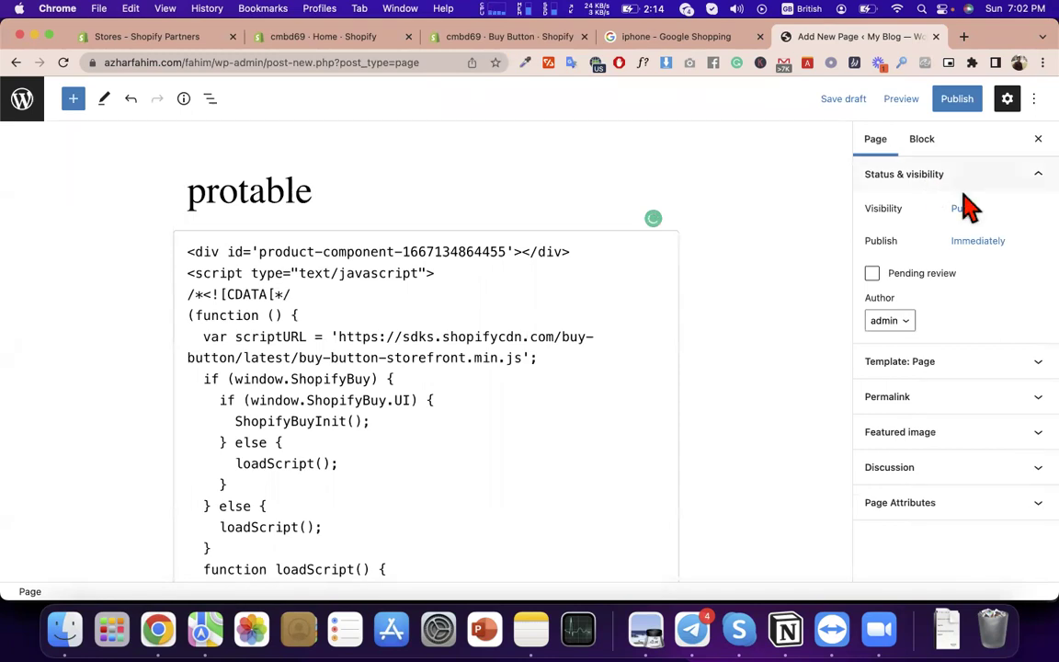
pyautogui.click(960, 100)
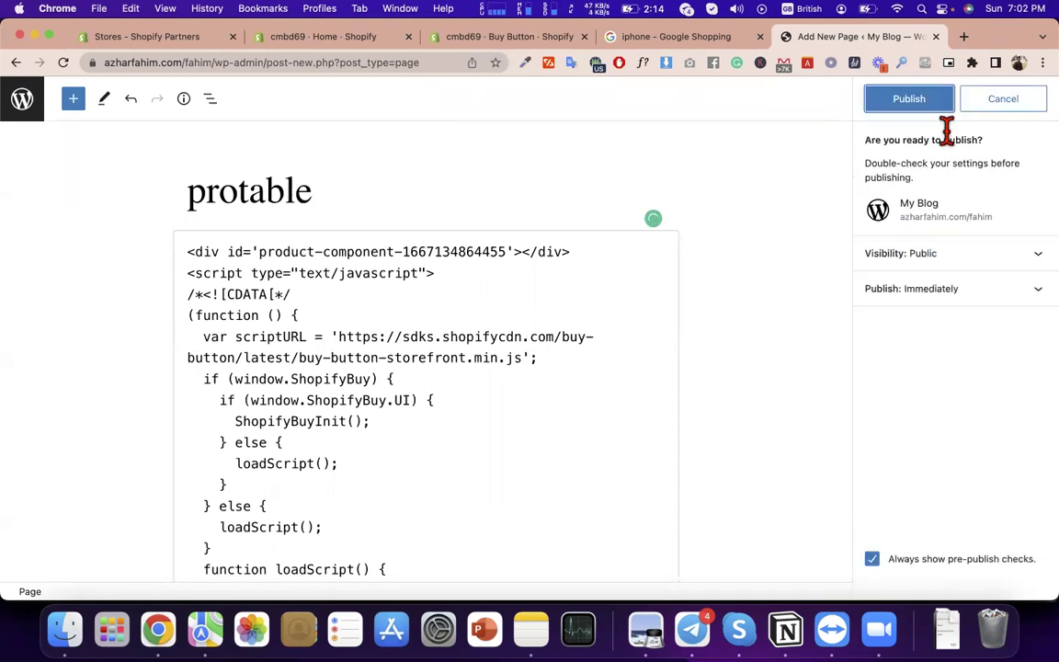
pyautogui.click(925, 109)
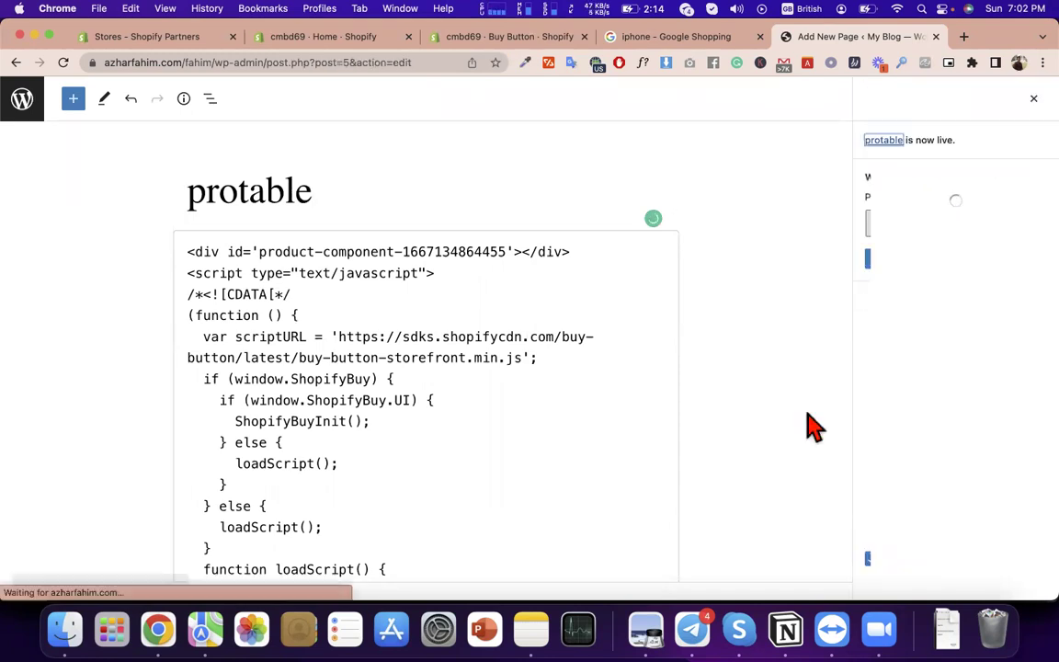
pyautogui.scroll(-1, 626, 516)
pyautogui.click(920, 262)
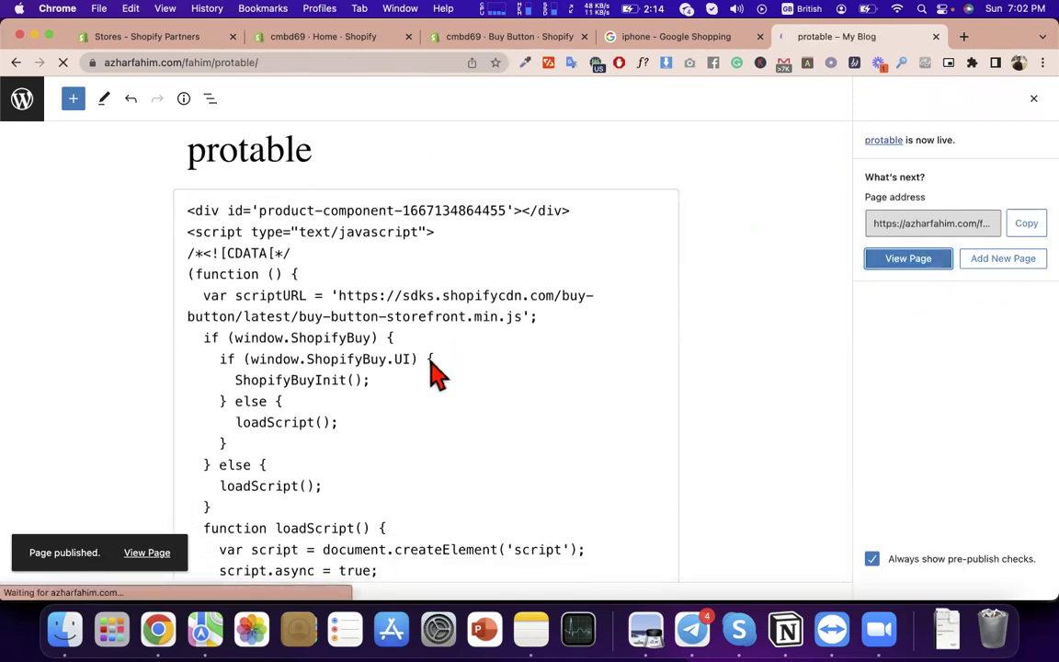
pyautogui.scroll(-3, 431, 374)
# Reopen the protable page in the editor and remove the Code block holding the script.
pyautogui.scroll(3, 587, 417)
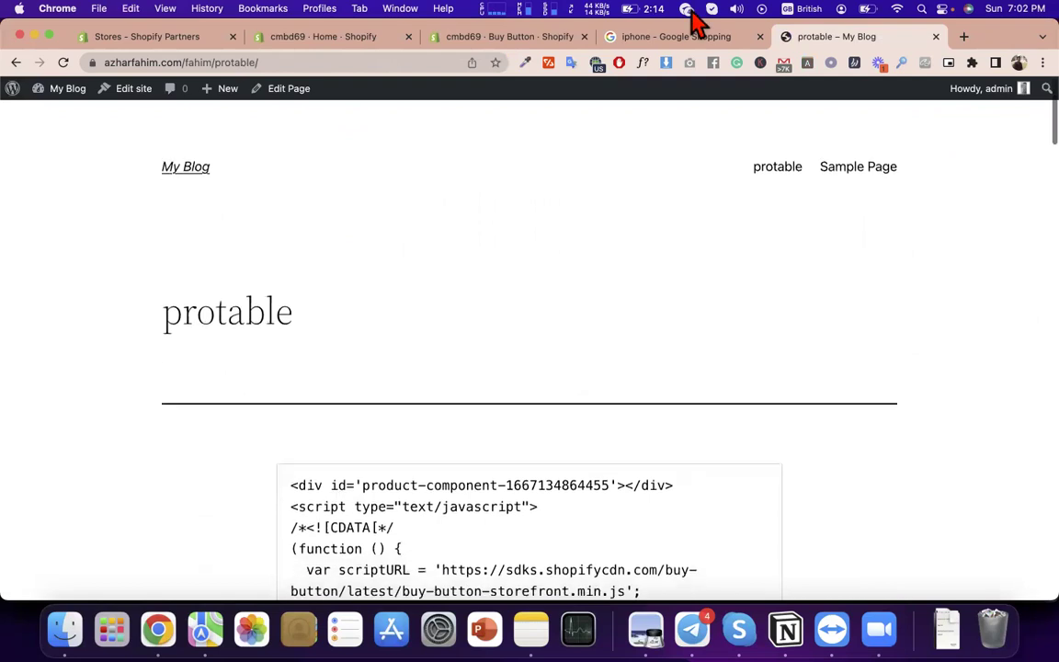
pyautogui.click(291, 89)
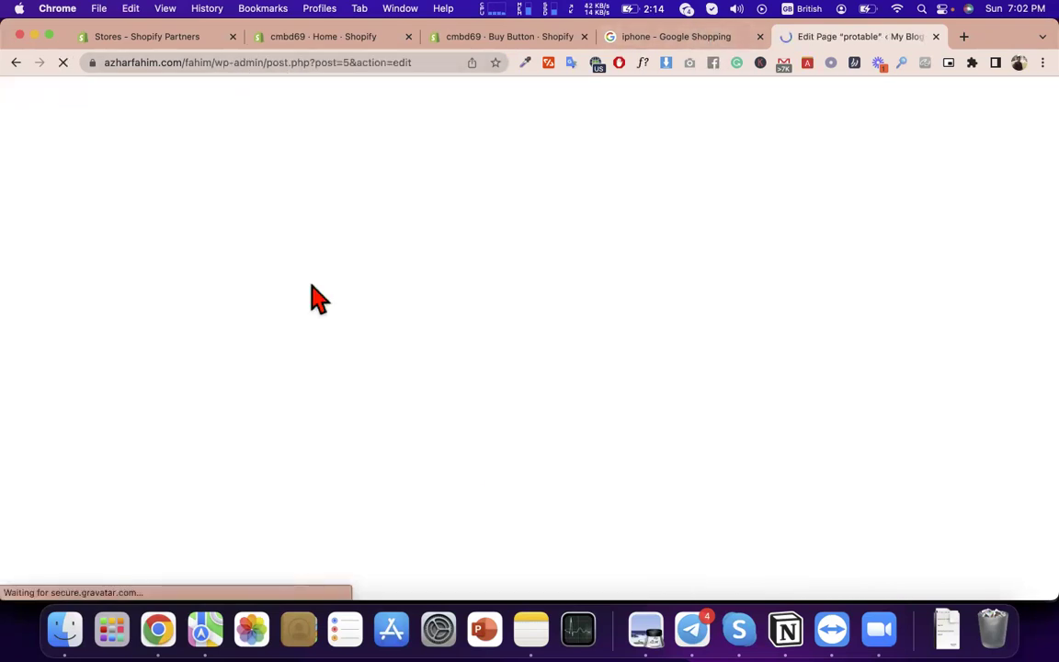
pyautogui.doubleClick(256, 63)
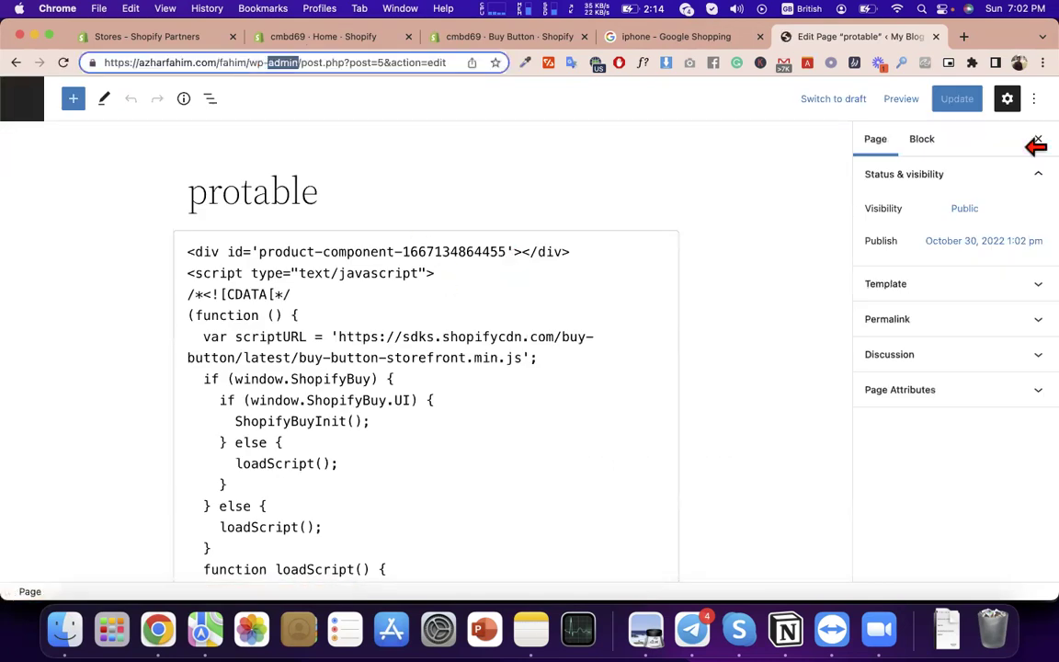
pyautogui.tripleClick(459, 280)
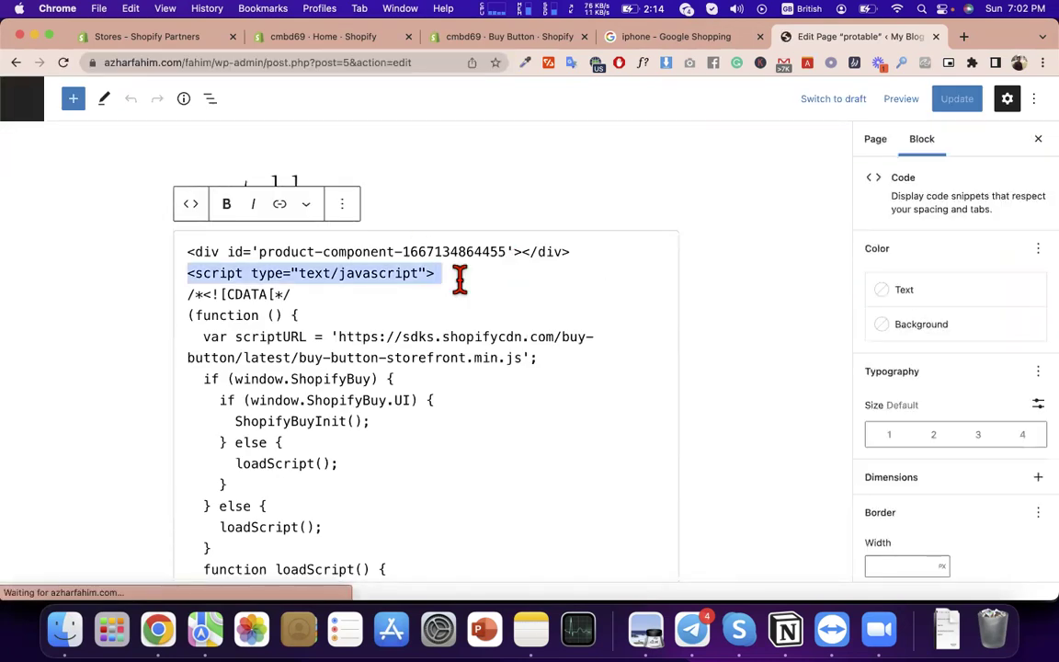
pyautogui.click(348, 204)
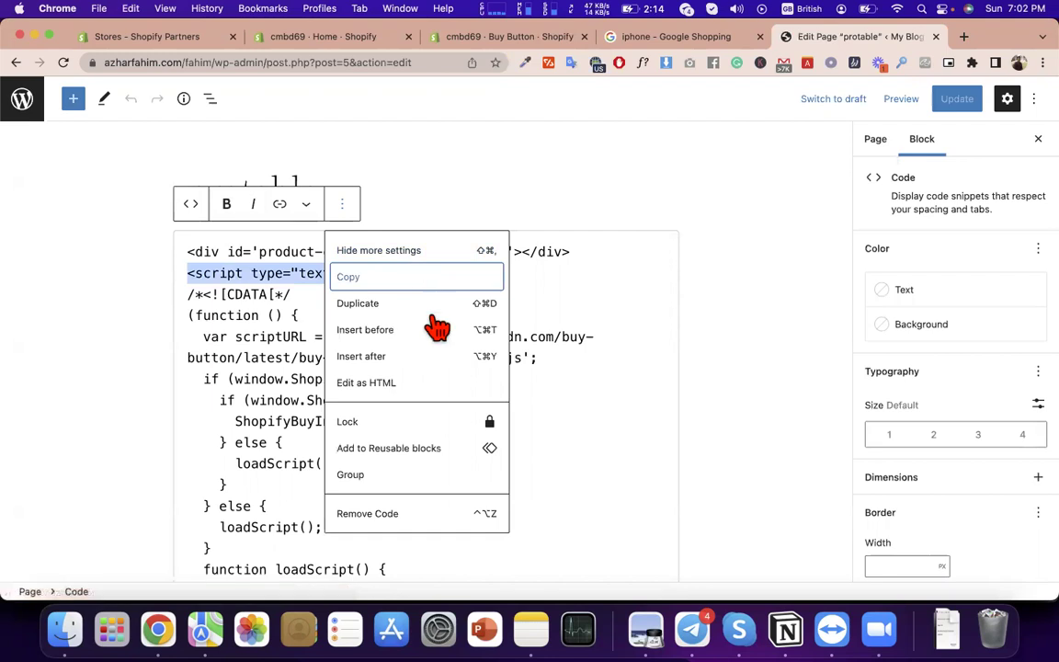
pyautogui.click(404, 515)
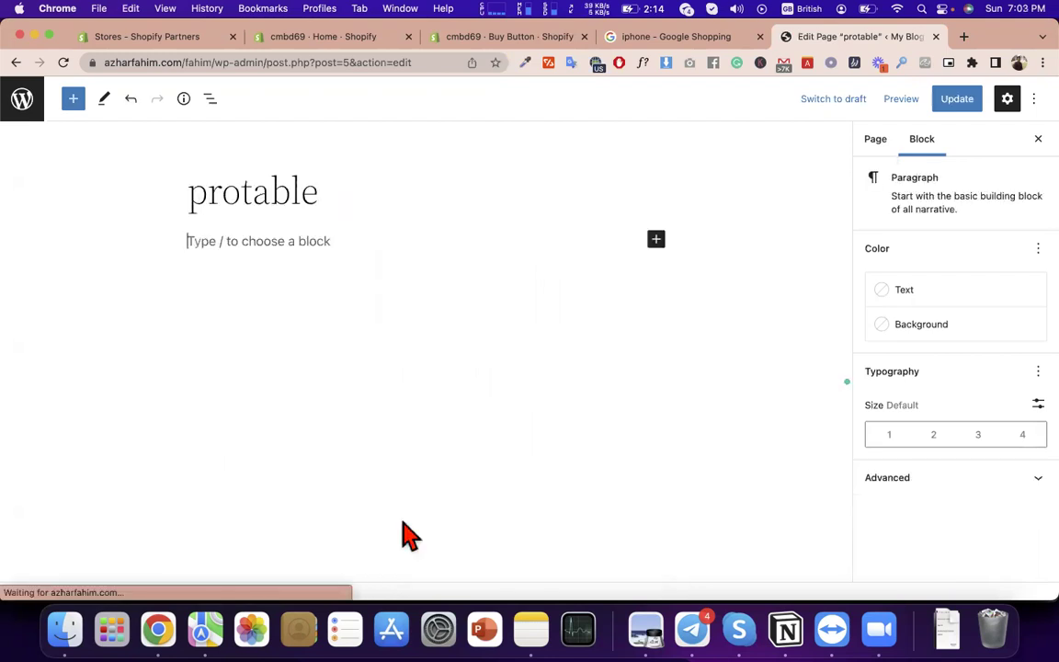
# Paste the Buy Button script into a Custom HTML block, update the page, and view it.
pyautogui.click(657, 241)
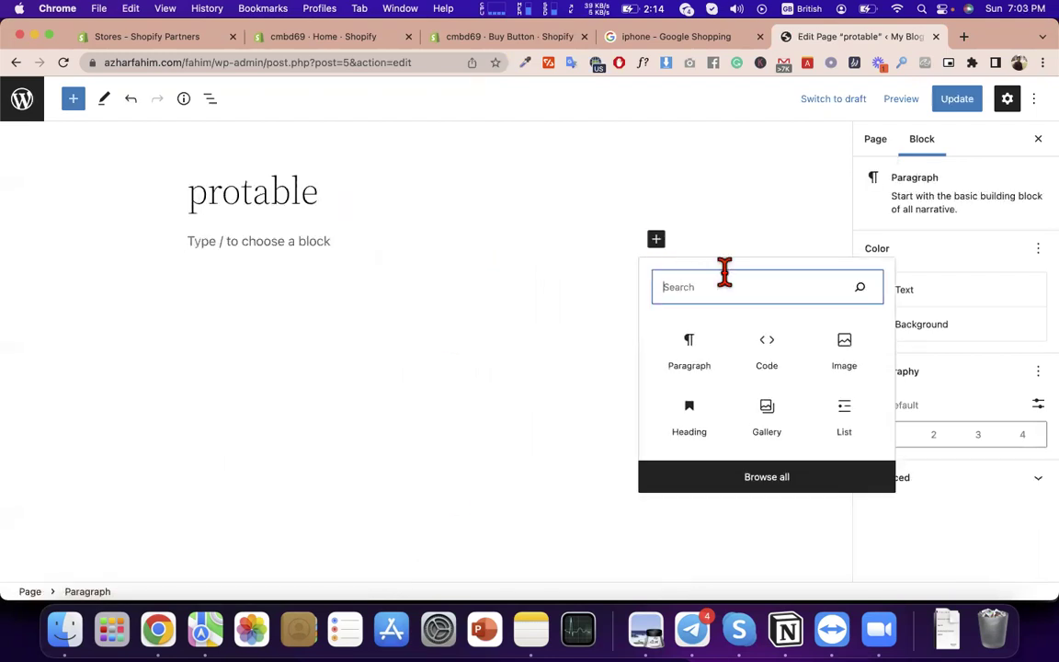
pyautogui.write('cod')
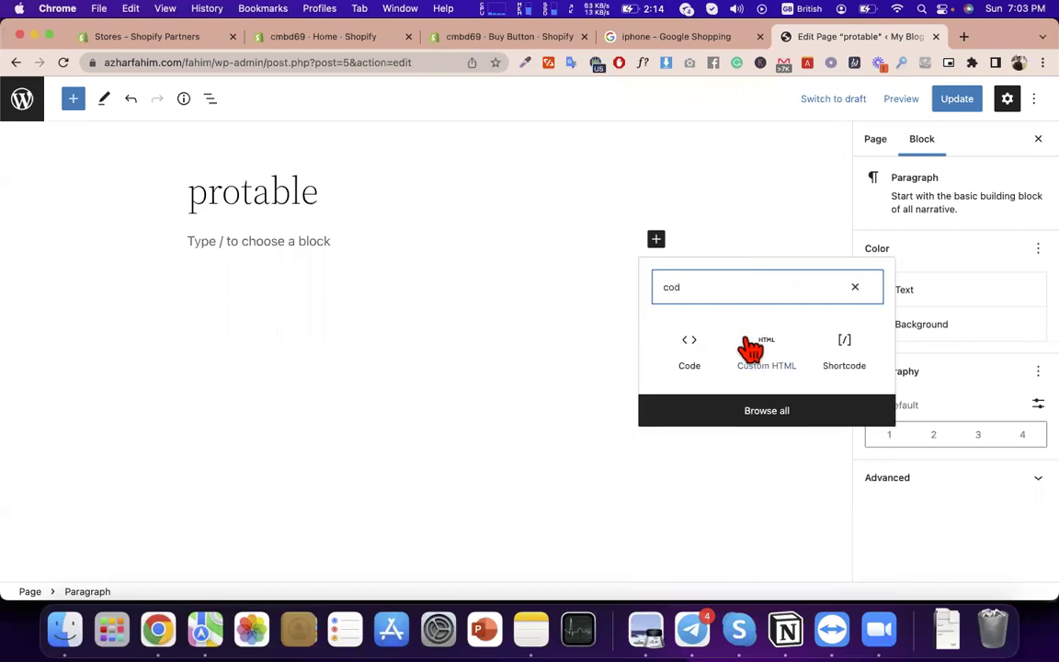
pyautogui.click(778, 363)
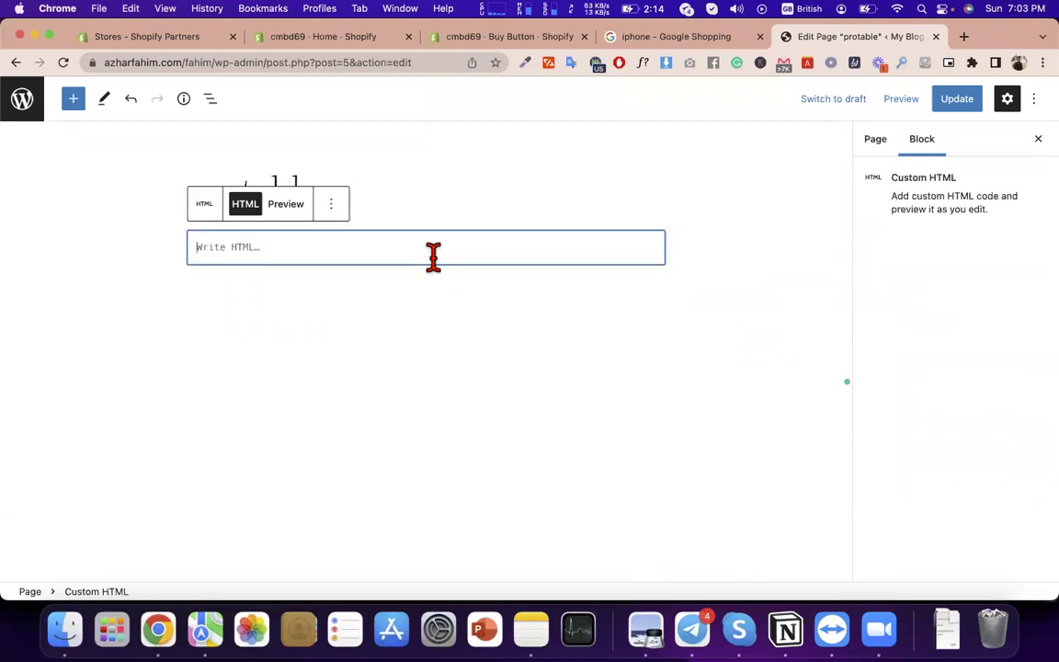
pyautogui.press('super+v')
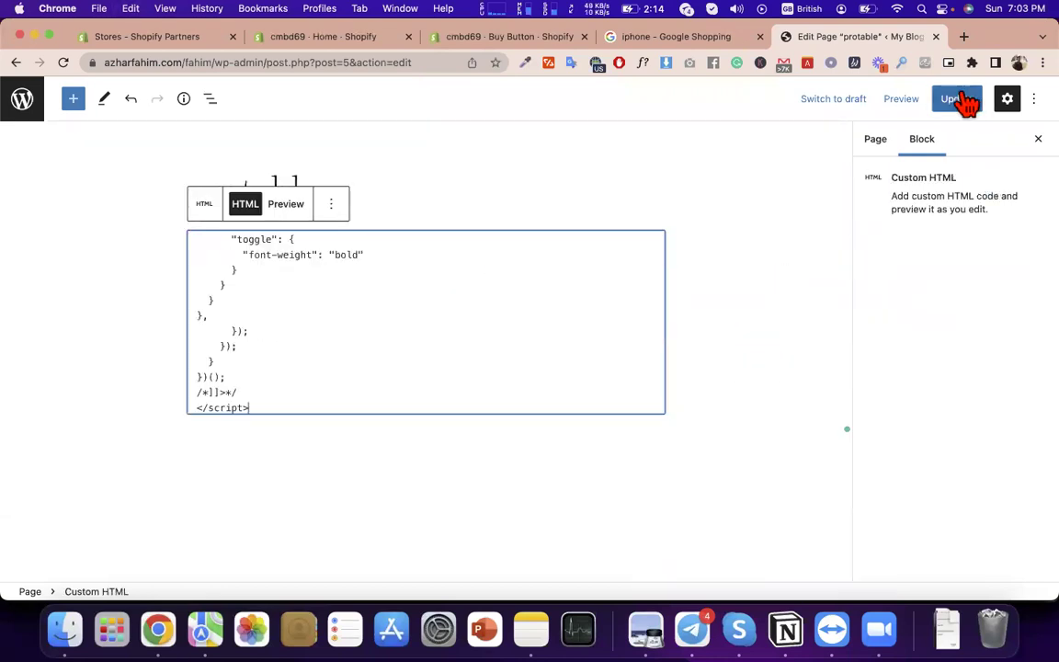
pyautogui.click(963, 101)
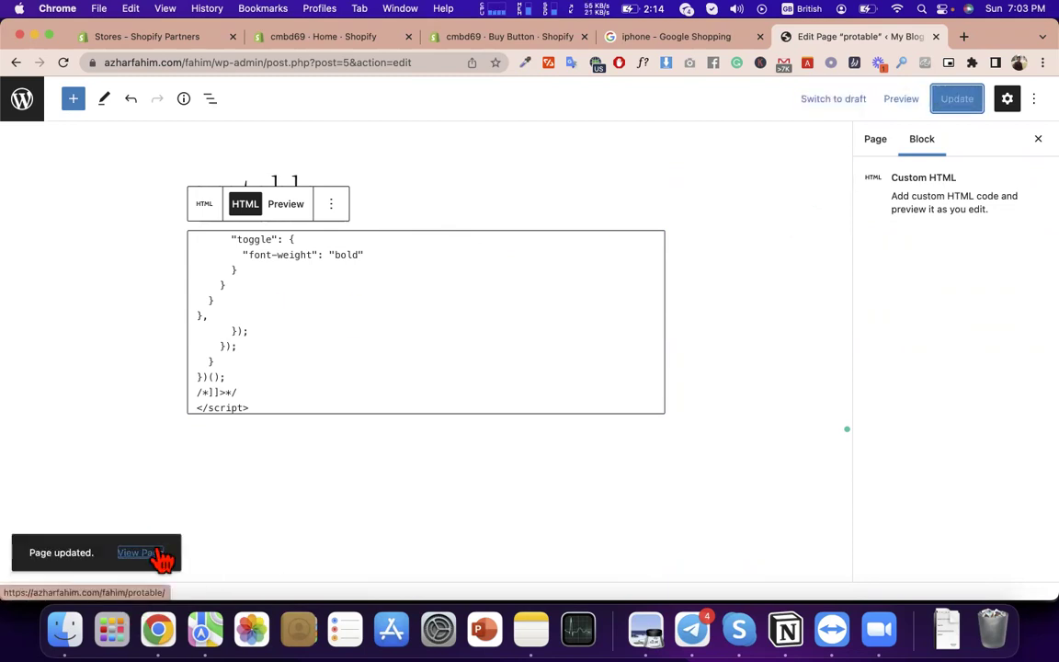
pyautogui.click(156, 553)
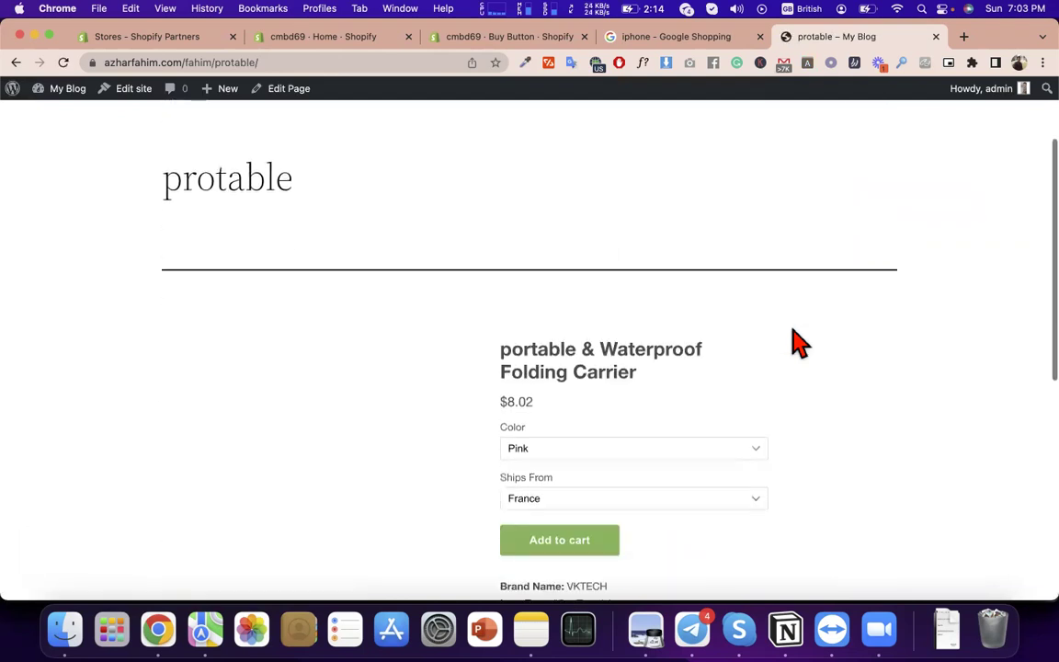
# Turn off the Browsec VPN and reload the live protable page.
pyautogui.scroll(-3, 799, 343)
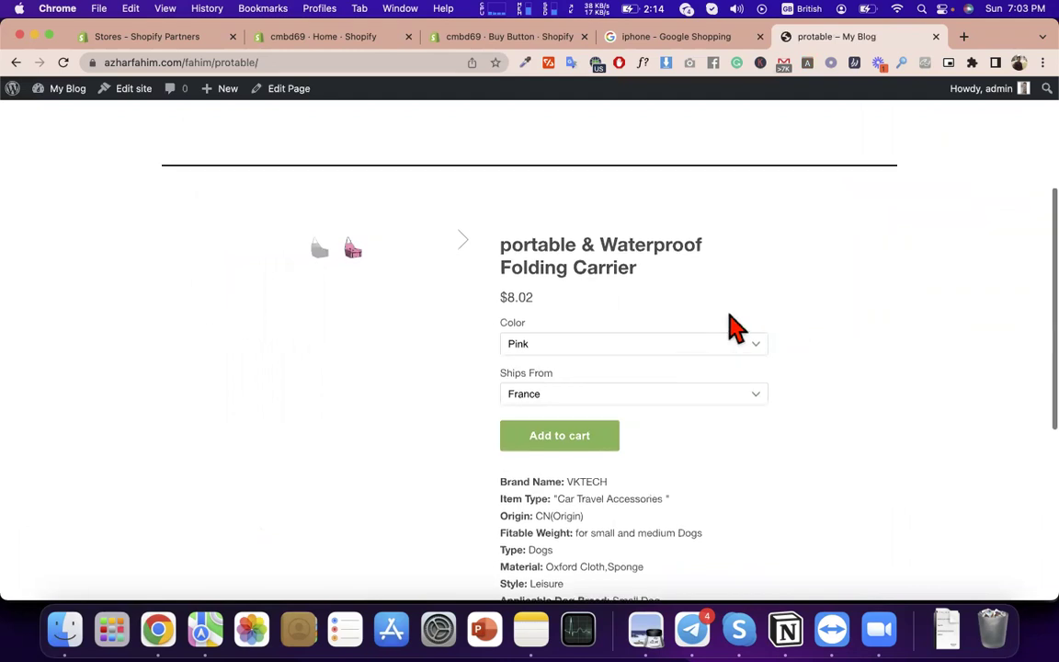
pyautogui.scroll(5, 644, 405)
pyautogui.scroll(-5, 547, 478)
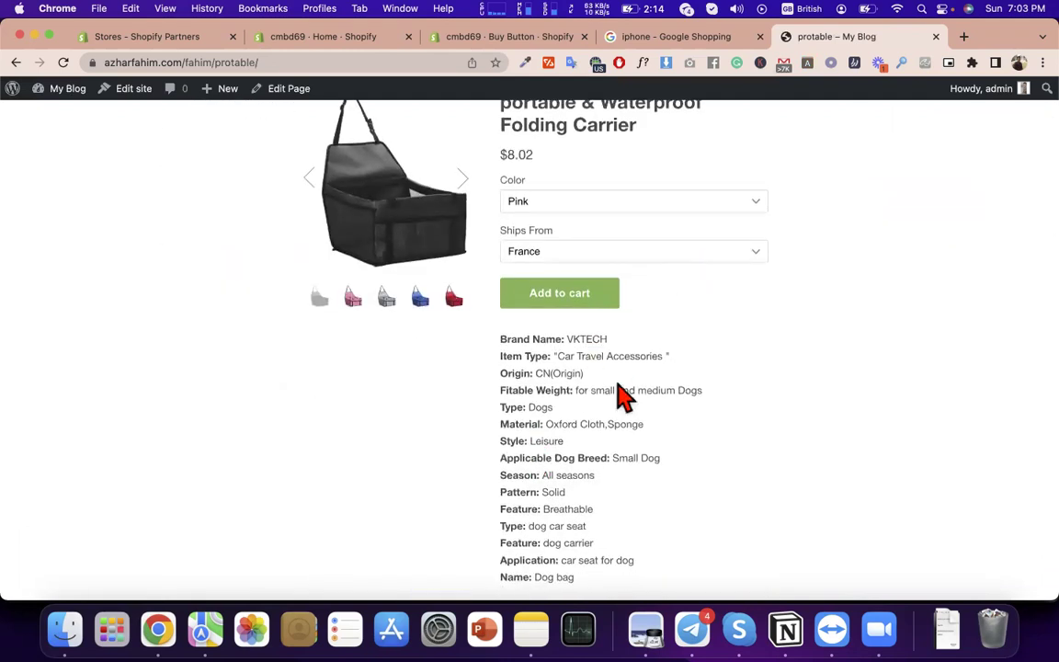
pyautogui.click(701, 38)
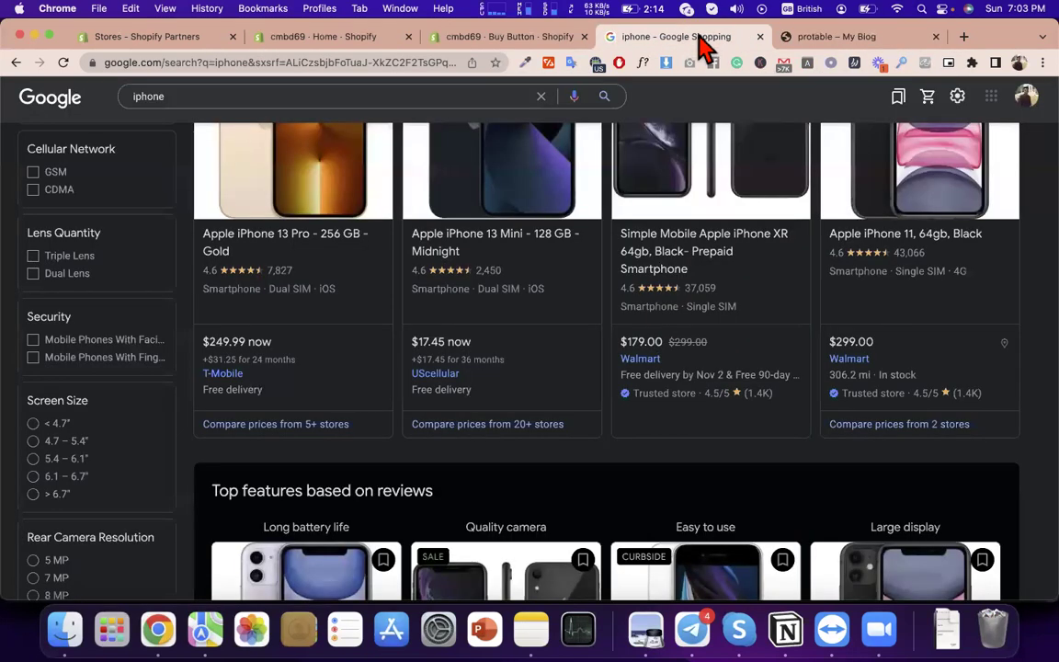
pyautogui.click(488, 38)
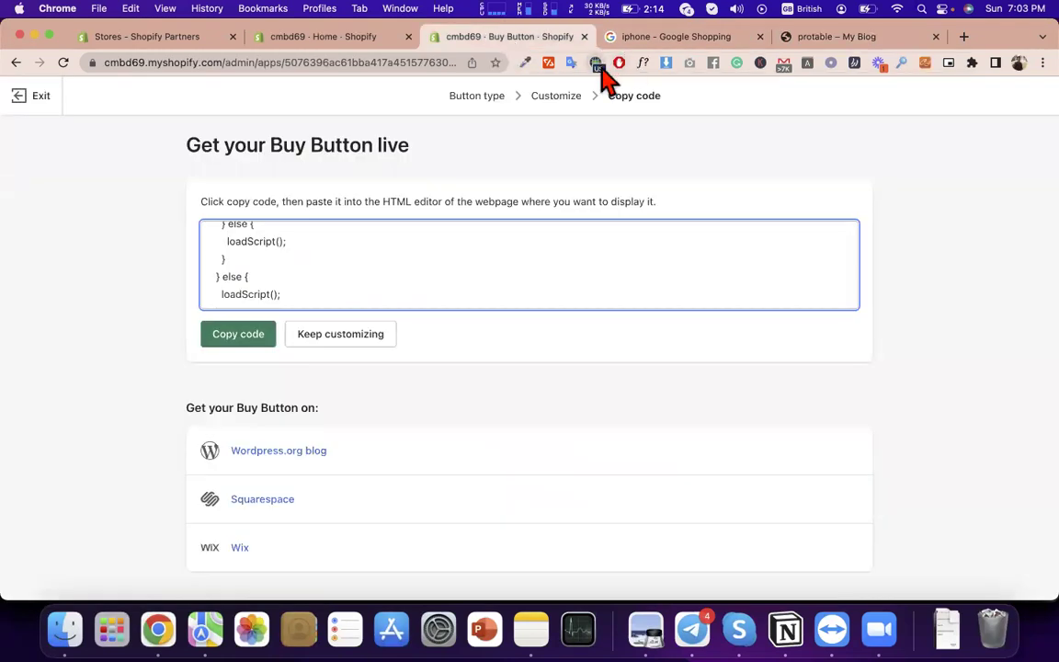
pyautogui.click(597, 64)
pyautogui.click(581, 366)
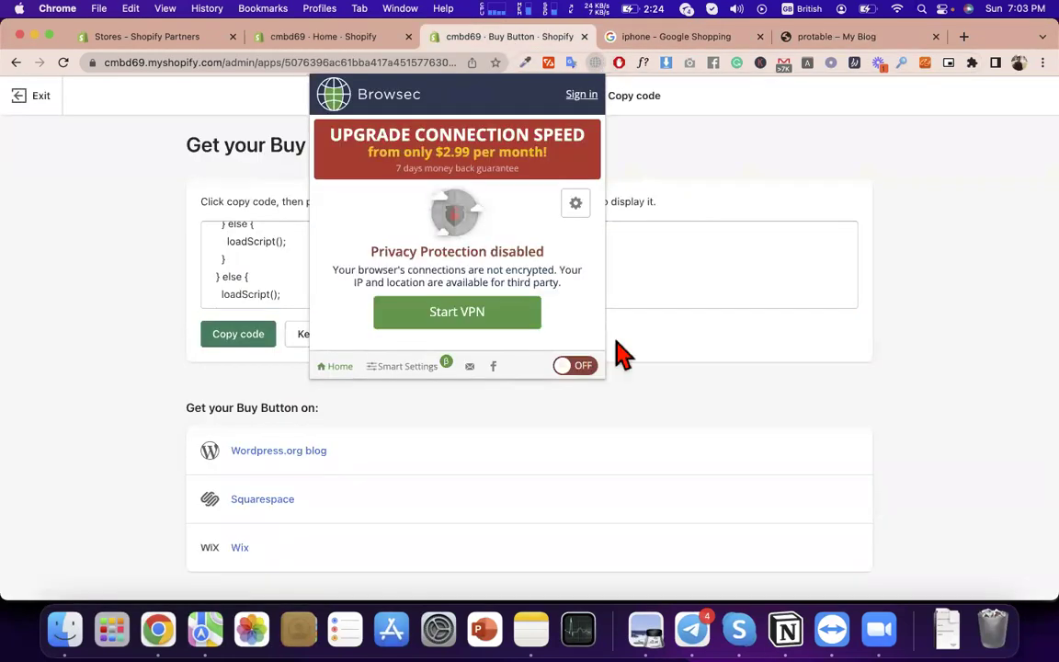
pyautogui.click(1017, 202)
pyautogui.click(827, 38)
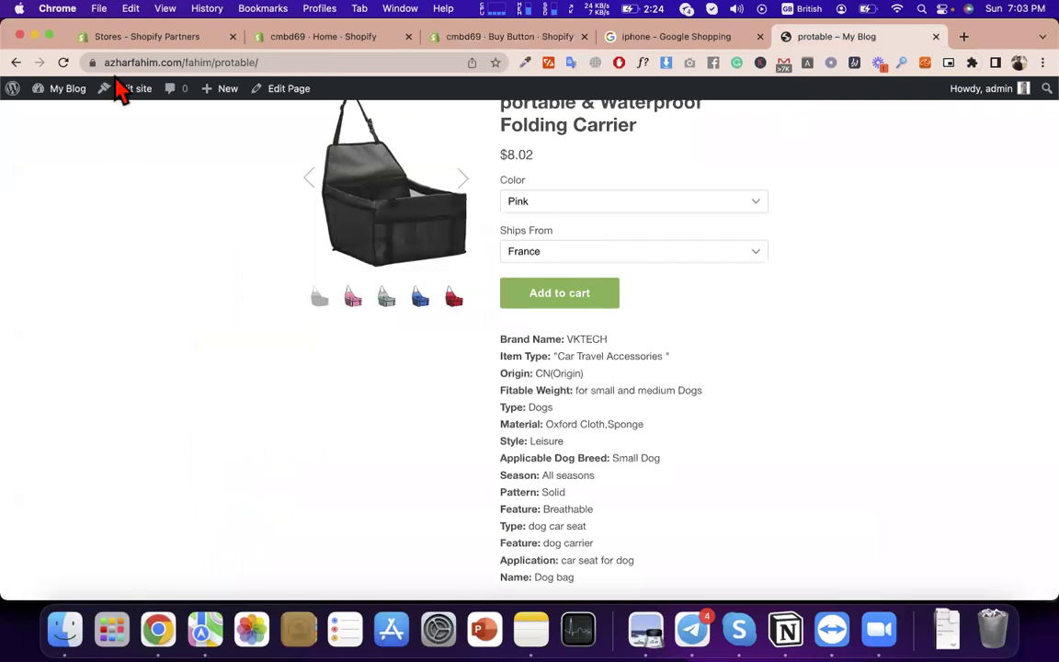
pyautogui.click(63, 63)
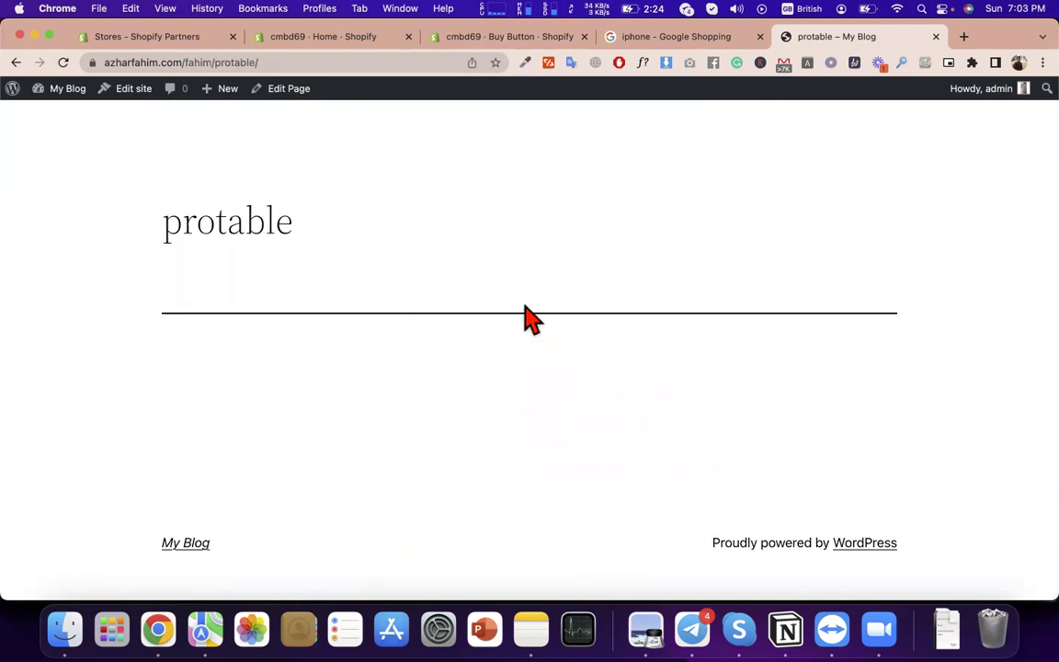
pyautogui.scroll(-5, 532, 319)
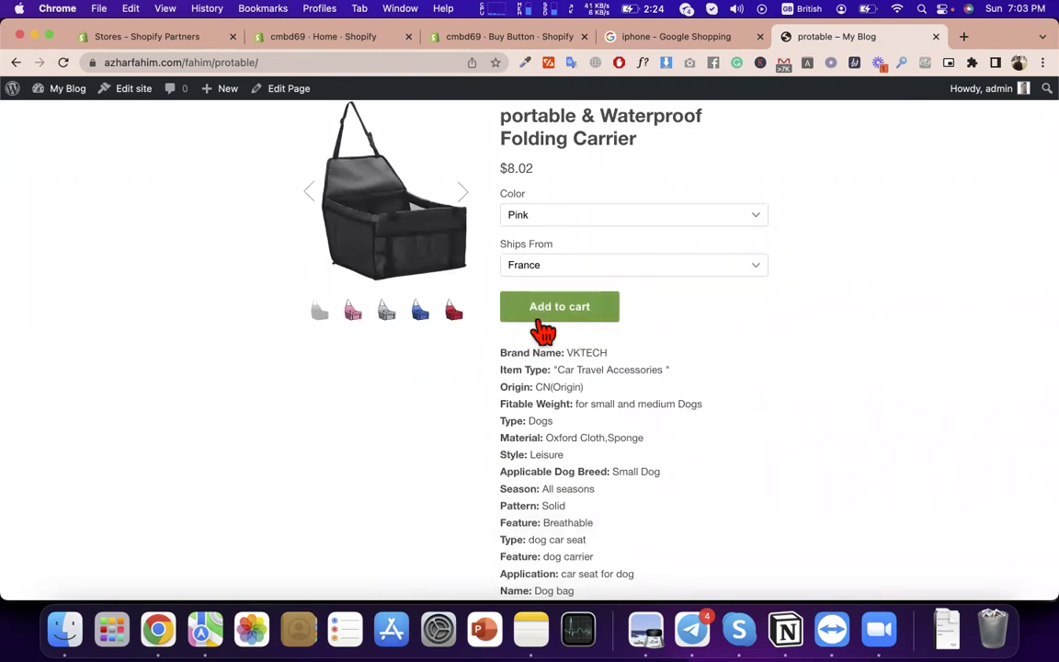
# Add the pink Folding Carrier to the cart, raise the quantity to 2 ($16.04), and check out.
pyautogui.click(543, 320)
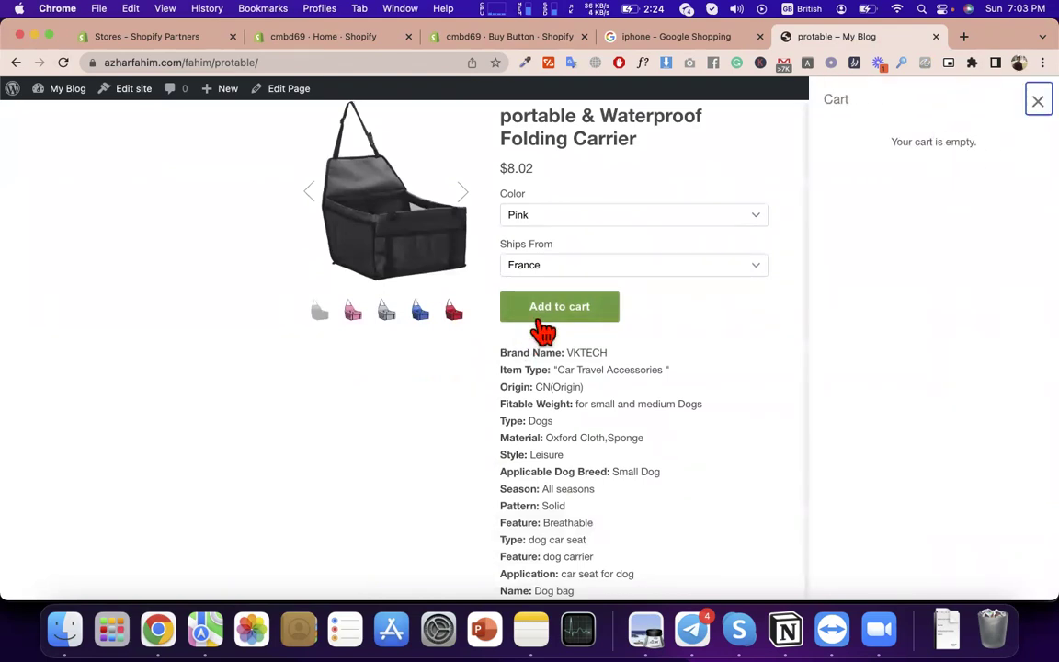
pyautogui.click(579, 313)
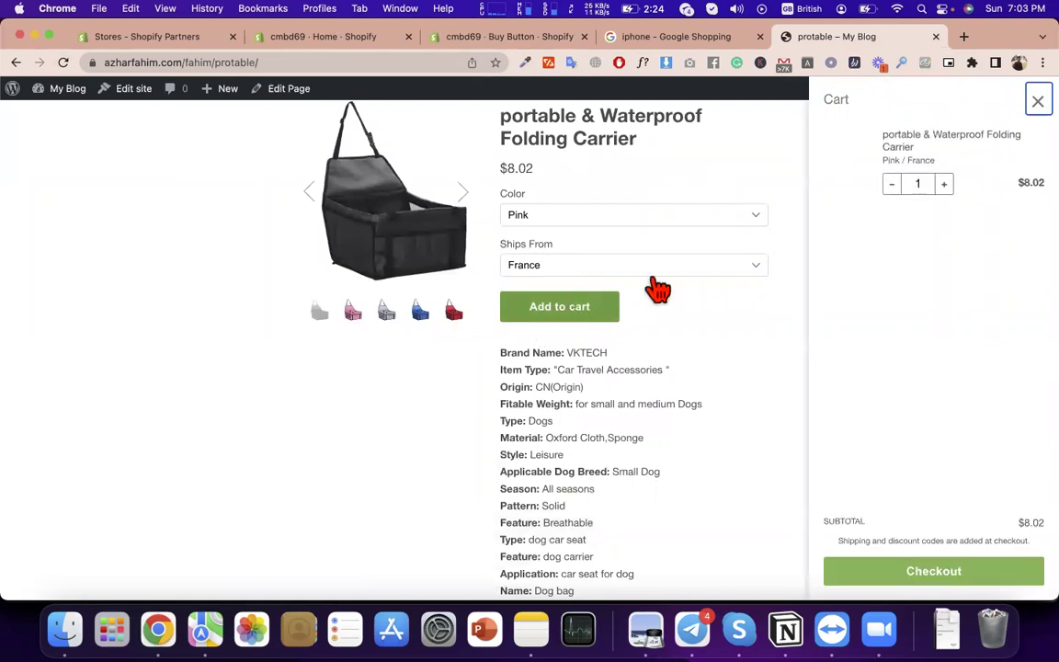
pyautogui.click(946, 185)
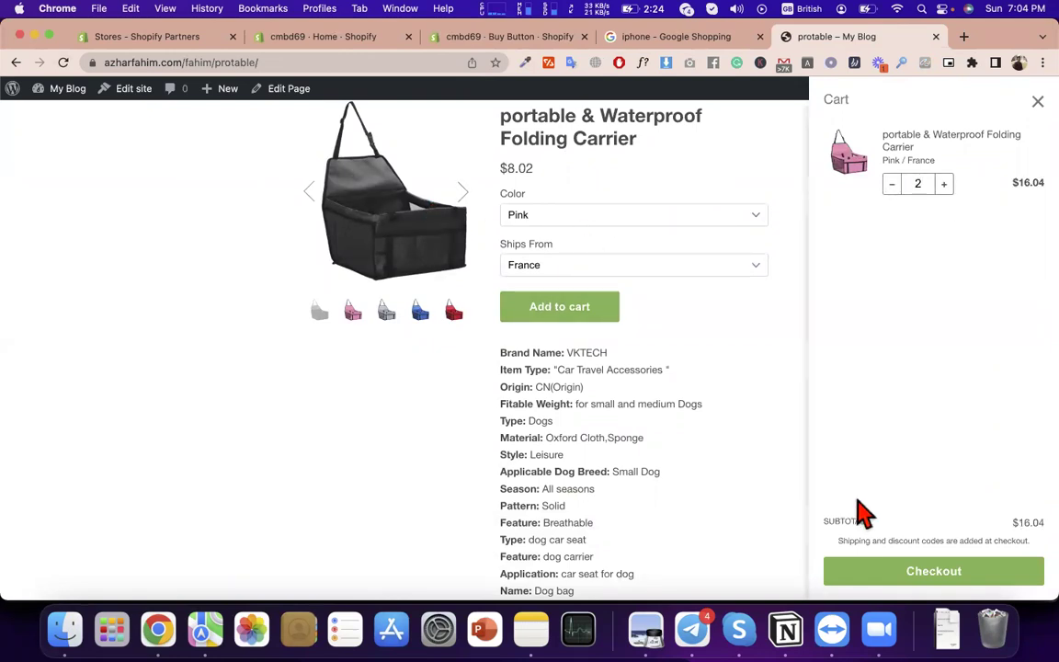
pyautogui.click(885, 574)
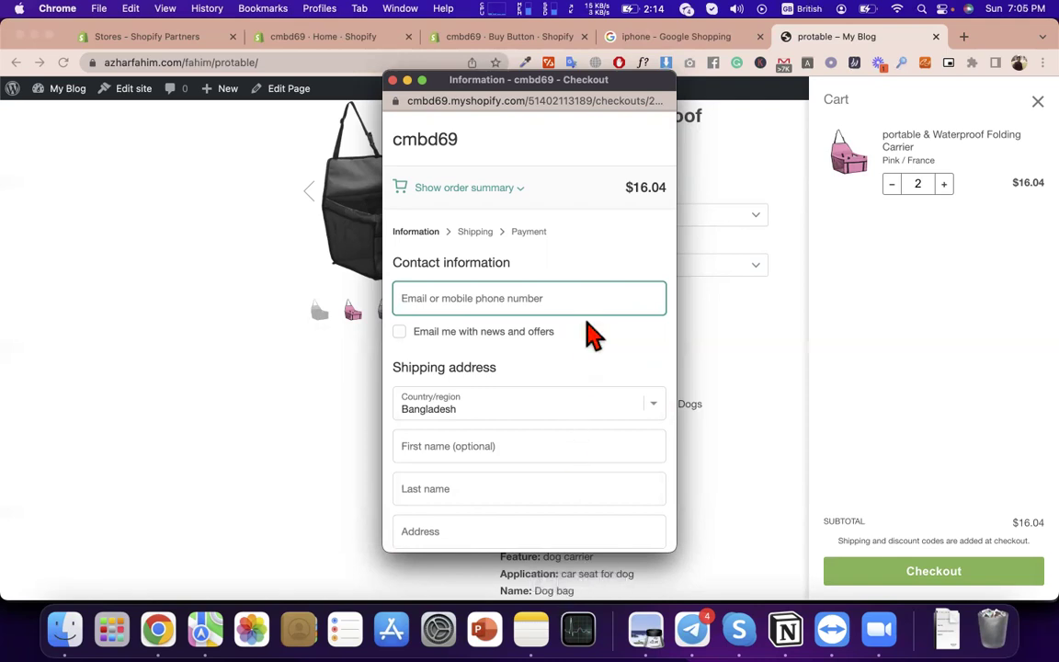
# Close the Shopify checkout window and go back to the Shopify Buy Button tab.
pyautogui.scroll(-5, 594, 336)
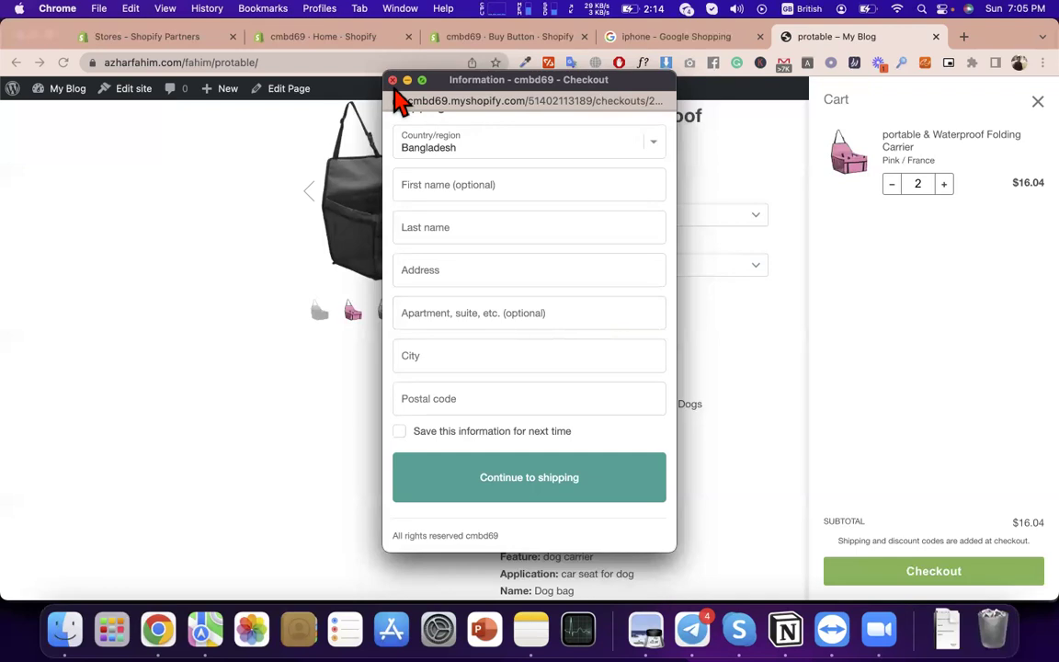
pyautogui.click(393, 81)
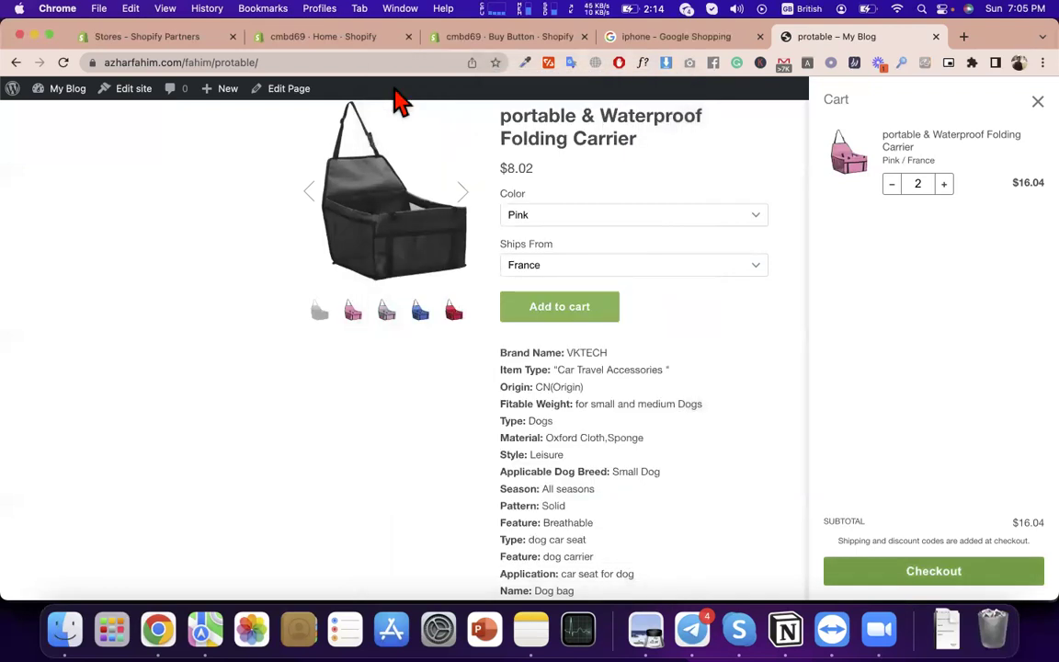
pyautogui.click(507, 37)
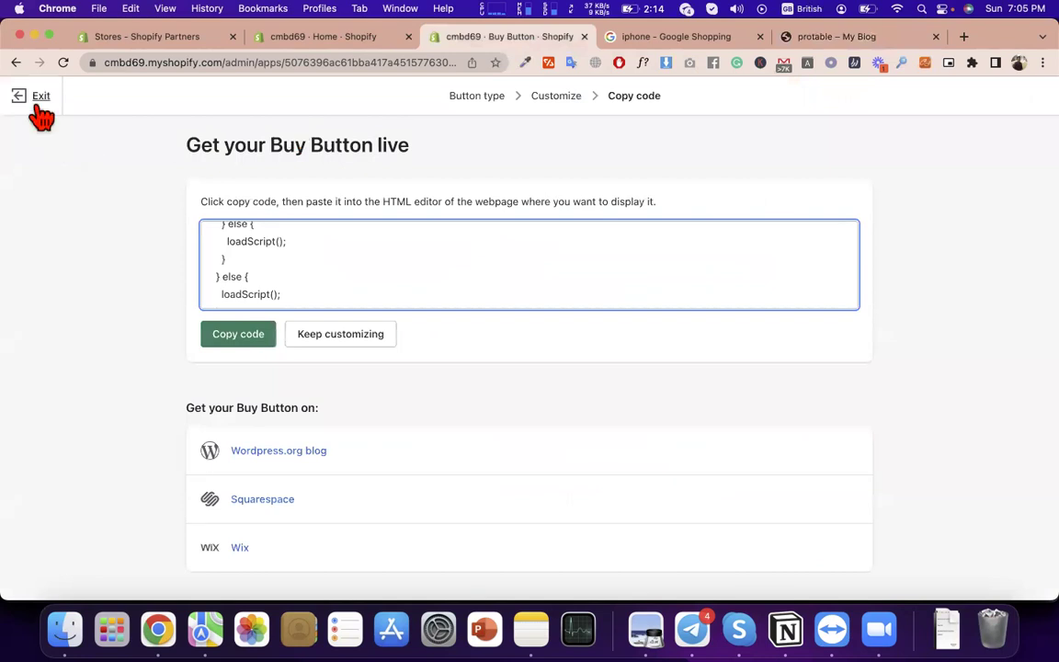
# Exit the Buy Button code step and preview the cmbd69 storefront, dismissing its newsletter popup.
pyautogui.click(41, 98)
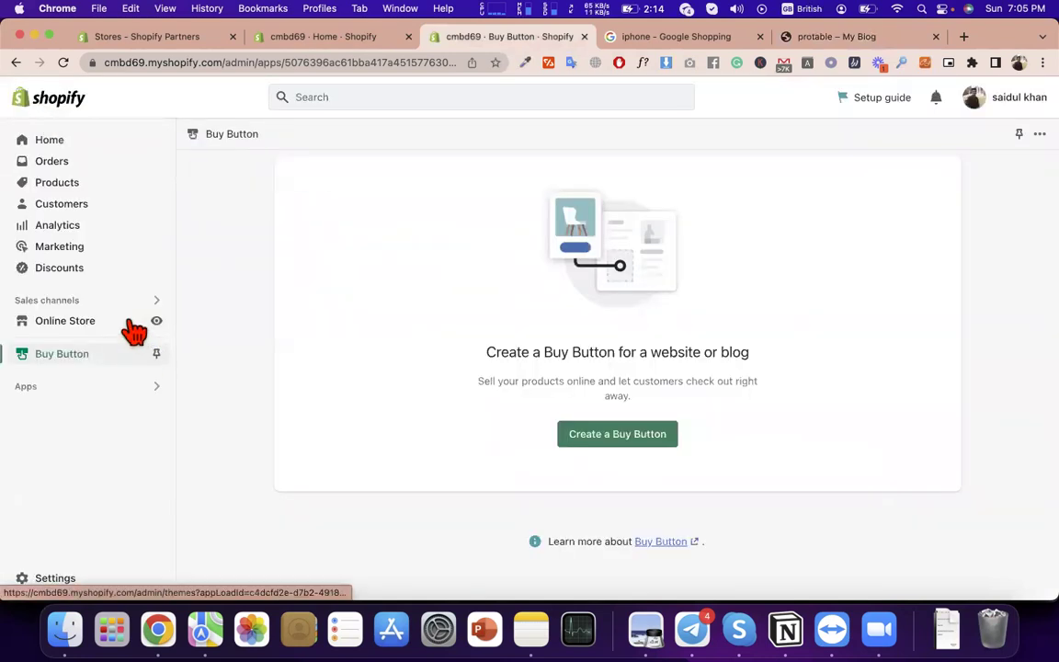
pyautogui.click(156, 322)
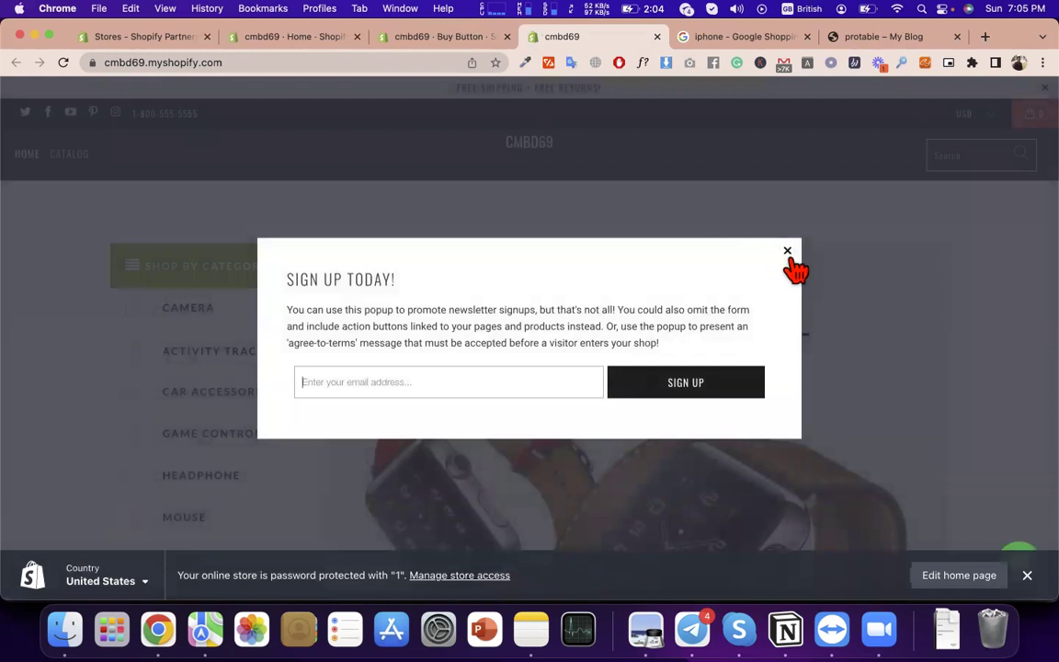
pyautogui.click(788, 251)
pyautogui.scroll(-15, 788, 255)
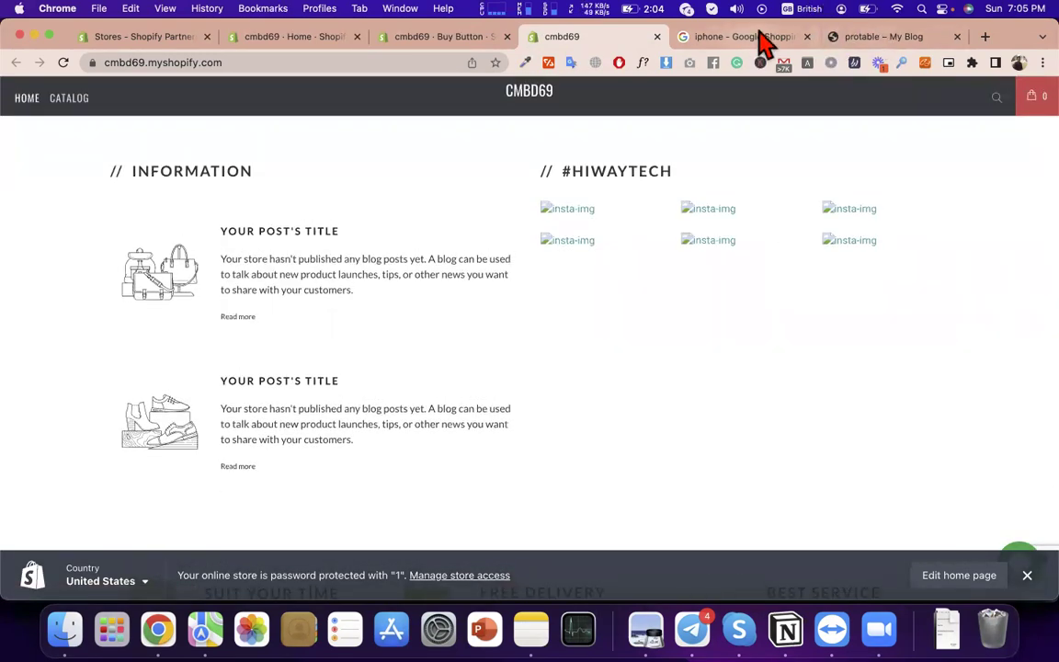
# Create a collection Buy Button with the Home page collection selected.
pyautogui.click(478, 37)
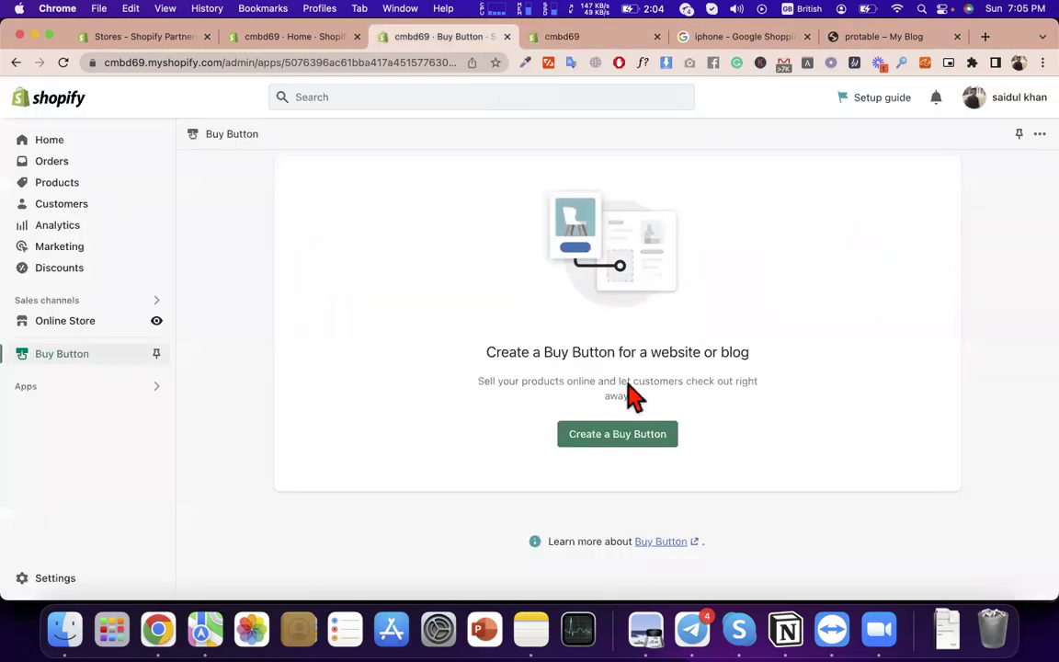
pyautogui.click(644, 440)
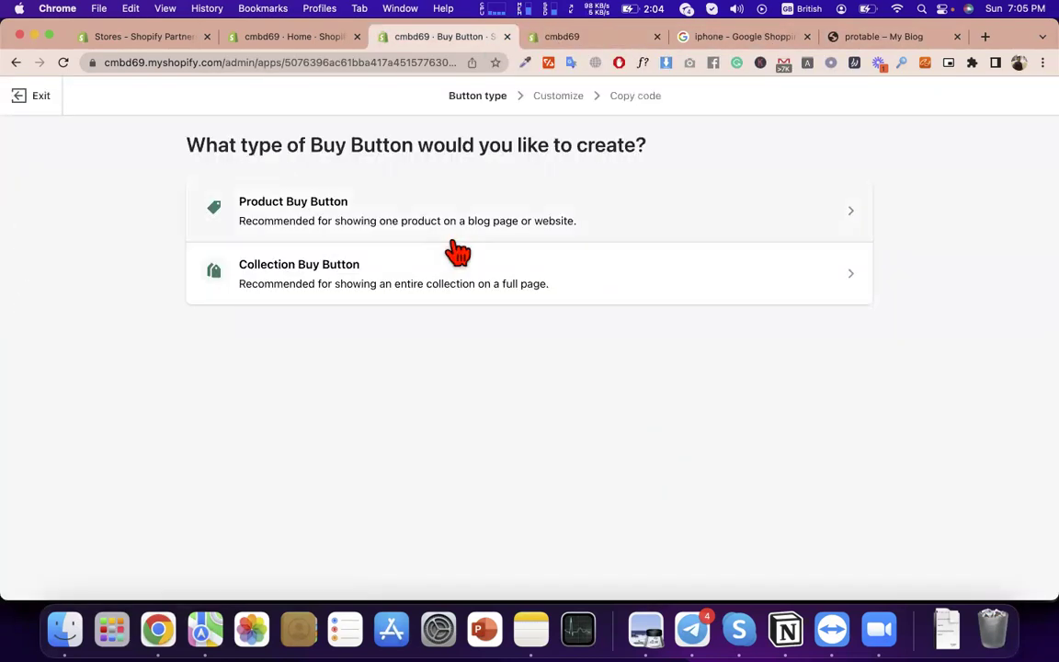
pyautogui.click(467, 266)
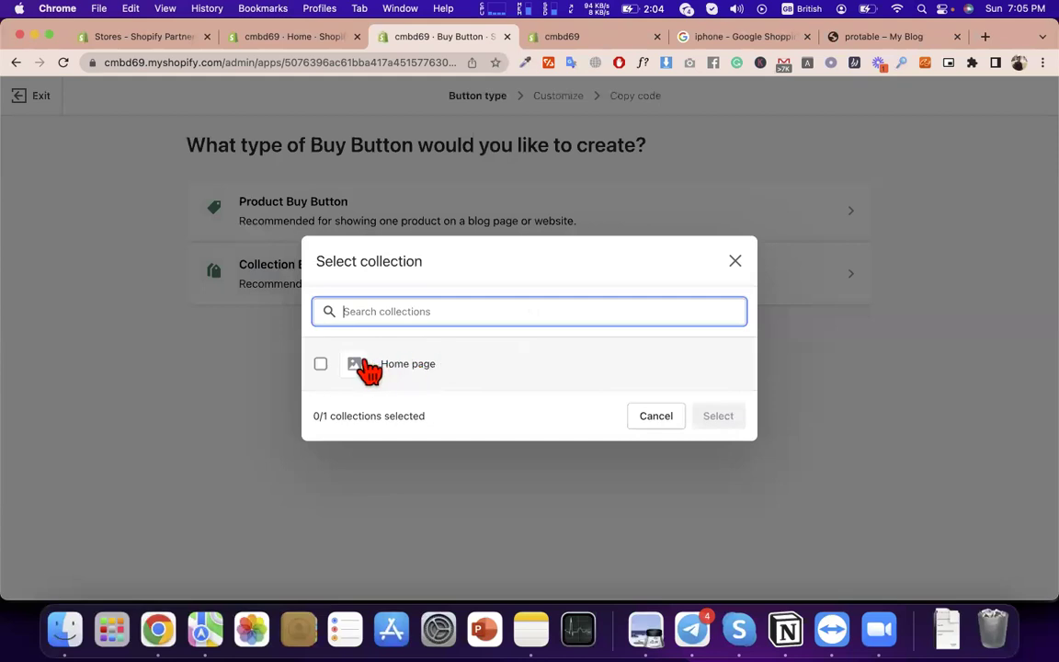
pyautogui.click(320, 365)
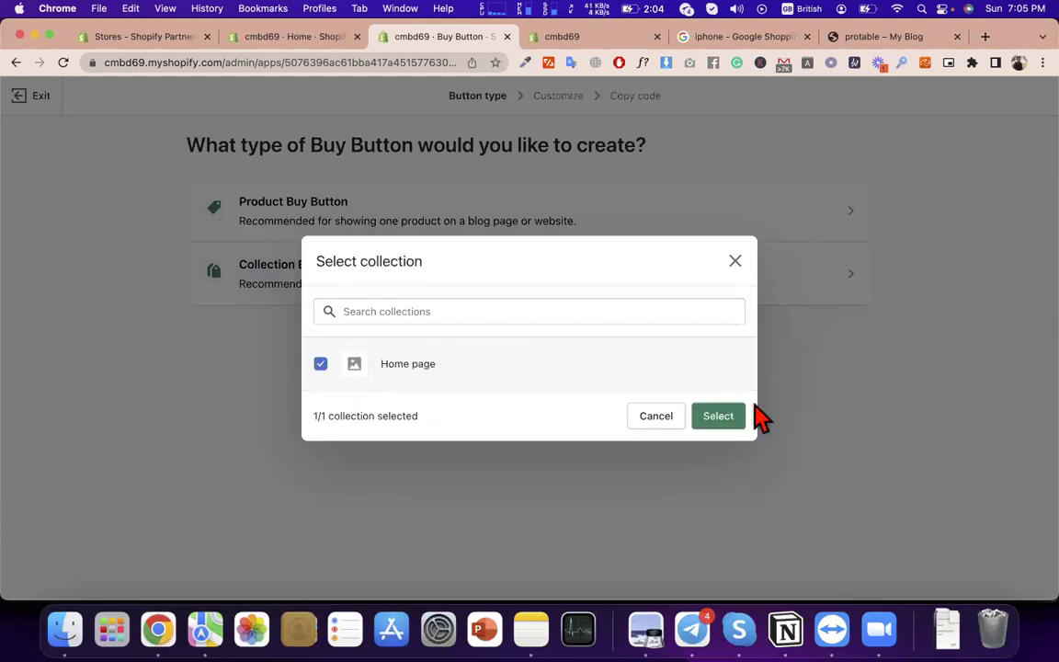
pyautogui.click(718, 416)
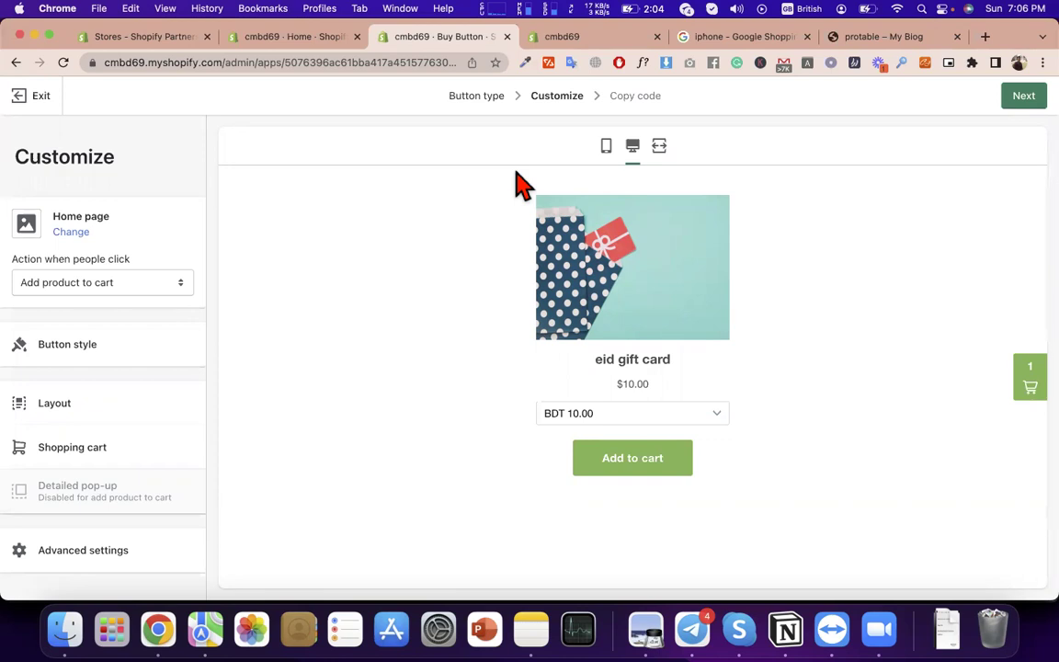
# Switch to the protable blog page and close its cart panel to view the Folding Carrier widget.
pyautogui.click(890, 40)
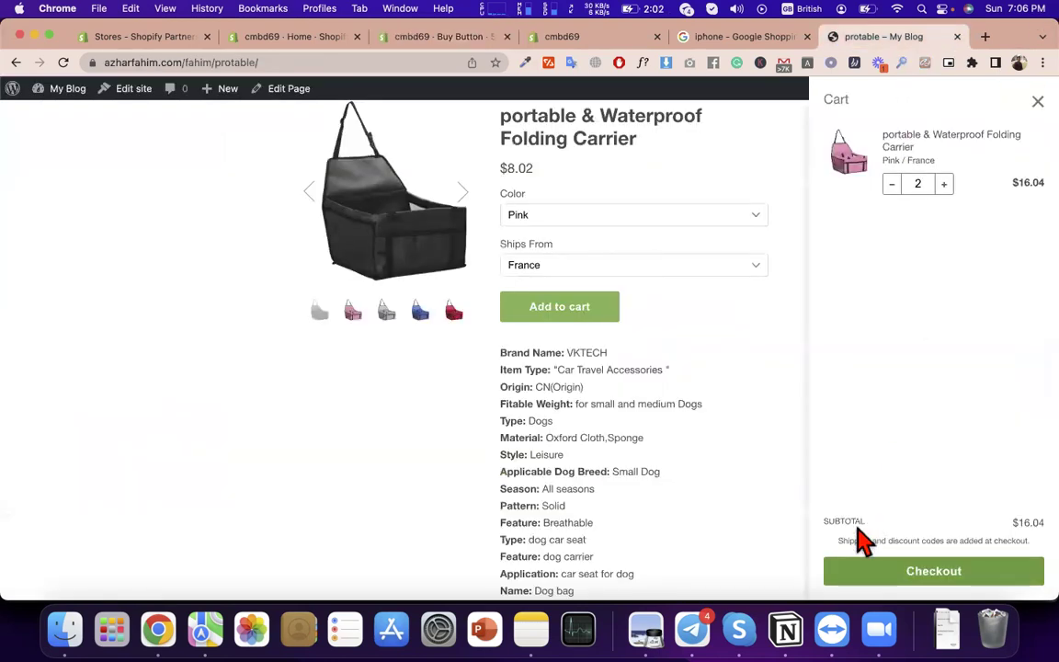
pyautogui.click(762, 244)
pyautogui.scroll(-2, 643, 331)
pyautogui.scroll(6, 570, 358)
pyautogui.scroll(-4, 570, 358)
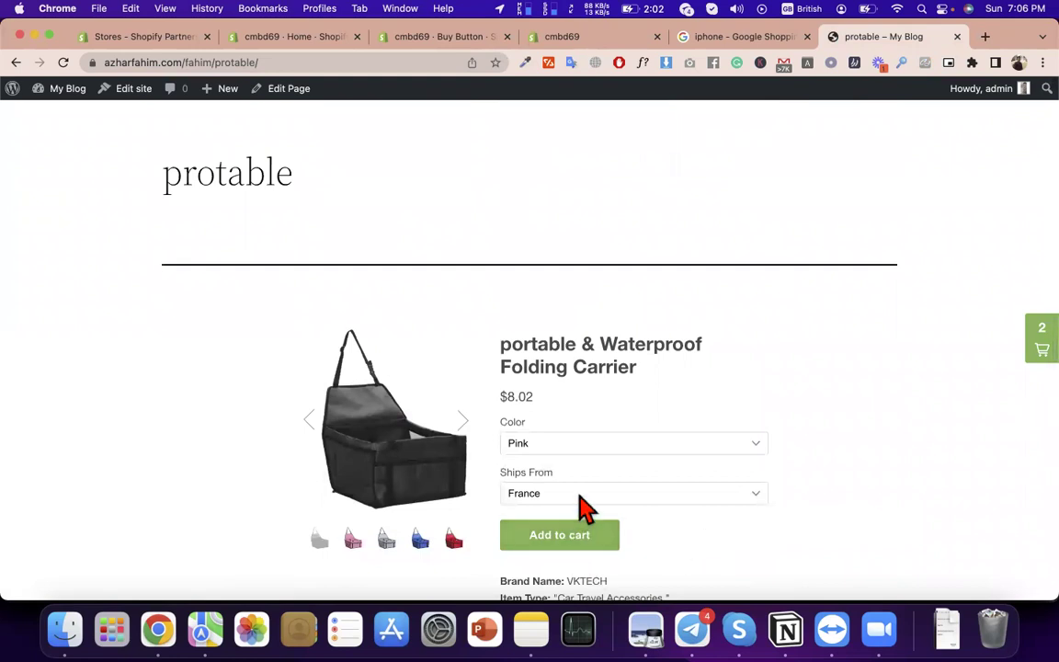
# Add a Gray Folding Carrier shipped from France to the cart ($24.06 subtotal), then close the blog tab.
pyautogui.click(579, 497)
pyautogui.click(580, 453)
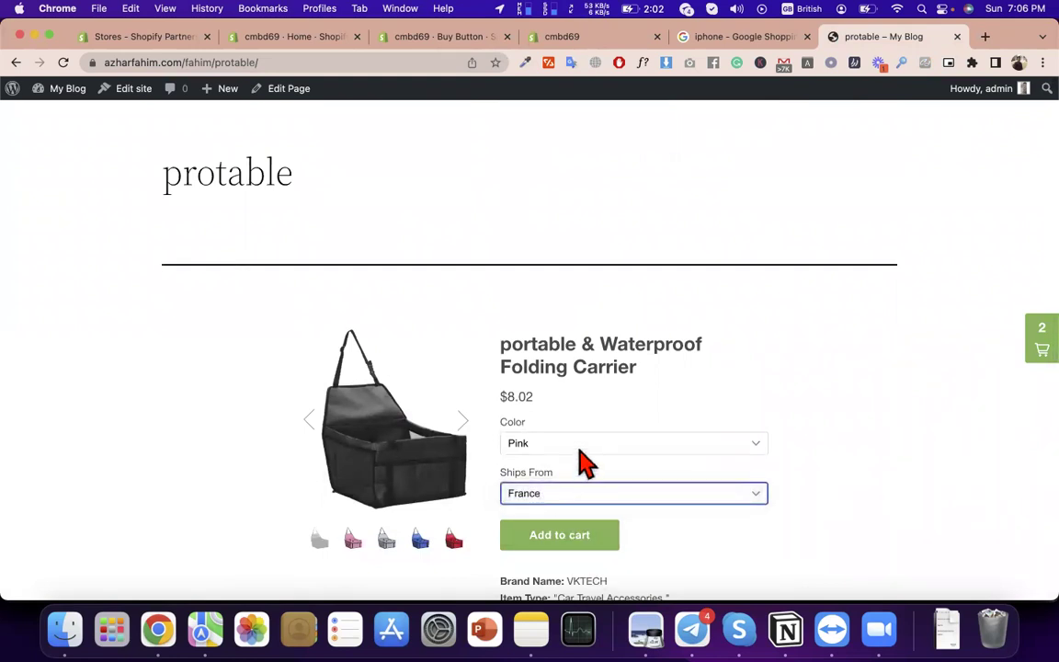
pyautogui.click(579, 452)
pyautogui.click(580, 492)
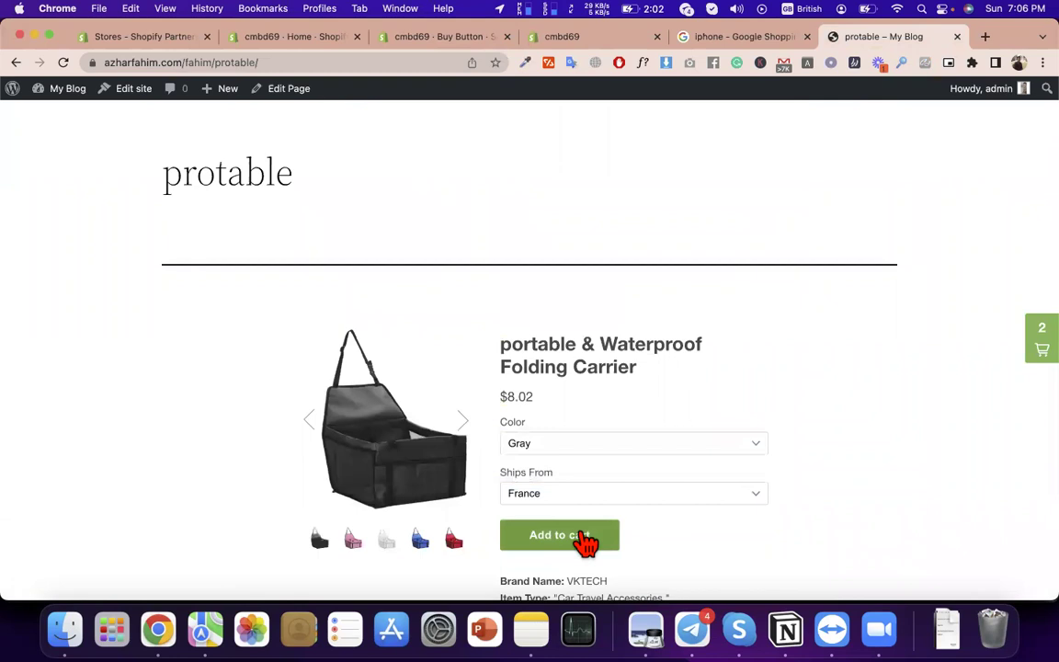
pyautogui.click(586, 543)
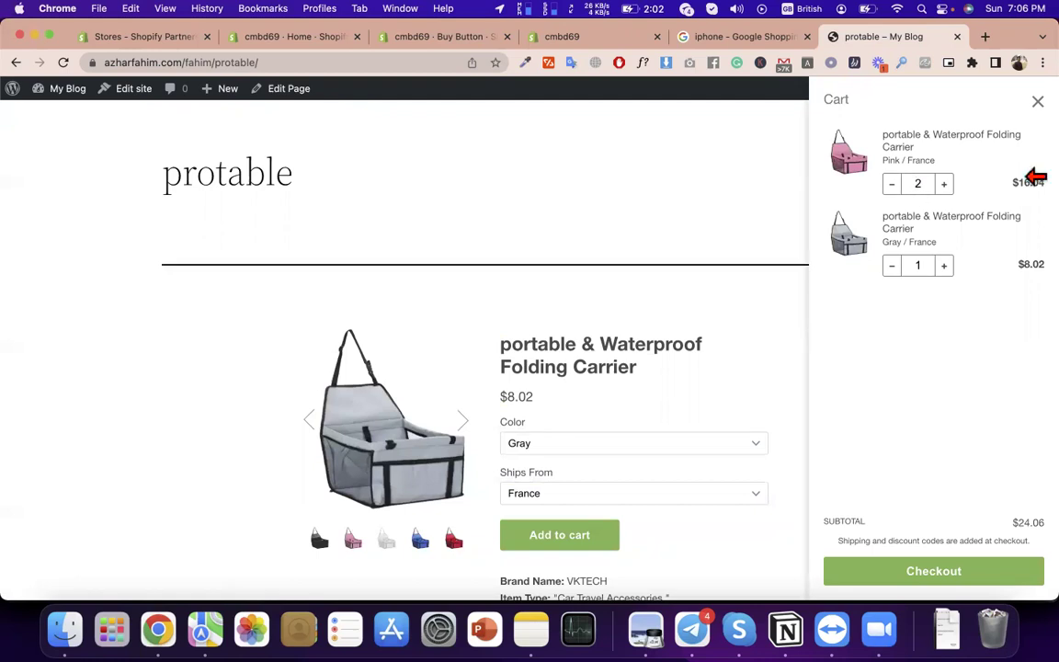
pyautogui.scroll(-2, 278, 355)
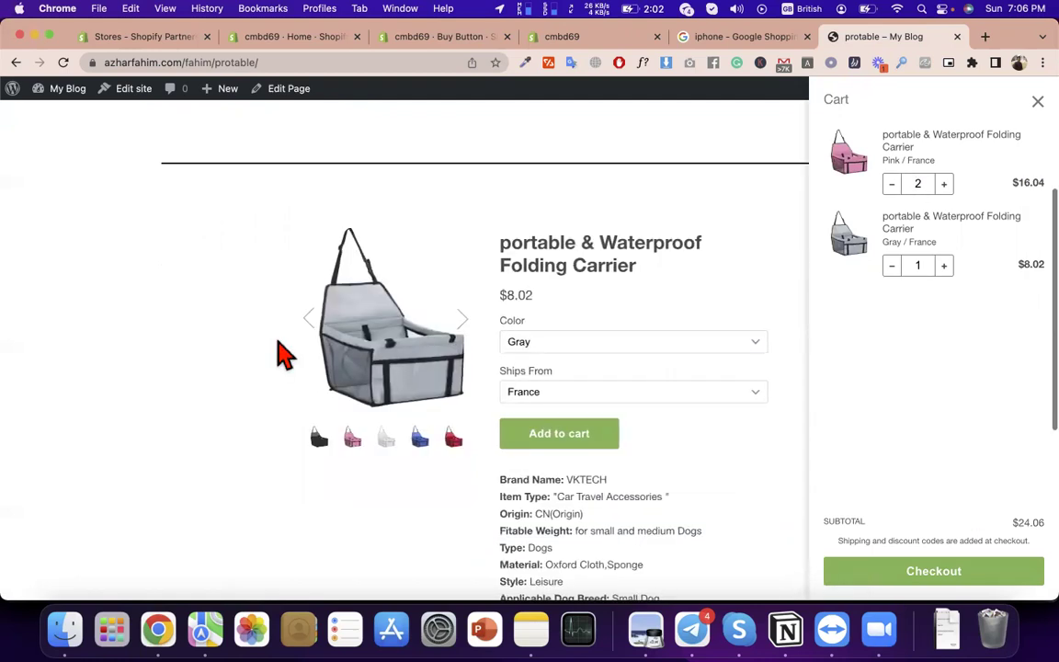
pyautogui.scroll(5, 279, 355)
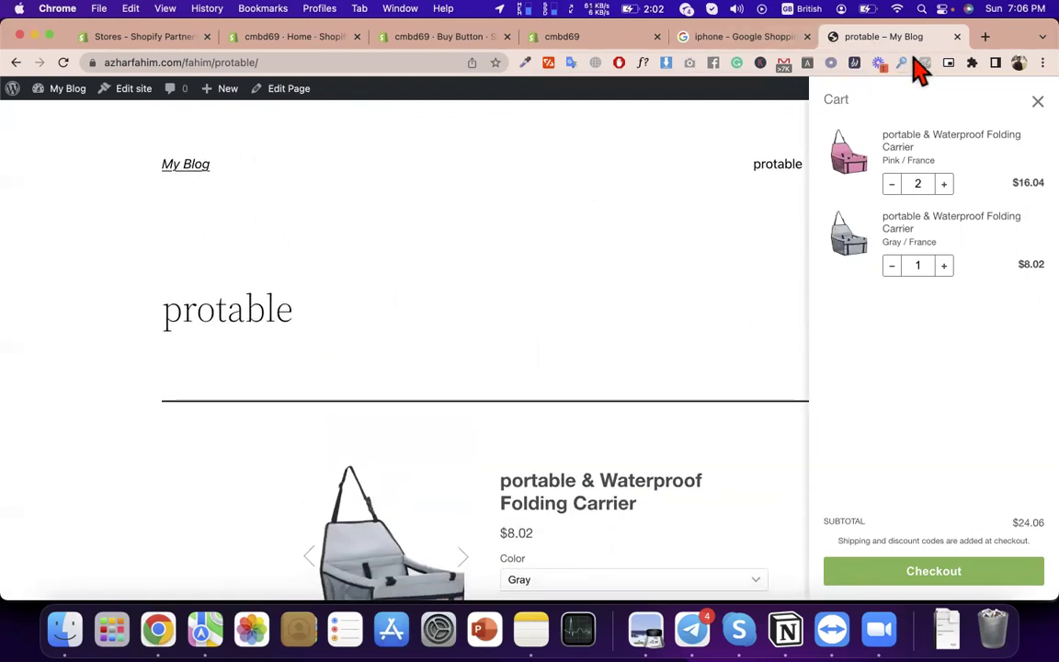
pyautogui.click(957, 37)
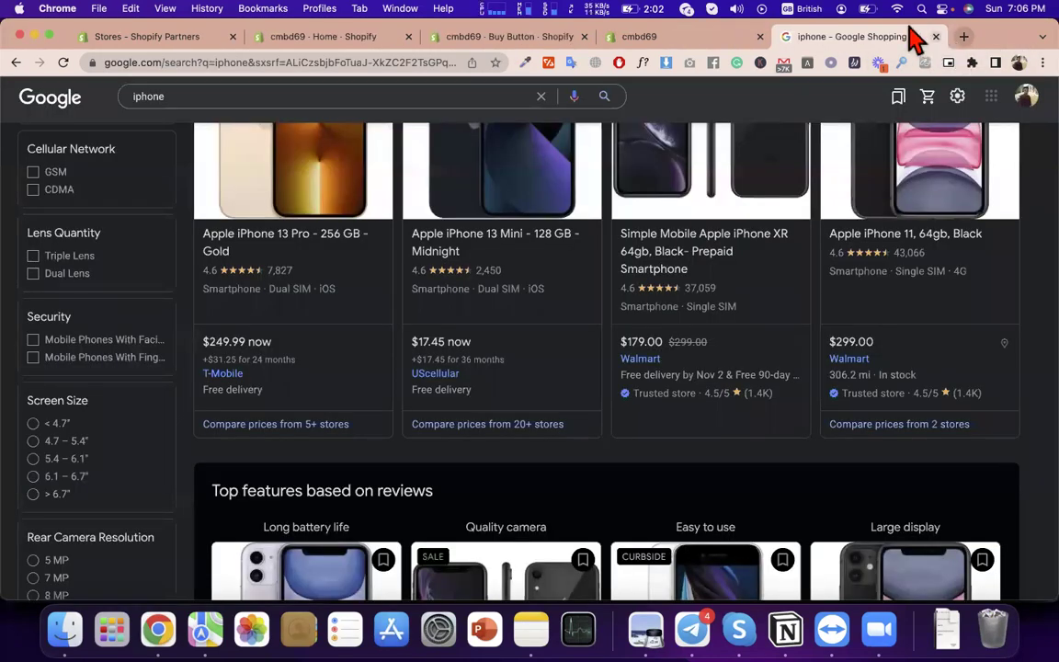
# Close the Google Shopping tab and leave the Buy Button customizer without saving changes.
pyautogui.click(935, 37)
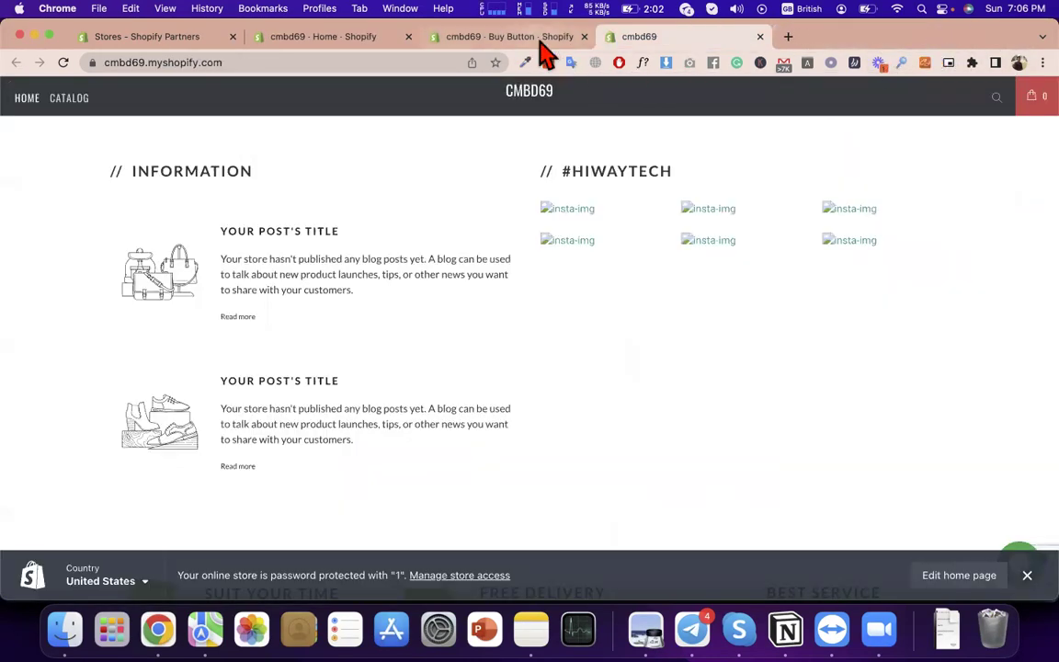
pyautogui.click(497, 37)
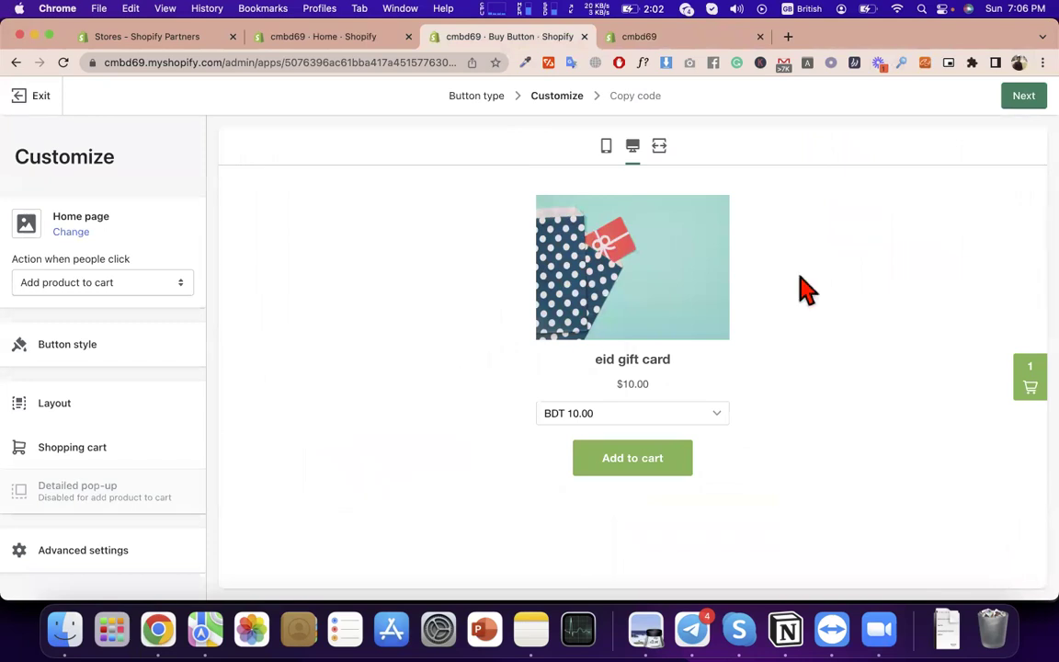
pyautogui.click(20, 96)
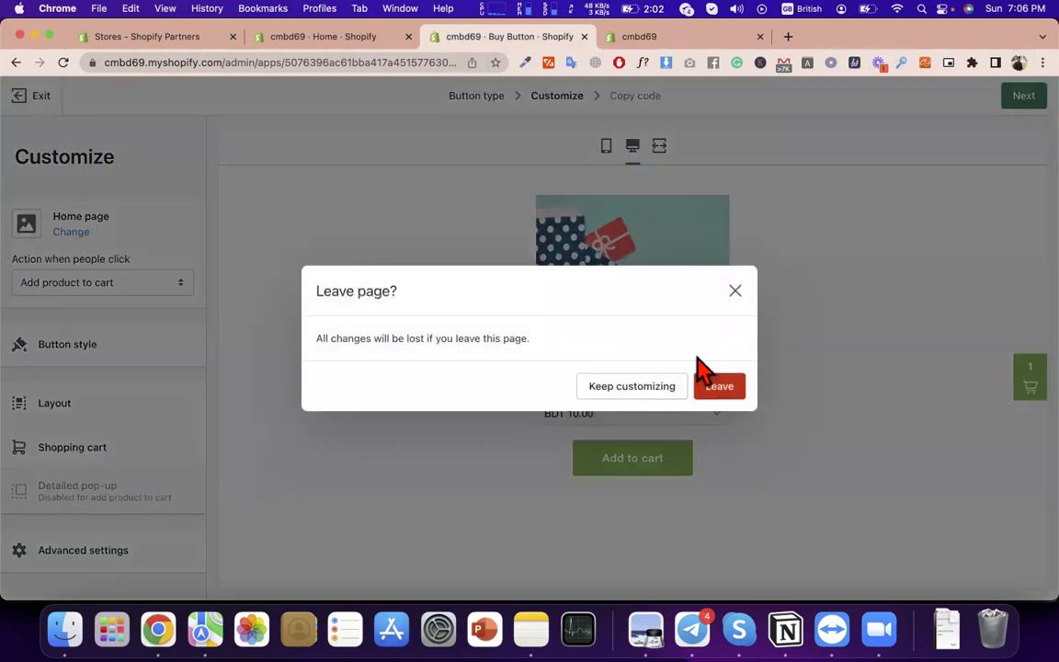
pyautogui.click(730, 387)
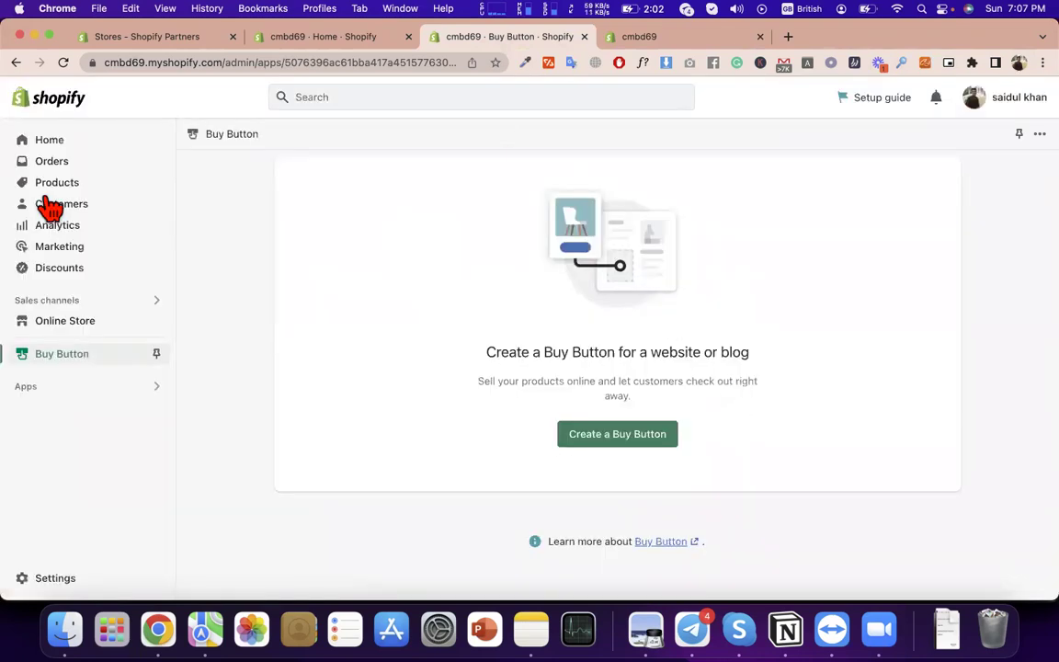
# Open Recommended sales channels and go to the Shopify App Store's Sales channels collection.
pyautogui.click(84, 301)
pyautogui.click(434, 262)
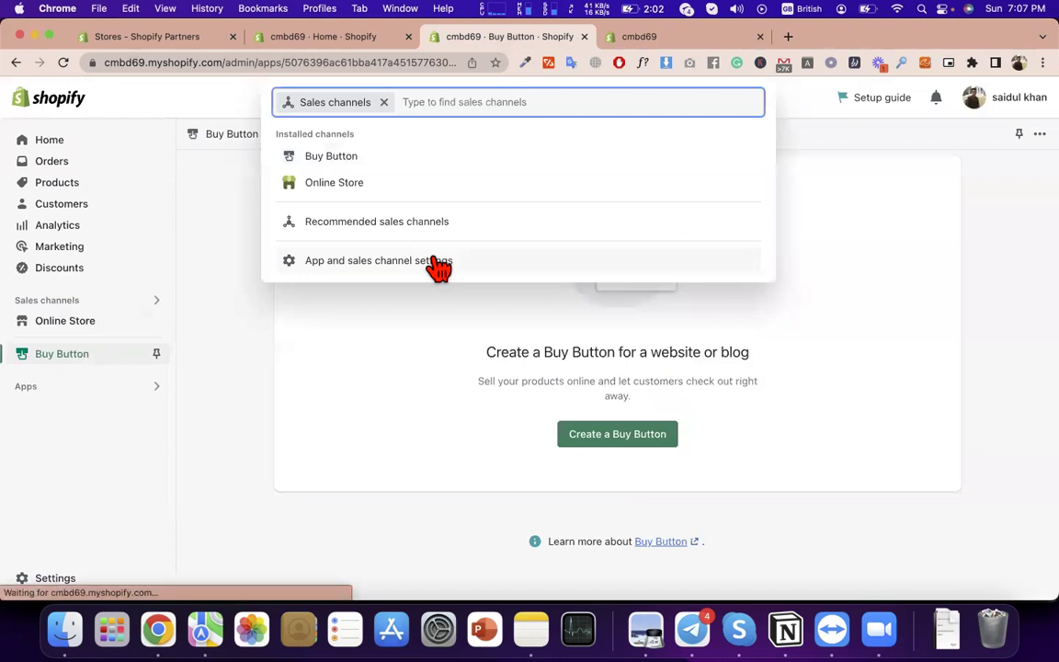
pyautogui.click(1035, 117)
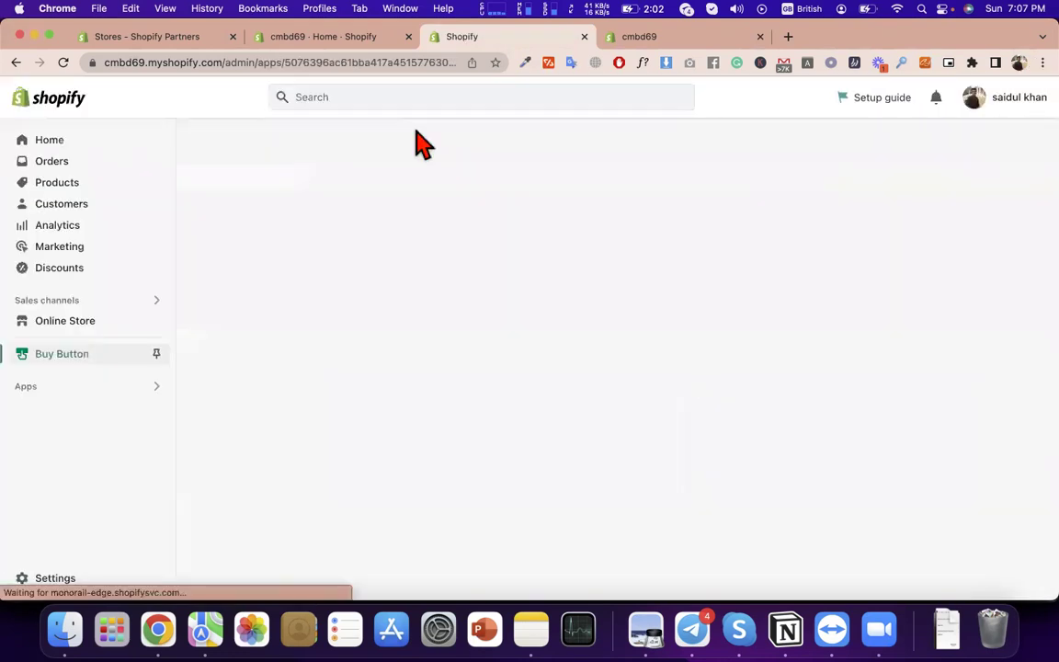
pyautogui.click(104, 303)
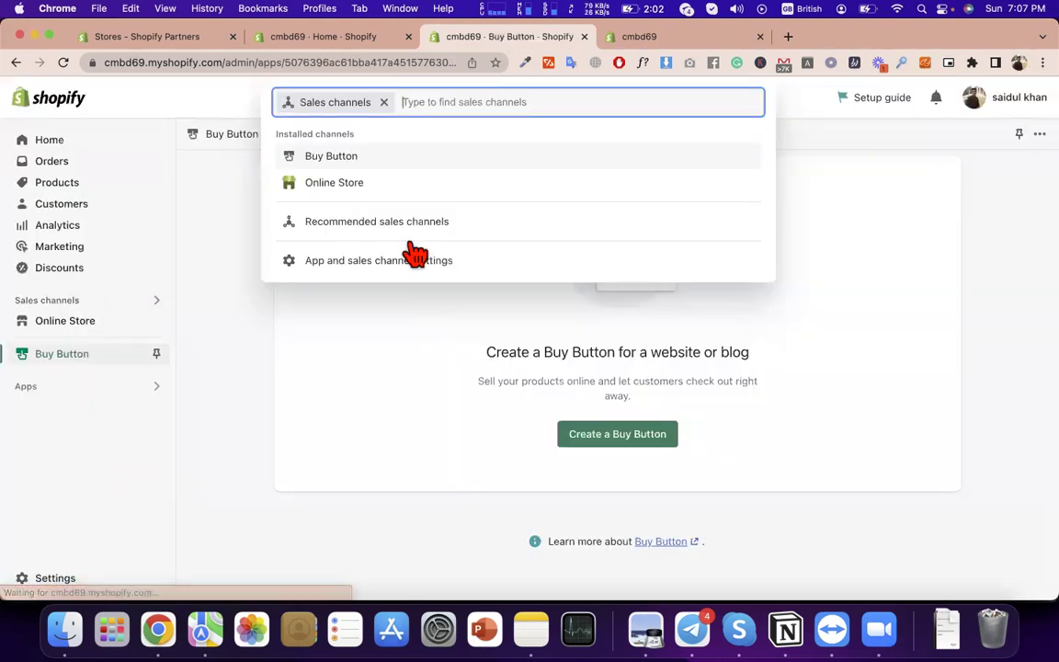
pyautogui.click(855, 253)
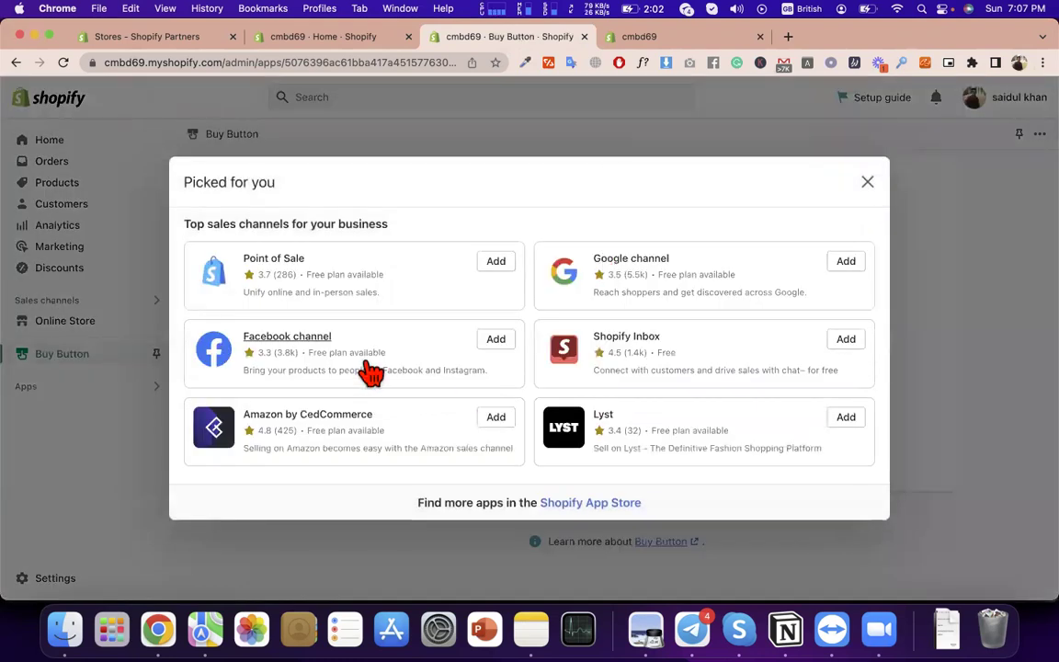
pyautogui.click(605, 520)
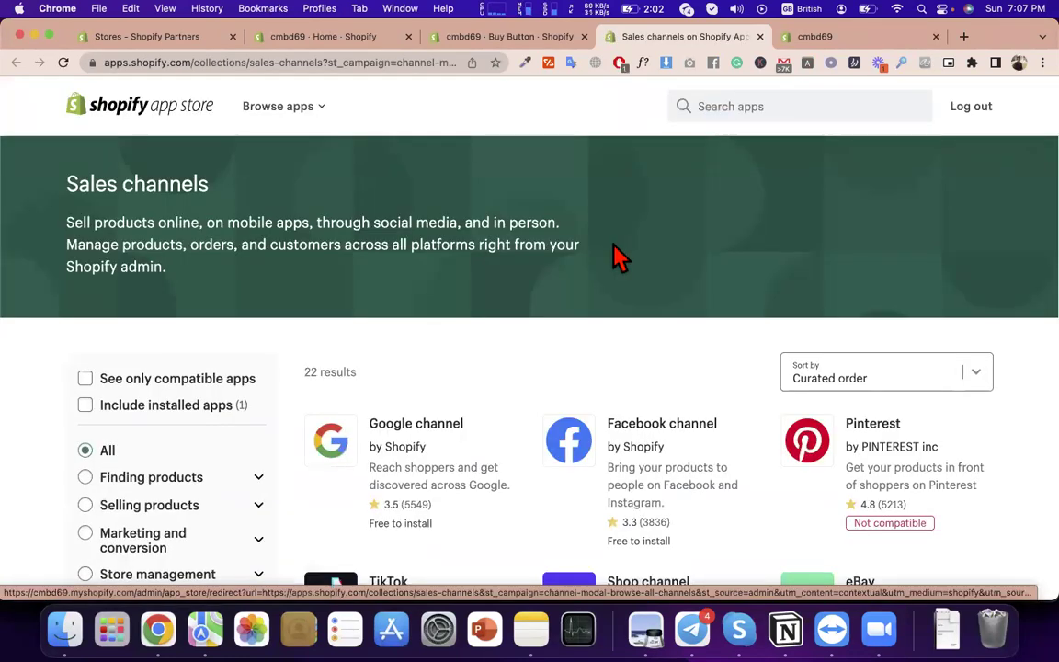
# Browse the Sales channels results and open the Point of Sale app listing.
pyautogui.scroll(-5, 625, 267)
pyautogui.scroll(-10, 692, 448)
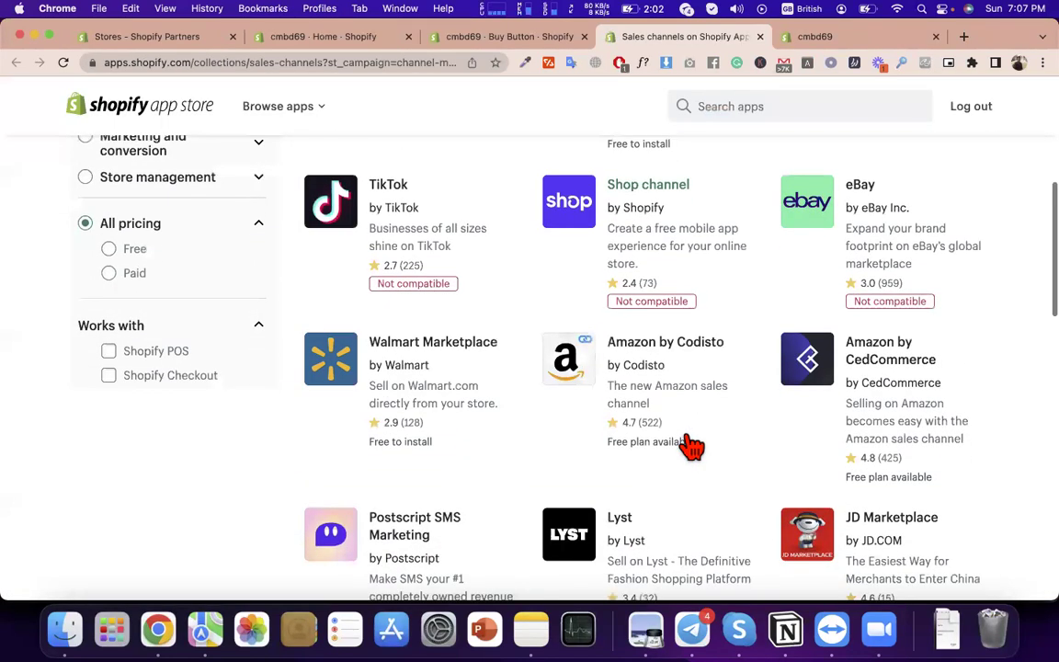
pyautogui.scroll(-7, 692, 448)
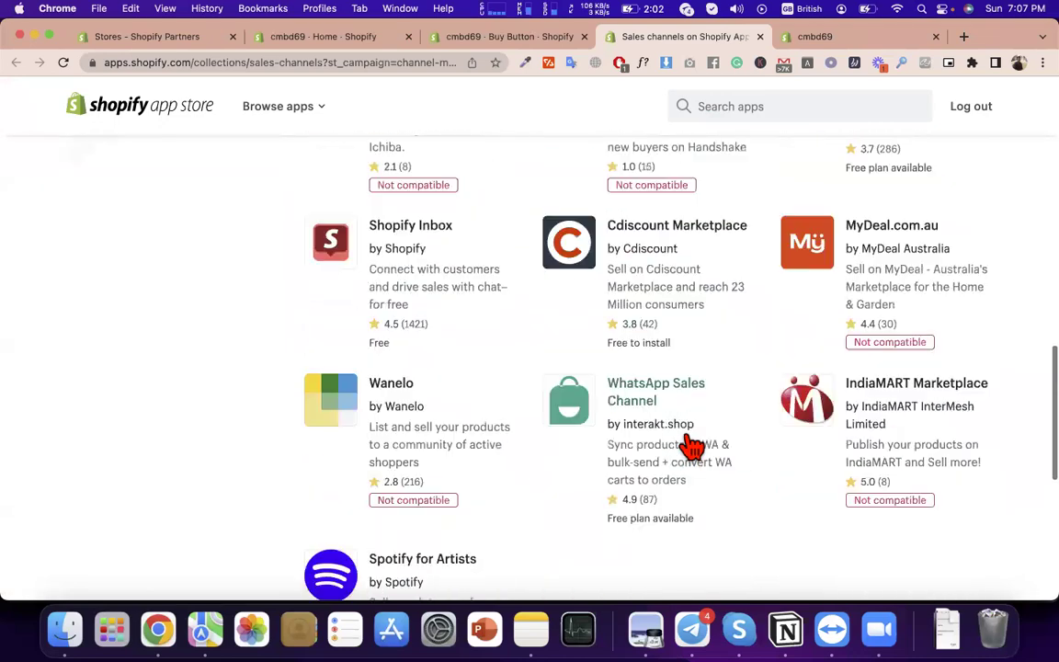
pyautogui.scroll(7, 691, 448)
pyautogui.scroll(1, 722, 396)
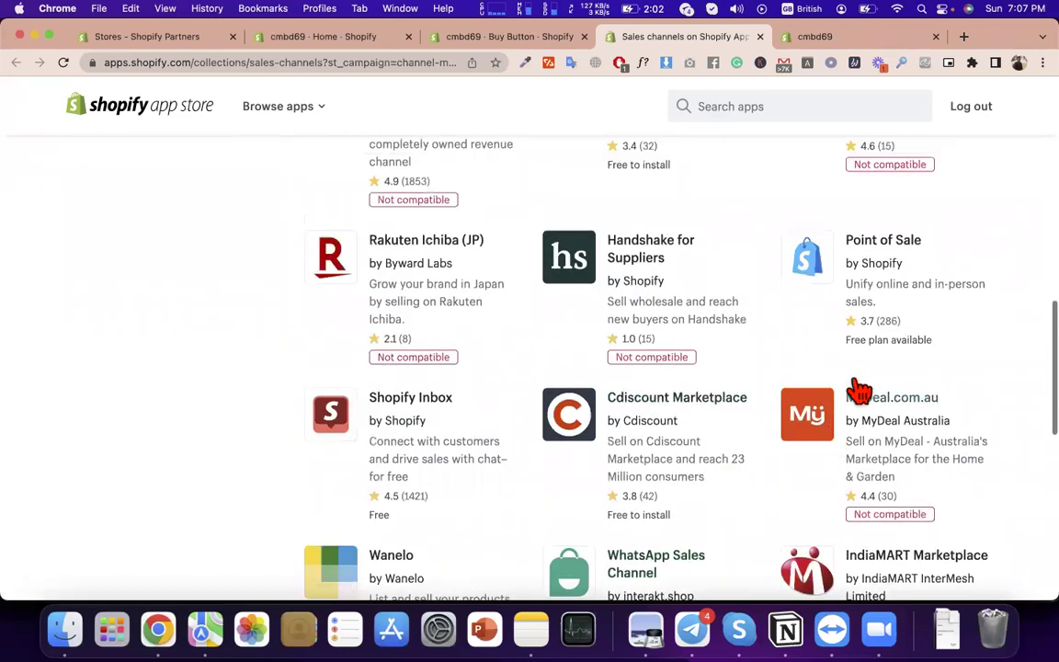
pyautogui.click(916, 259)
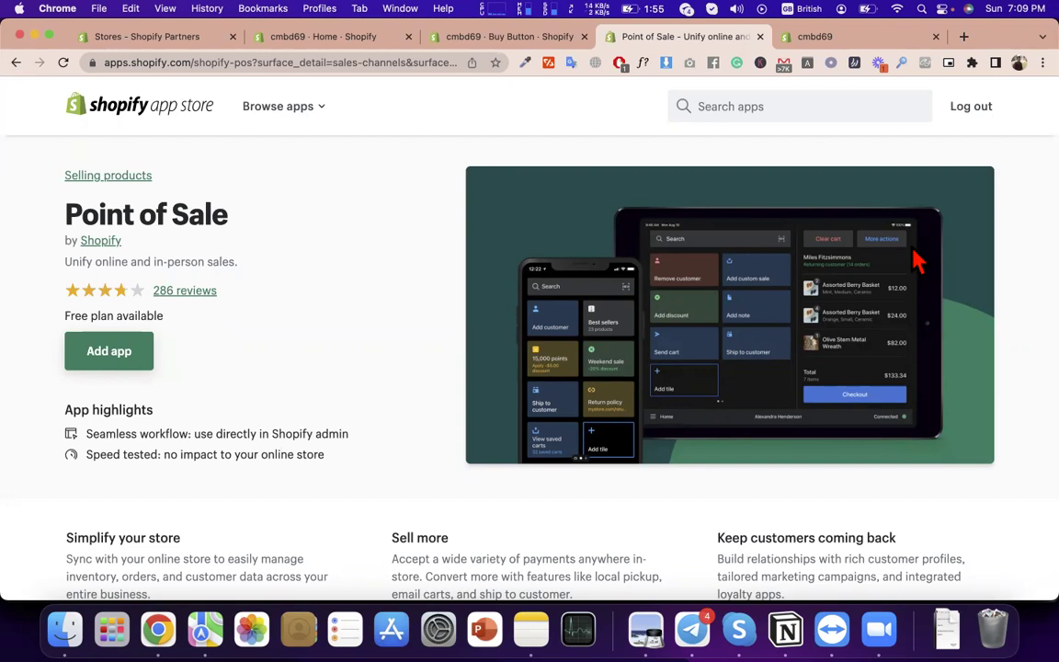
# Add the Point of Sale app and approve it as a sales channel on the authorization page.
pyautogui.click(123, 364)
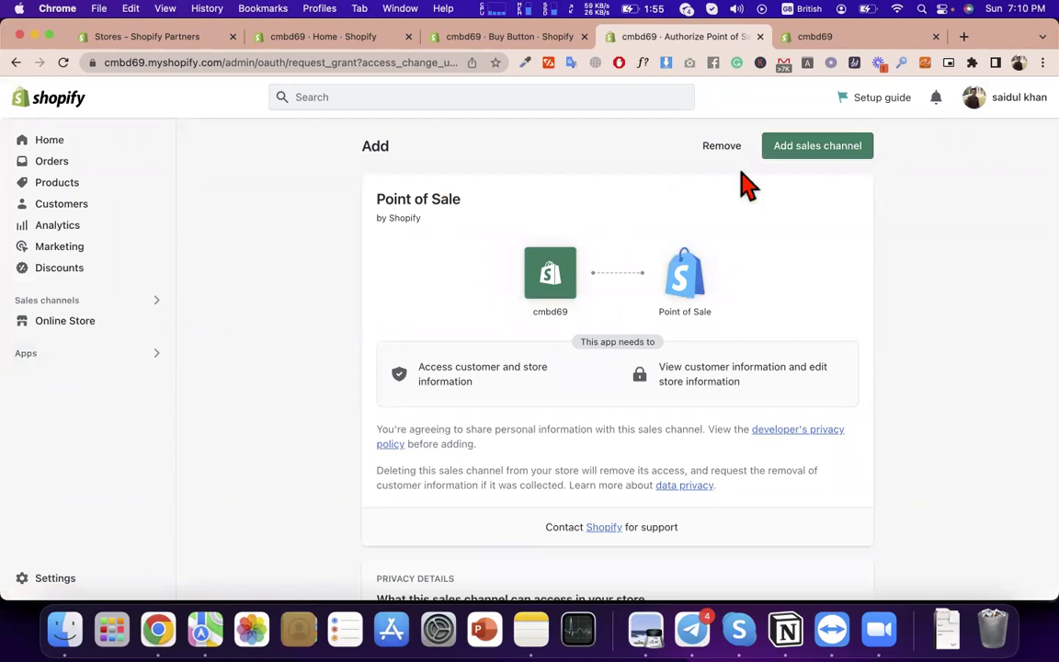
pyautogui.click(795, 153)
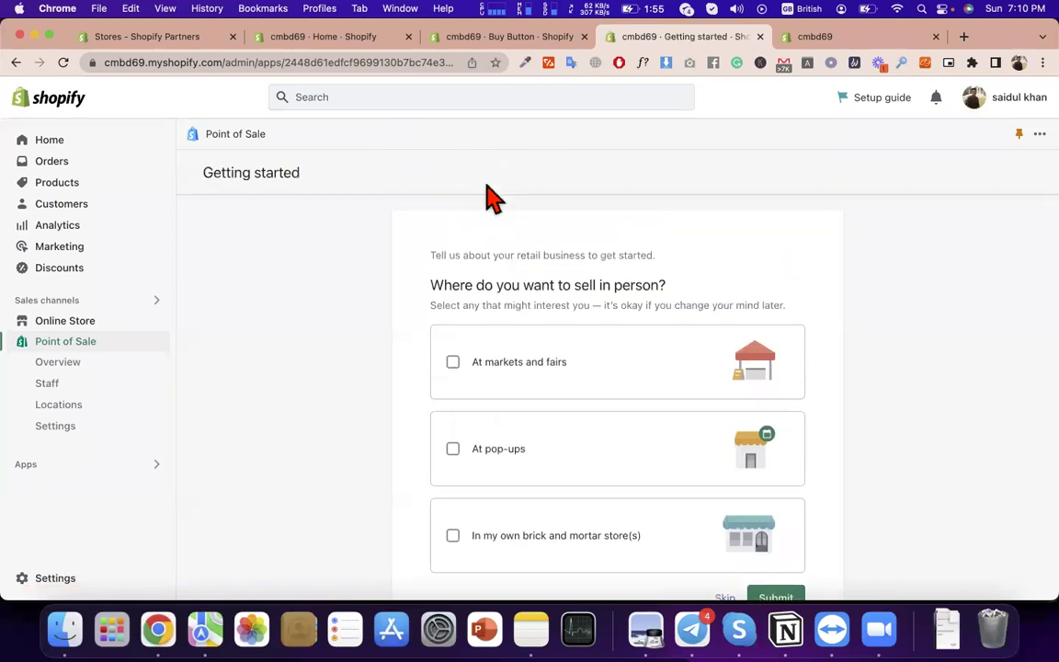
# Tick markets and fairs, pop-ups, and own brick-and-mortar stores as in-person selling places, then continue.
pyautogui.rightClick(463, 150)
pyautogui.click(385, 371)
pyautogui.scroll(-1, 543, 372)
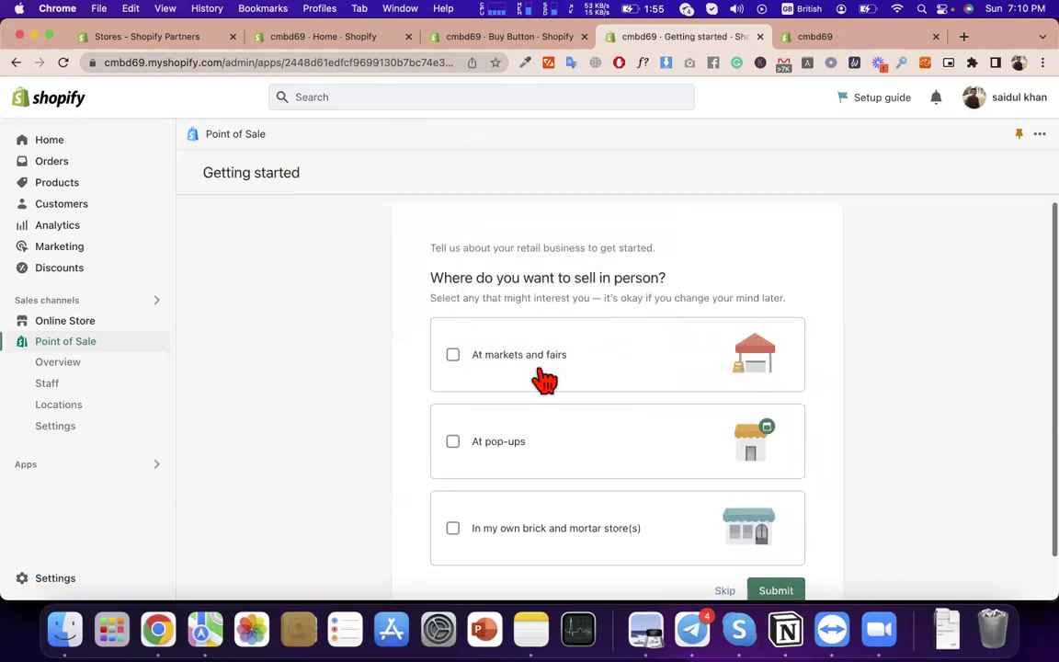
pyautogui.tripleClick(525, 274)
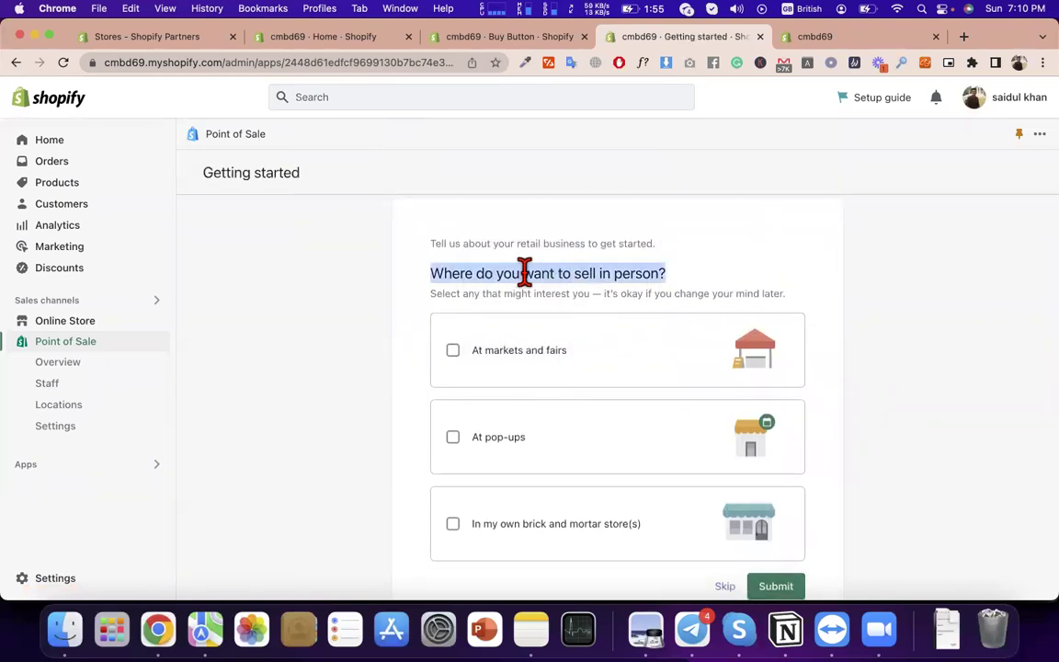
pyautogui.tripleClick(512, 273)
pyautogui.scroll(-1, 512, 273)
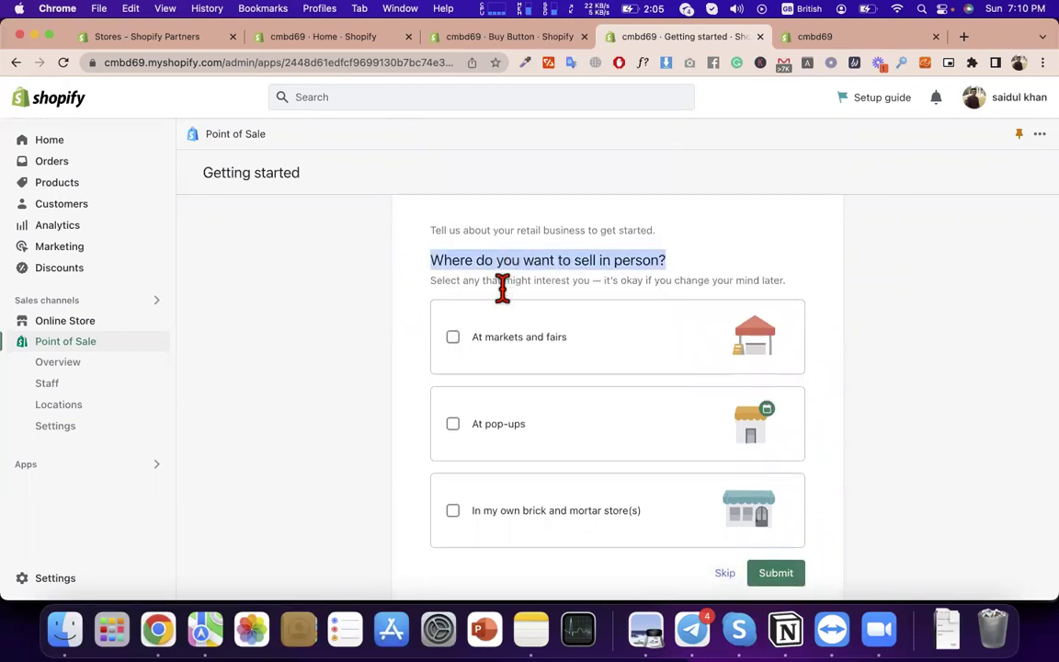
pyautogui.click(454, 354)
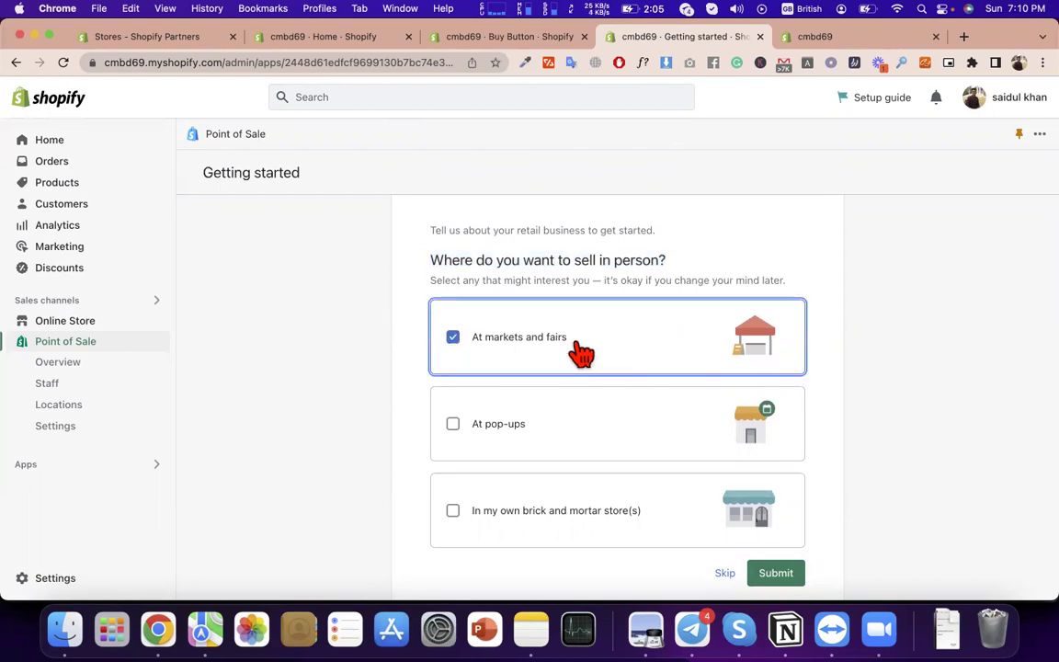
pyautogui.click(453, 425)
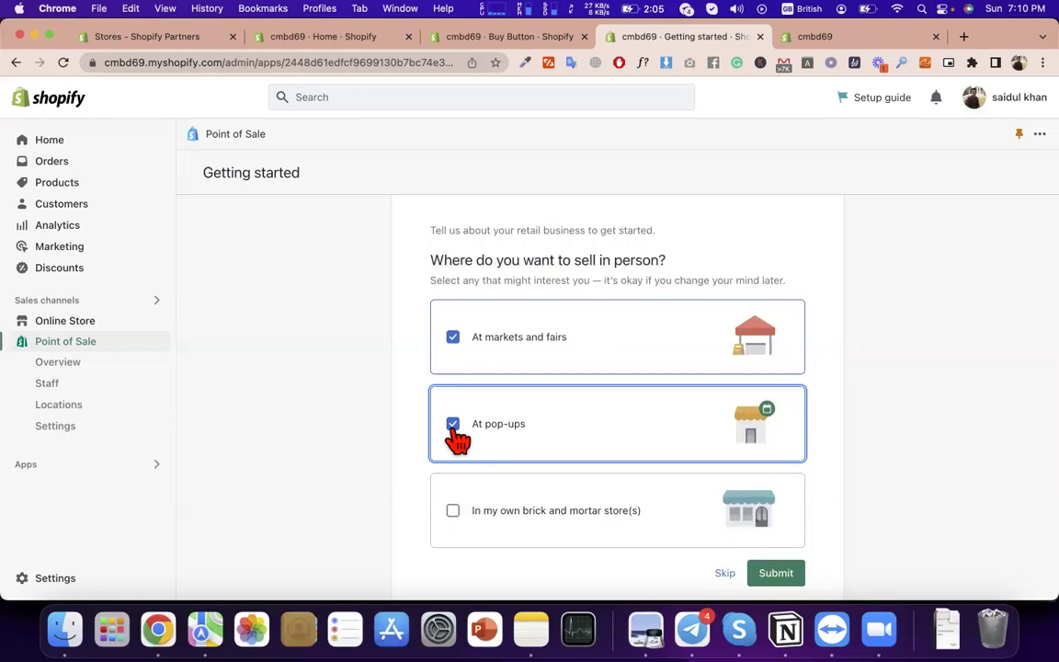
pyautogui.scroll(-1, 456, 438)
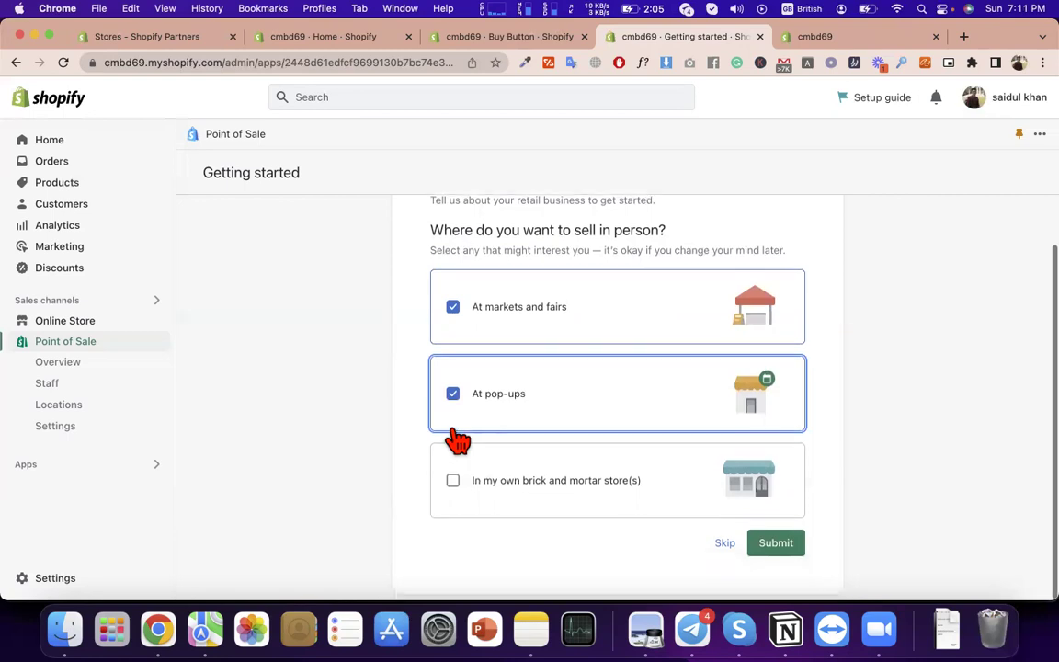
pyautogui.click(454, 481)
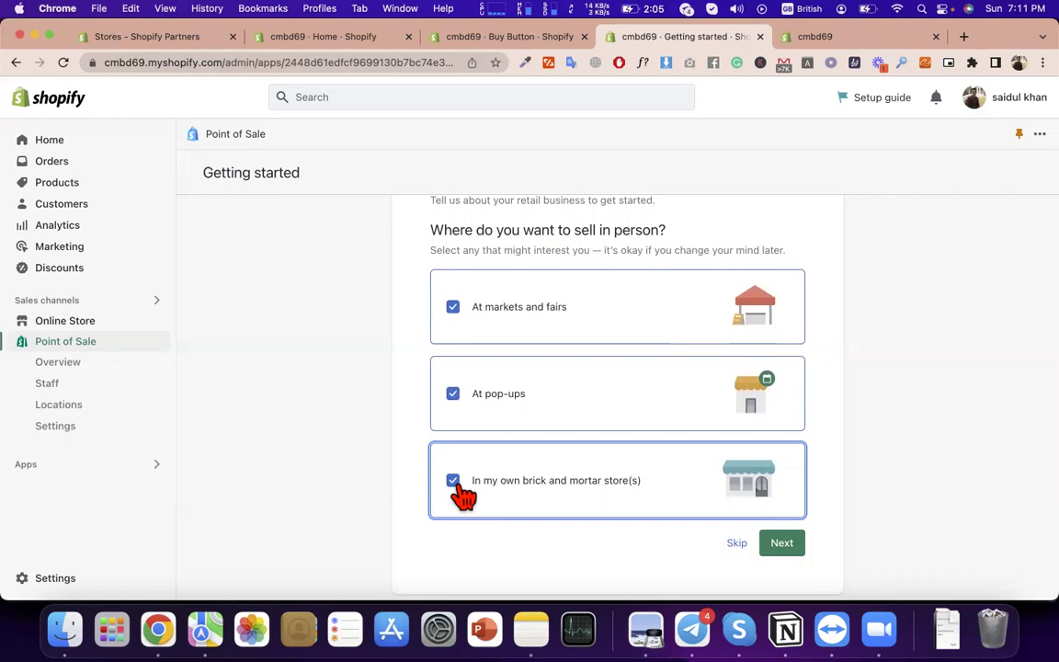
pyautogui.click(780, 543)
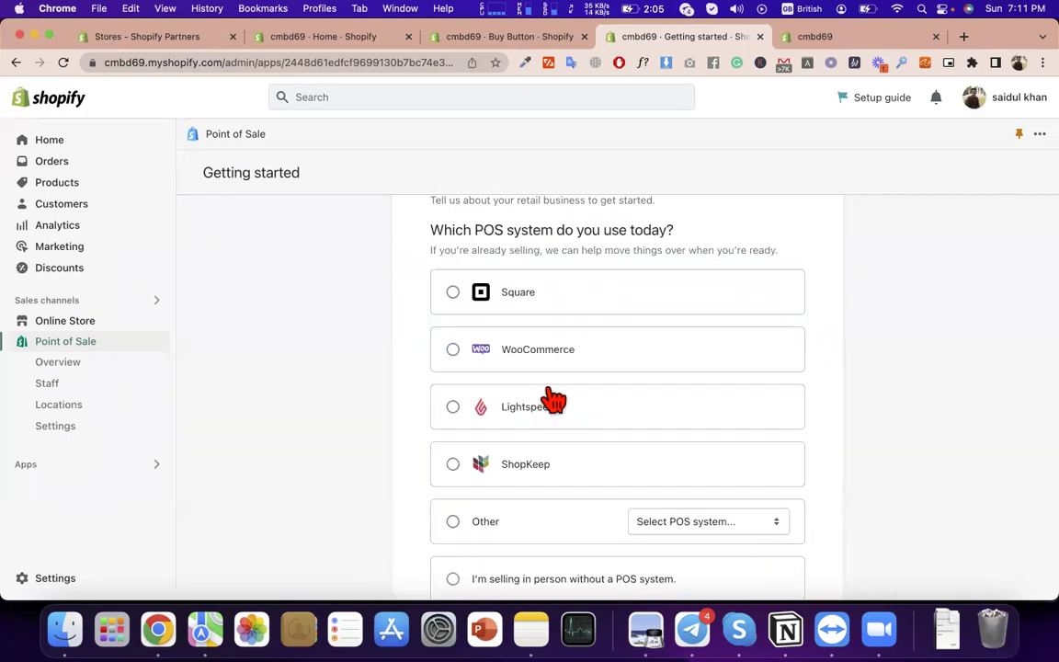
# Answer 'I'm selling in person without a POS system' and submit the POS setup question.
pyautogui.scroll(2, 552, 405)
pyautogui.tripleClick(520, 289)
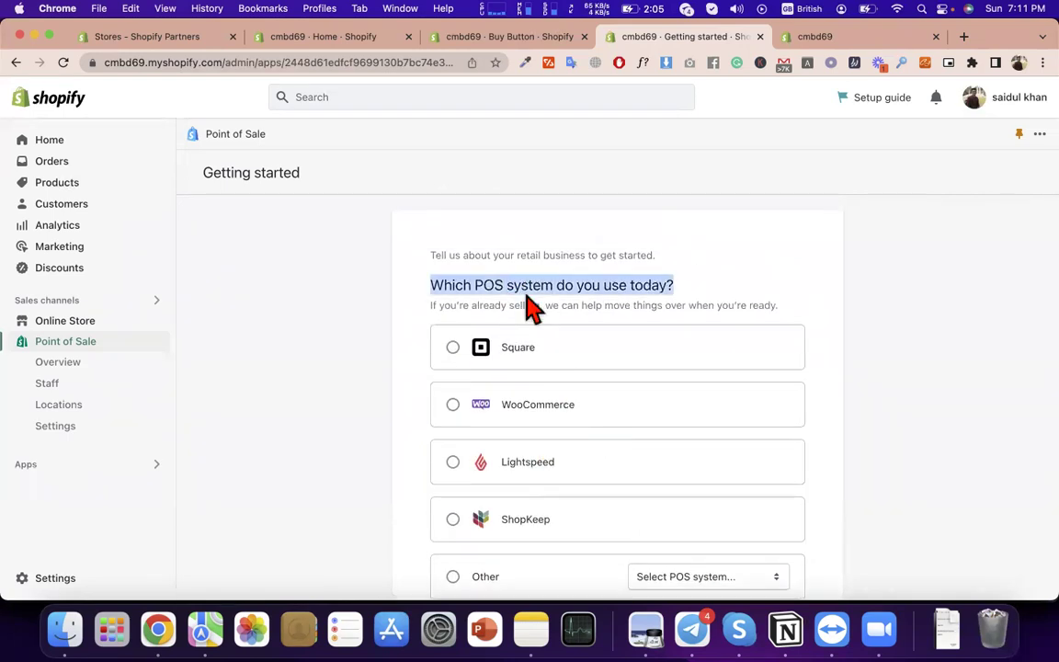
pyautogui.scroll(-1, 525, 303)
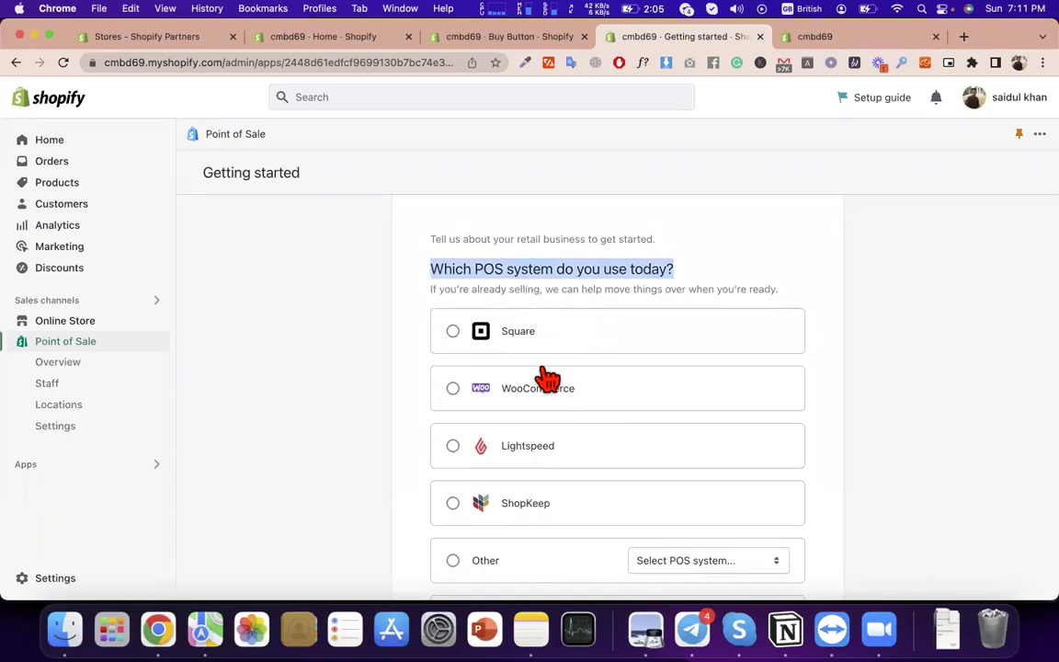
pyautogui.scroll(-1, 625, 421)
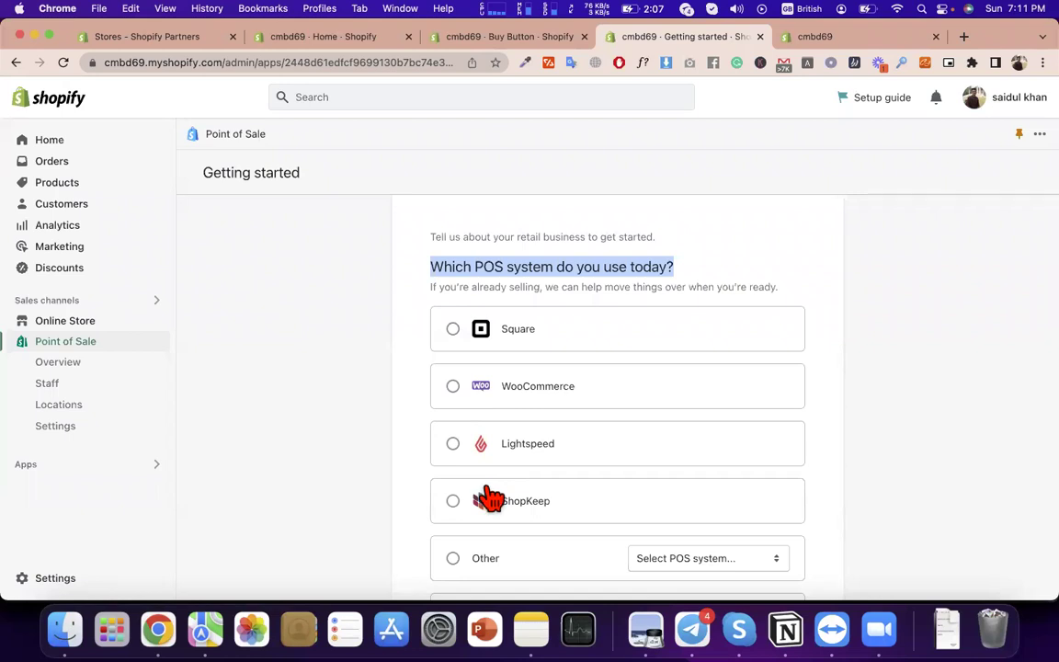
pyautogui.scroll(-2, 666, 473)
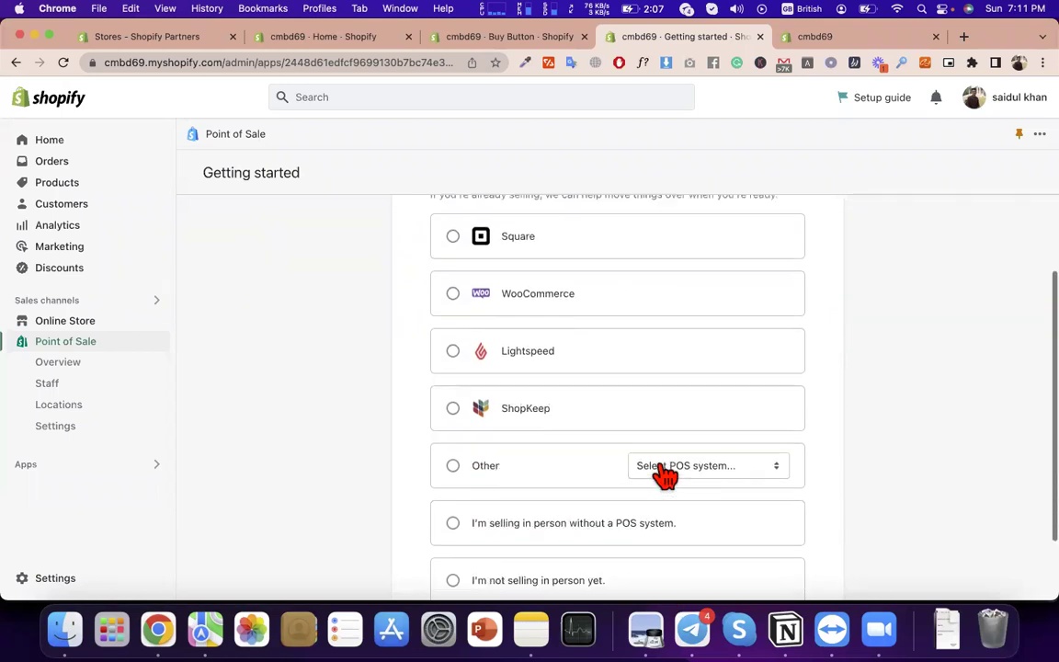
pyautogui.click(454, 487)
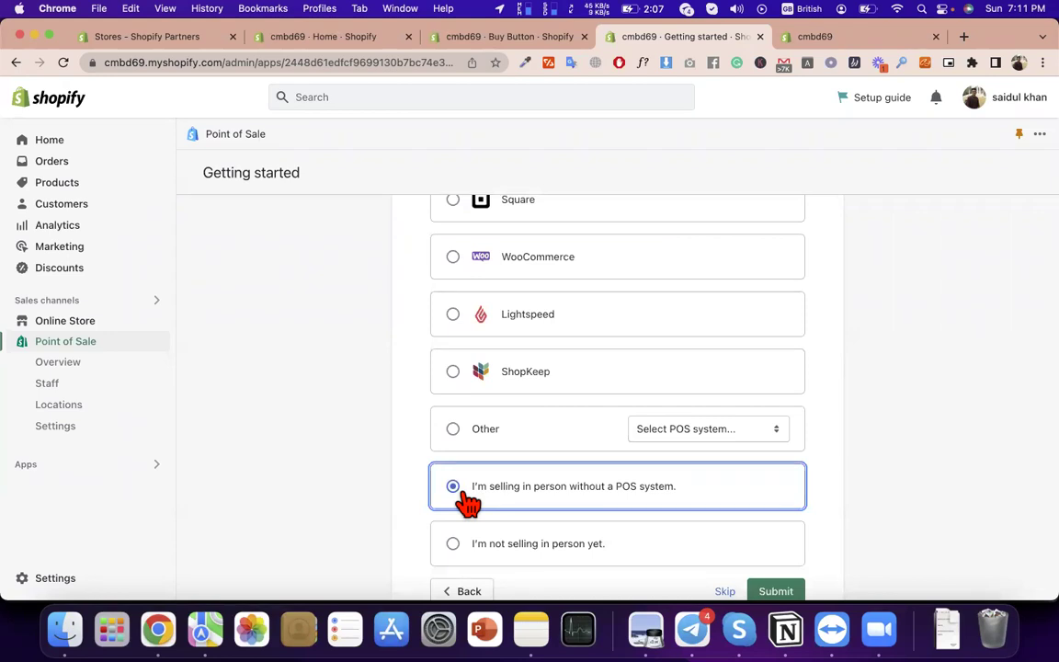
pyautogui.scroll(-1, 468, 501)
pyautogui.click(791, 547)
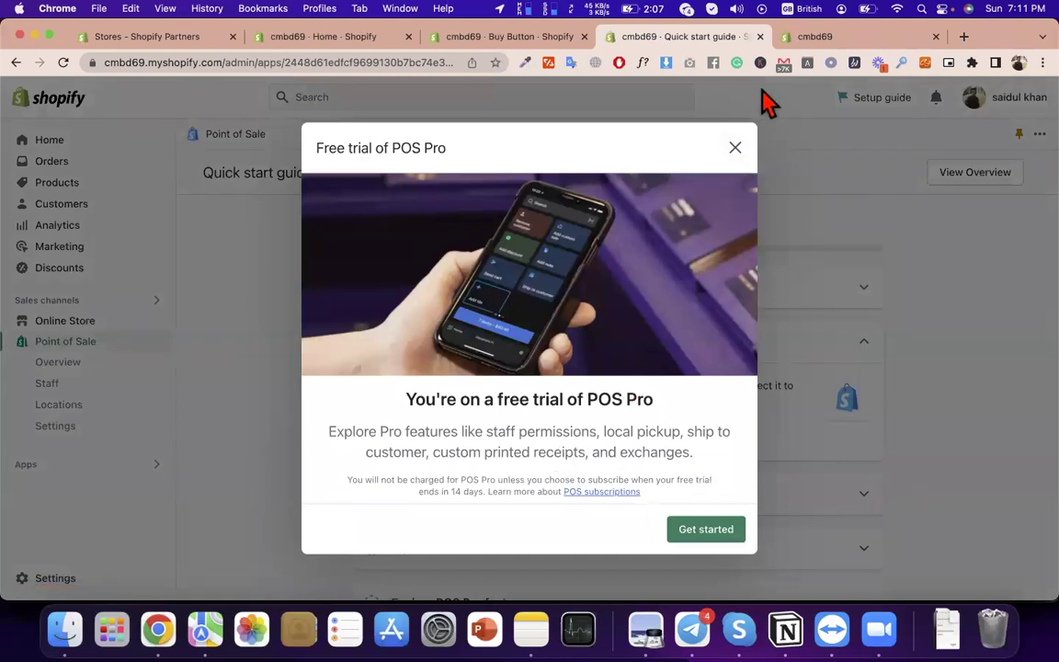
# Dismiss the POS Pro trial notice and search Google for hardware.shopify in a tab beside the guide.
pyautogui.click(736, 148)
pyautogui.scroll(-1, 744, 465)
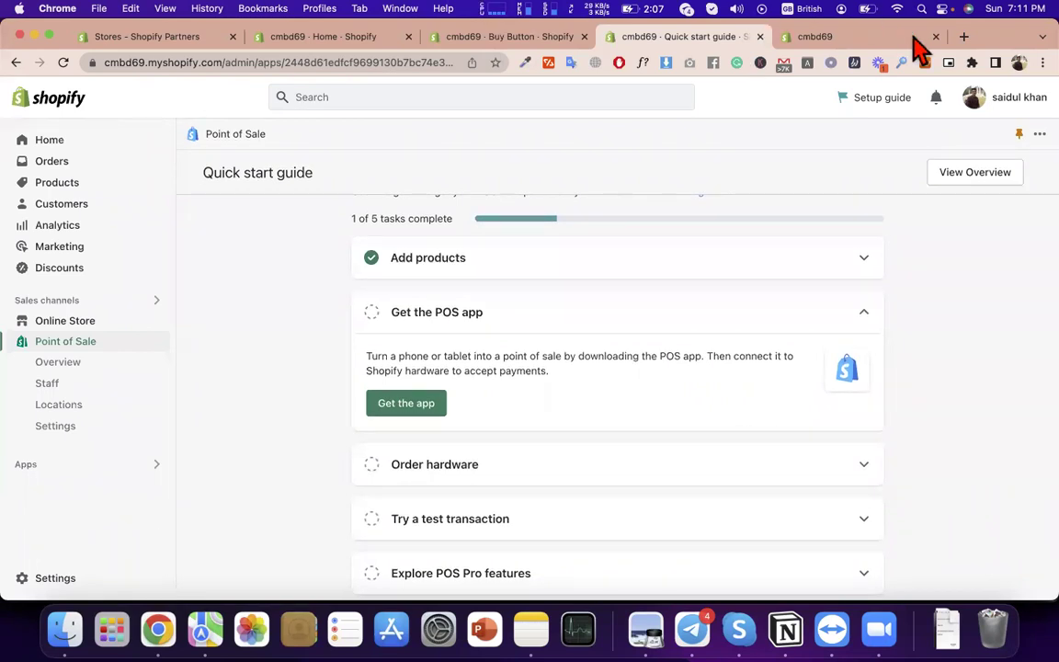
pyautogui.click(964, 39)
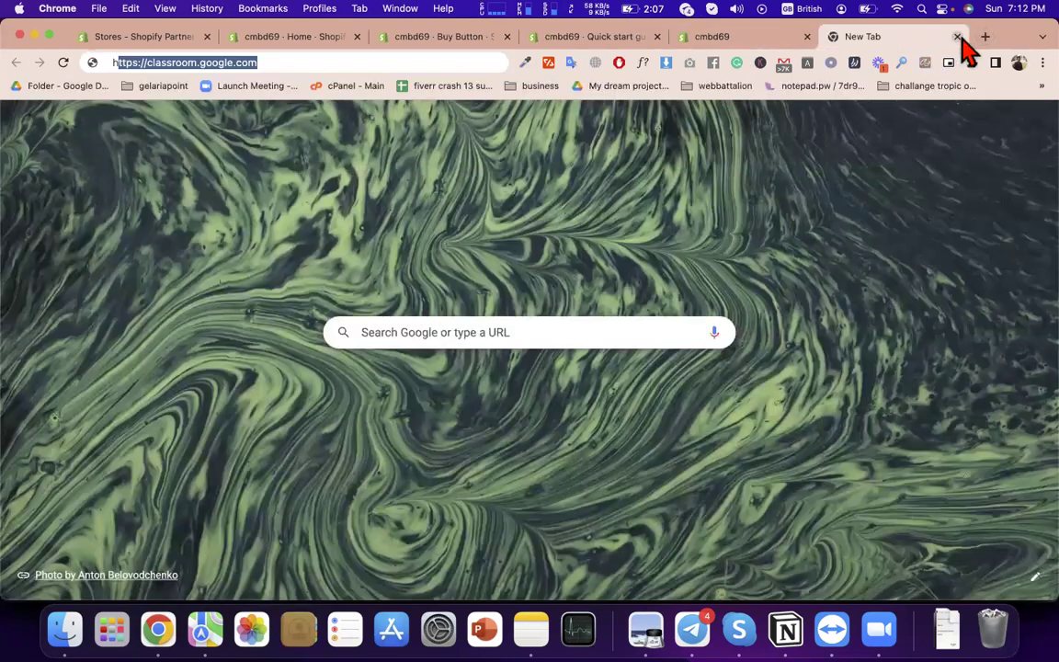
pyautogui.write('hard')
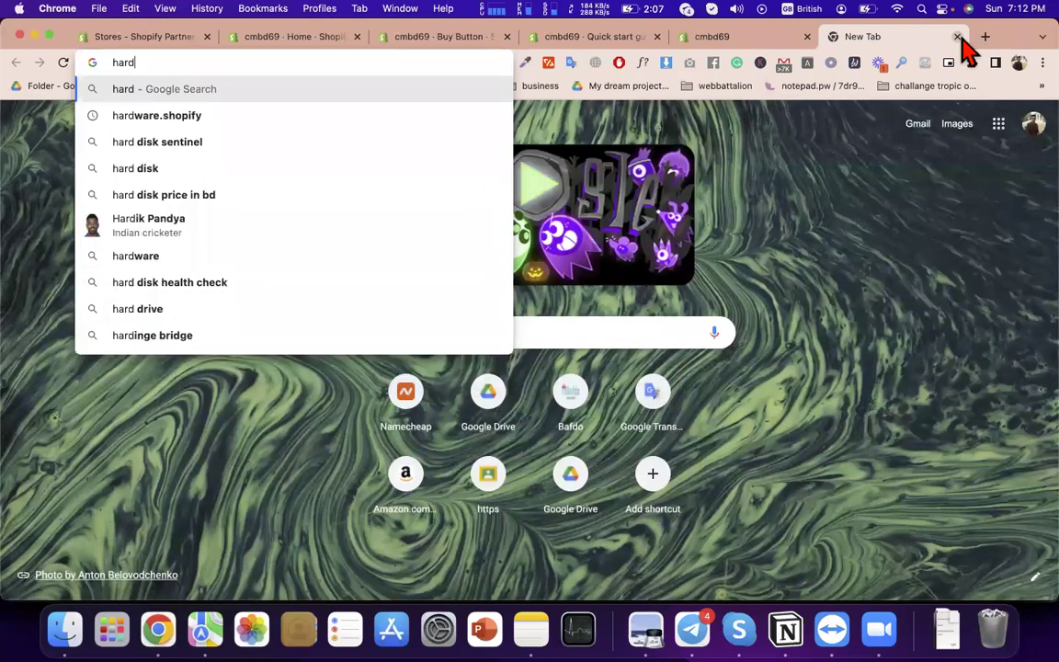
pyautogui.press('Down')
pyautogui.press('Return')
pyautogui.moveTo(579, 46); pyautogui.dragTo(740, 51)
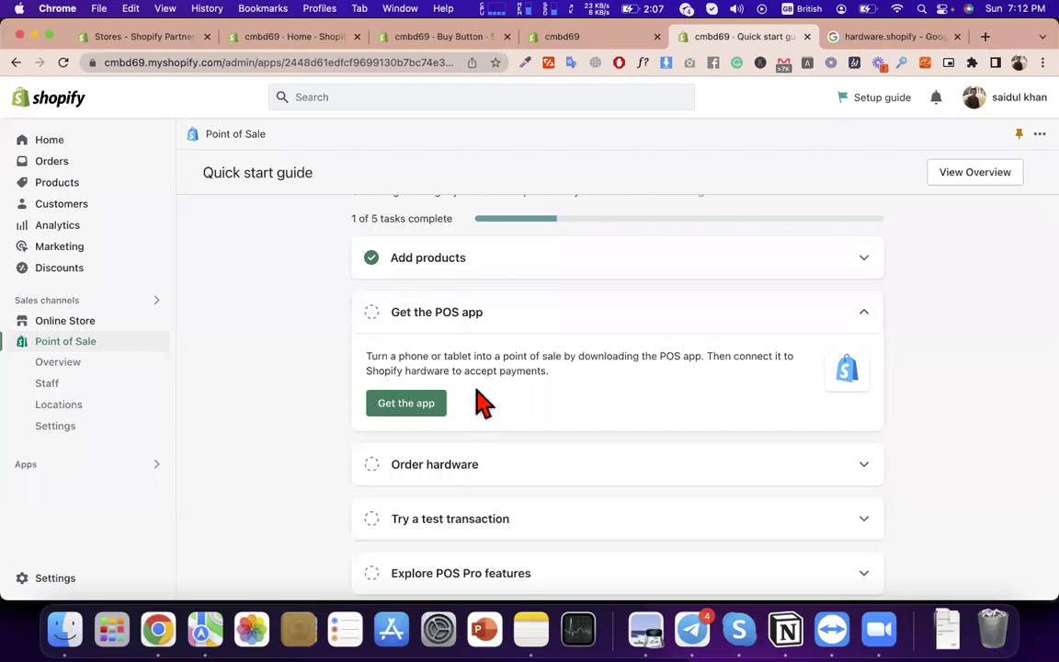
# Open the POS app's Google Play listing from the Get the app download options.
pyautogui.click(416, 412)
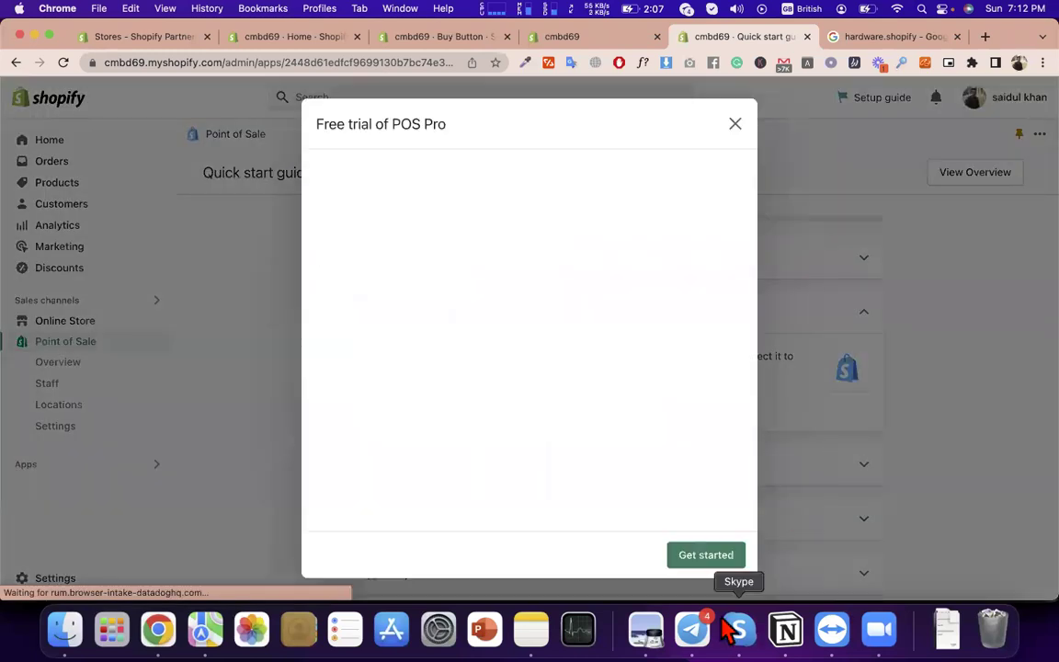
pyautogui.scroll(-3, 699, 474)
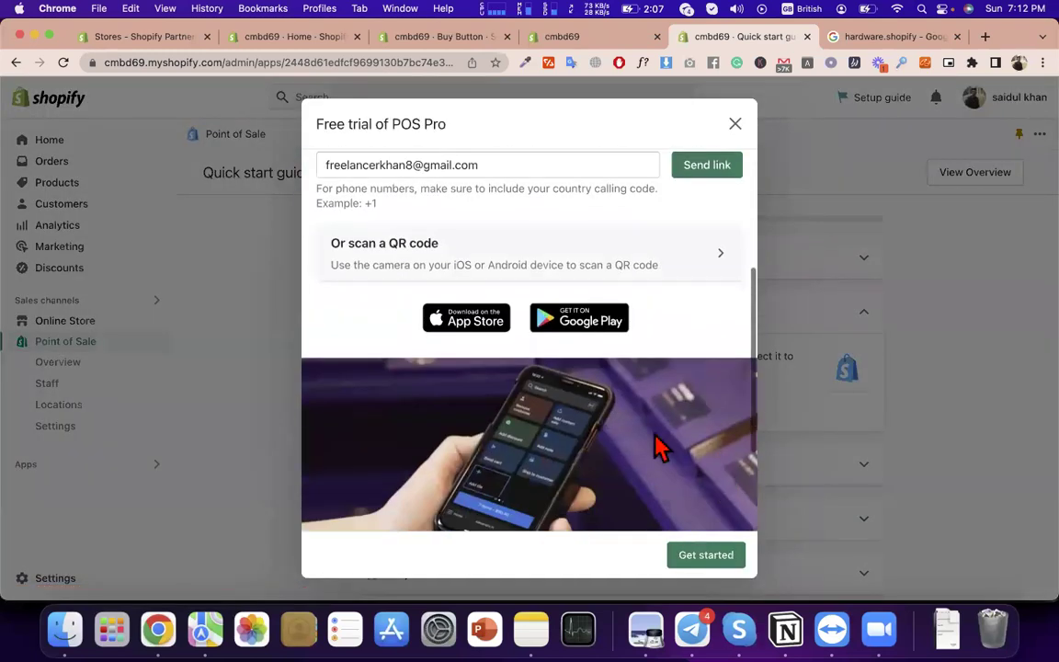
pyautogui.click(576, 322)
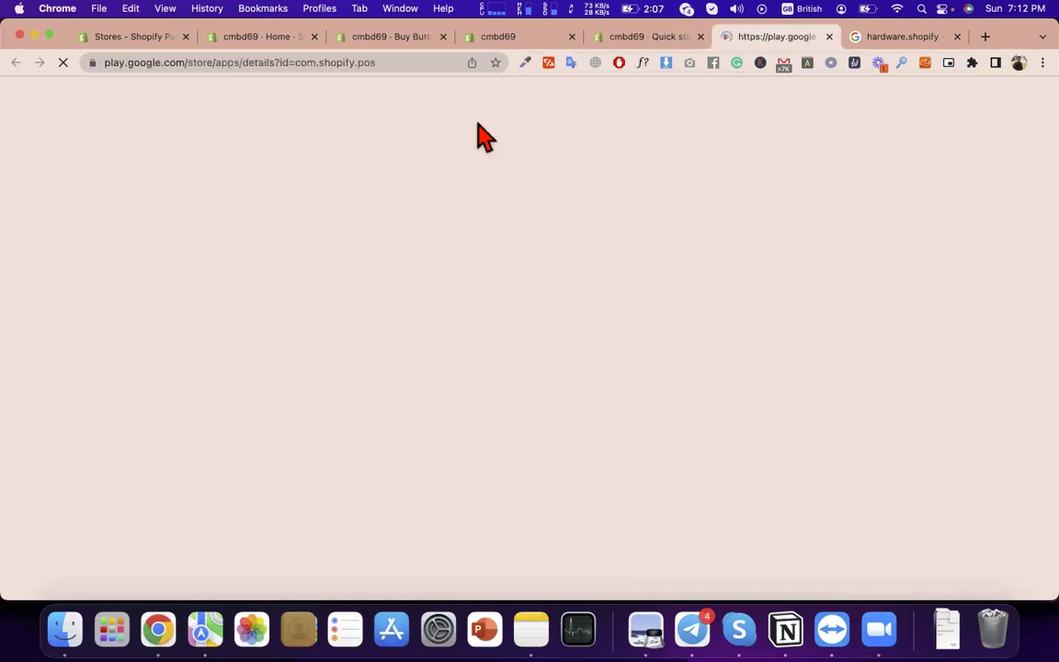
# Review the Shopify Point of Sale (POS) Google Play listing, then return to the Shopify guide.
pyautogui.click(365, 64)
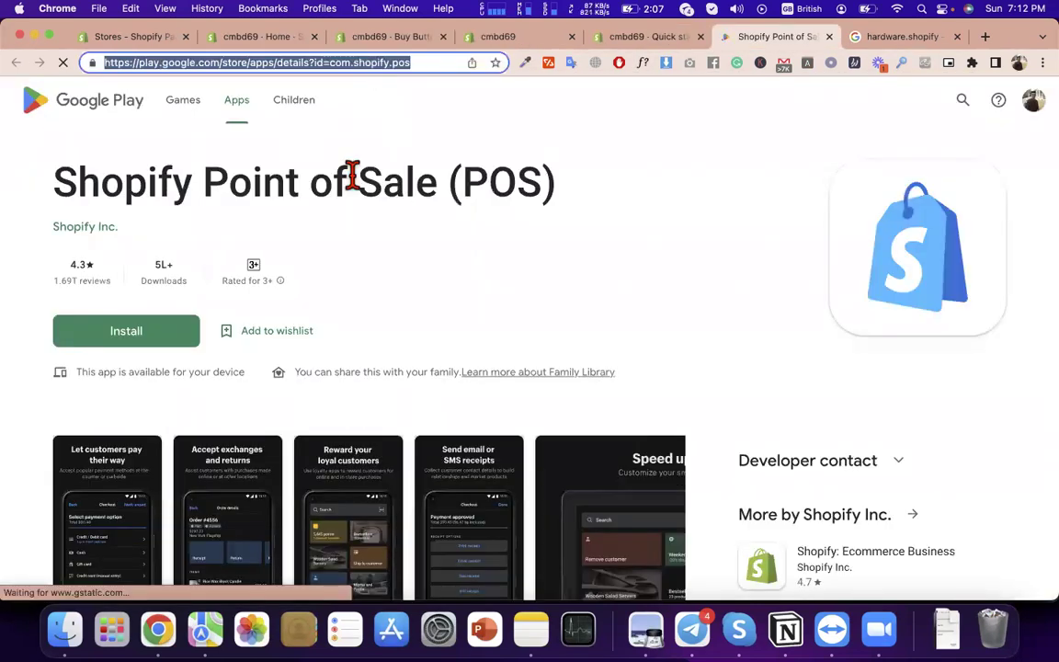
pyautogui.doubleClick(322, 180)
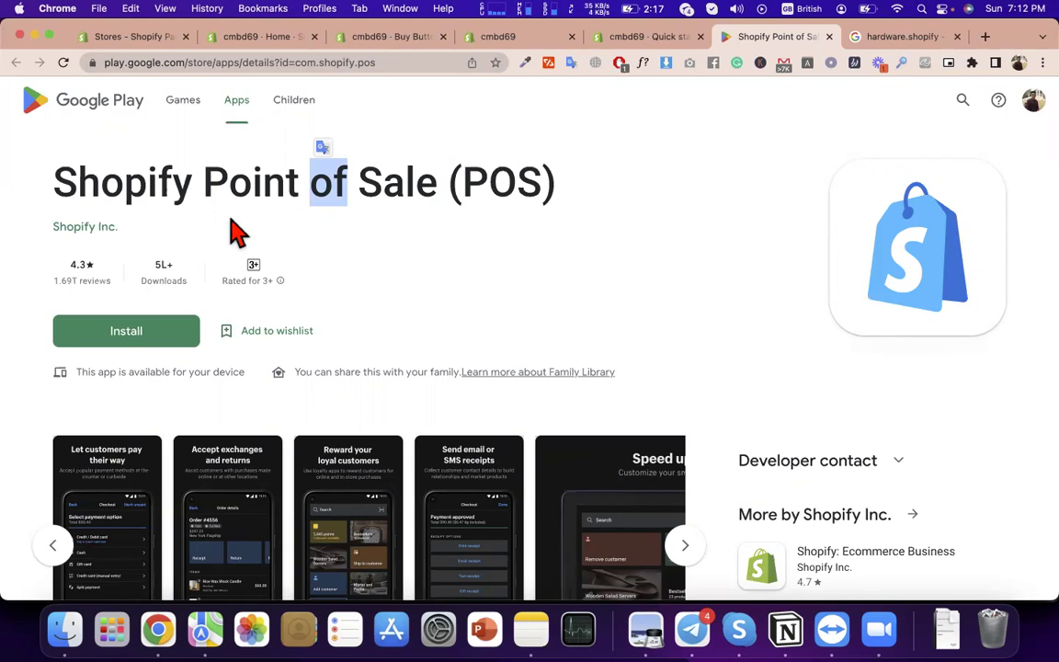
pyautogui.doubleClick(158, 182)
pyautogui.tripleClick(158, 182)
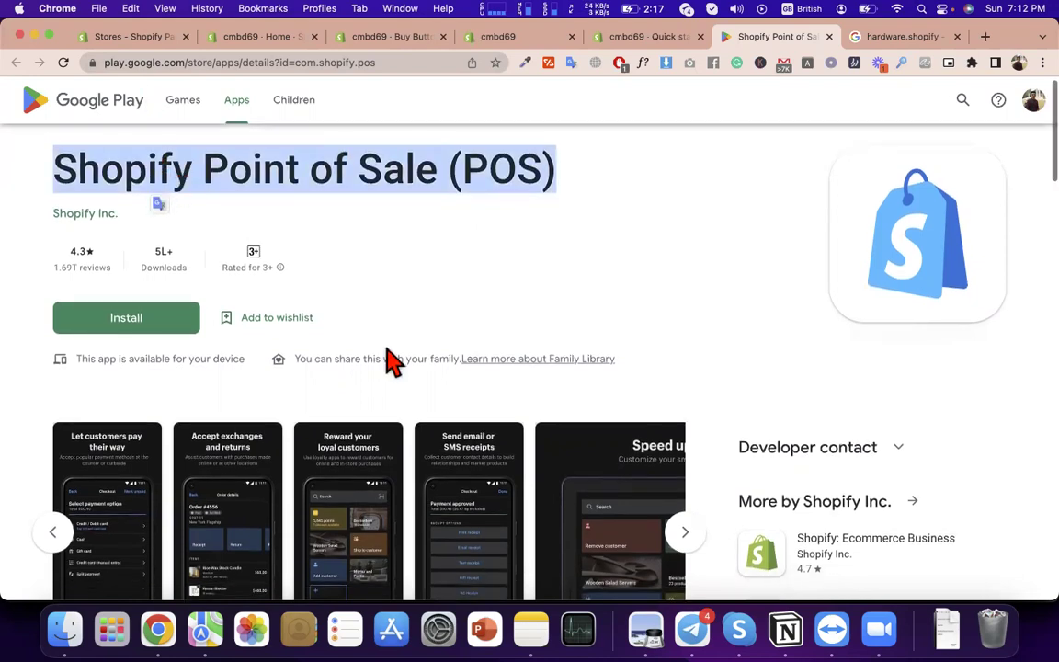
pyautogui.scroll(-1, 385, 359)
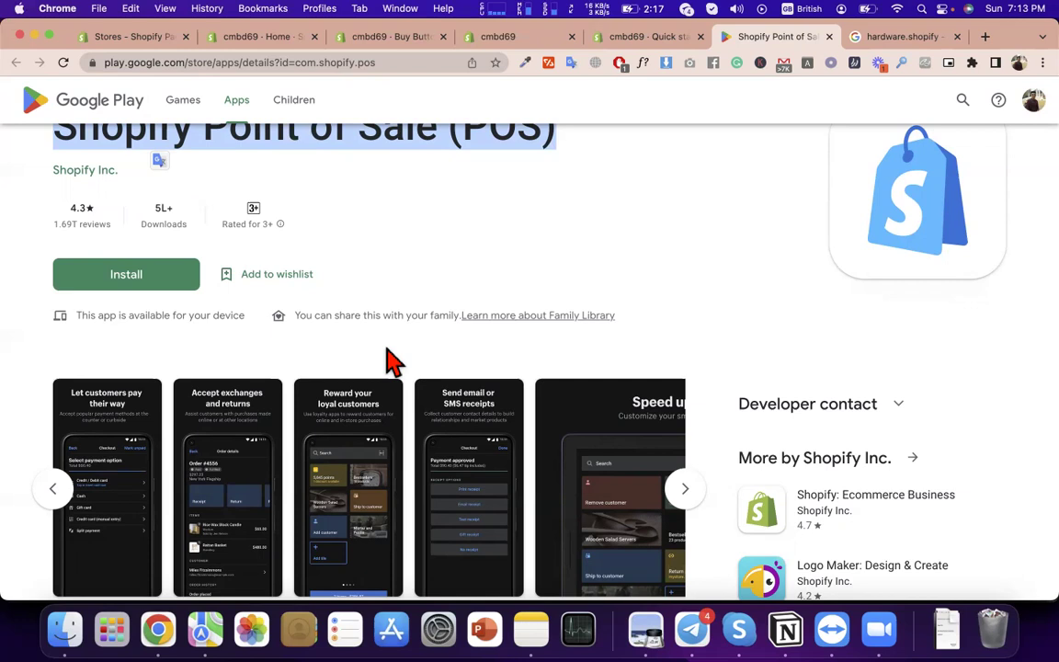
pyautogui.scroll(-2, 391, 361)
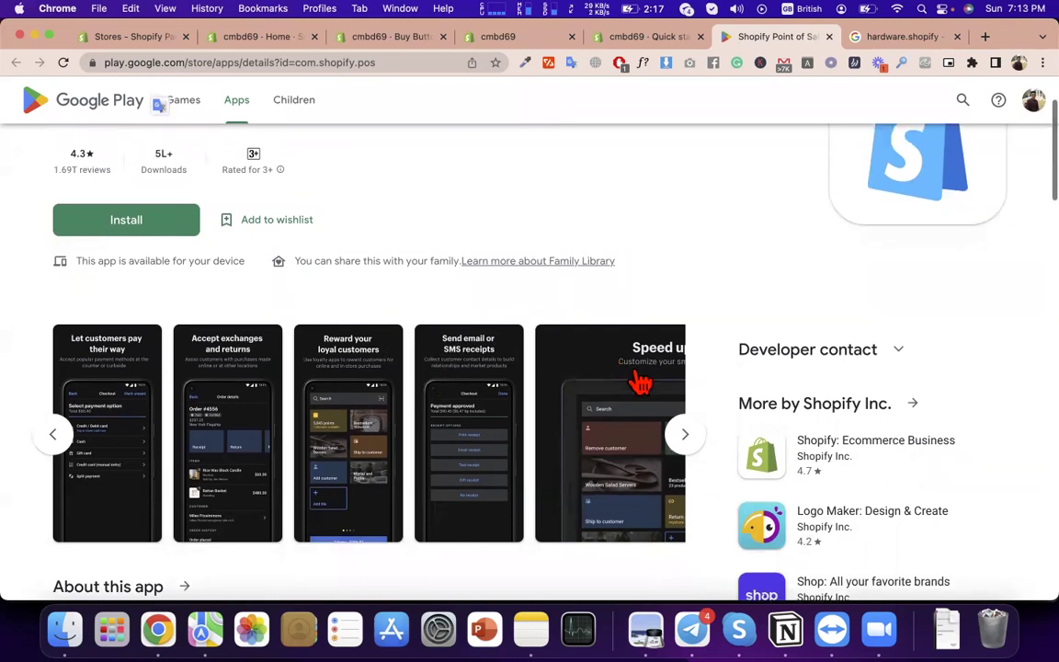
pyautogui.scroll(3, 641, 382)
pyautogui.click(658, 38)
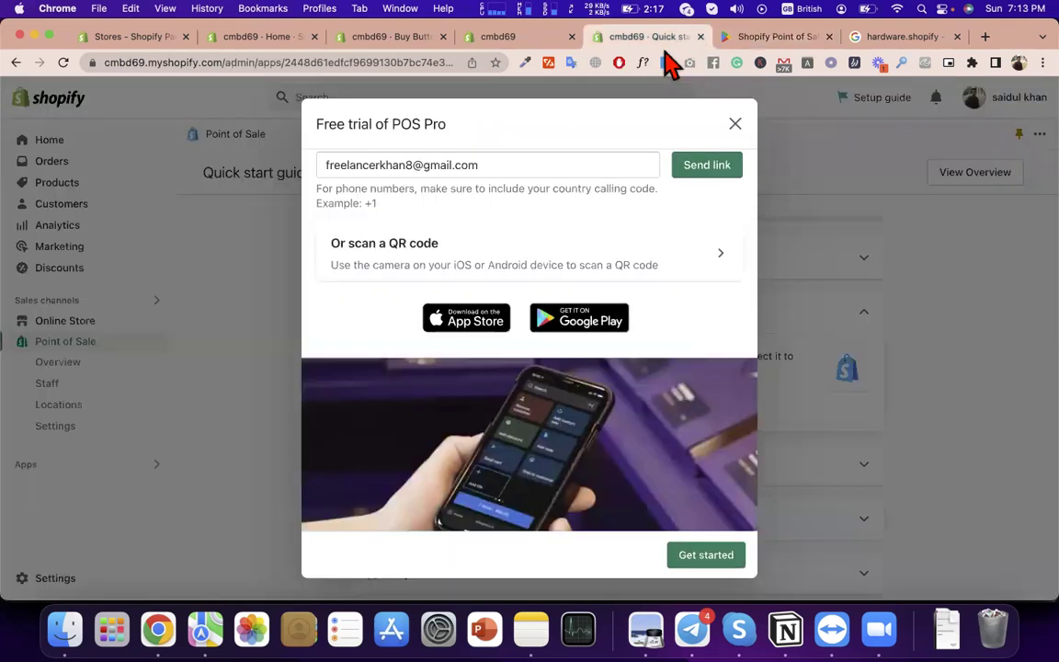
# Dismiss the POS Pro free-trial notice, expand Order hardware, and return to the hardware.shopify results.
pyautogui.click(734, 124)
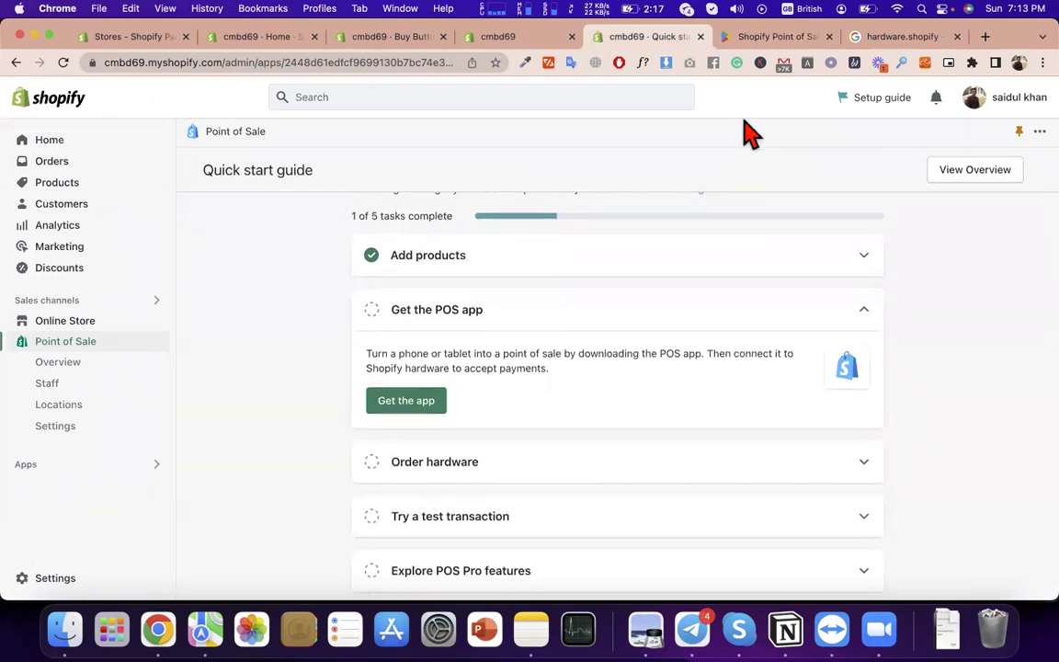
pyautogui.click(869, 470)
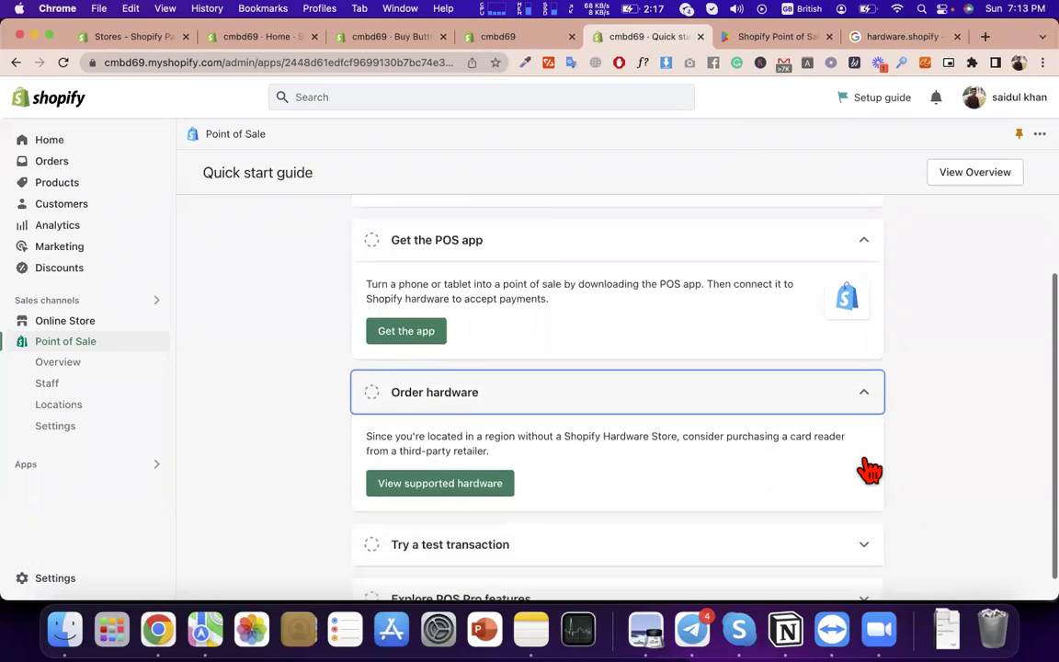
pyautogui.click(906, 38)
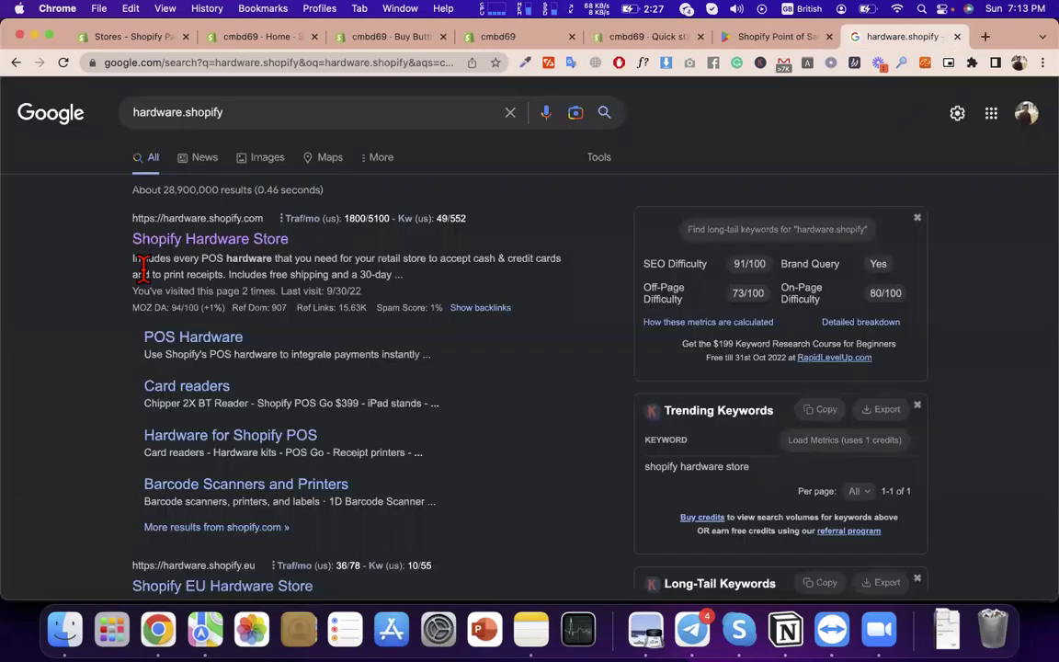
# Open the Shopify Hardware Store site and browse its hardware categories menu.
pyautogui.click(196, 248)
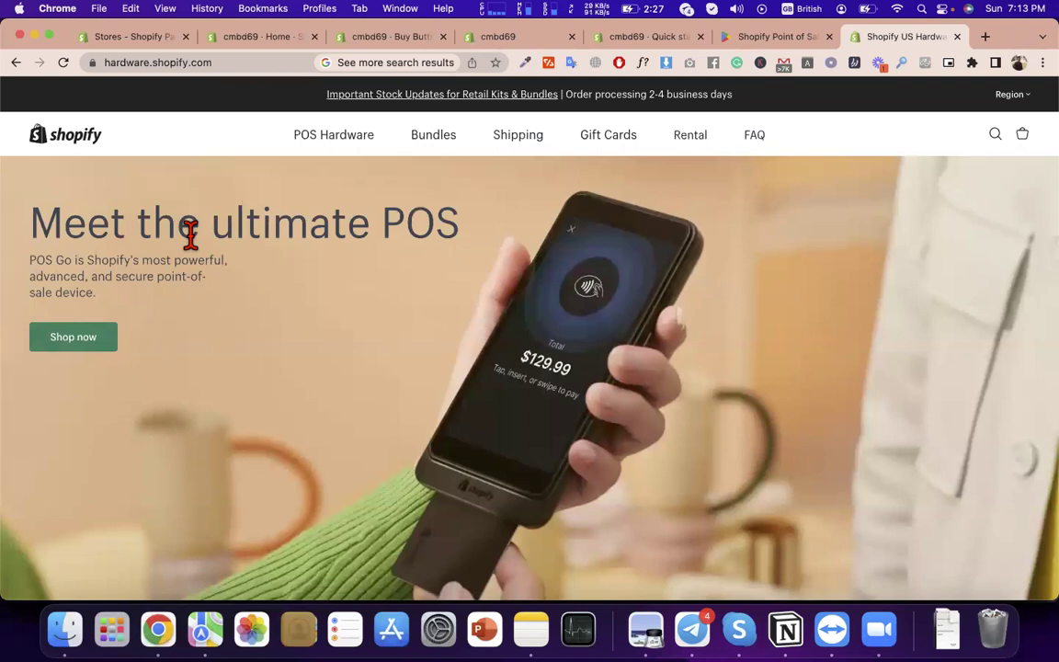
pyautogui.scroll(-10, 189, 234)
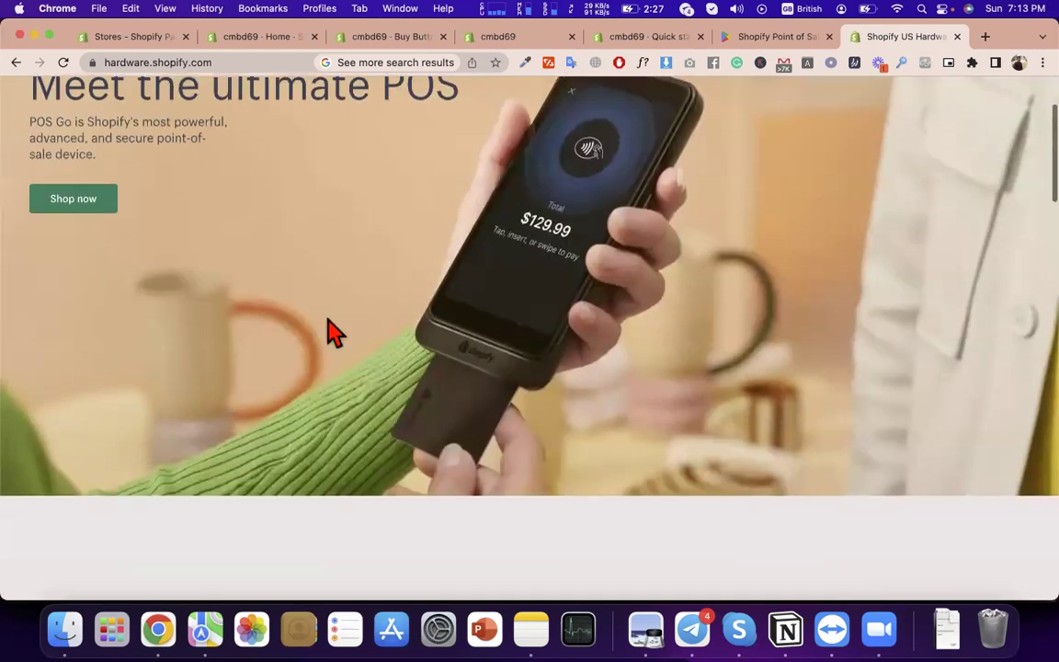
pyautogui.scroll(-4, 333, 332)
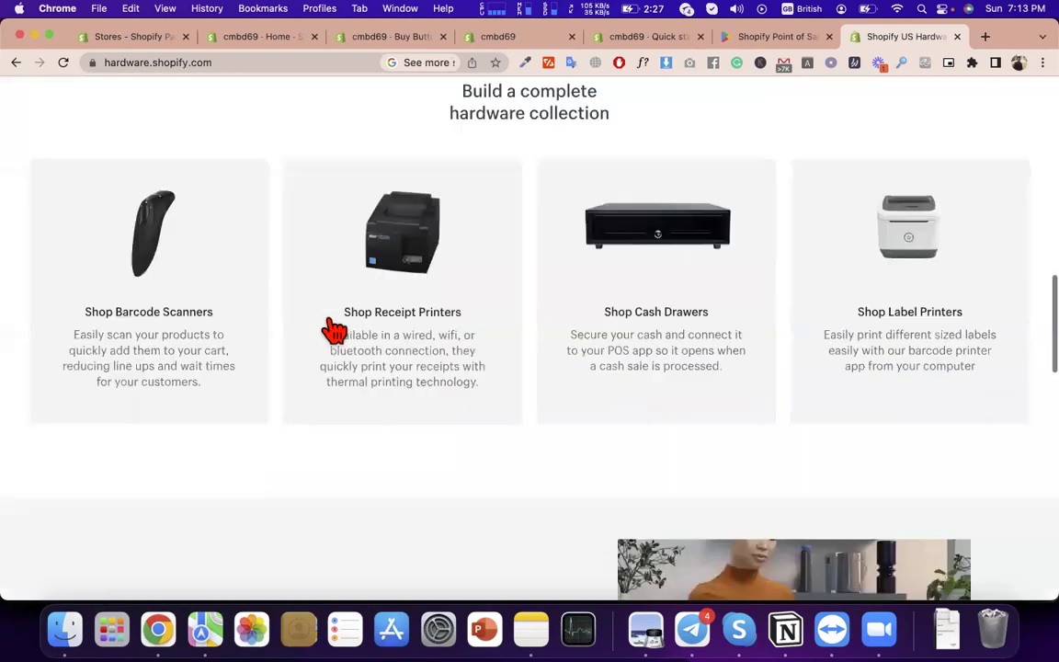
pyautogui.scroll(15, 538, 129)
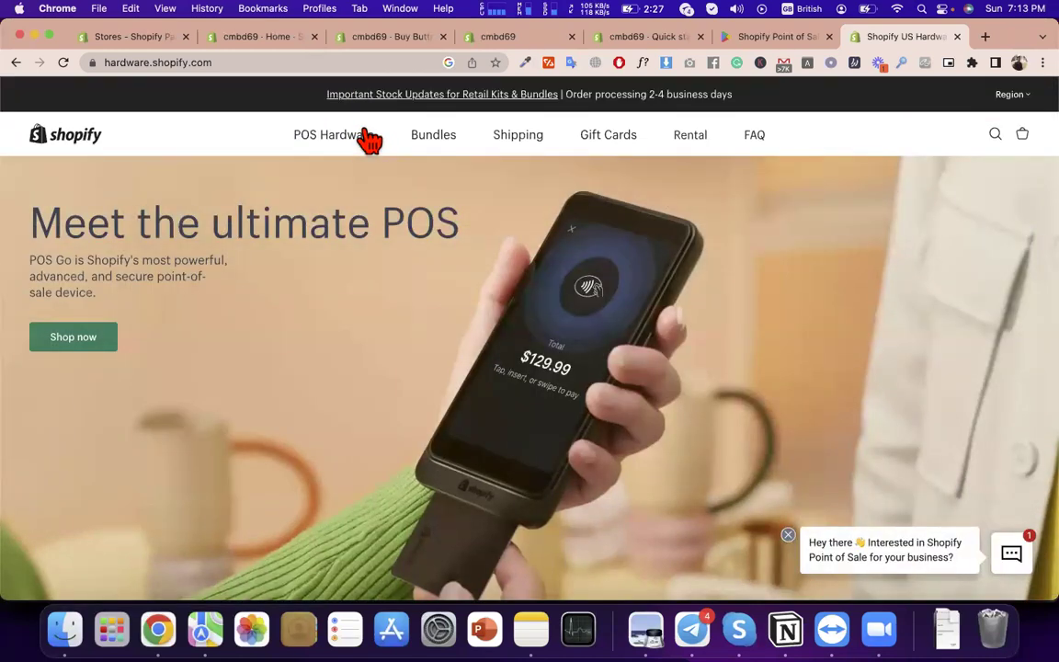
pyautogui.moveTo(336, 140)
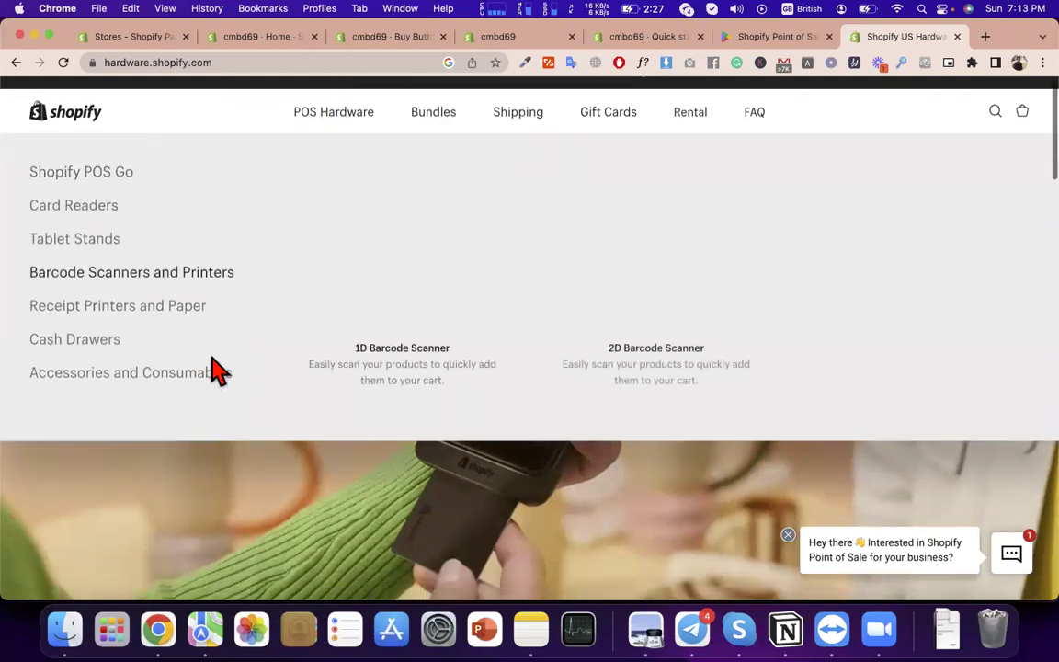
pyautogui.click(515, 138)
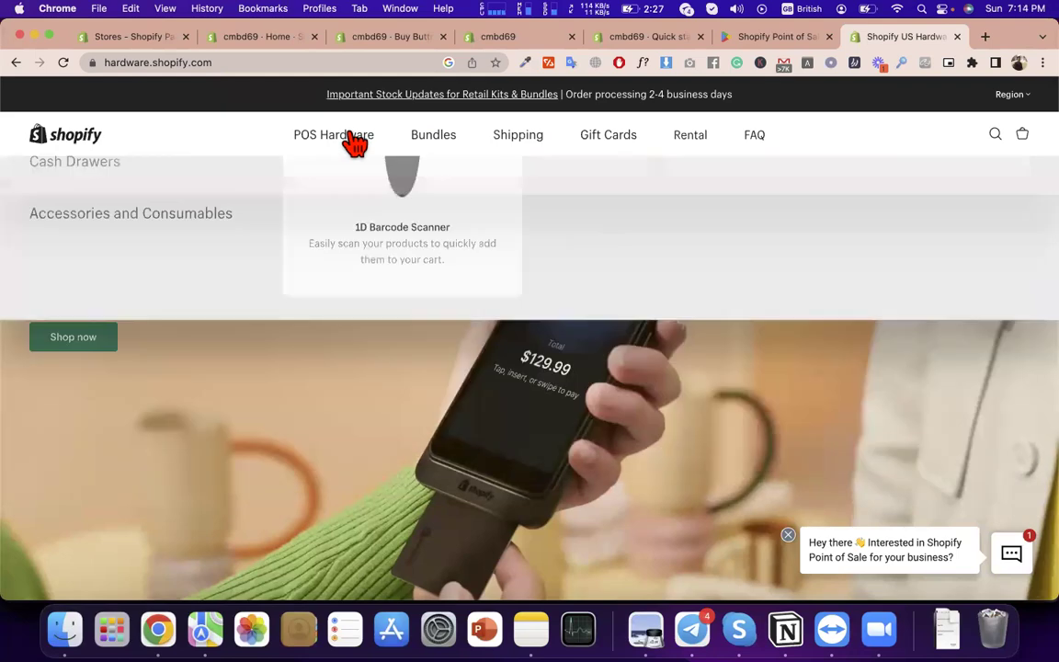
pyautogui.click(352, 140)
pyautogui.click(354, 139)
pyautogui.scroll(-10, 473, 356)
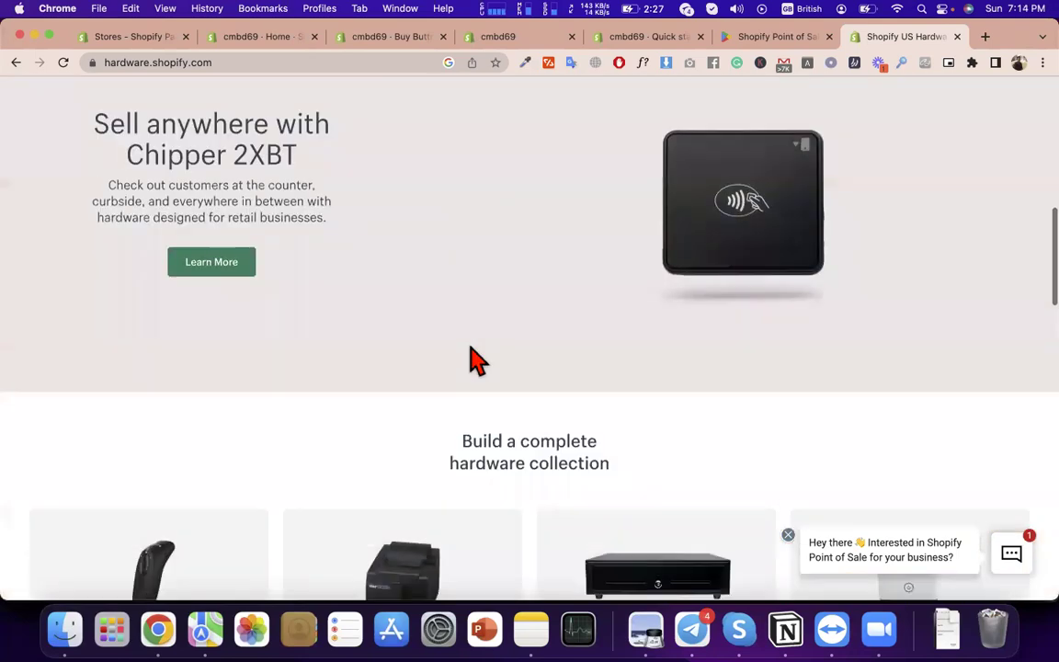
pyautogui.scroll(9, 473, 360)
# Review the POS Go collection: POS Go and Case $429, POS Go $399, Case $39.
pyautogui.click(64, 292)
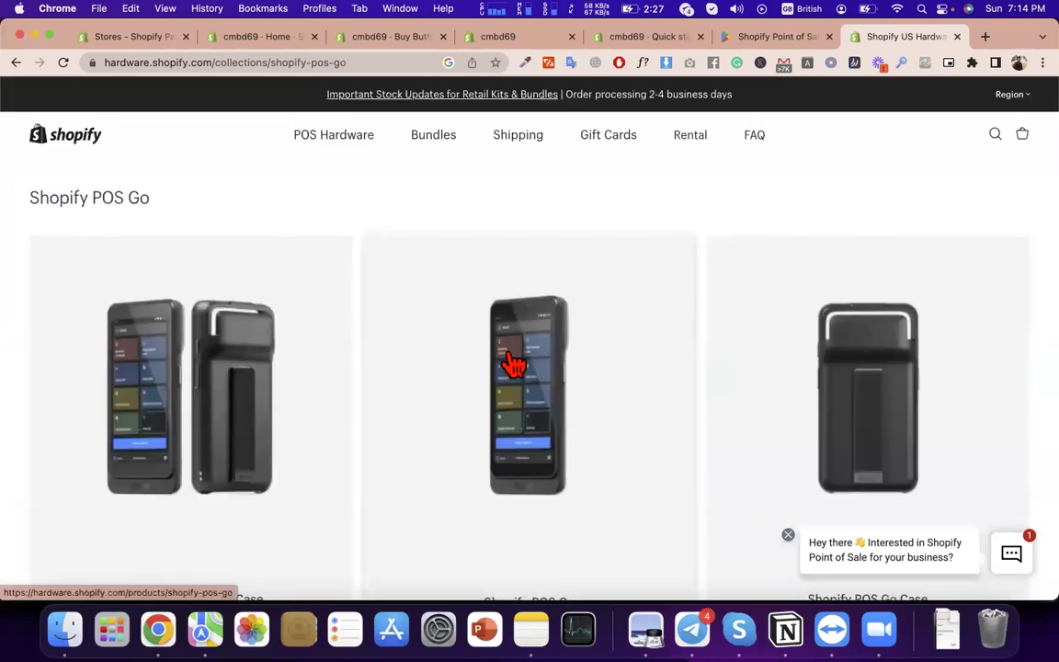
pyautogui.scroll(-3, 513, 366)
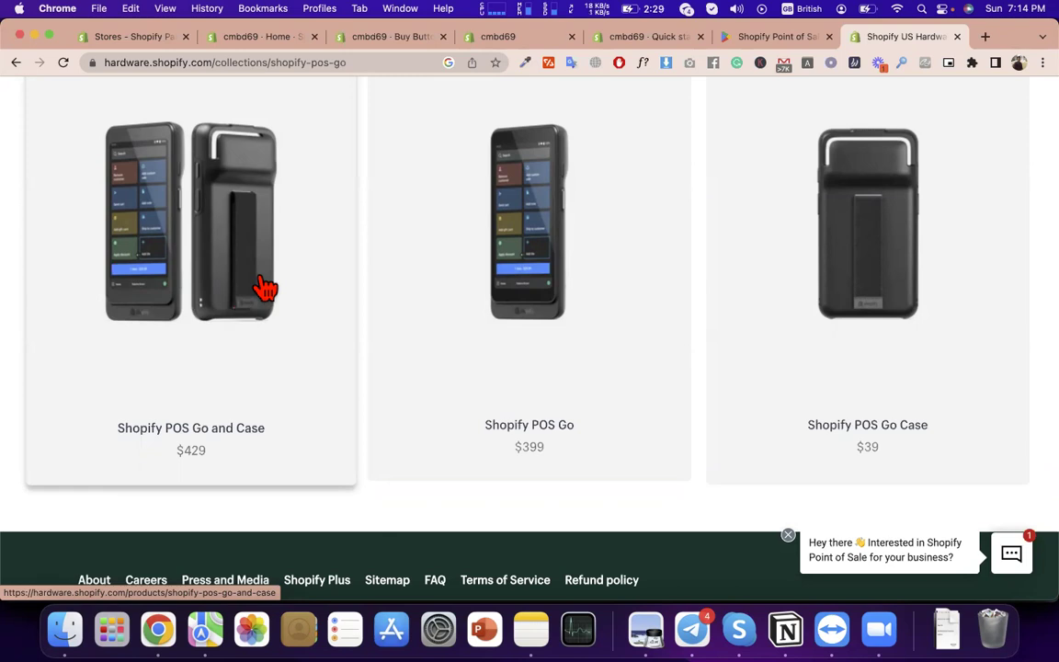
pyautogui.scroll(5, 264, 288)
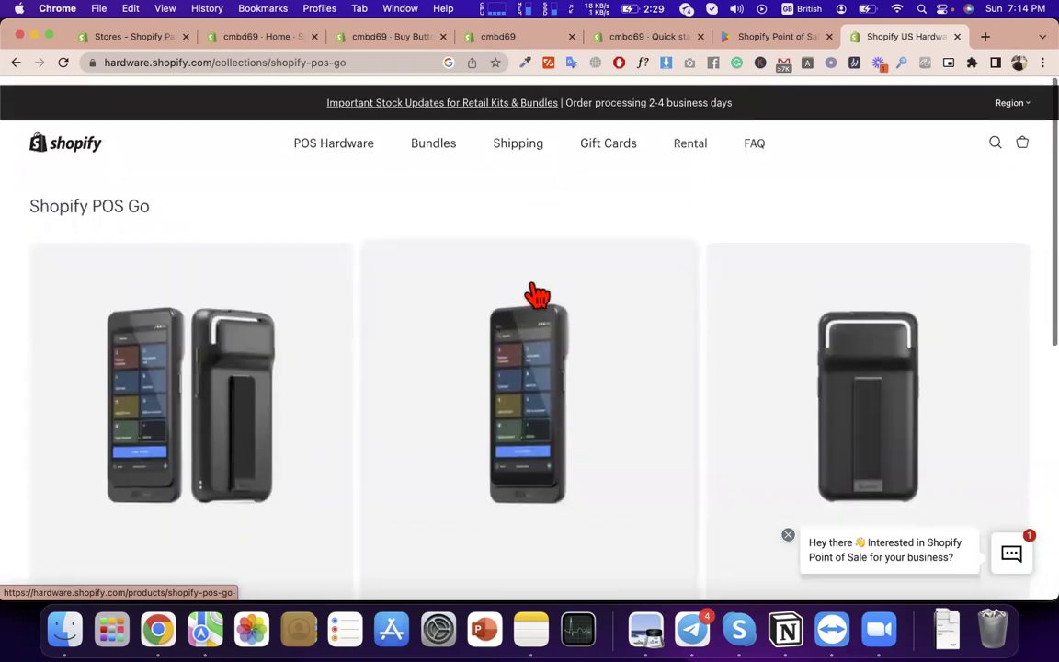
# Open the Card Readers collection and look over its products and prices.
pyautogui.moveTo(360, 143)
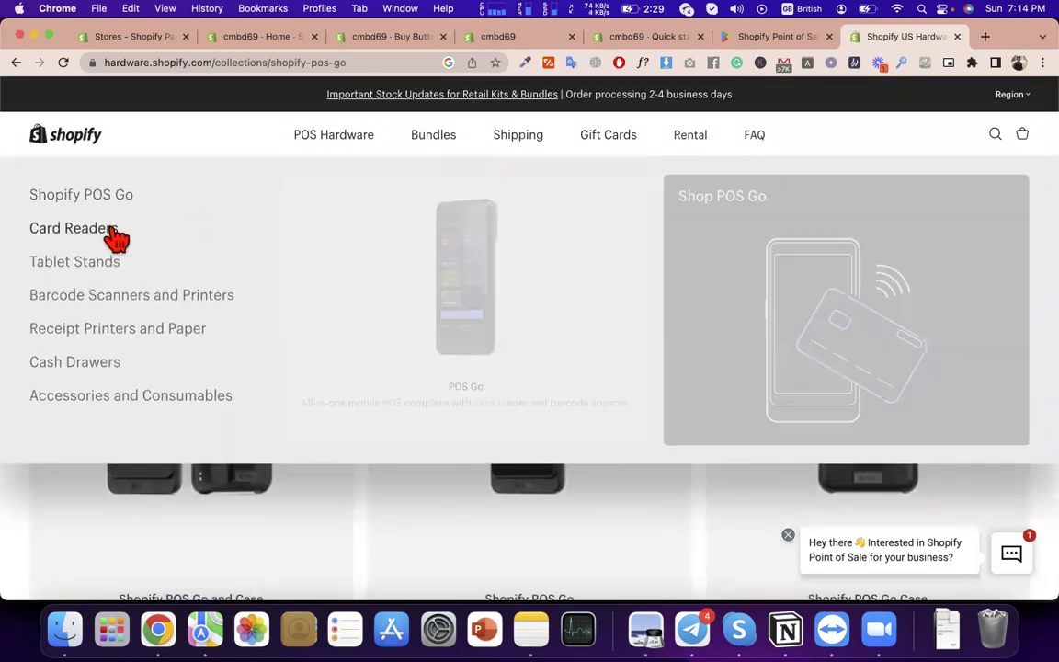
pyautogui.click(113, 237)
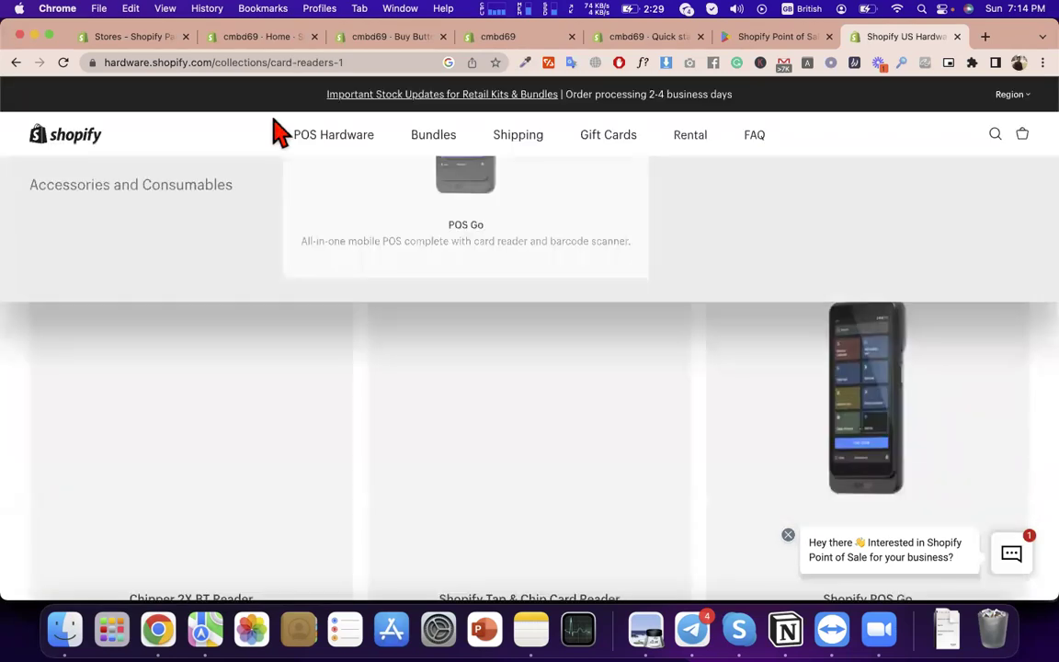
pyautogui.scroll(-2, 492, 372)
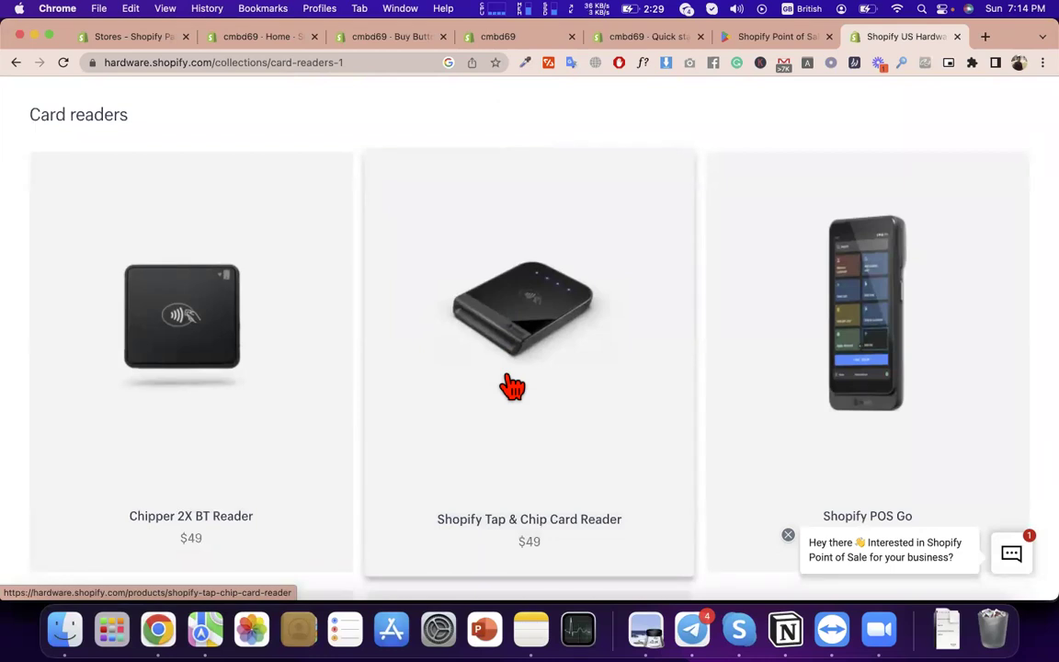
pyautogui.scroll(-8, 512, 387)
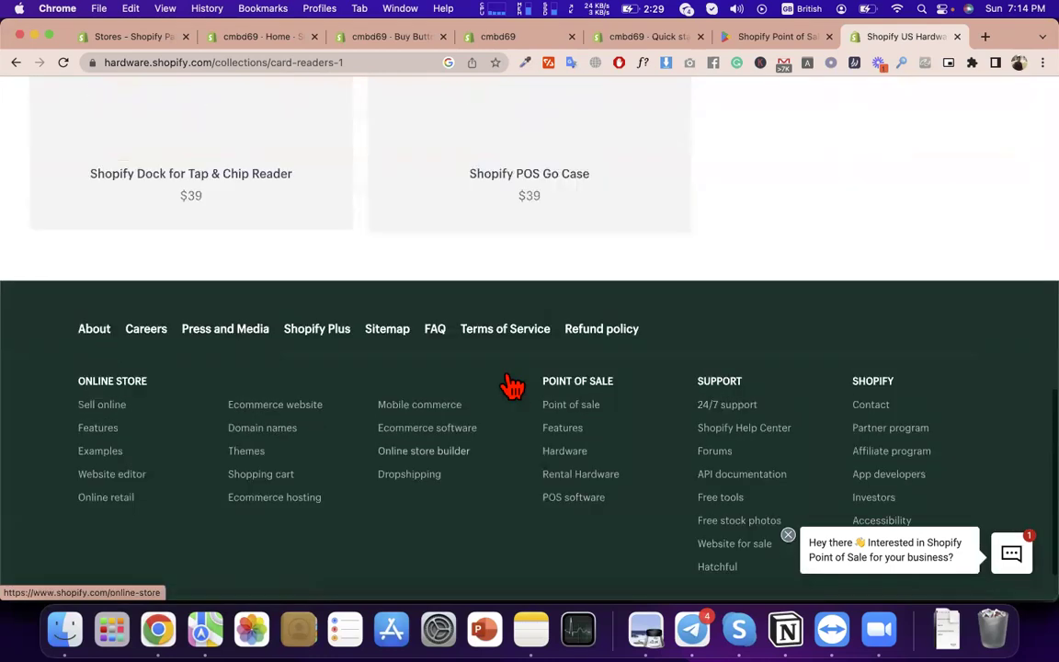
pyautogui.scroll(4, 512, 387)
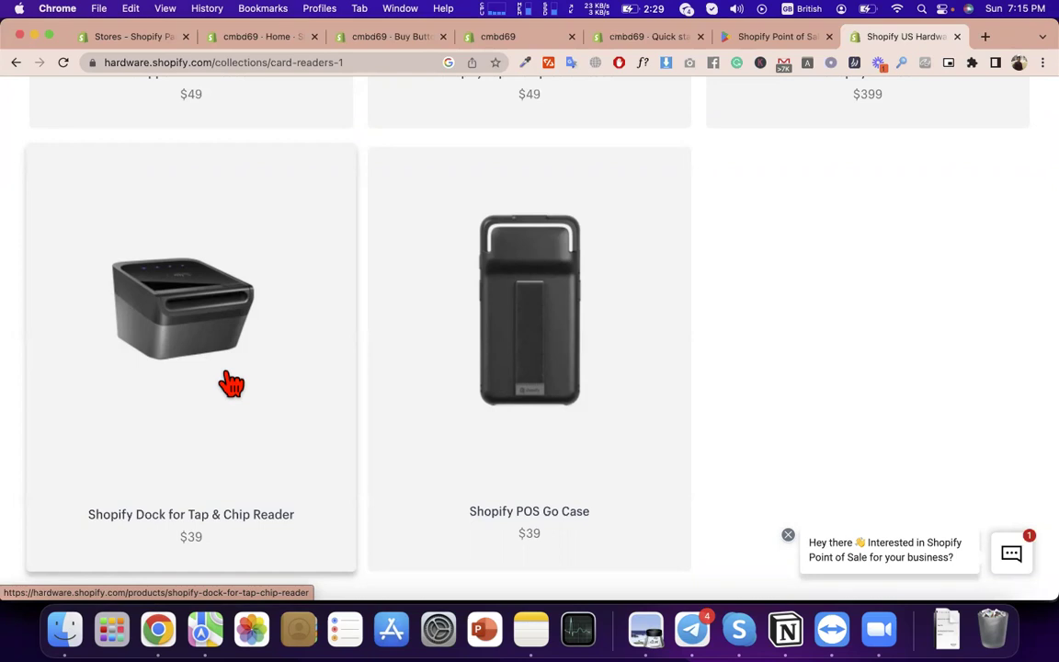
pyautogui.scroll(10, 231, 384)
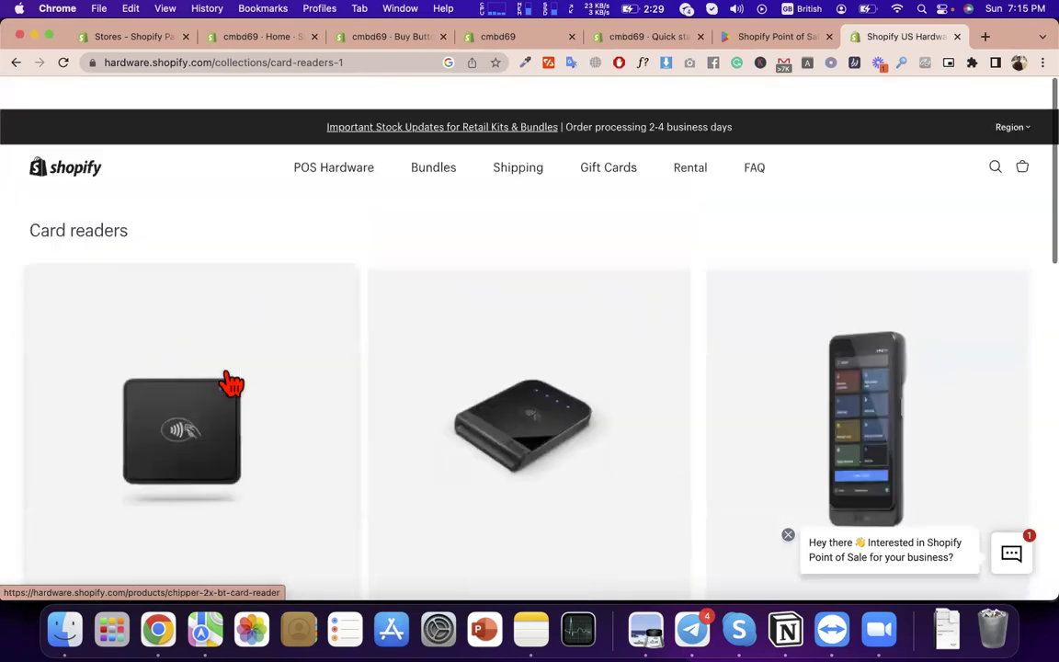
# Go back to the hardware store home page with its 'Meet the ultimate POS' banner.
pyautogui.moveTo(361, 146)
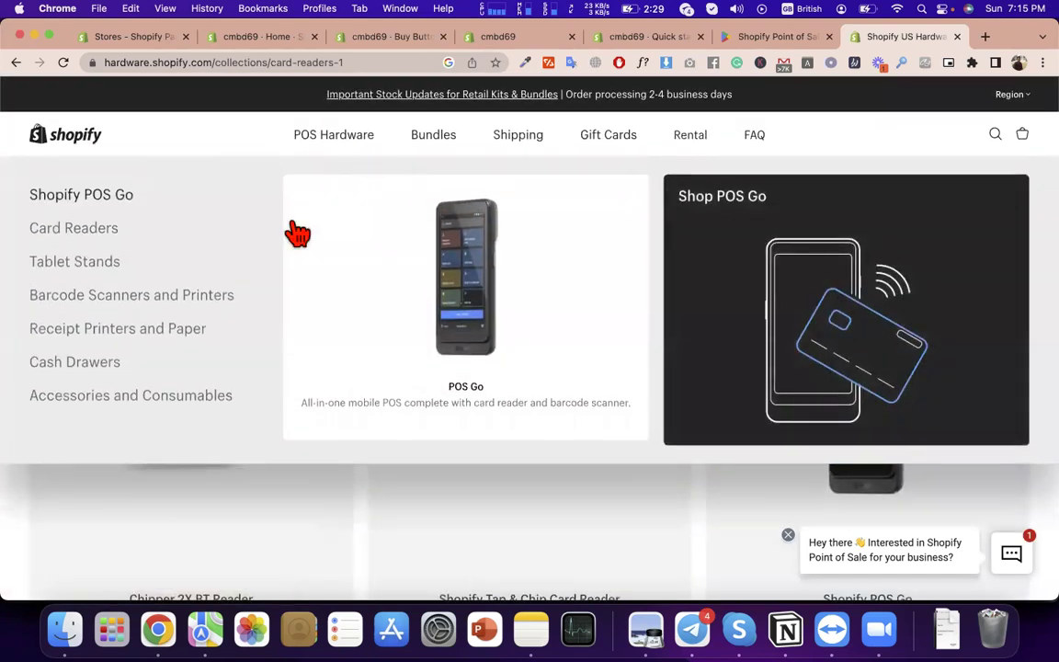
pyautogui.scroll(-2, 272, 561)
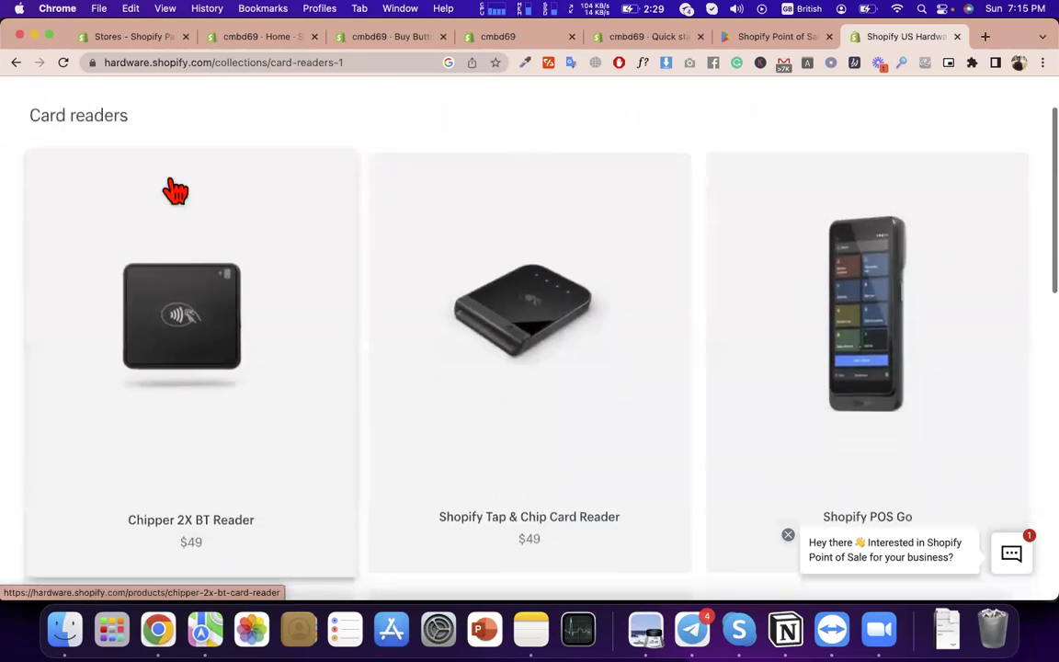
pyautogui.scroll(3, 110, 165)
pyautogui.click(73, 150)
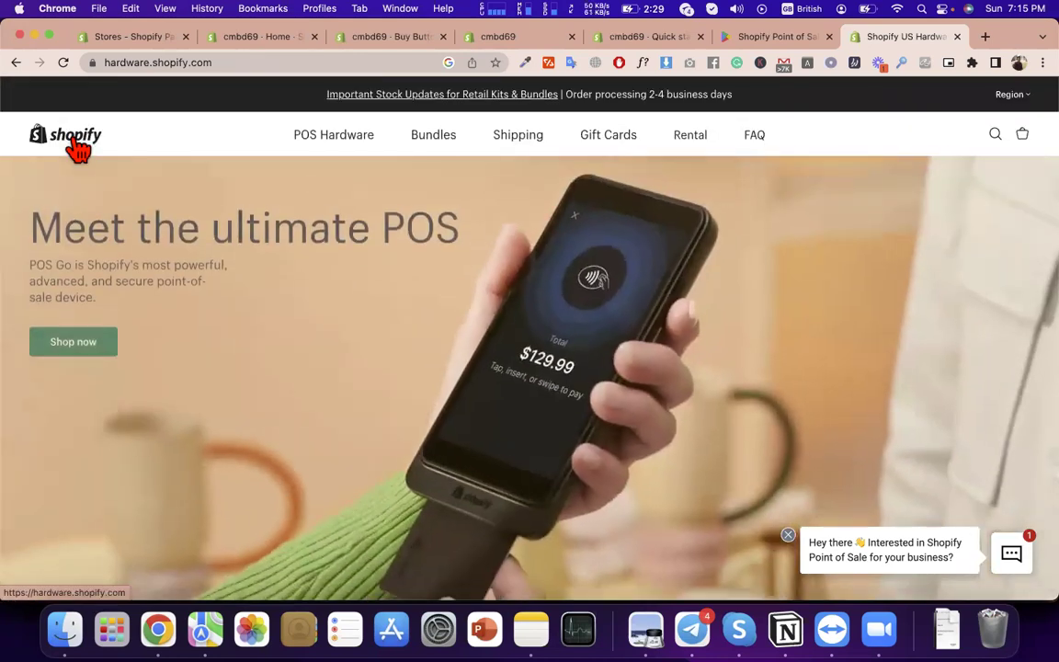
# Check the Fello hardware rentals quote page, close it, and return to the POS quick start guide.
pyautogui.scroll(-10, 78, 150)
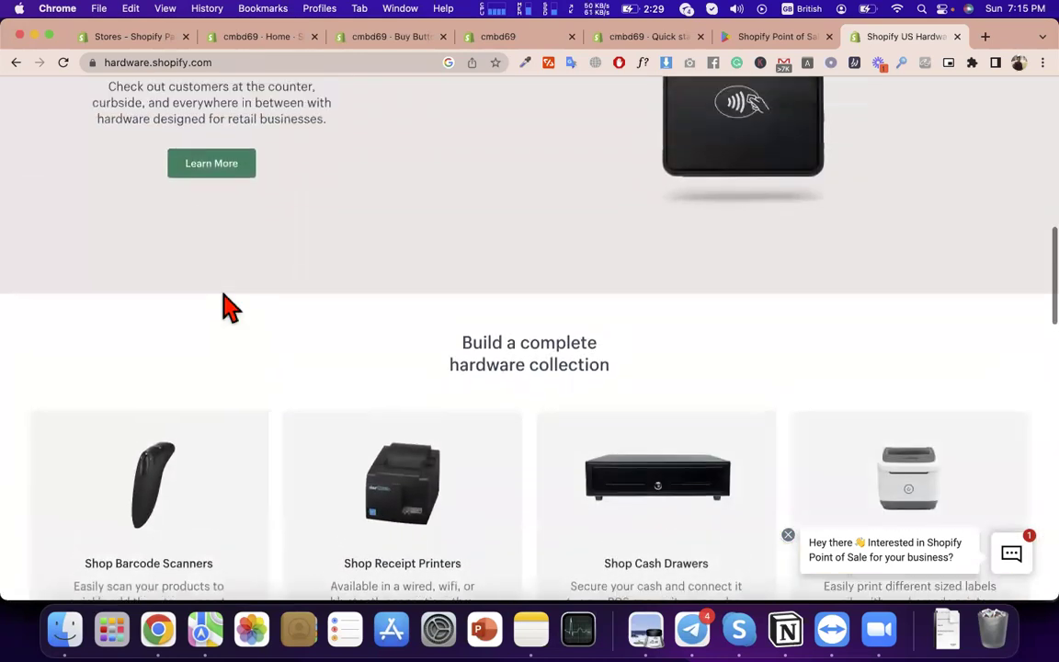
pyautogui.scroll(-15, 229, 308)
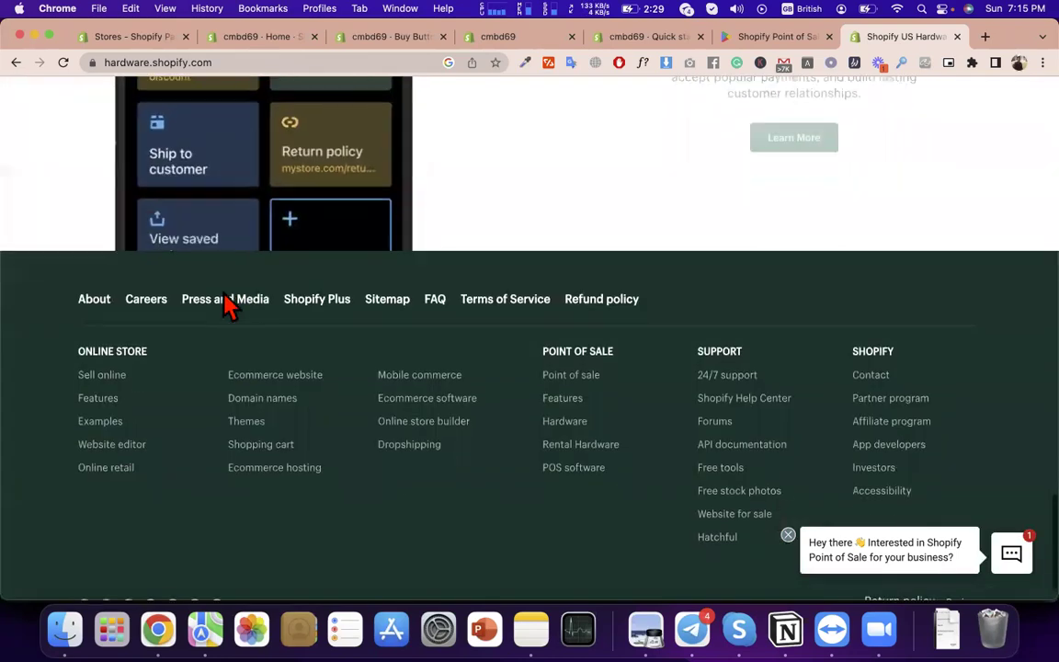
pyautogui.scroll(1, 757, 194)
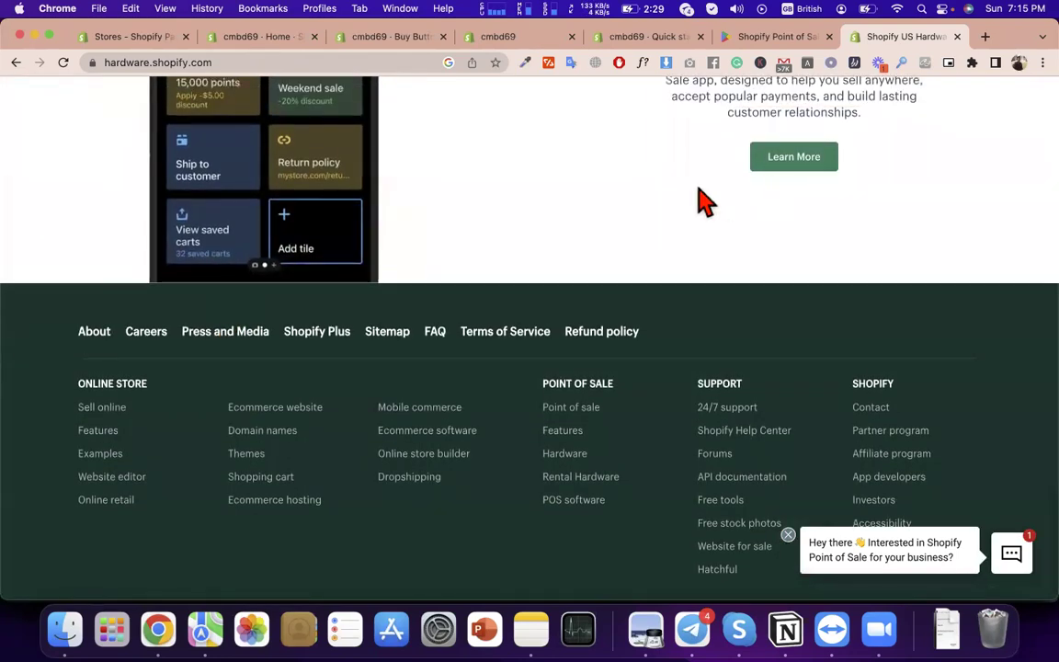
pyautogui.scroll(5, 703, 202)
pyautogui.scroll(2, 322, 147)
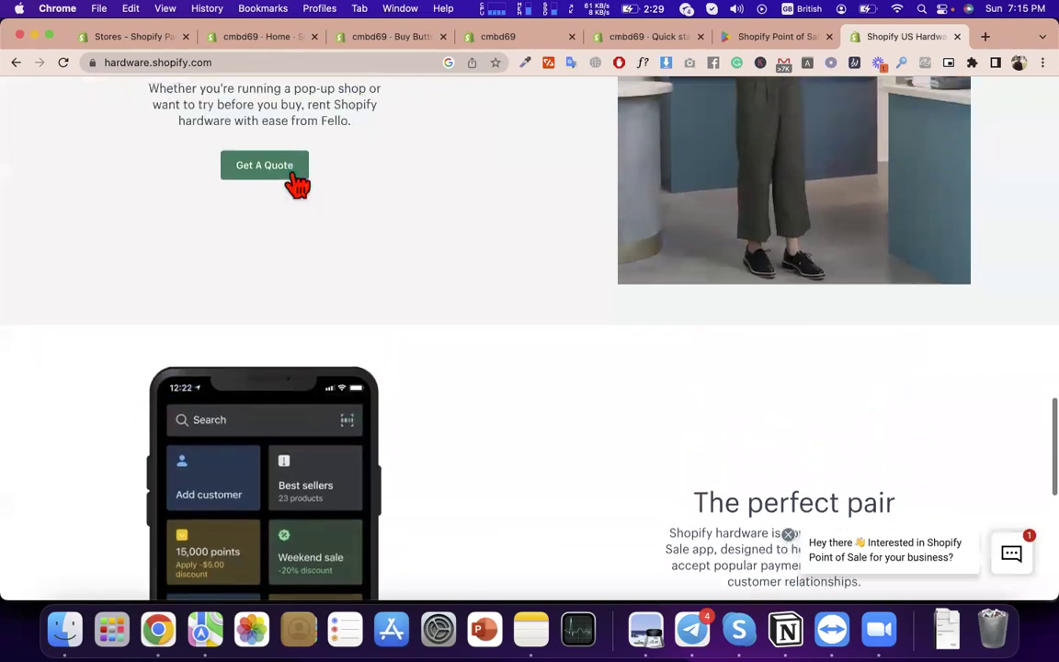
pyautogui.click(284, 172)
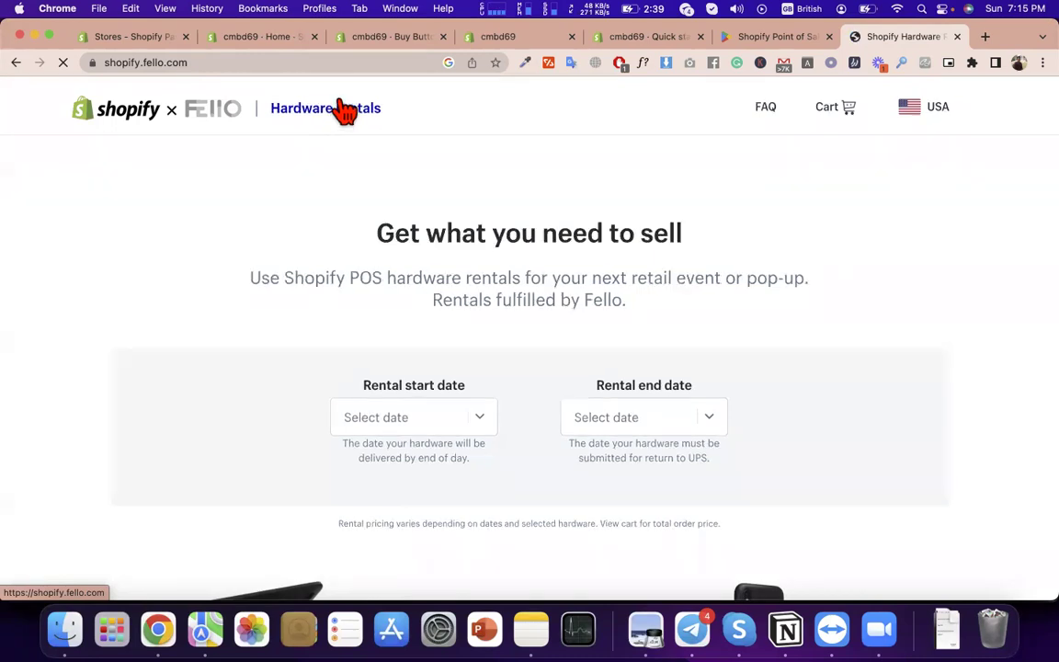
pyautogui.click(958, 36)
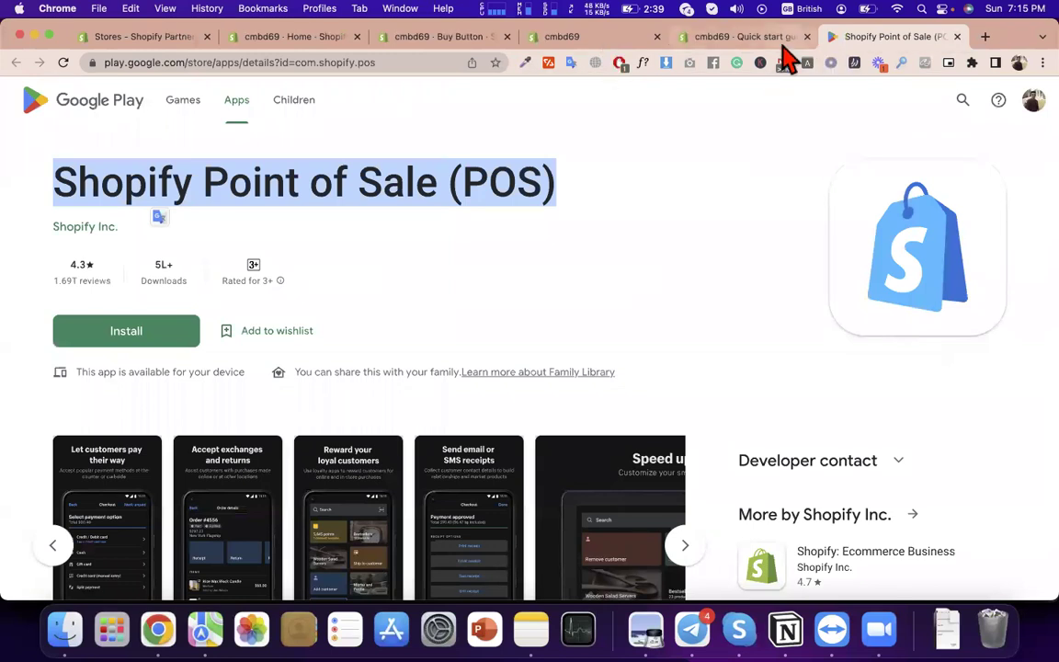
pyautogui.click(745, 37)
# Expand Try a test transaction and select its description, revealing the 5:55 tutorial video.
pyautogui.scroll(-1, 809, 480)
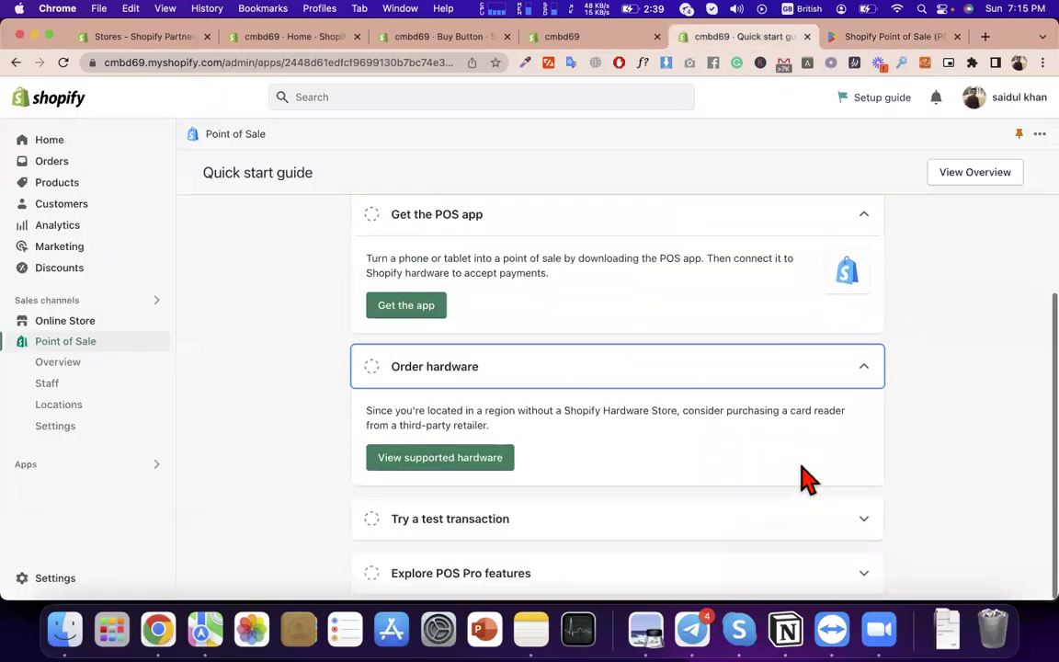
pyautogui.click(854, 529)
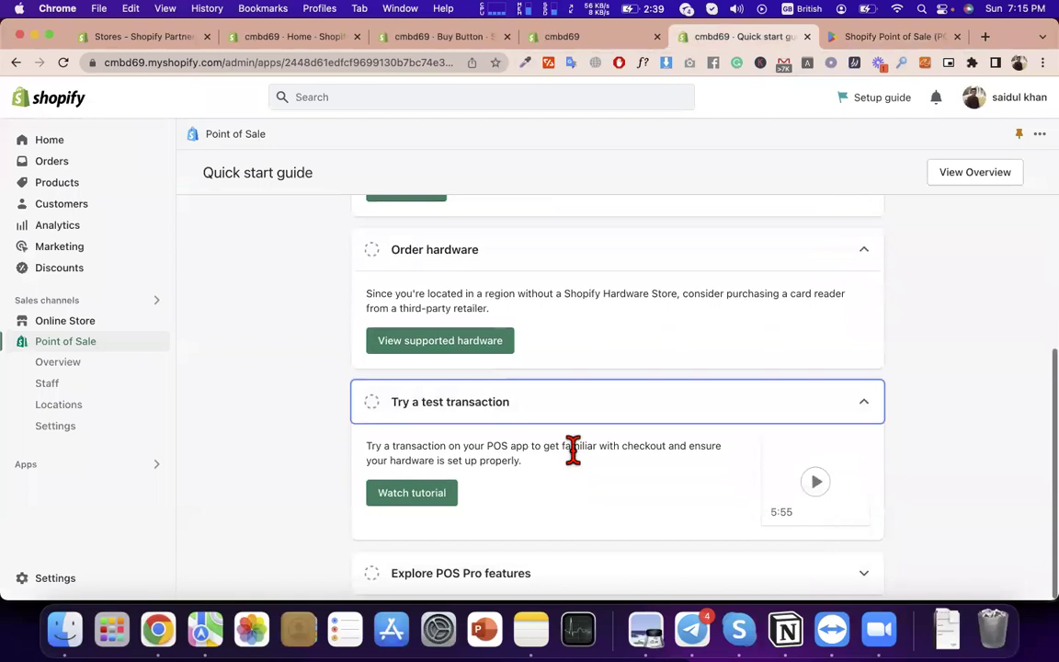
pyautogui.tripleClick(634, 457)
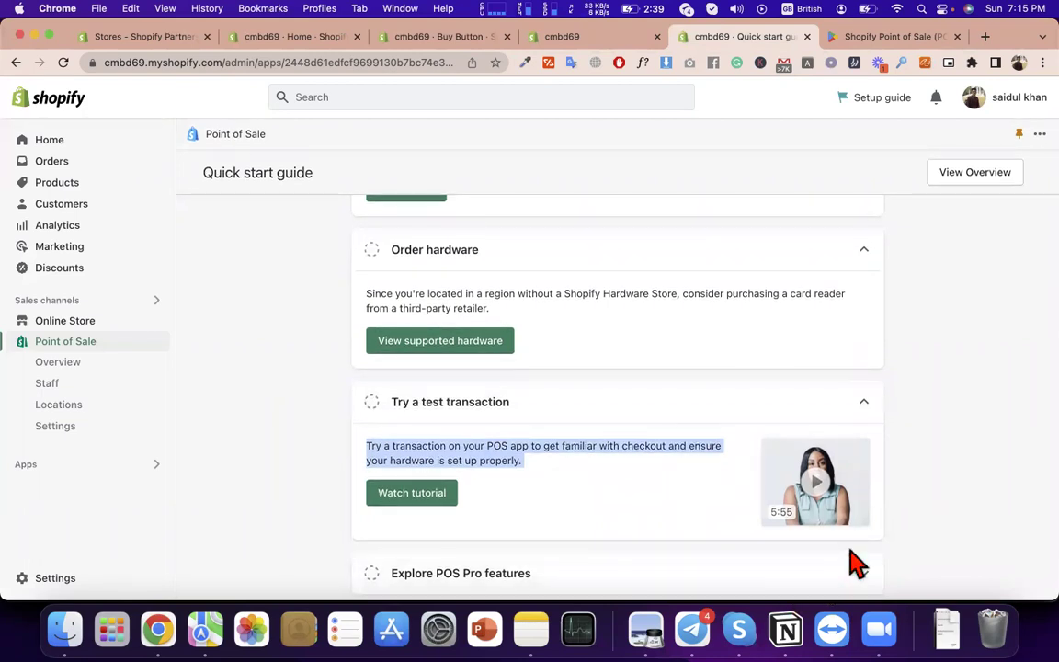
pyautogui.scroll(5, 855, 563)
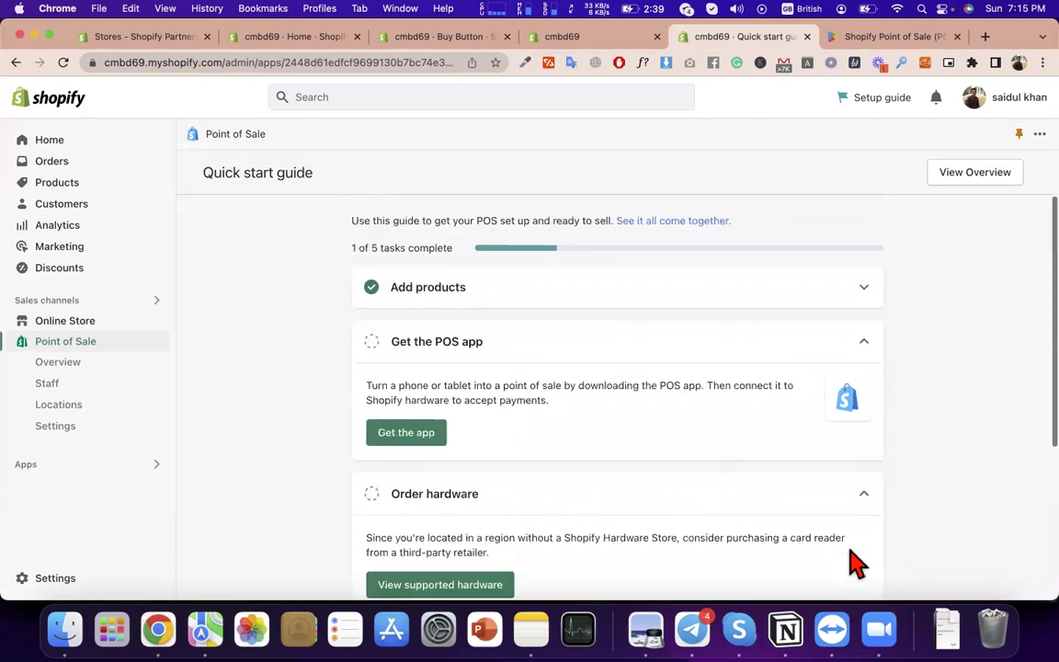
# Scroll through the Point of Sale Overview, then open the Staff page with its POS Pro upsell.
pyautogui.click(90, 372)
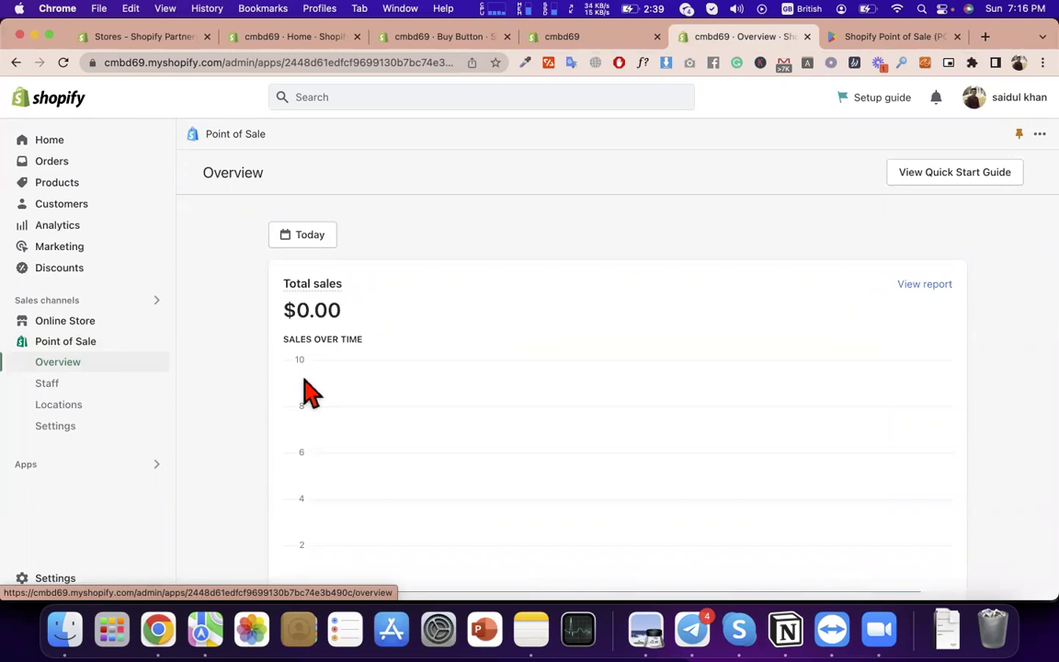
pyautogui.scroll(-10, 308, 394)
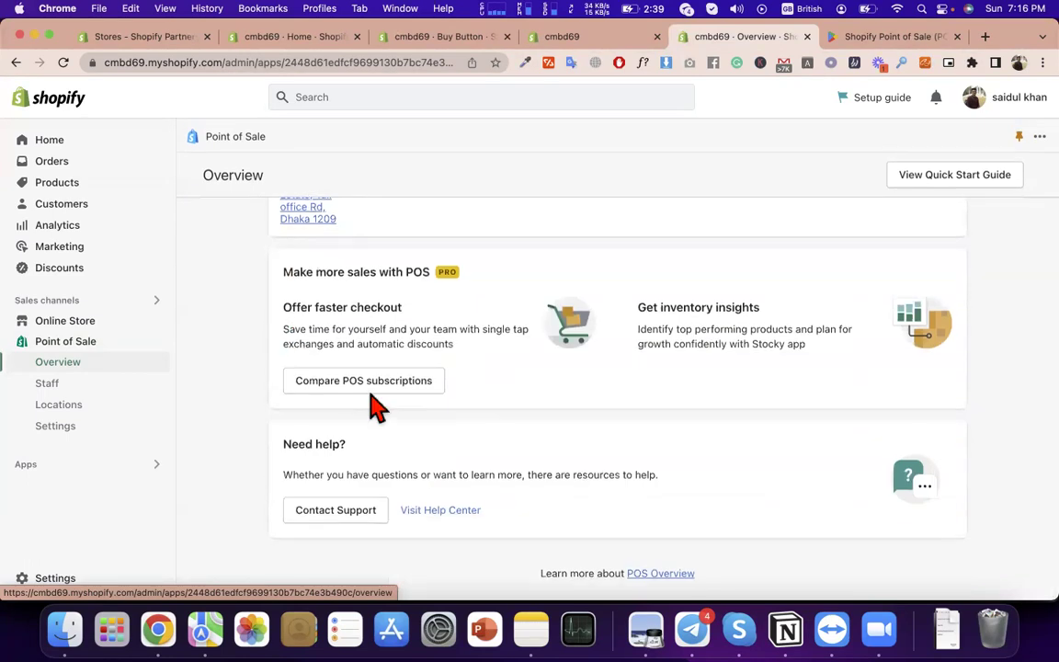
pyautogui.scroll(2, 331, 470)
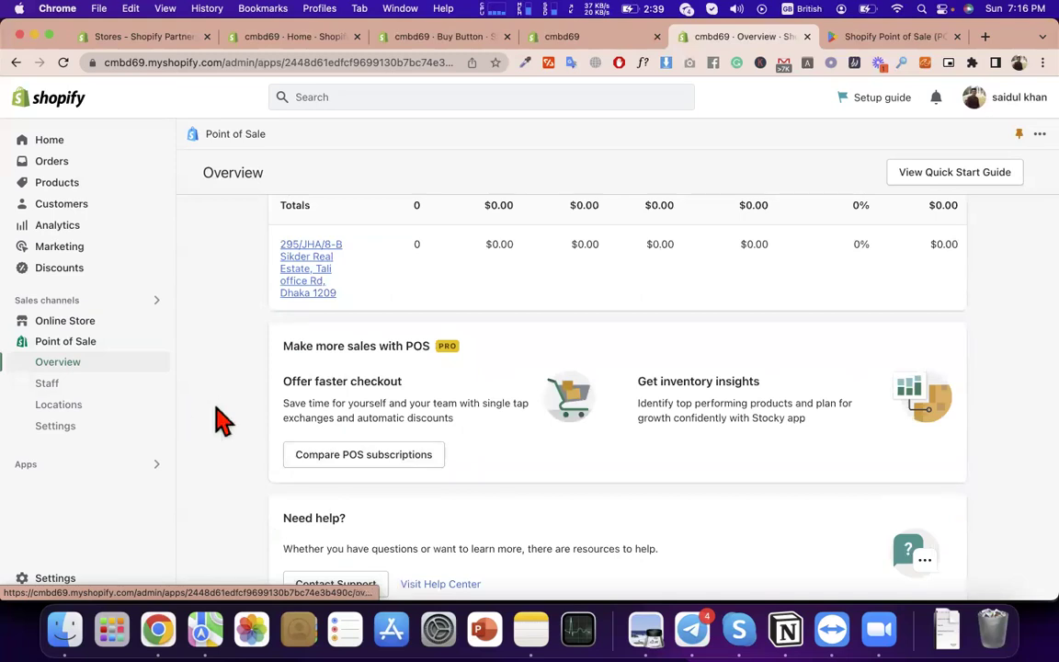
pyautogui.click(76, 383)
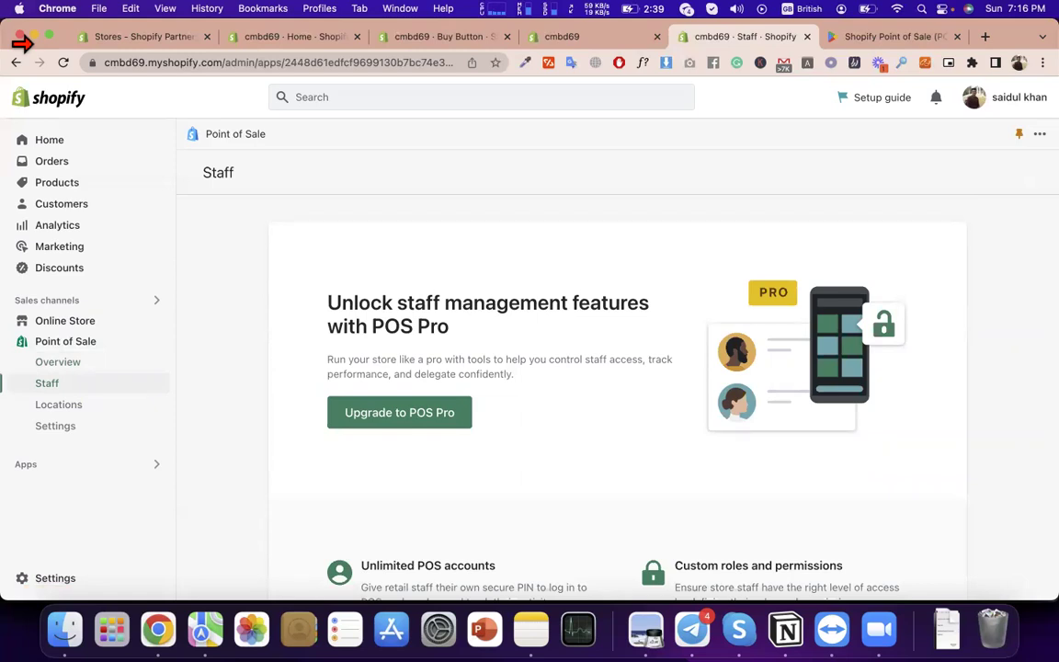
pyautogui.scroll(-4, 402, 315)
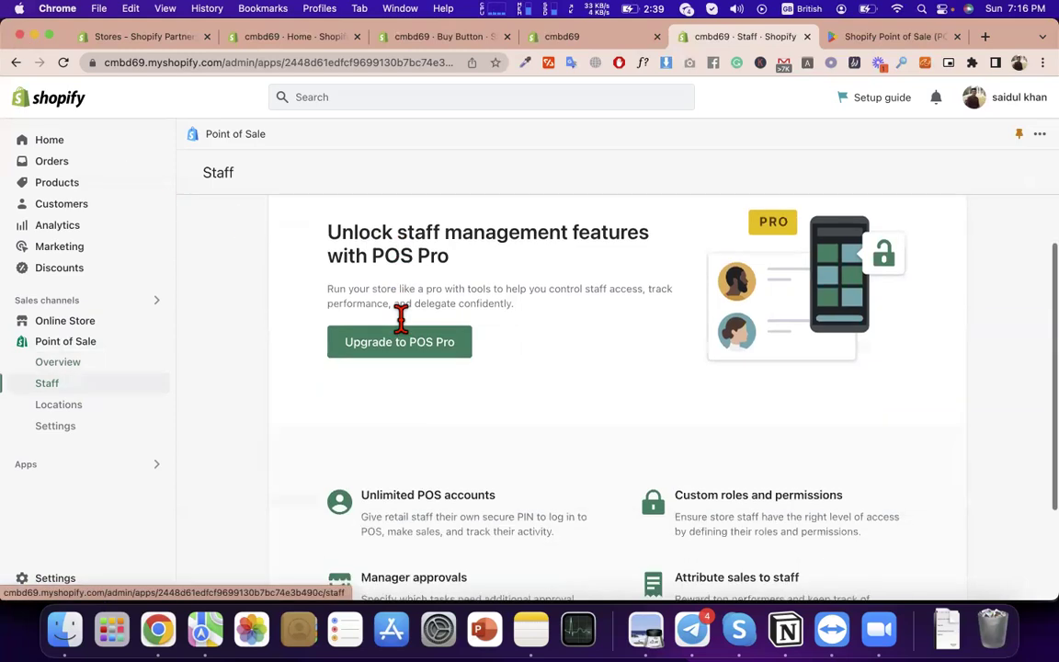
pyautogui.scroll(4, 610, 373)
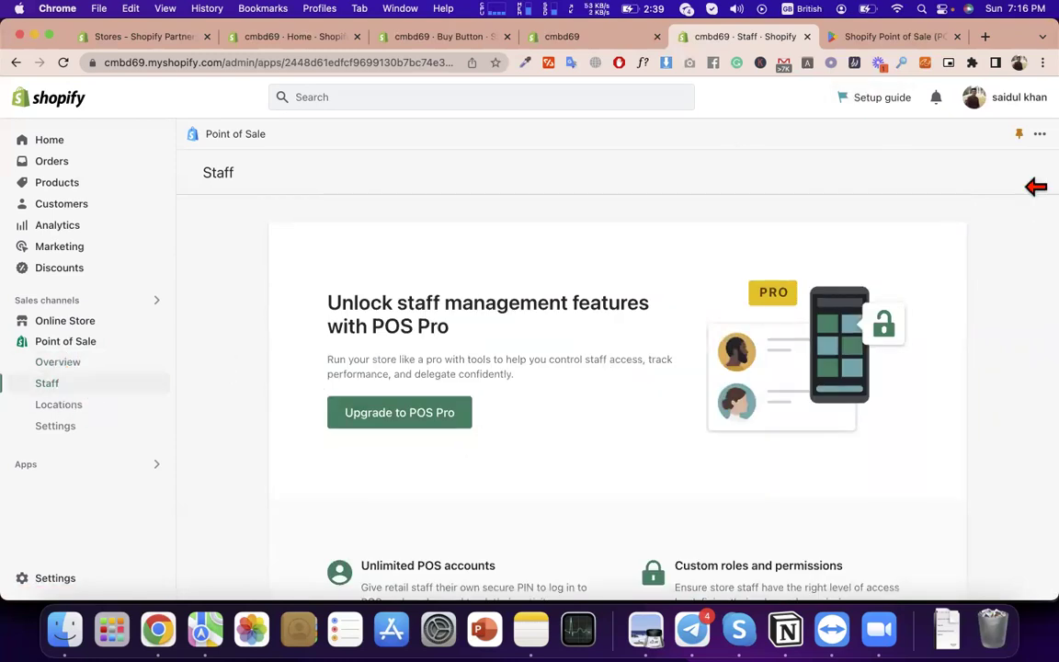
pyautogui.click(407, 431)
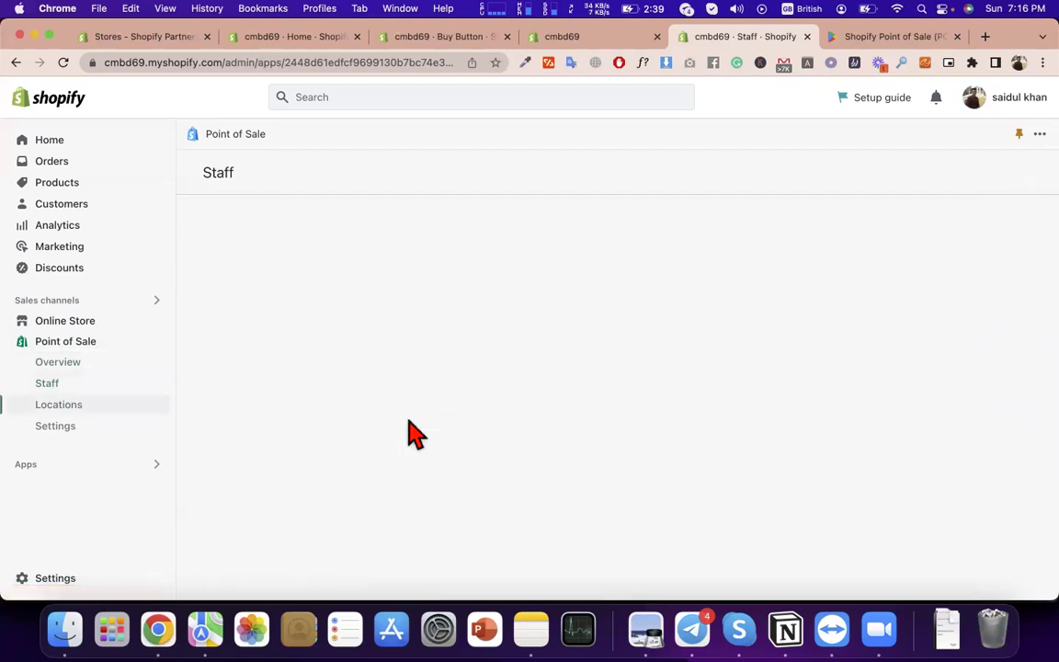
pyautogui.doubleClick(211, 175)
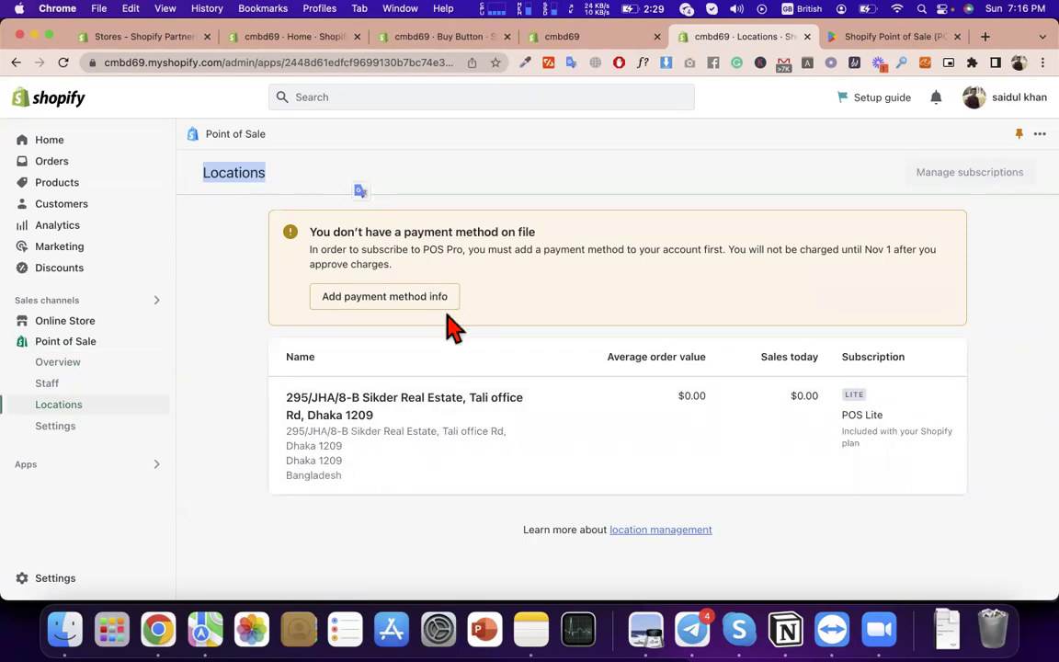
pyautogui.click(128, 386)
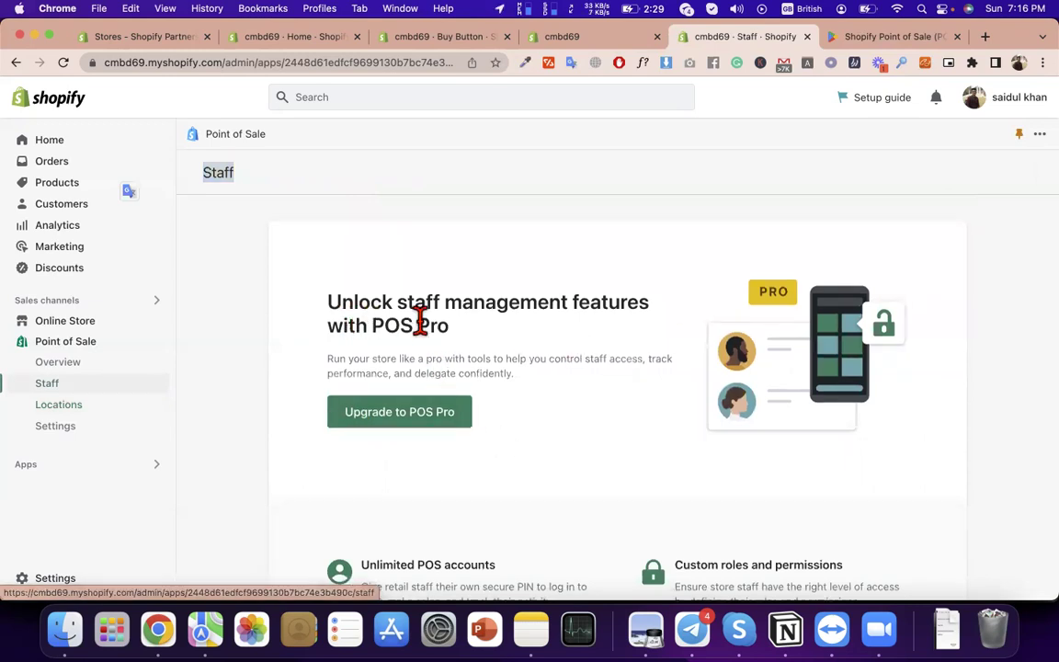
pyautogui.moveTo(373, 326); pyautogui.dragTo(450, 331)
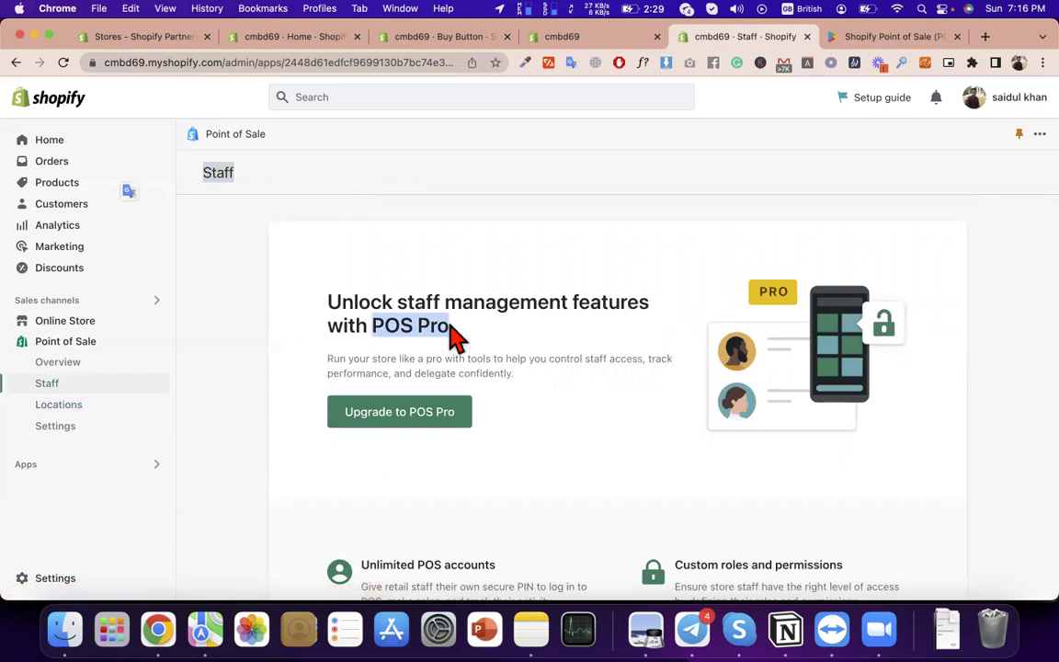
# Copy 'POS Pro' and search it on Google in a new tab.
pyautogui.press('super+c')
pyautogui.press('super+t')
pyautogui.press('super+v')
pyautogui.press('Return')
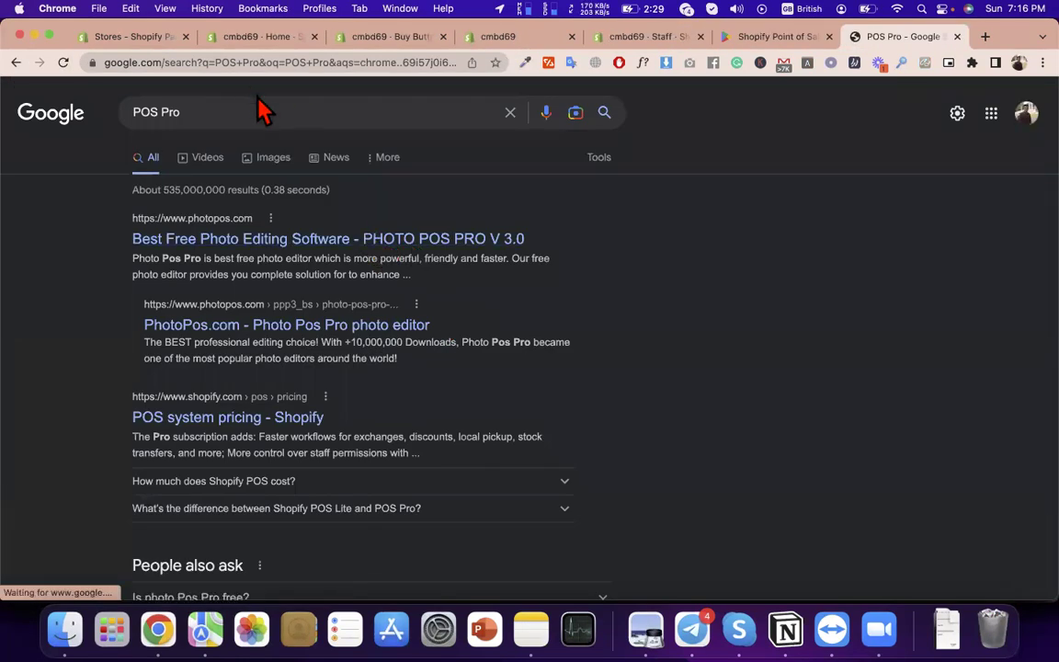
# Refine the Google query to 'pos pro shopify' and run it.
pyautogui.click(262, 112)
pyautogui.write('sho')
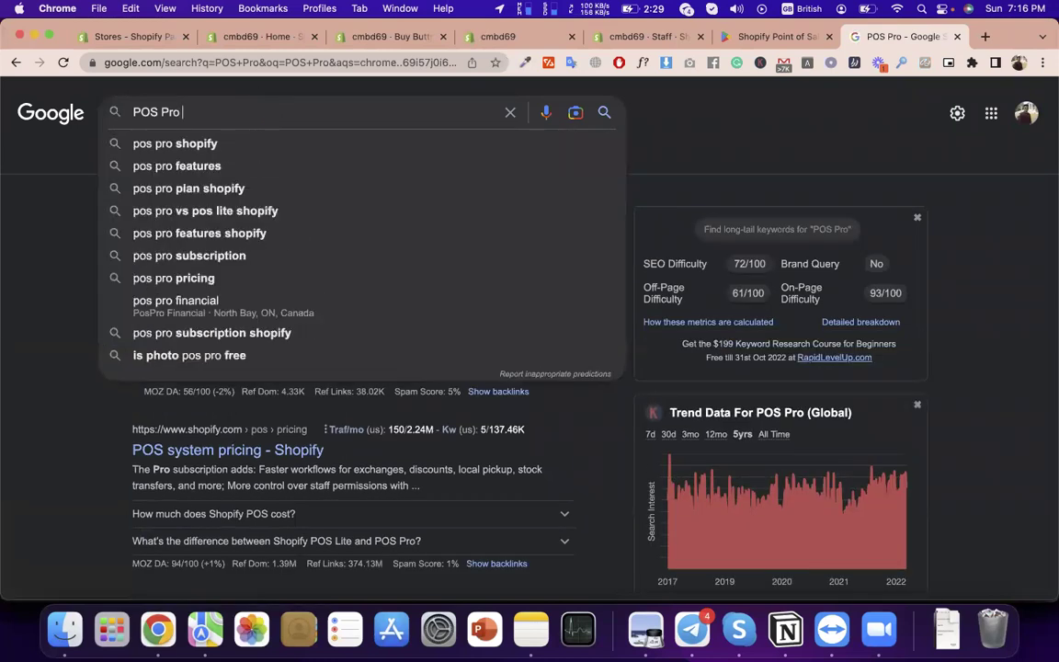
pyautogui.write('p')
pyautogui.press('Down')
pyautogui.press('Down')
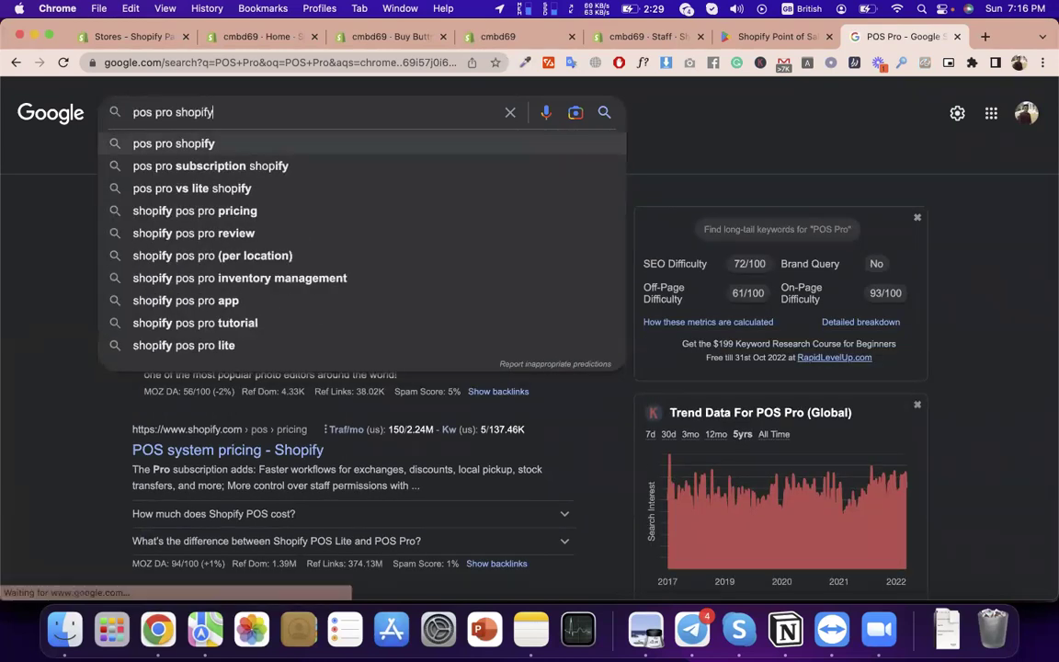
pyautogui.press('Return')
# Open Shopify's POS pricing page and highlight POS Lite's all-plans line, POS Pro's price, and unlimited staff.
pyautogui.click(276, 247)
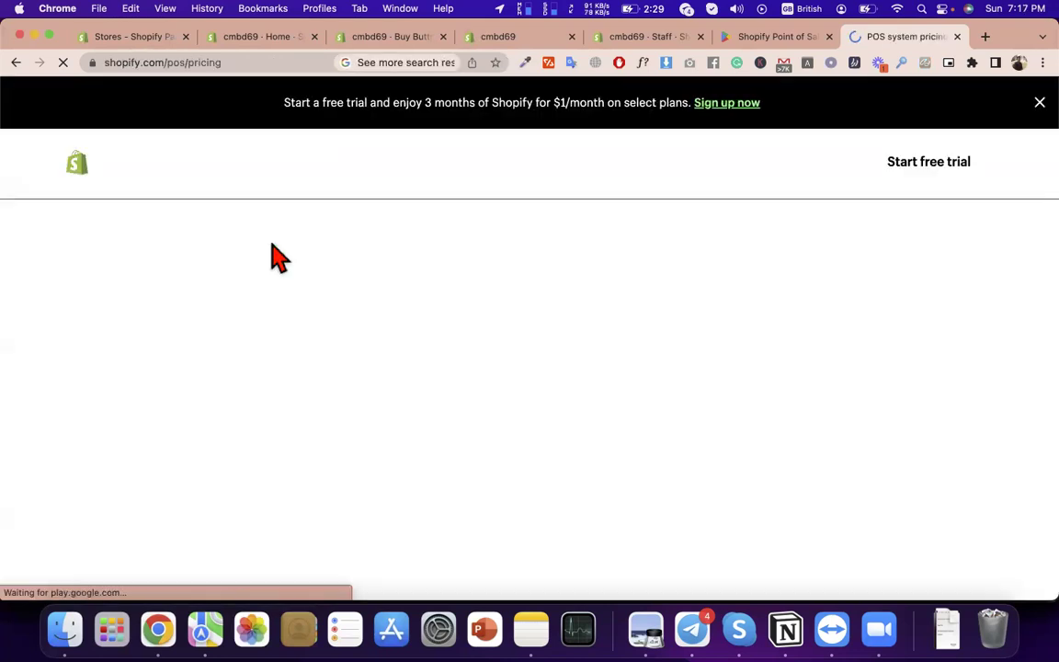
pyautogui.scroll(-1, 393, 432)
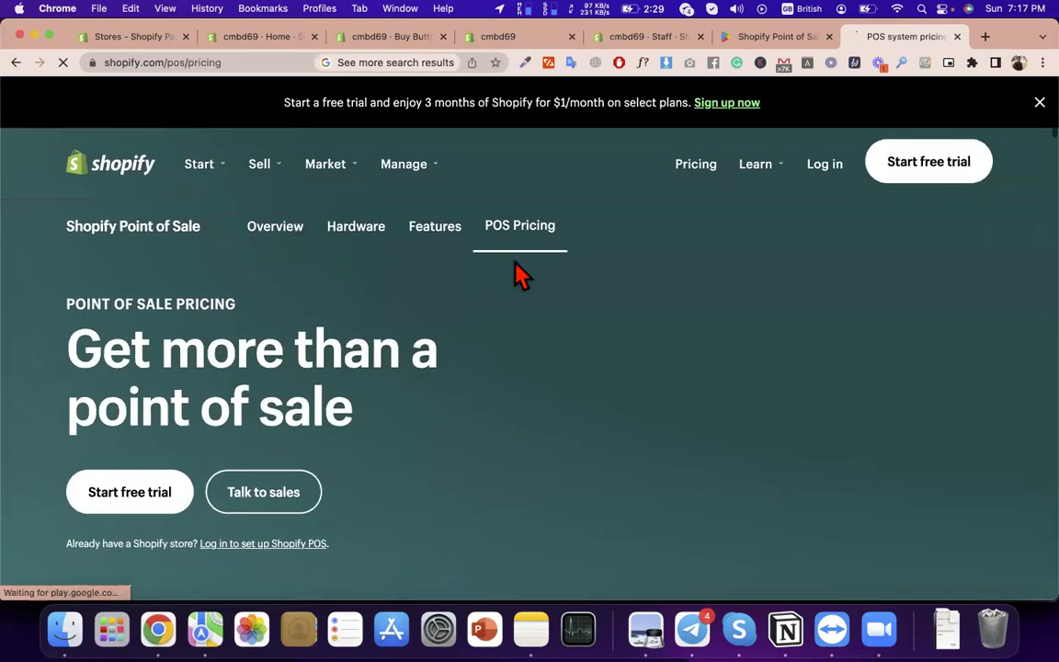
pyautogui.scroll(-5, 516, 272)
pyautogui.scroll(-6, 520, 274)
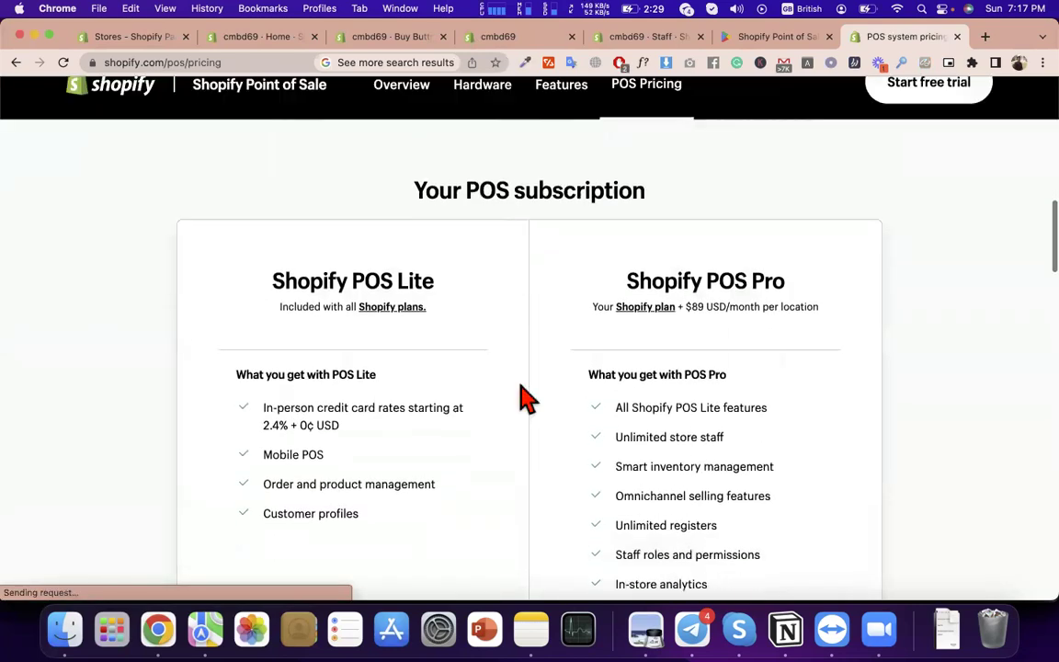
pyautogui.scroll(3, 418, 432)
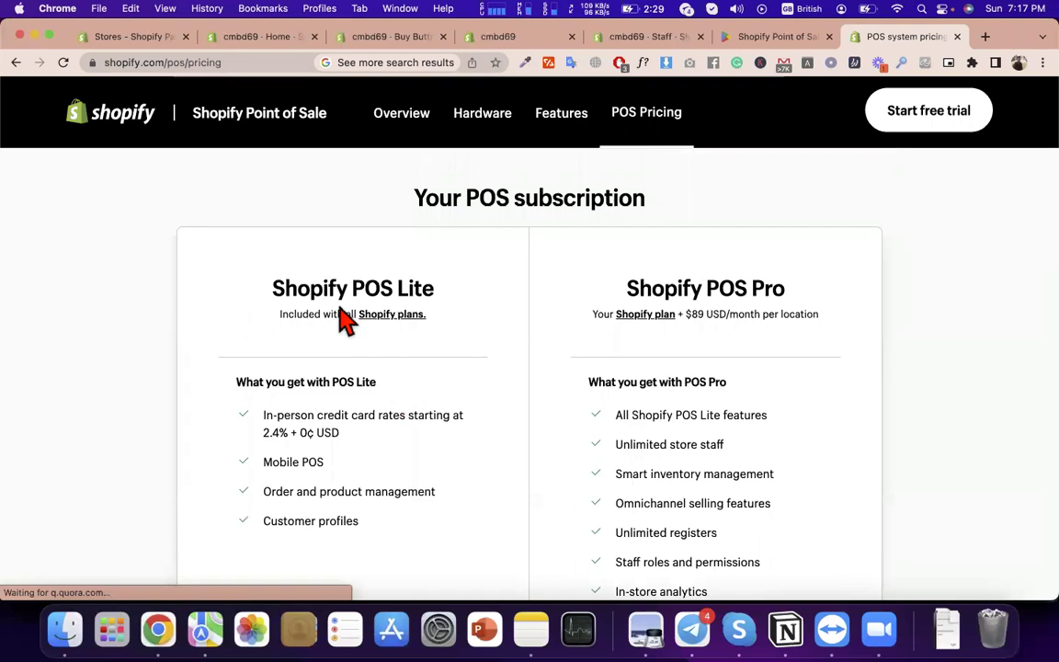
pyautogui.tripleClick(377, 308)
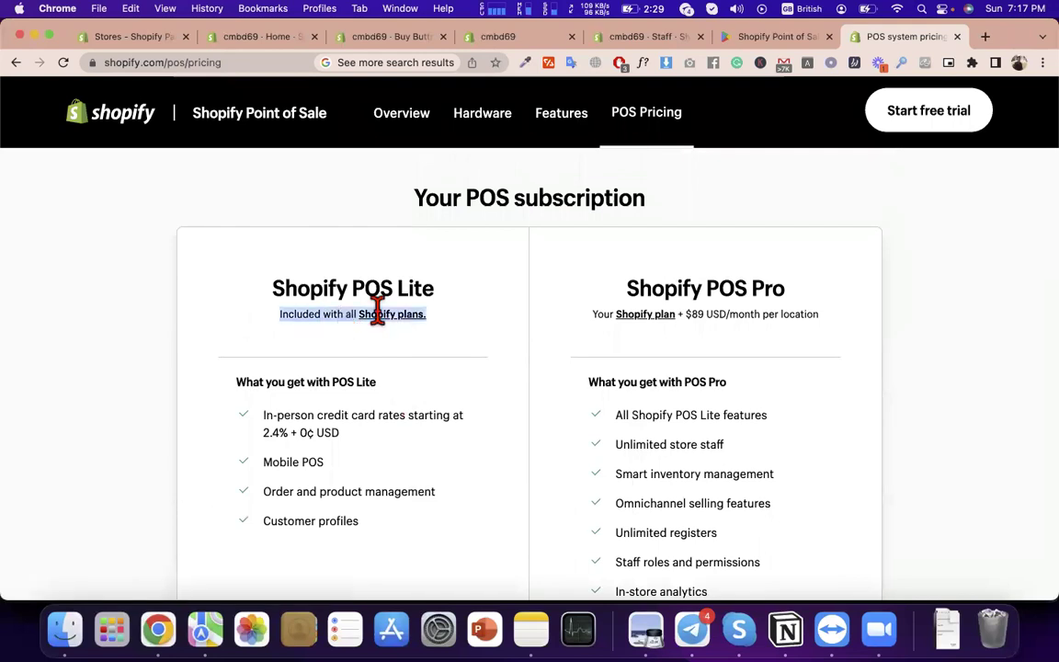
pyautogui.tripleClick(722, 314)
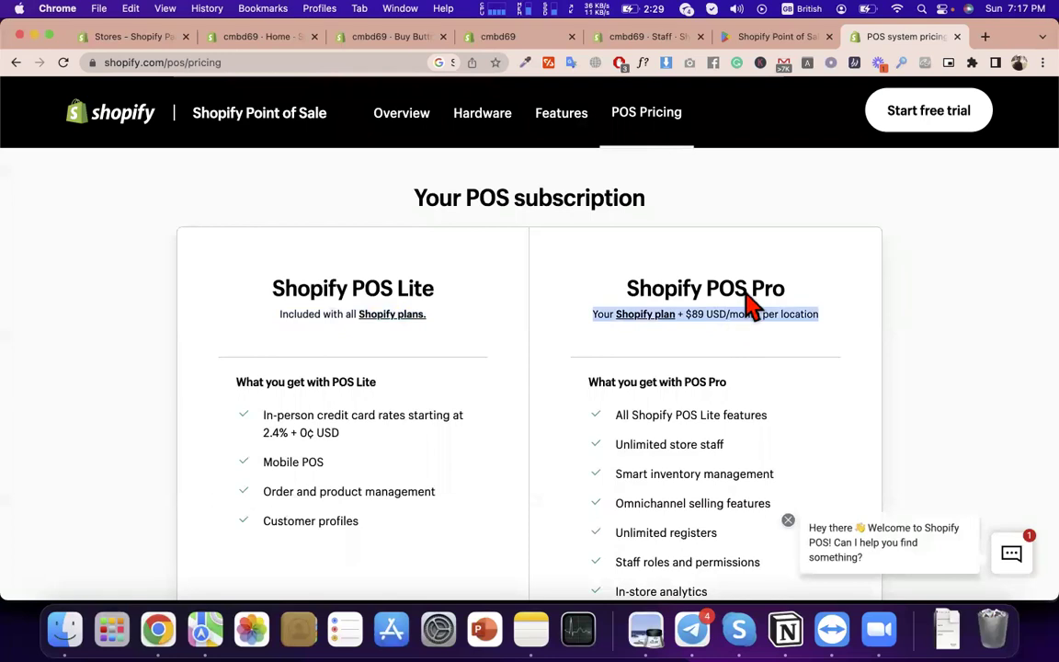
pyautogui.click(691, 314)
pyautogui.tripleClick(763, 315)
pyautogui.scroll(-1, 764, 315)
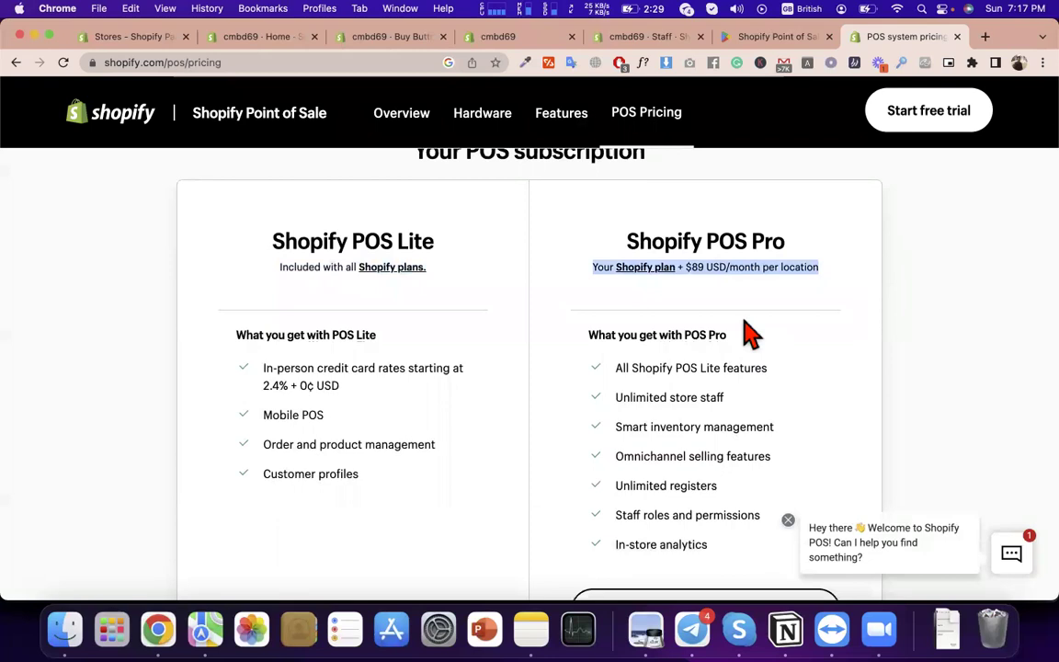
pyautogui.tripleClick(710, 396)
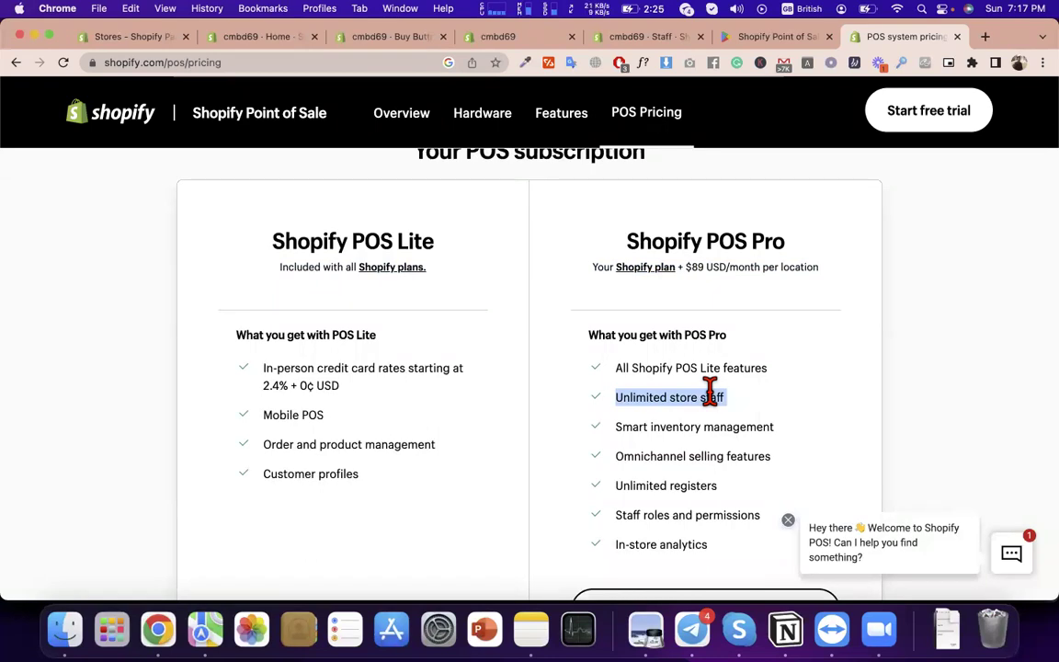
# Close the Facebook tab and return to the POS pricing window.
pyautogui.hotkey('ctrl', 'Up')
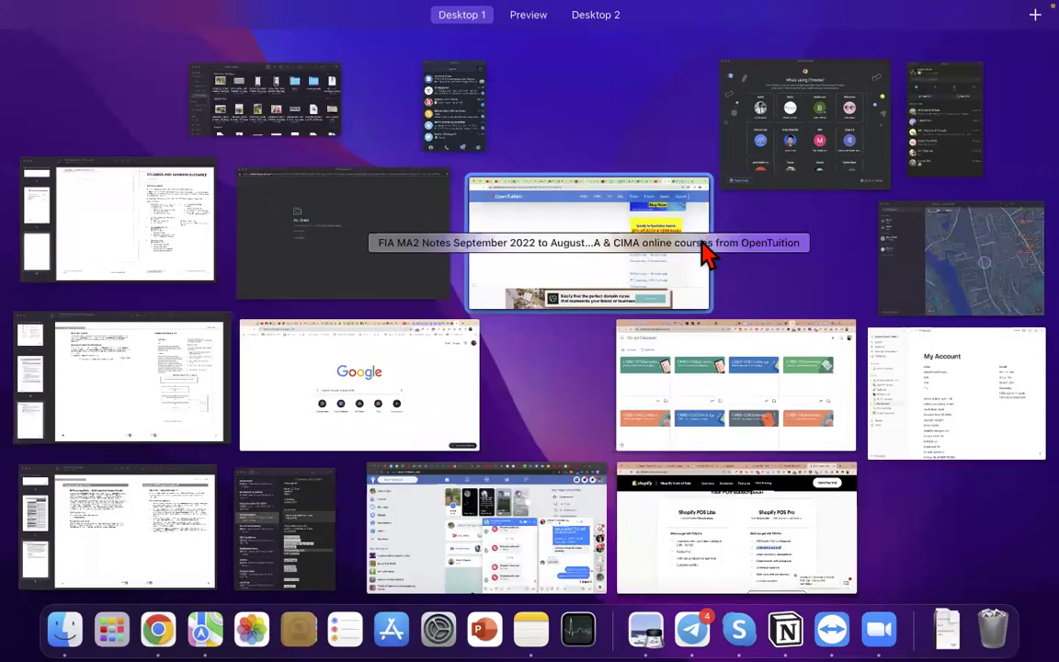
pyautogui.click(540, 534)
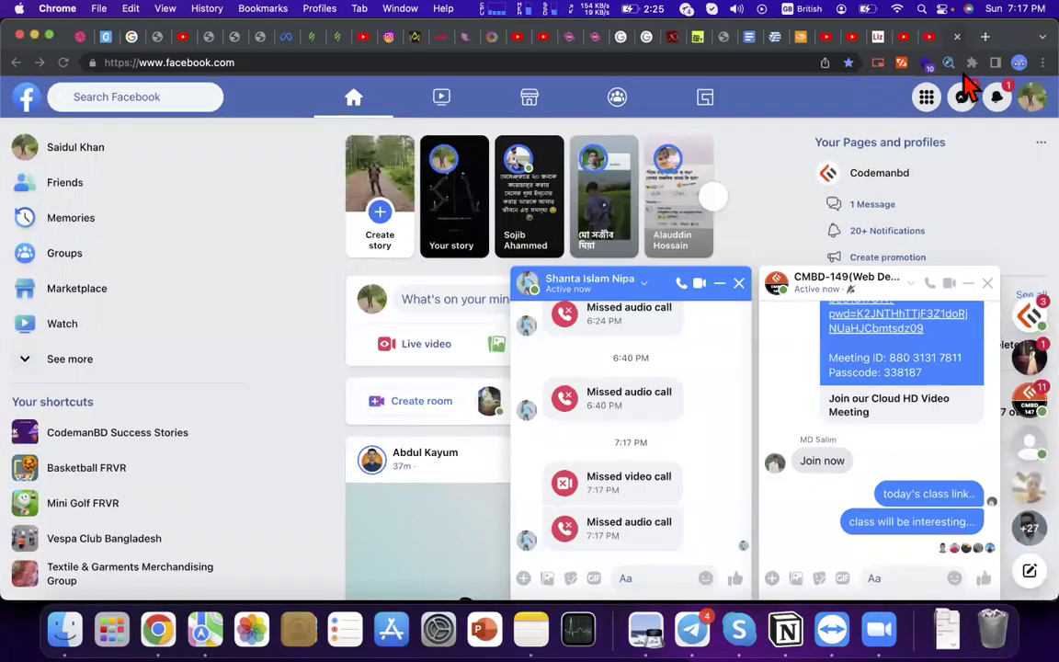
pyautogui.click(958, 37)
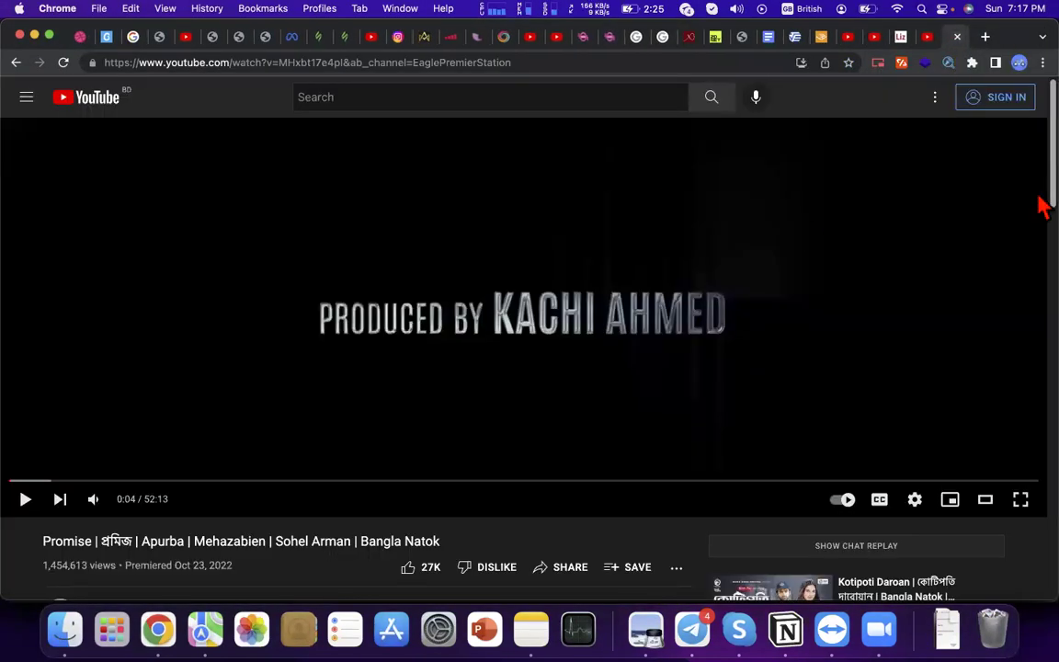
pyautogui.hotkey('ctrl', 'Up')
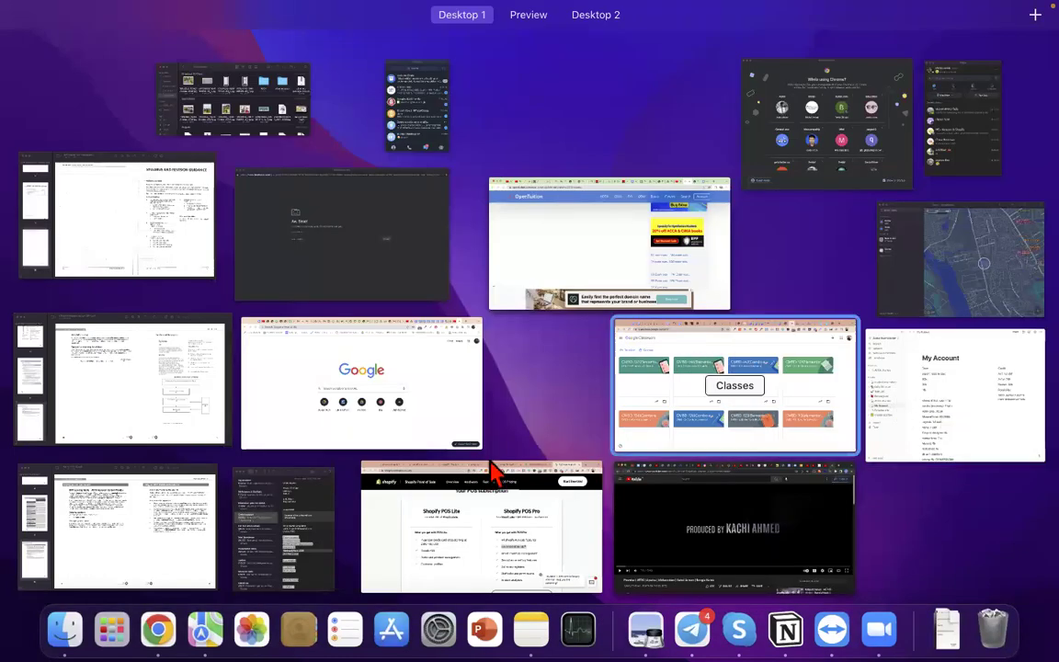
pyautogui.click(490, 547)
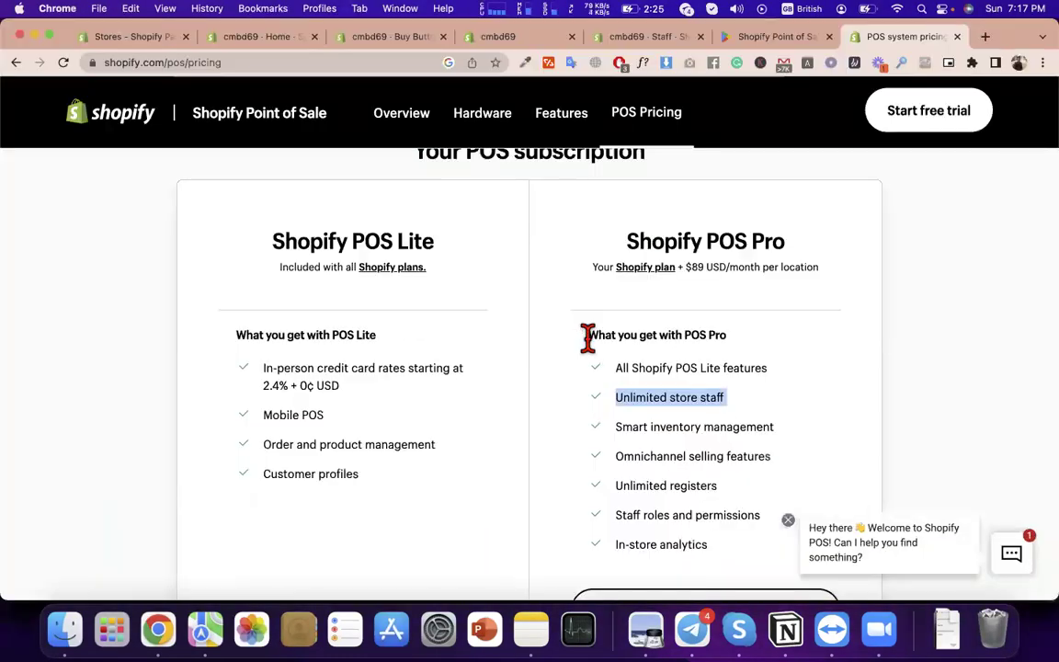
# Scroll further down the pricing page, then switch to the store's POS Staff tab.
pyautogui.scroll(-2, 658, 371)
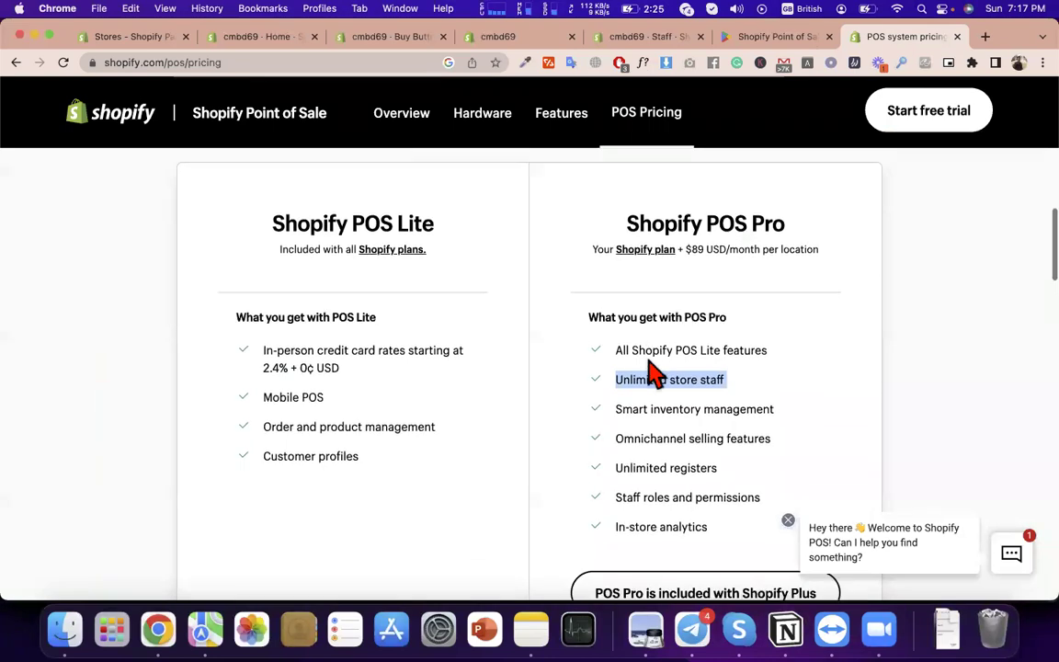
pyautogui.scroll(-2, 667, 285)
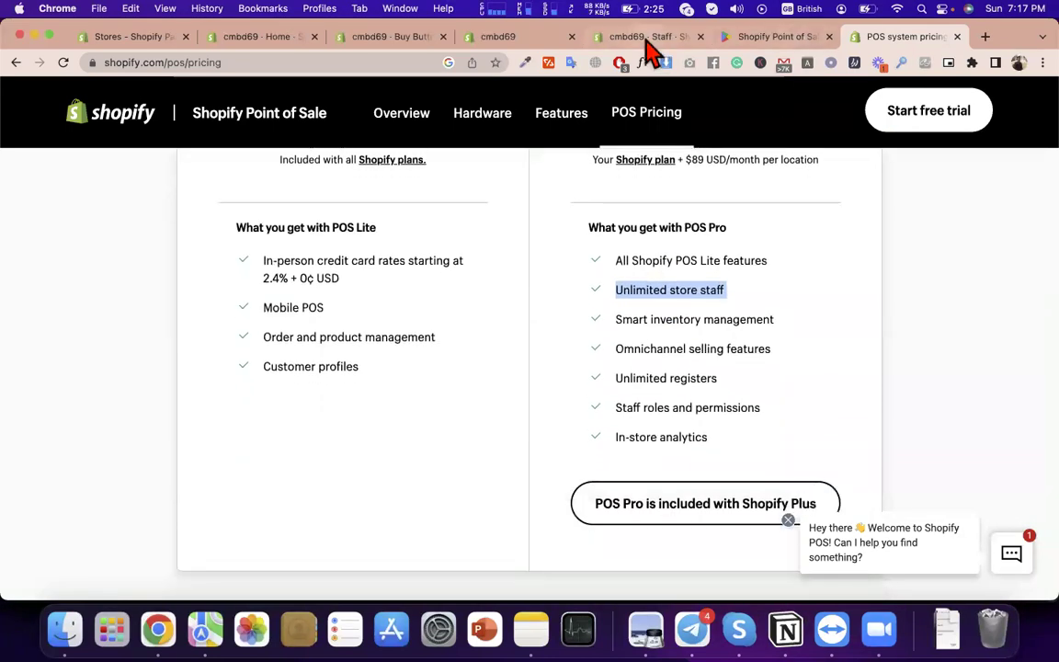
pyautogui.click(649, 39)
# Highlight the 'Unlock staff management features with POS Pro' heading on the Staff page.
pyautogui.scroll(-4, 539, 355)
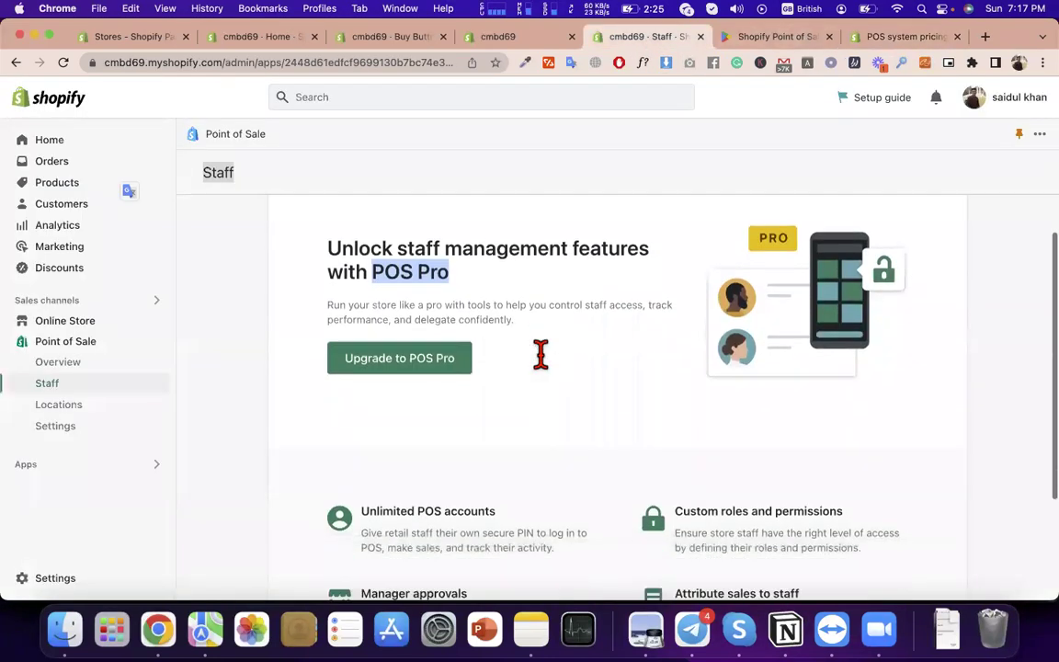
pyautogui.scroll(4, 541, 354)
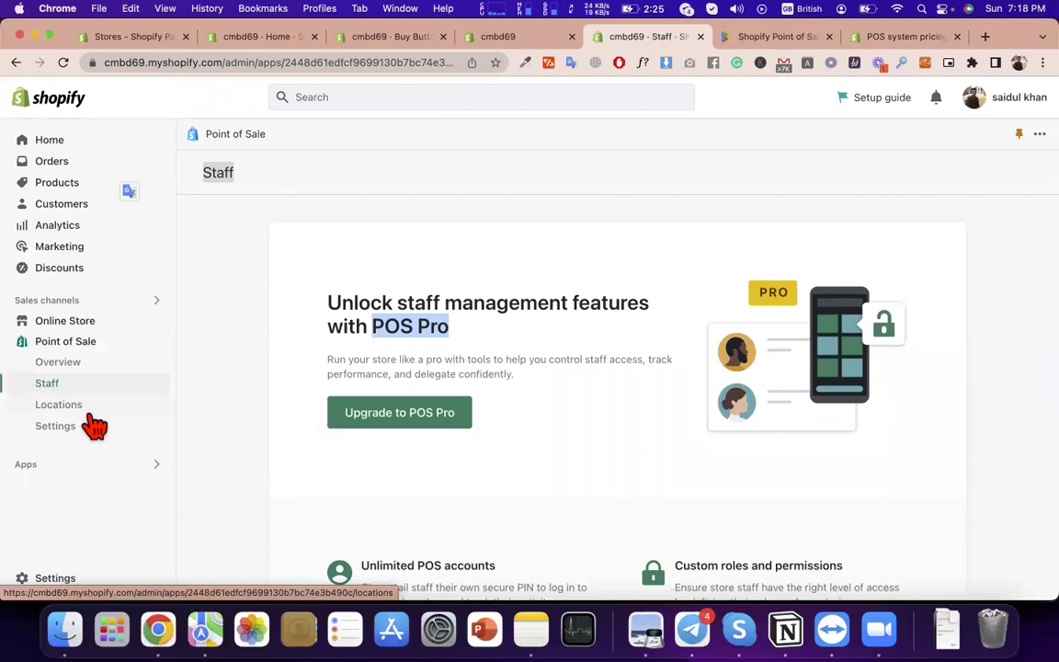
pyautogui.press('XF86AudioRaiseVolume')
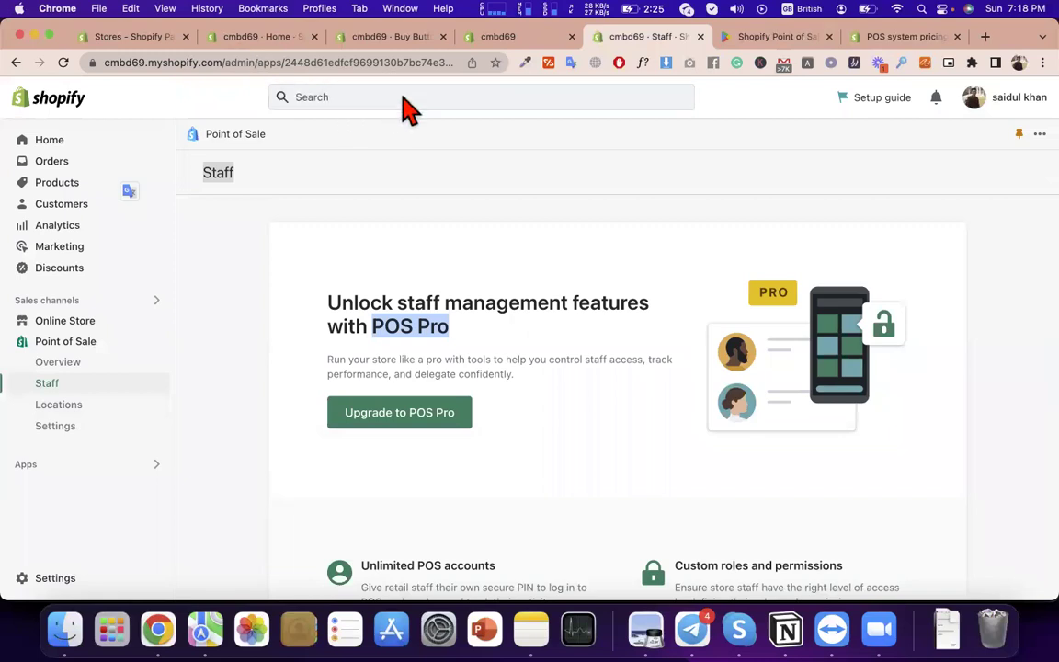
pyautogui.tripleClick(486, 302)
pyautogui.scroll(-2, 487, 301)
pyautogui.scroll(2, 486, 302)
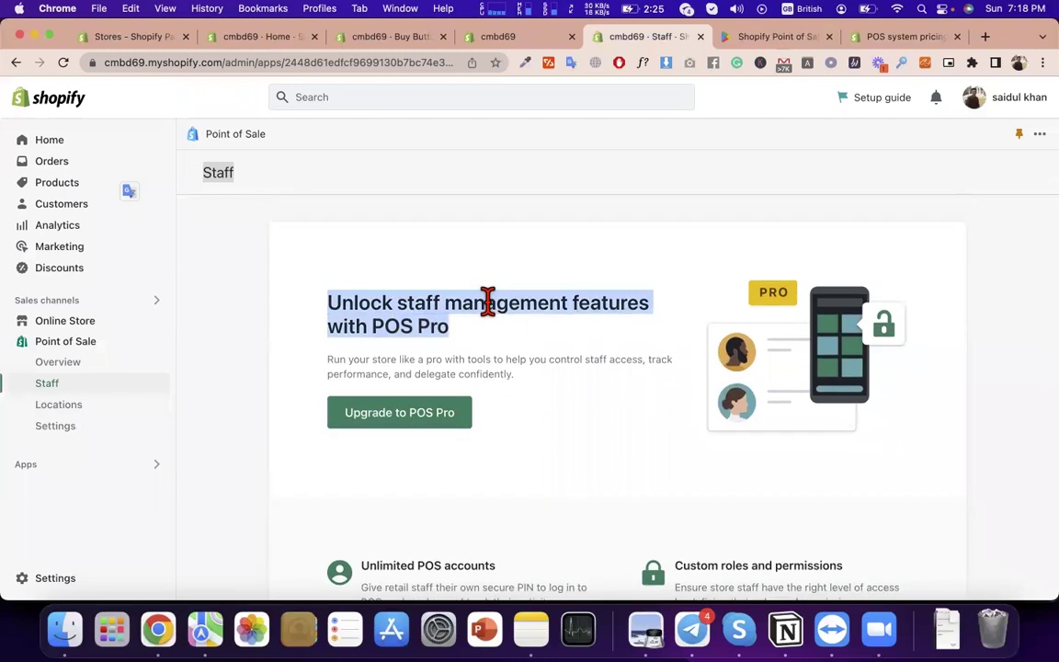
pyautogui.tripleClick(487, 302)
# Highlight just 'POS Pro' in that heading, then return to the POS pricing page.
pyautogui.click(460, 347)
pyautogui.moveTo(451, 327); pyautogui.dragTo(374, 324)
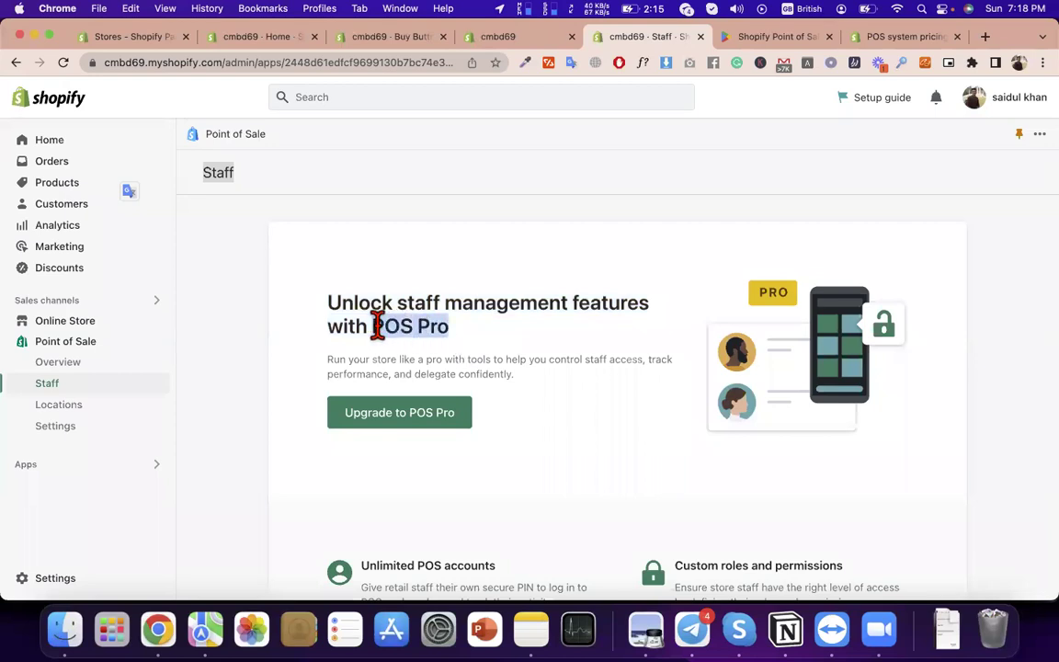
pyautogui.click(867, 42)
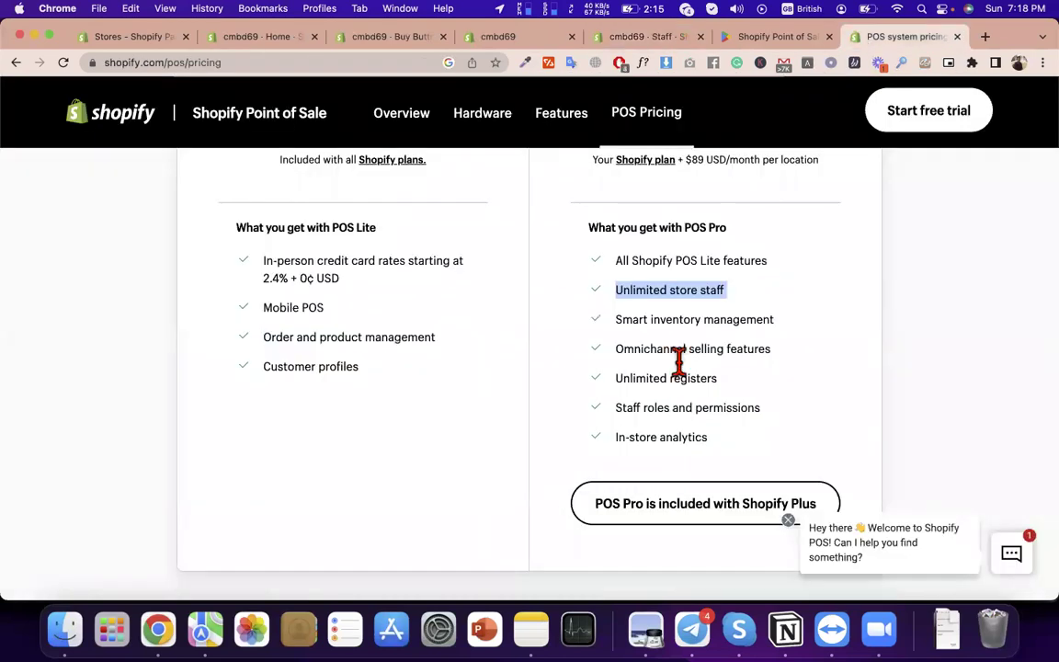
# Highlight '/month per location' beside POS Pro's $89 price, then go back to the Staff page.
pyautogui.moveTo(727, 182); pyautogui.dragTo(851, 191)
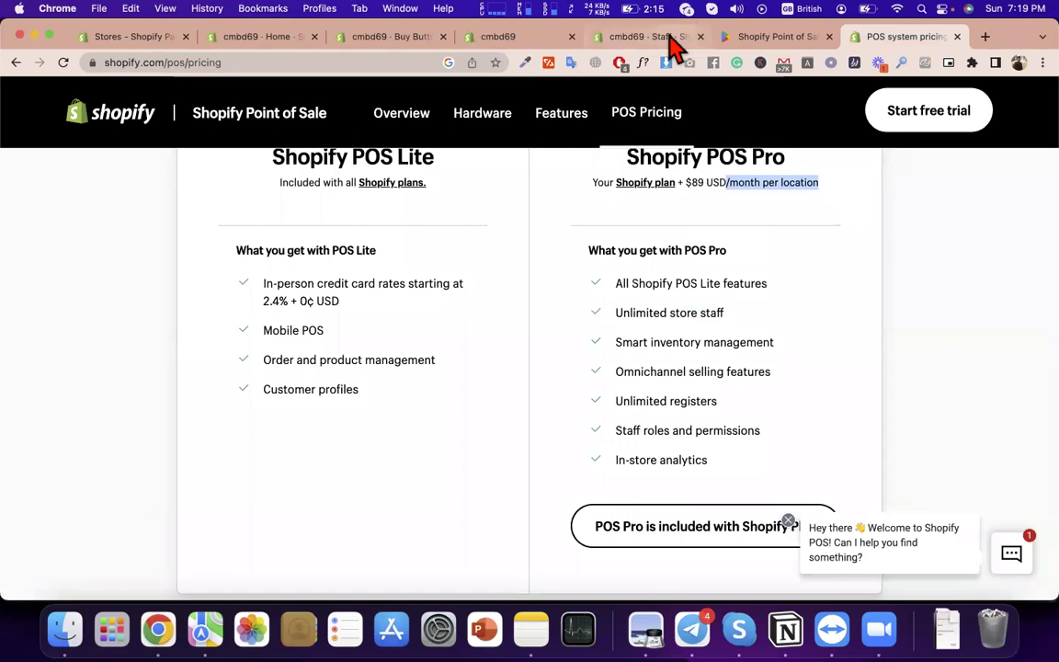
pyautogui.click(605, 35)
pyautogui.scroll(-3, 492, 563)
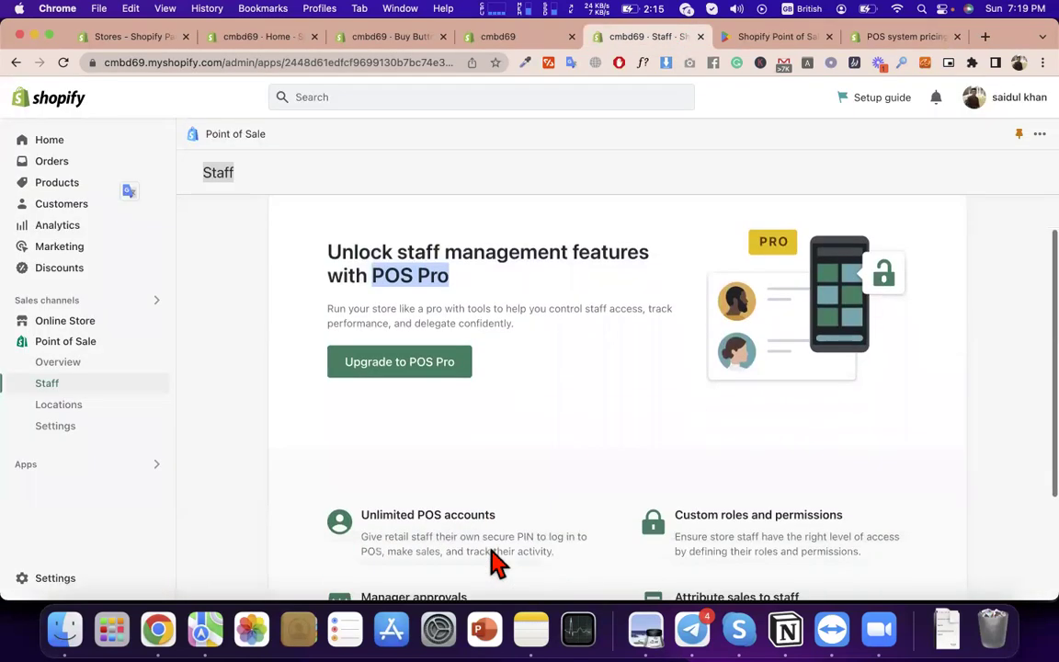
pyautogui.tripleClick(451, 407)
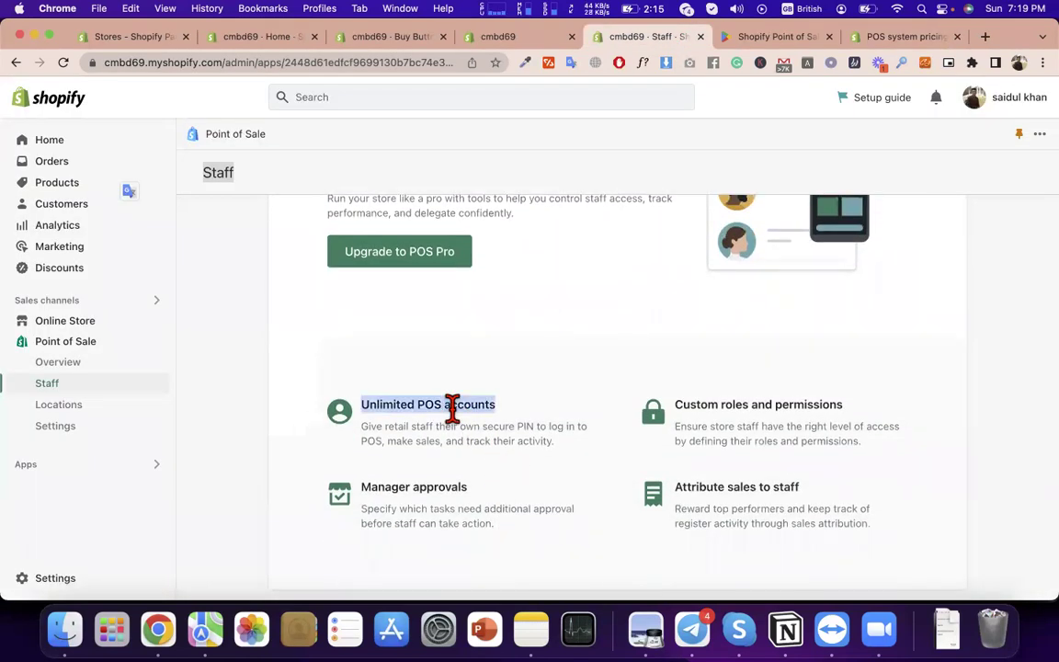
pyautogui.tripleClick(809, 397)
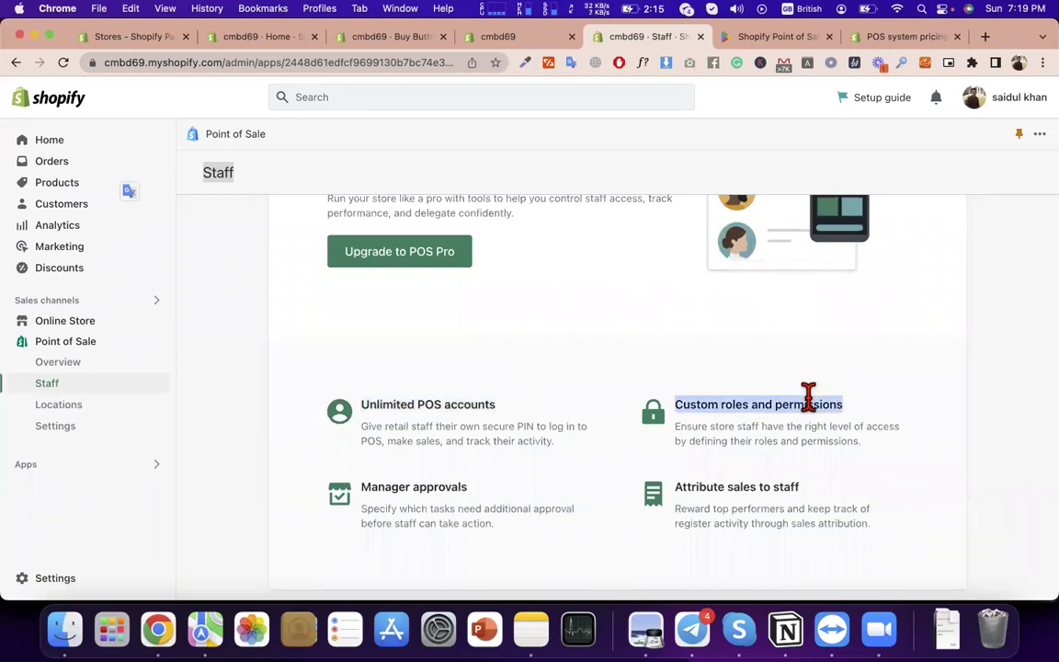
pyautogui.scroll(3, 808, 397)
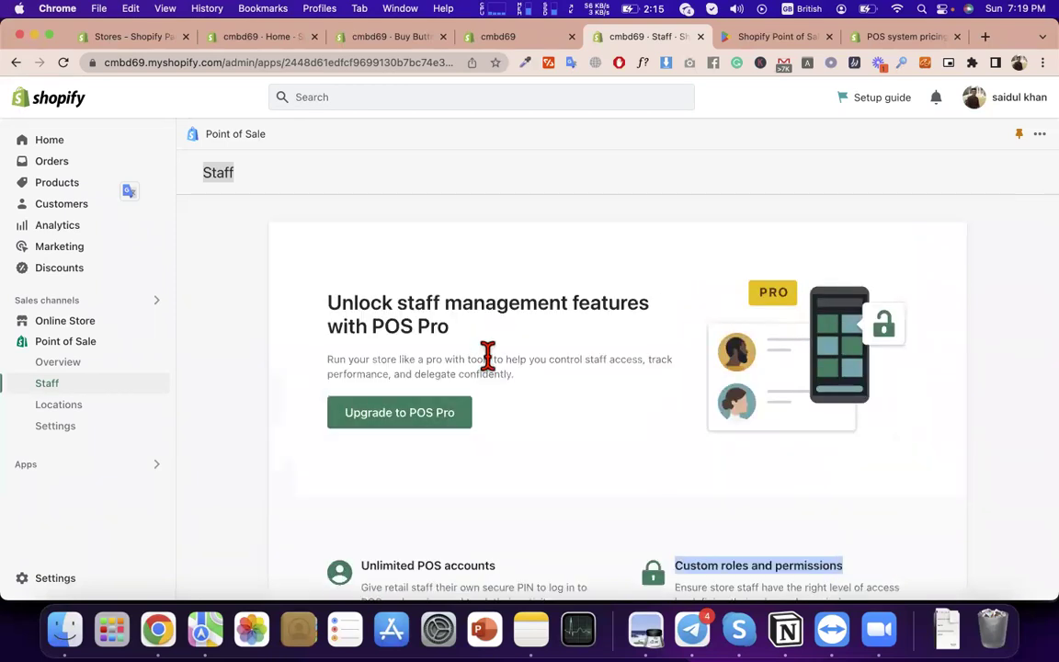
pyautogui.tripleClick(487, 359)
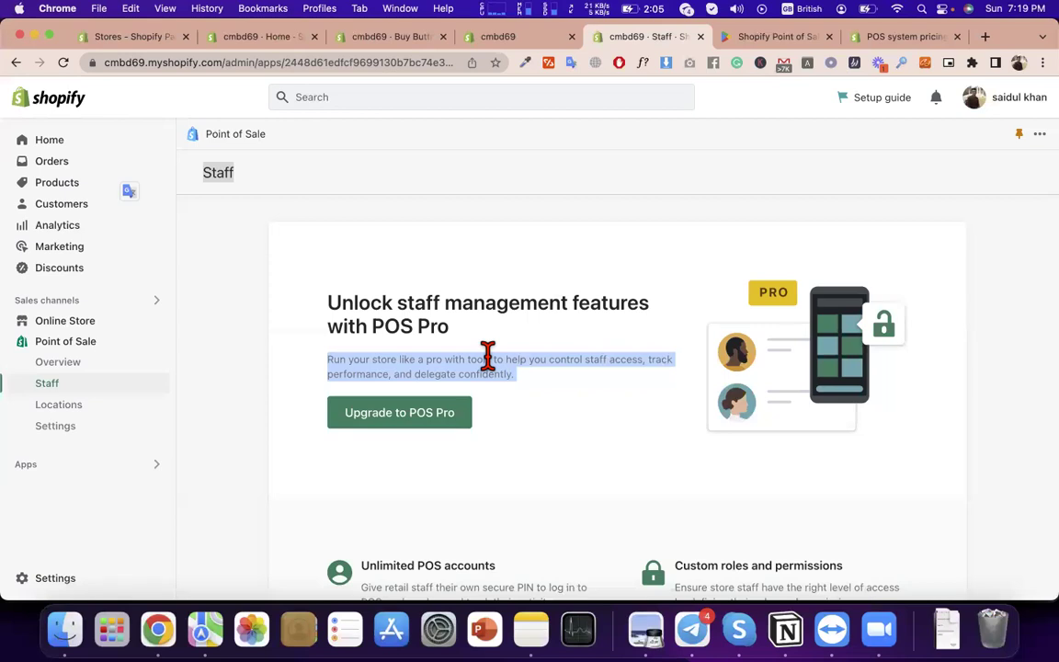
pyautogui.click(63, 407)
# Look at POS settings and the storefront, then return to the Buy Button's Picked for you channel list.
pyautogui.click(81, 432)
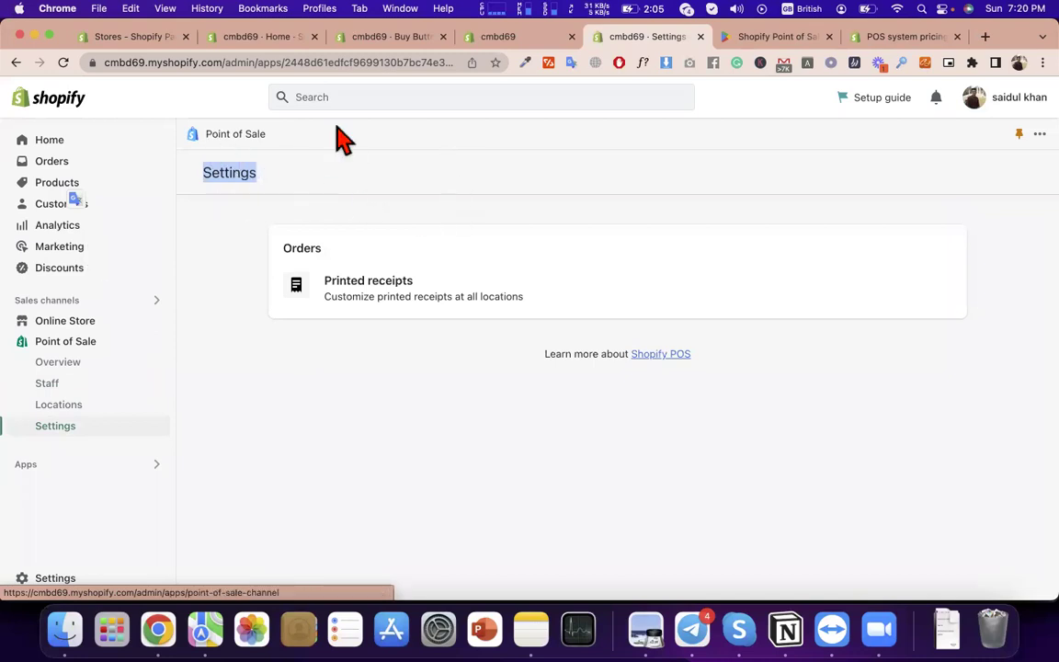
pyautogui.click(558, 40)
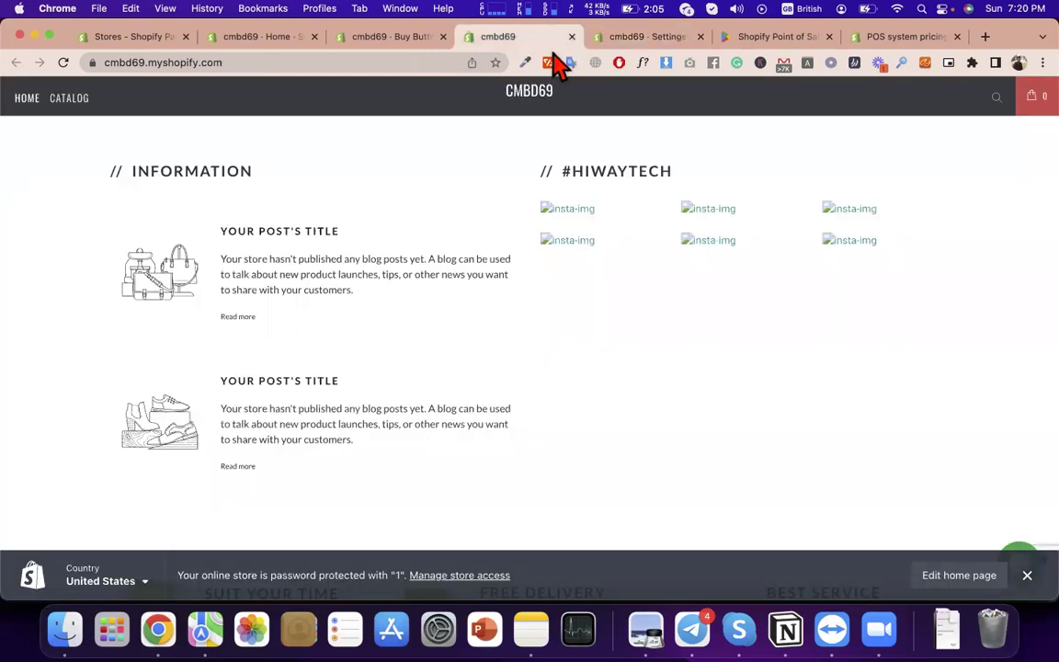
pyautogui.click(405, 39)
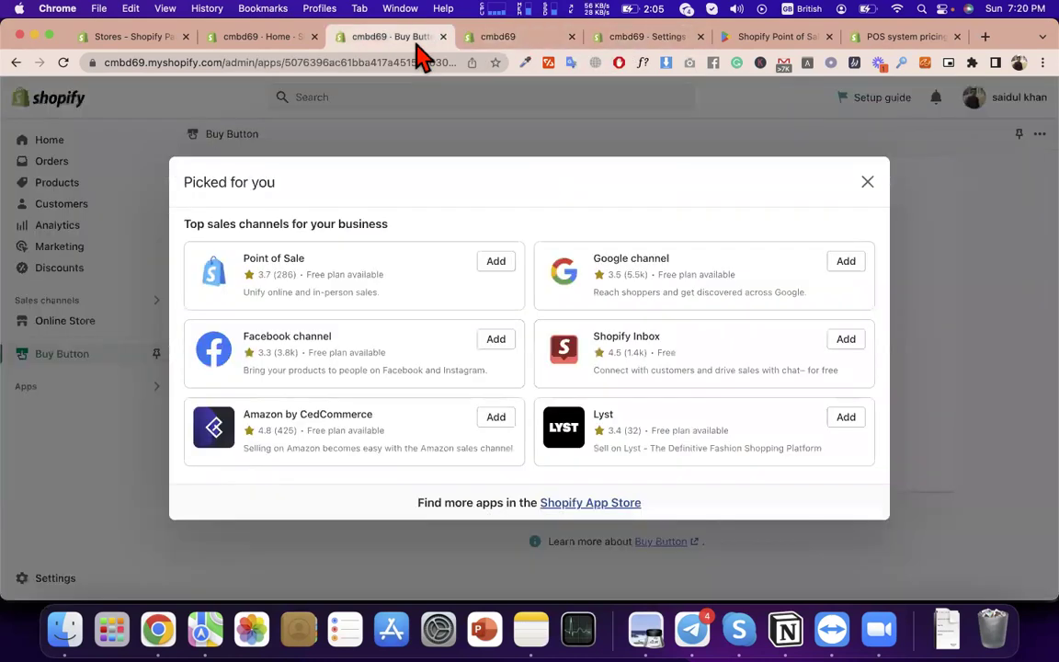
# Install the Google channel from the Shopify App Store and confirm it as a sales channel.
pyautogui.click(593, 504)
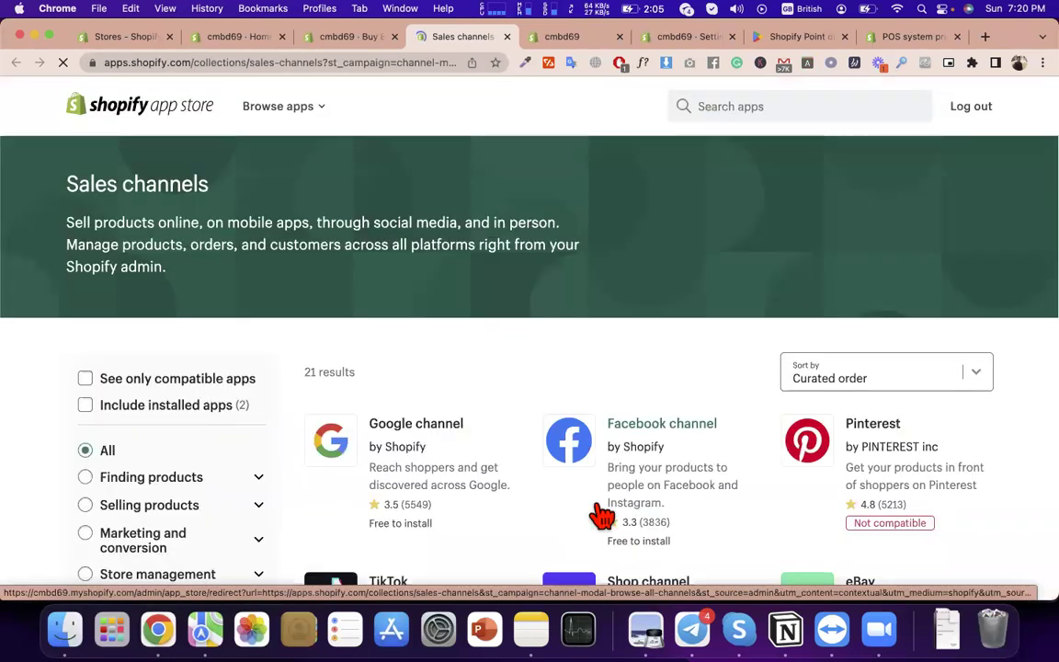
pyautogui.click(457, 449)
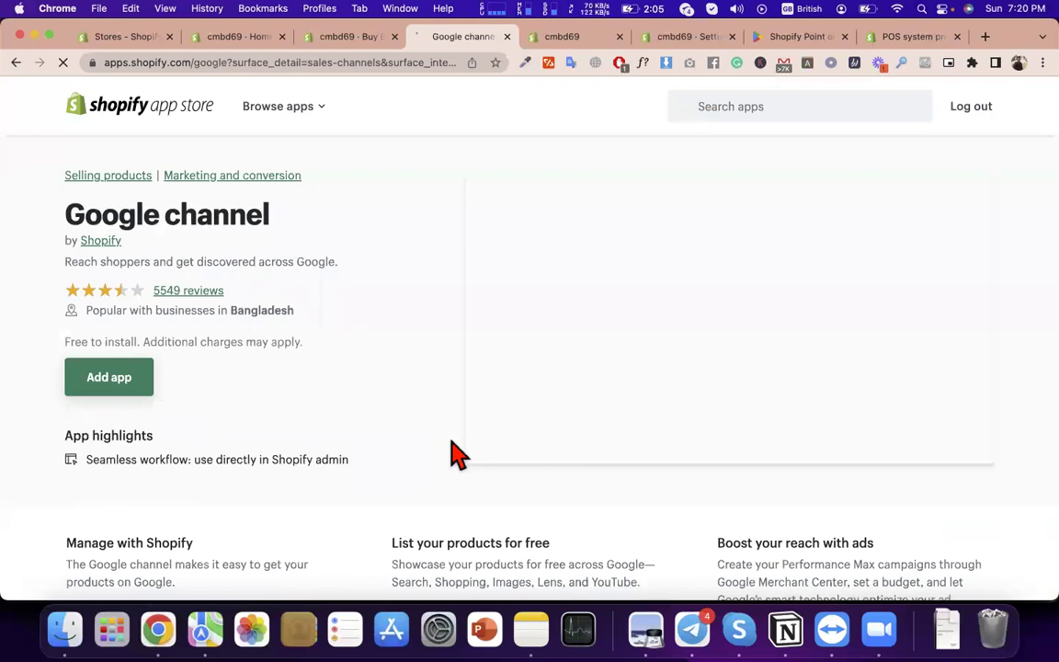
pyautogui.click(134, 390)
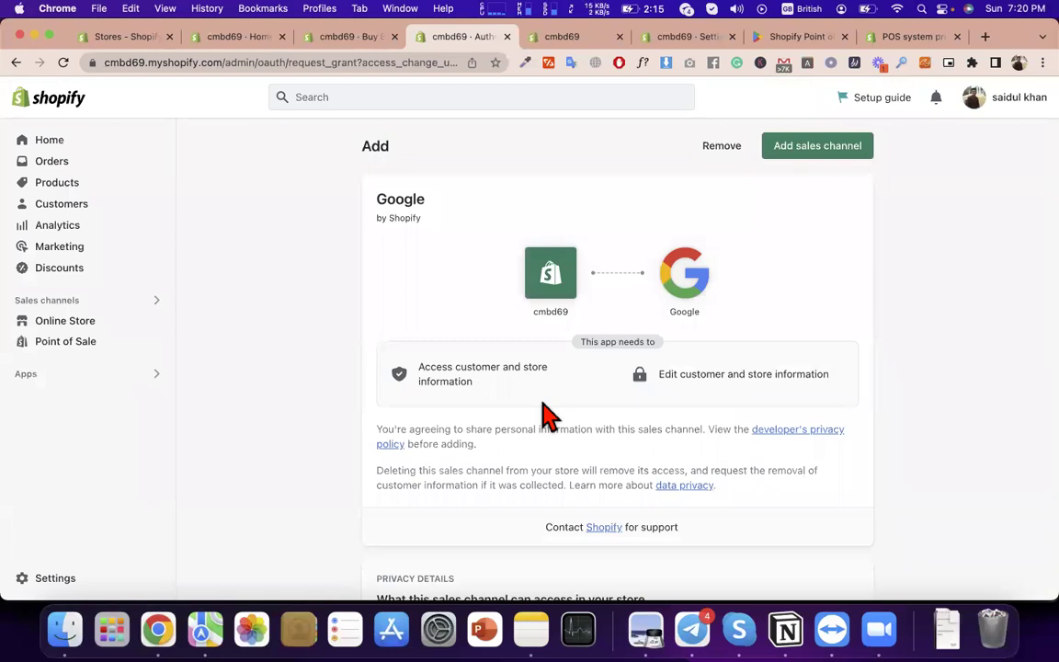
pyautogui.scroll(-10, 735, 452)
pyautogui.scroll(-5, 678, 565)
pyautogui.scroll(15, 674, 551)
pyautogui.click(826, 147)
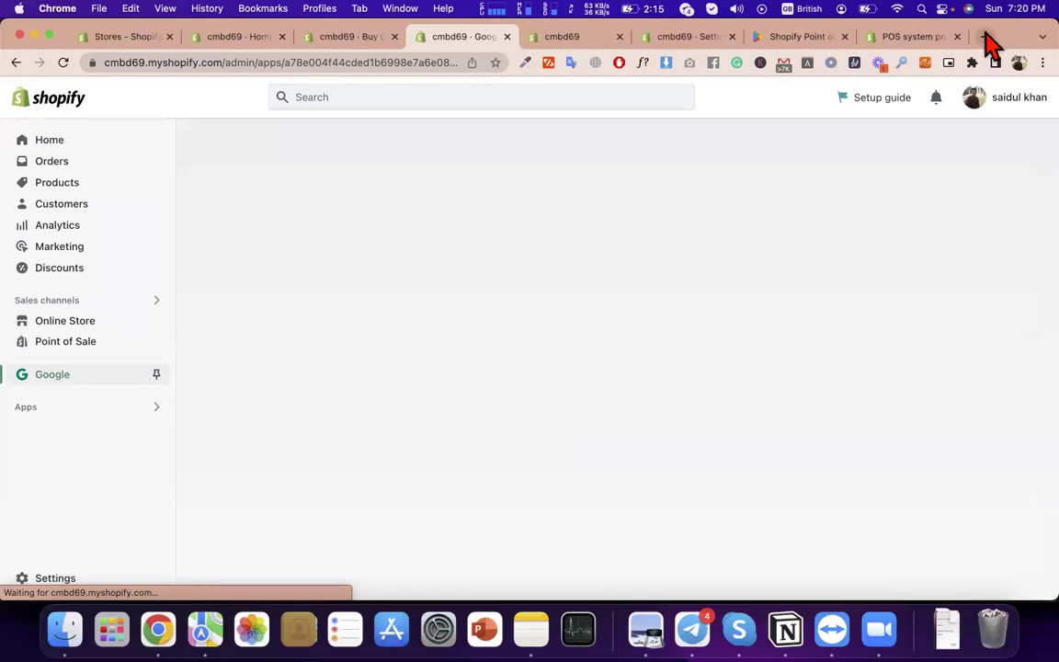
pyautogui.click(980, 36)
# Open notepad.pw and write 'Valid payment gateway' as the first checklist line.
pyautogui.write('no')
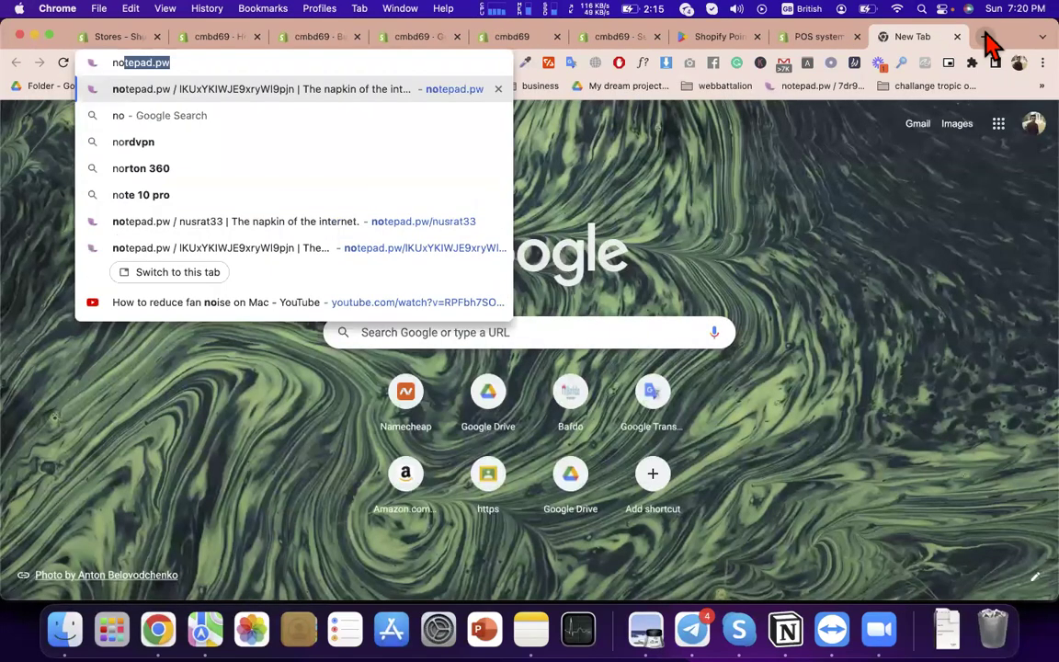
pyautogui.press('Return')
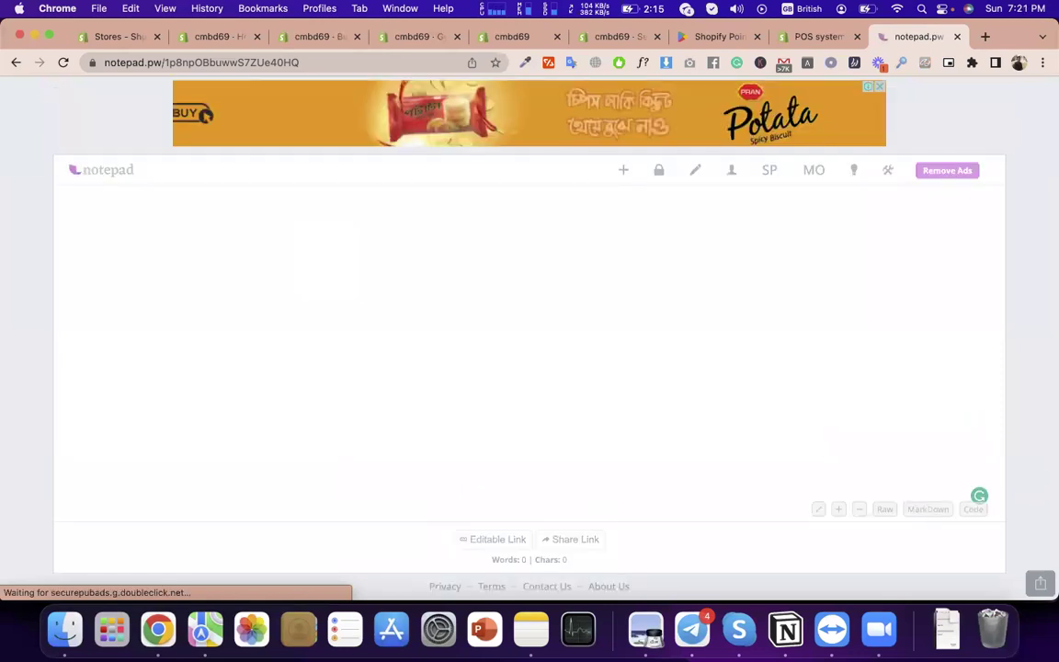
pyautogui.write('o')
pyautogui.press('BackSpace')
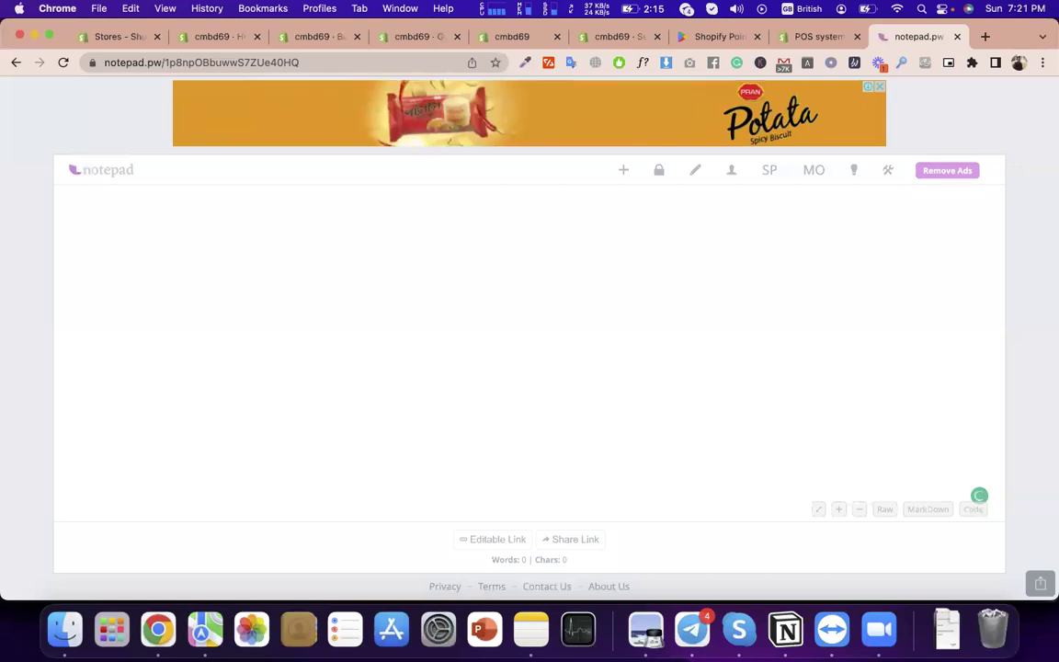
pyautogui.write('V')
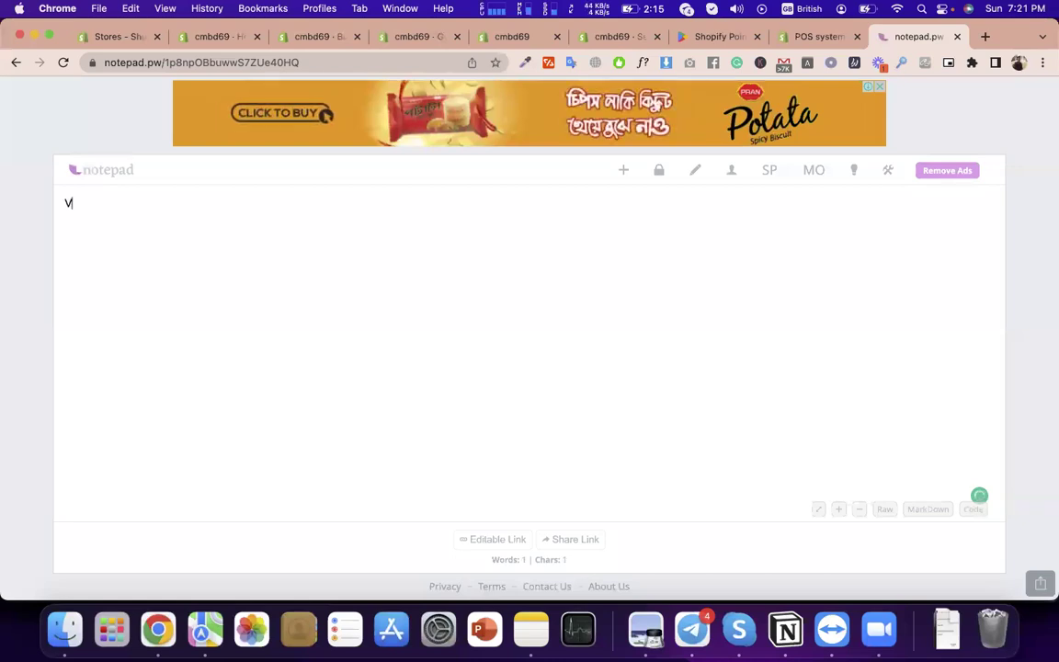
pyautogui.write('alid p')
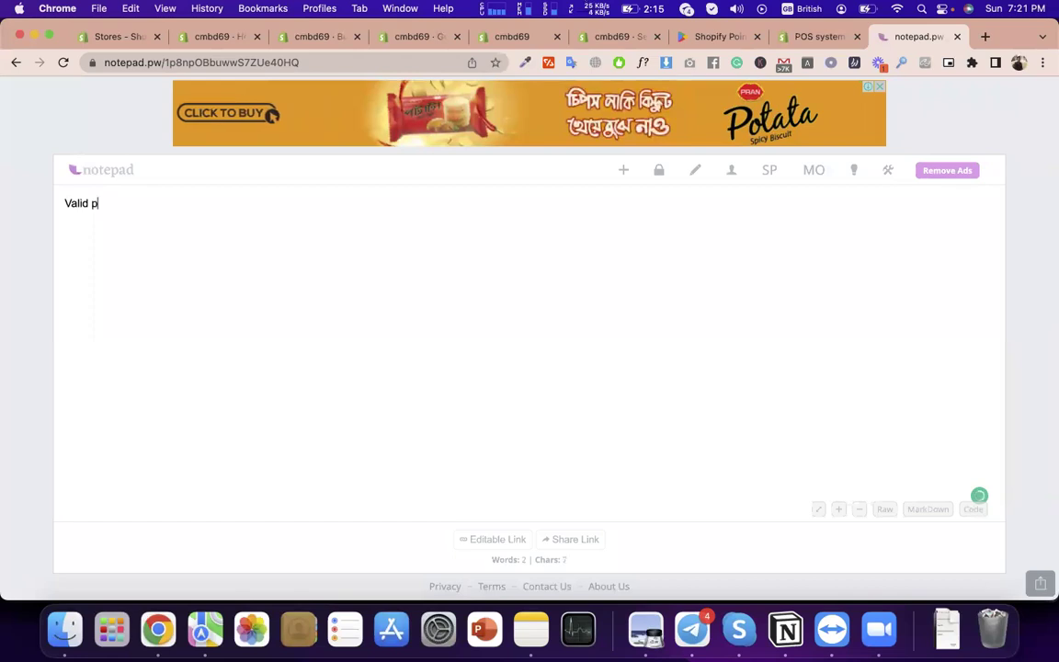
pyautogui.write('ayment gateway')
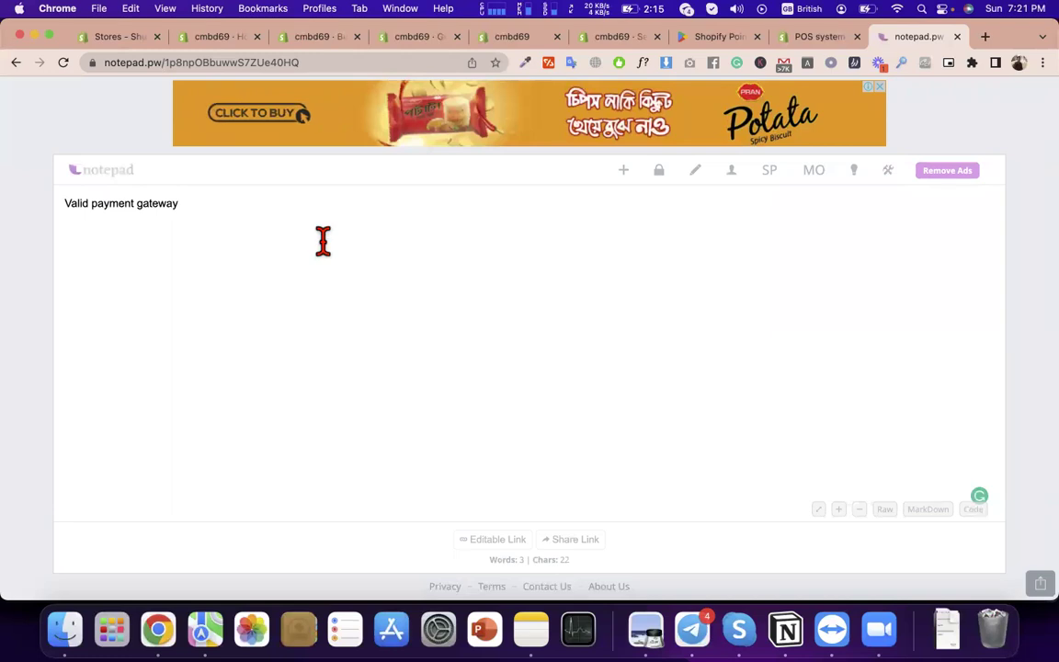
# Check the POS, storefront and Google channel tabs, then come back to the checklist note.
pyautogui.click(607, 38)
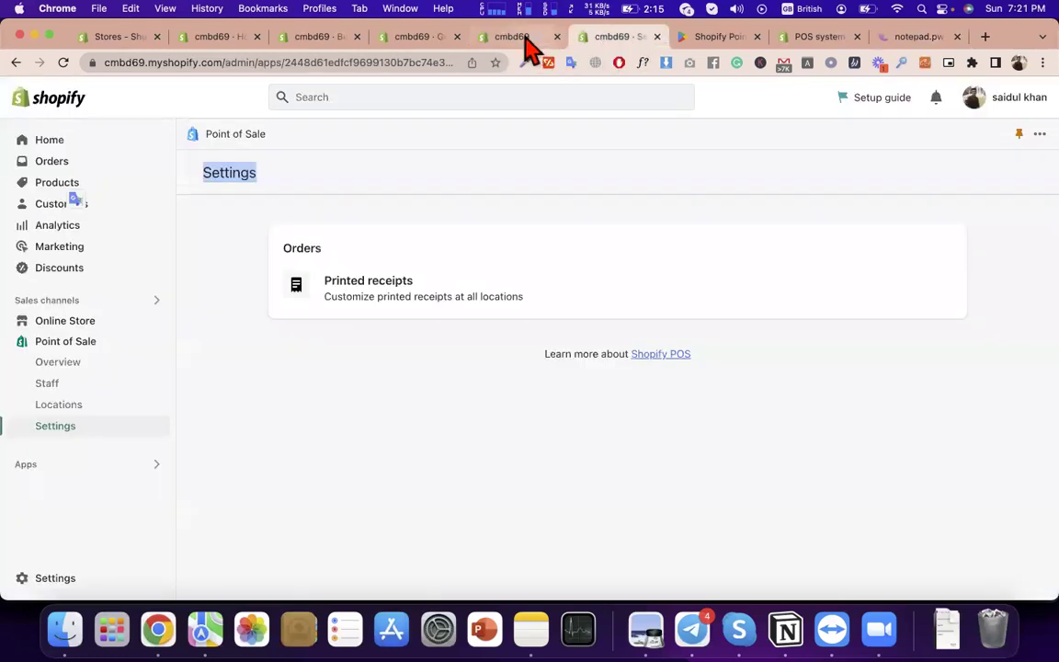
pyautogui.click(525, 39)
pyautogui.moveTo(427, 42); pyautogui.dragTo(817, 46)
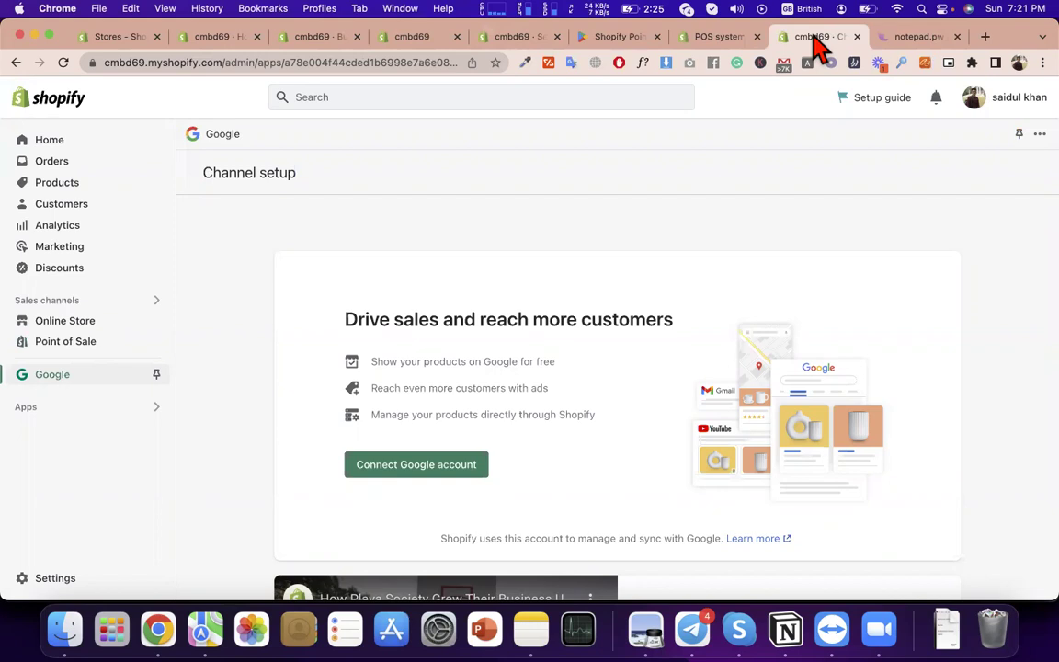
pyautogui.click(909, 42)
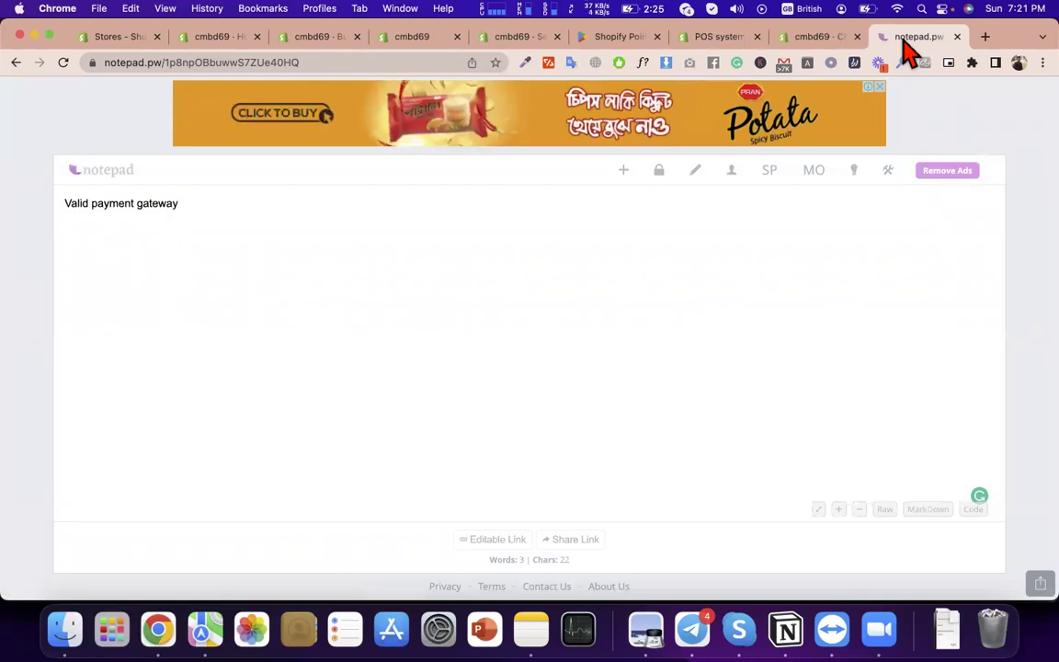
# Add a second checklist line reading 'terms & condition page/ privacy policy'.
pyautogui.press('Return')
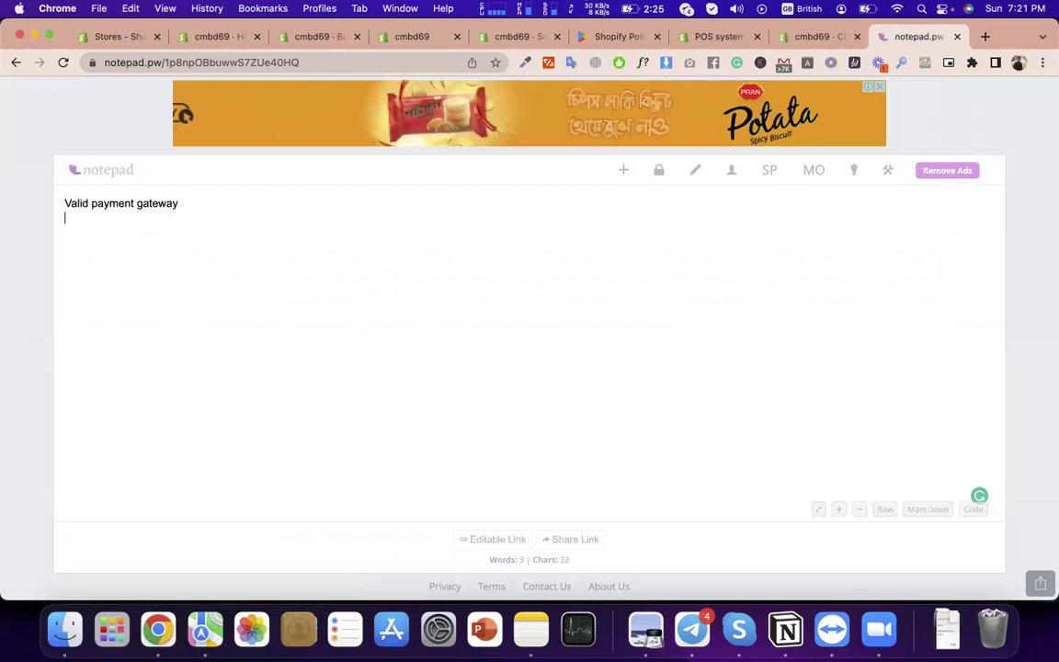
pyautogui.write('terms')
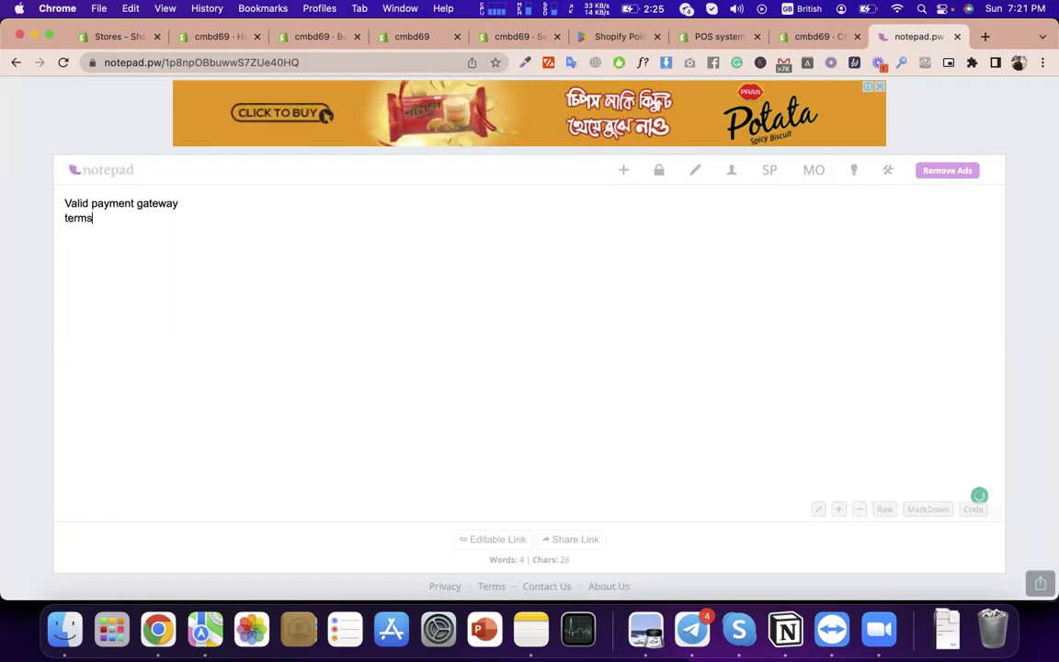
pyautogui.write(' & condi')
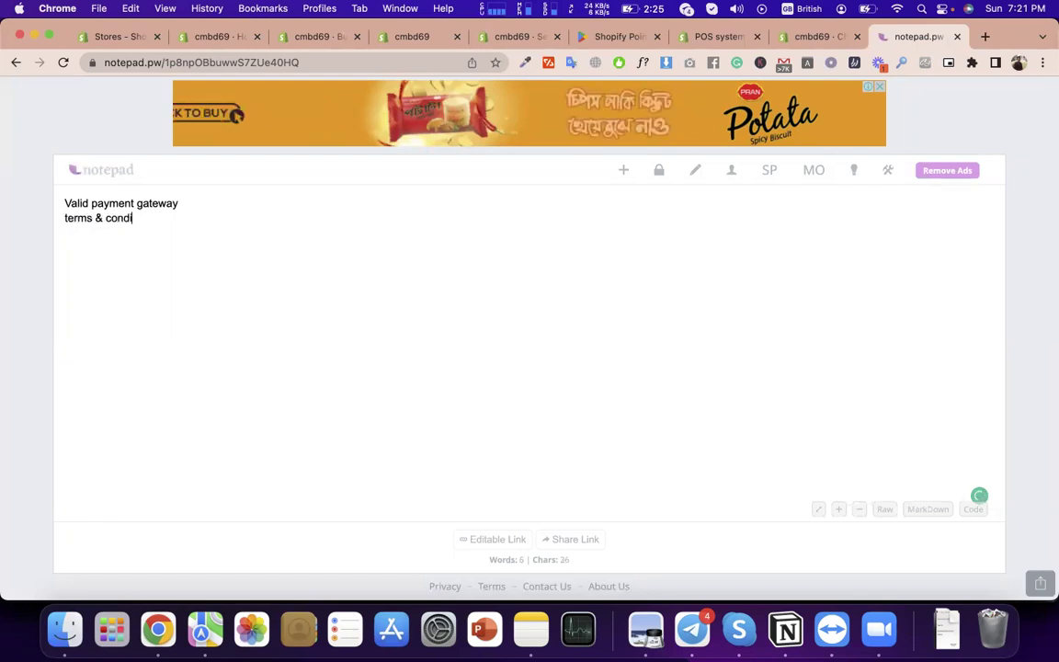
pyautogui.write('tion page')
pyautogui.press('Return')
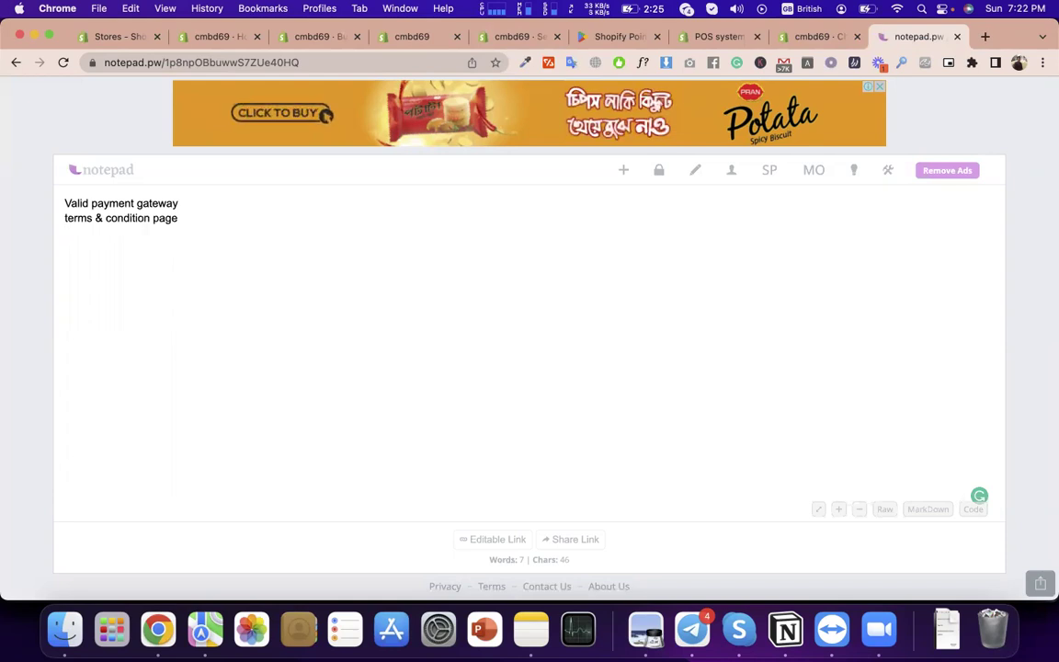
pyautogui.press('BackSpace')
pyautogui.write('/ pra')
pyautogui.press('BackSpace')
pyautogui.write('ivacy policy')
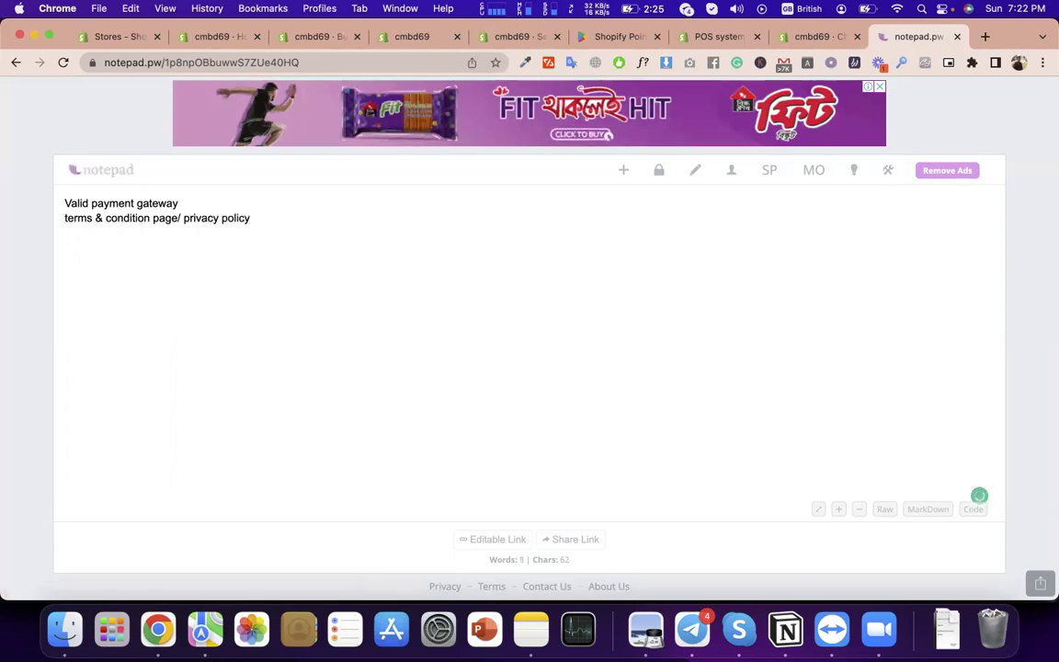
# Add a third checklist line reading 'return or refund policy'.
pyautogui.press('Return')
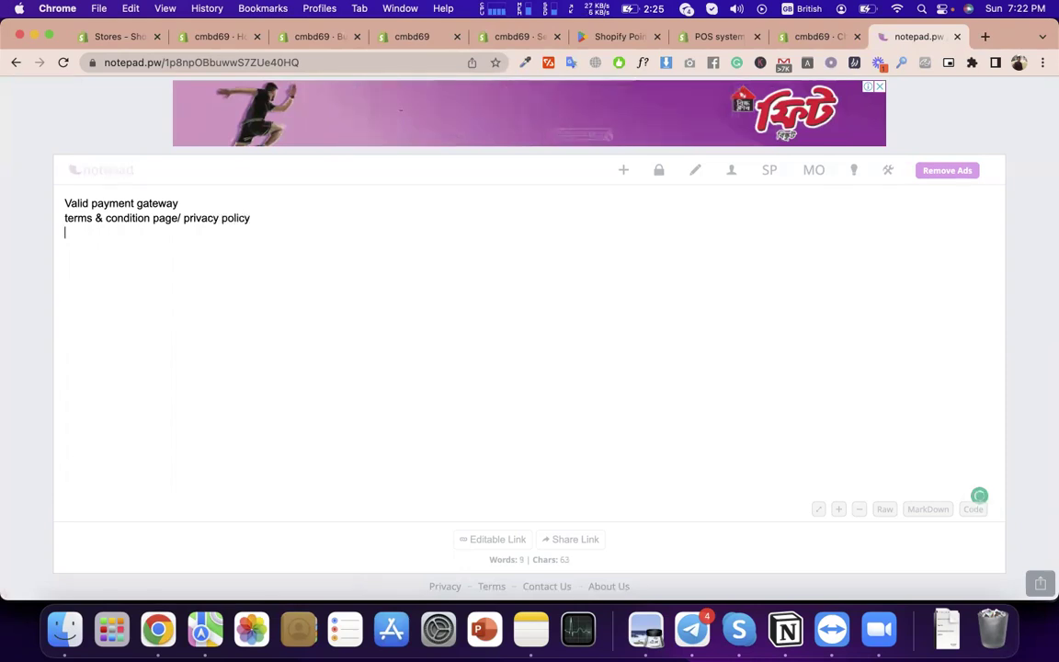
pyautogui.write('re')
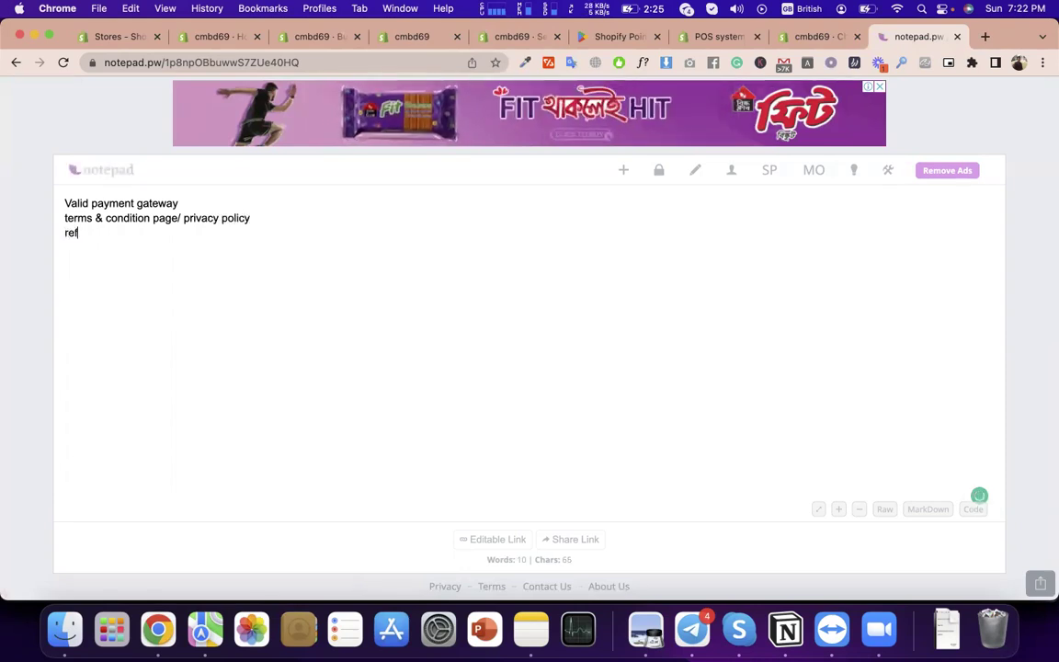
pyautogui.write('tur')
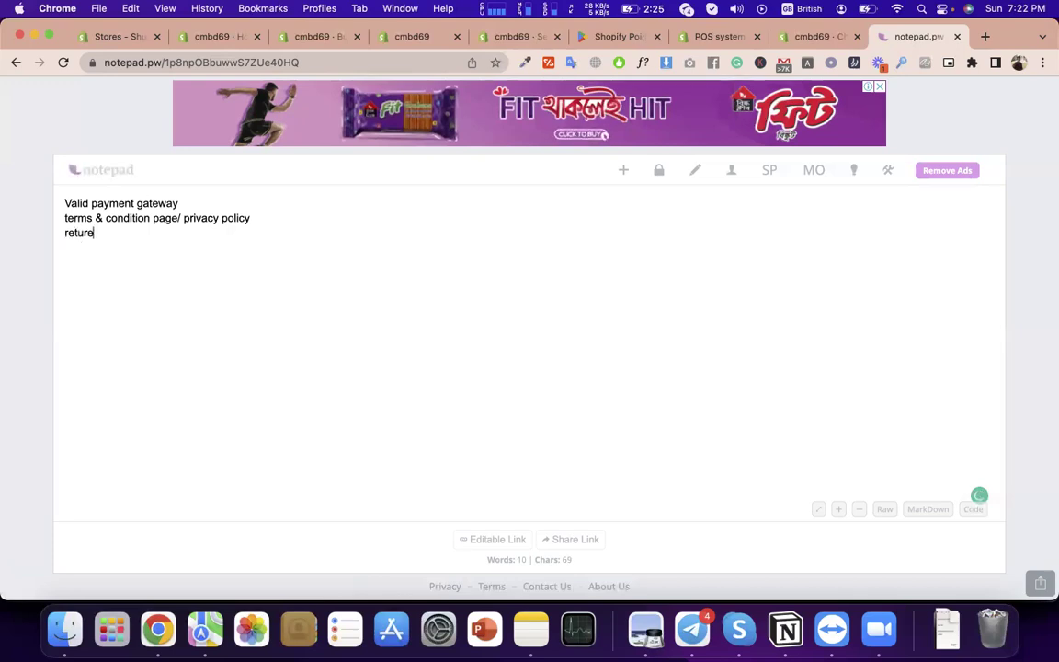
pyautogui.write('n or r')
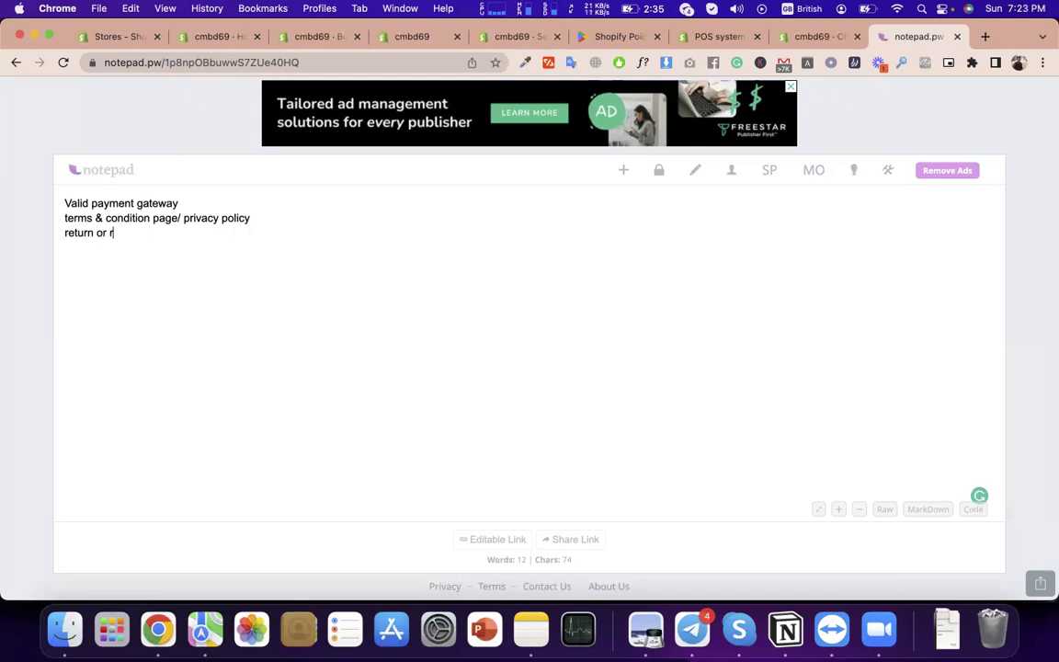
pyautogui.write('efu')
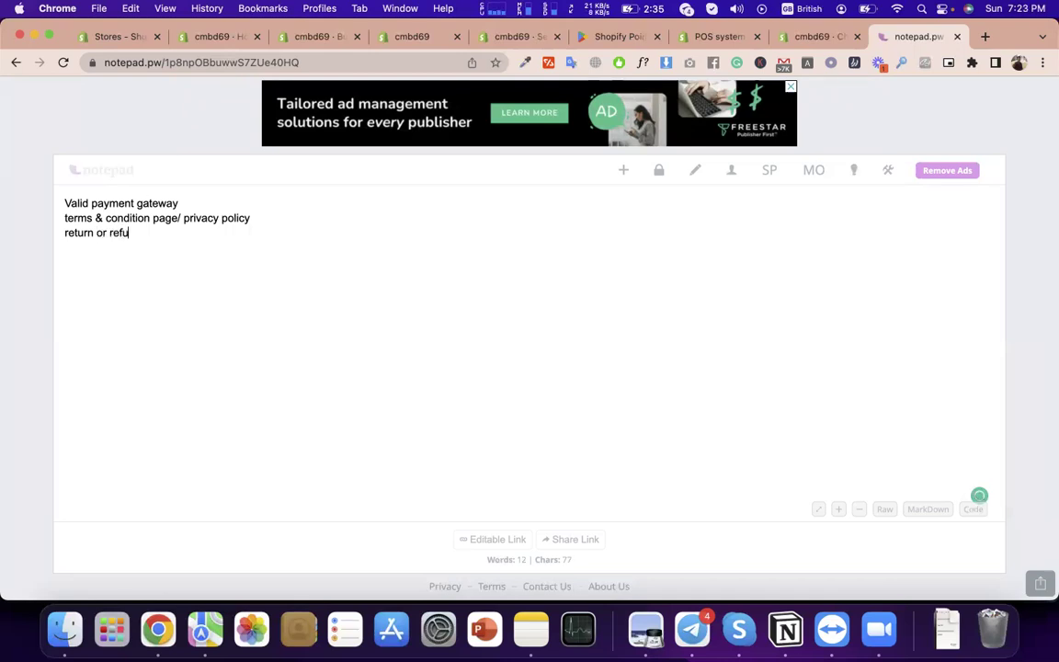
pyautogui.write('nd policy')
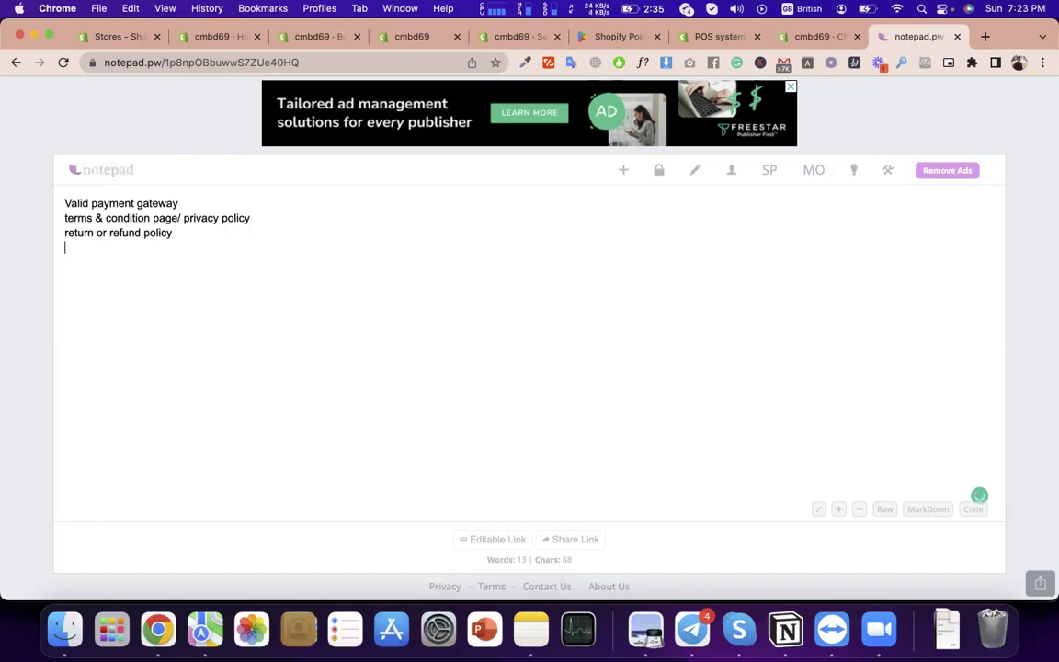
pyautogui.click(92, 61)
pyautogui.click(203, 232)
pyautogui.click(823, 38)
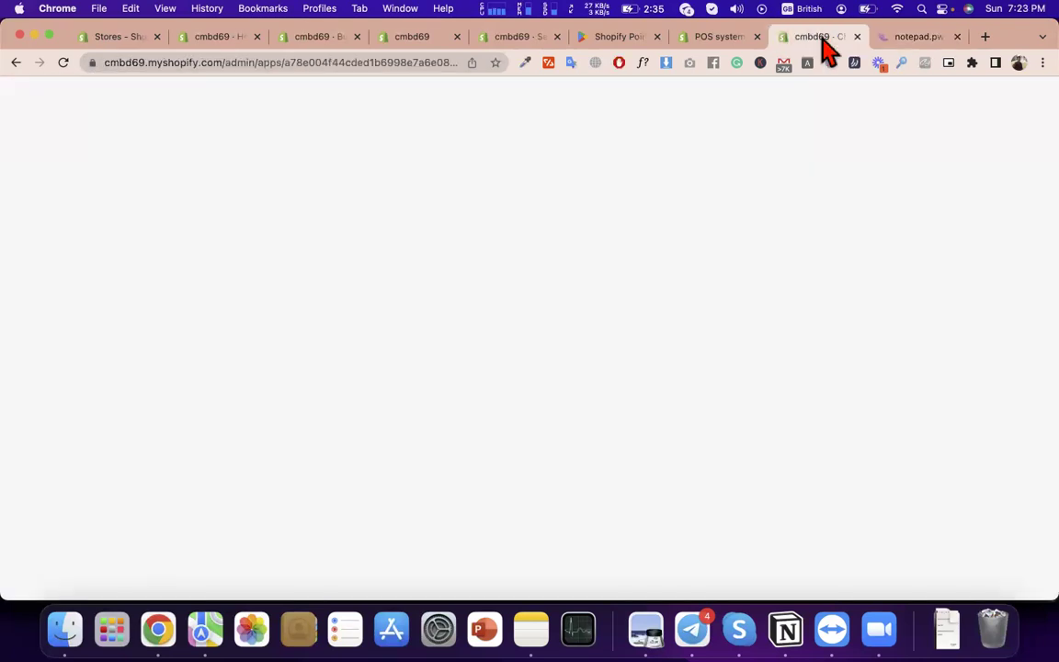
pyautogui.click(92, 64)
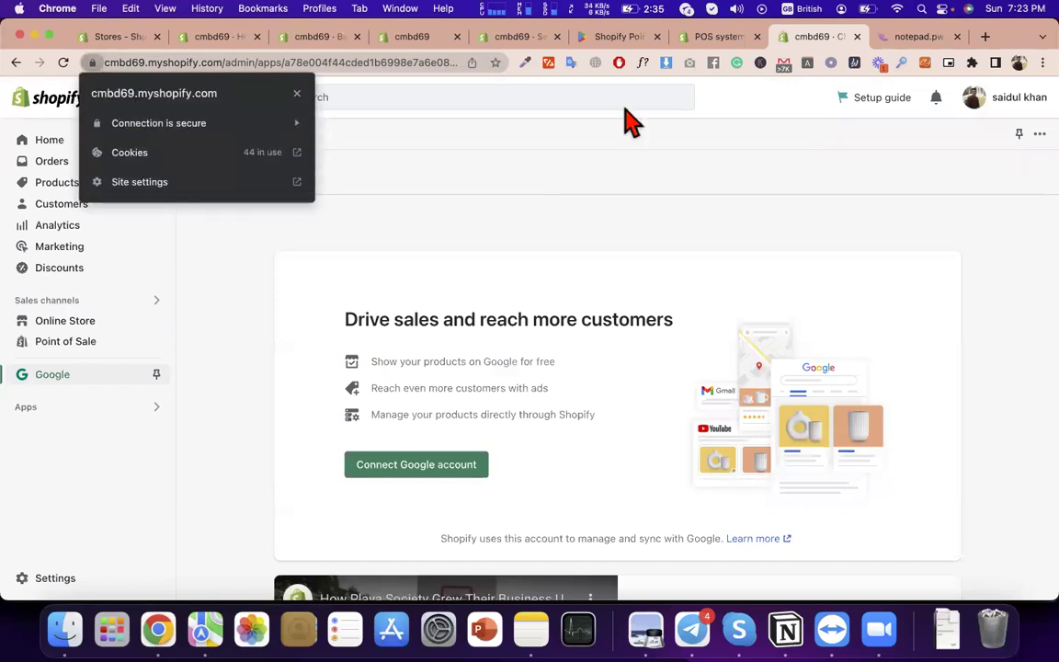
pyautogui.click(911, 37)
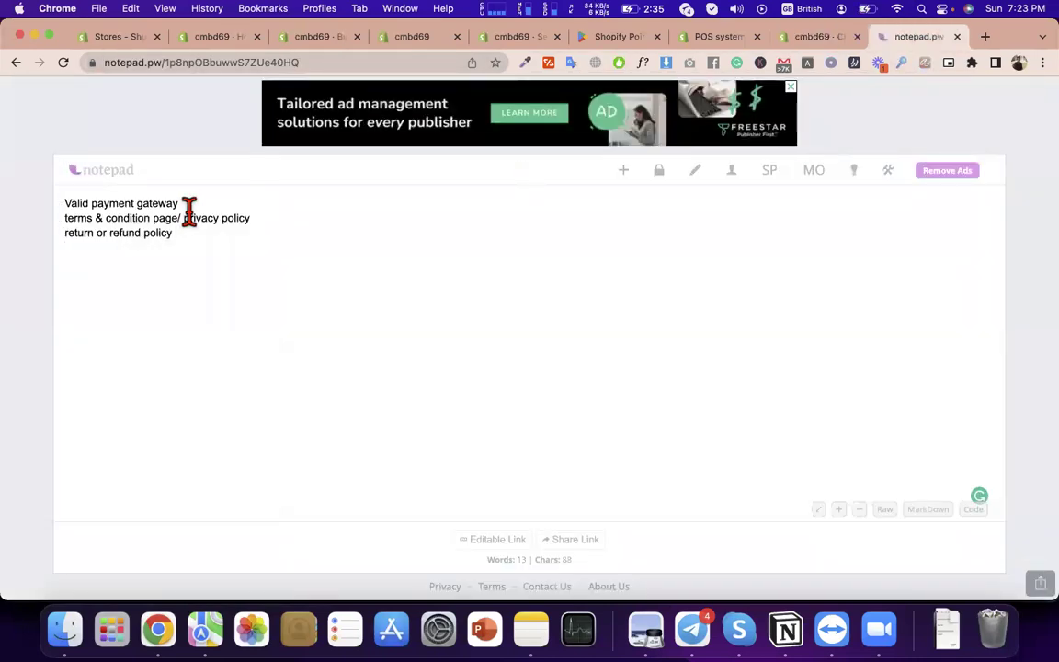
# In the Notes 'For Full store setup' note, select the contact information line to copy, then return to Chrome.
pyautogui.click(532, 629)
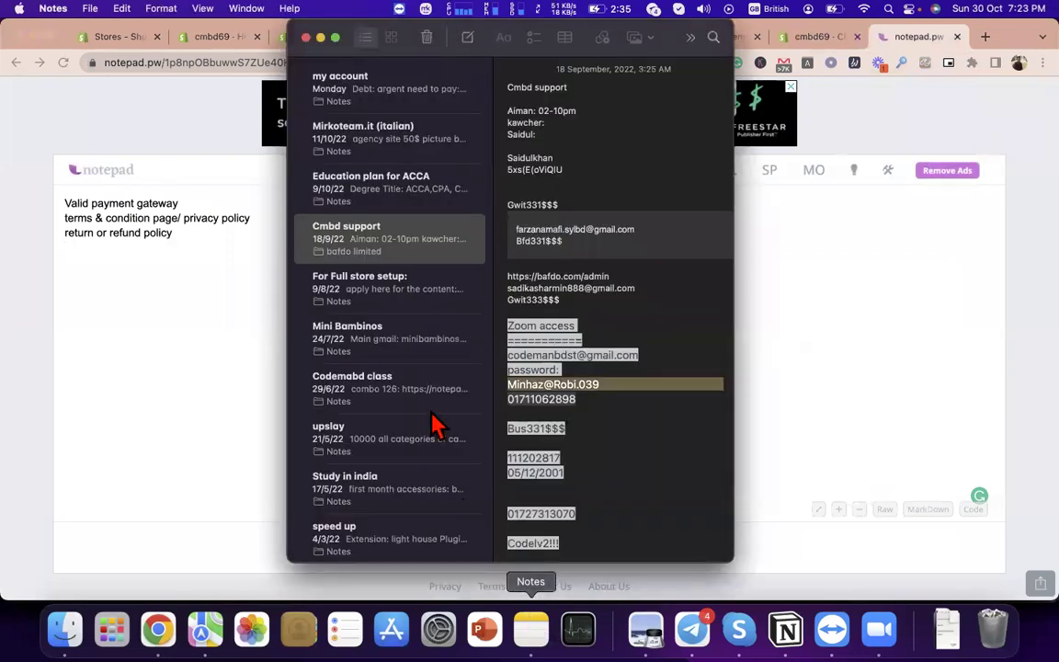
pyautogui.click(405, 345)
pyautogui.click(395, 296)
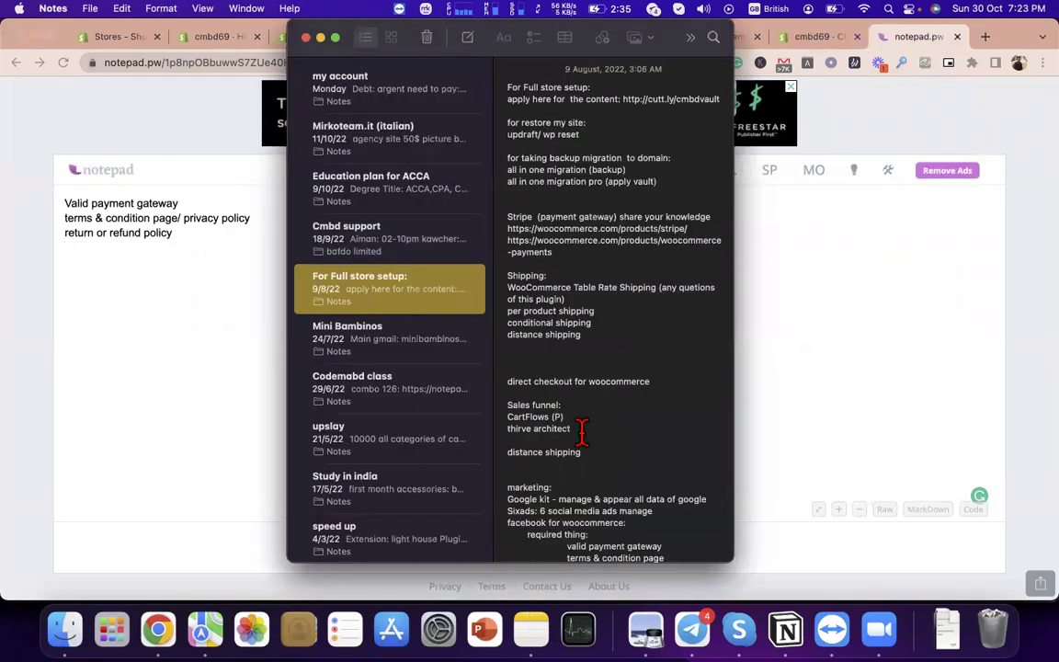
pyautogui.scroll(-10, 582, 433)
pyautogui.scroll(-5, 582, 432)
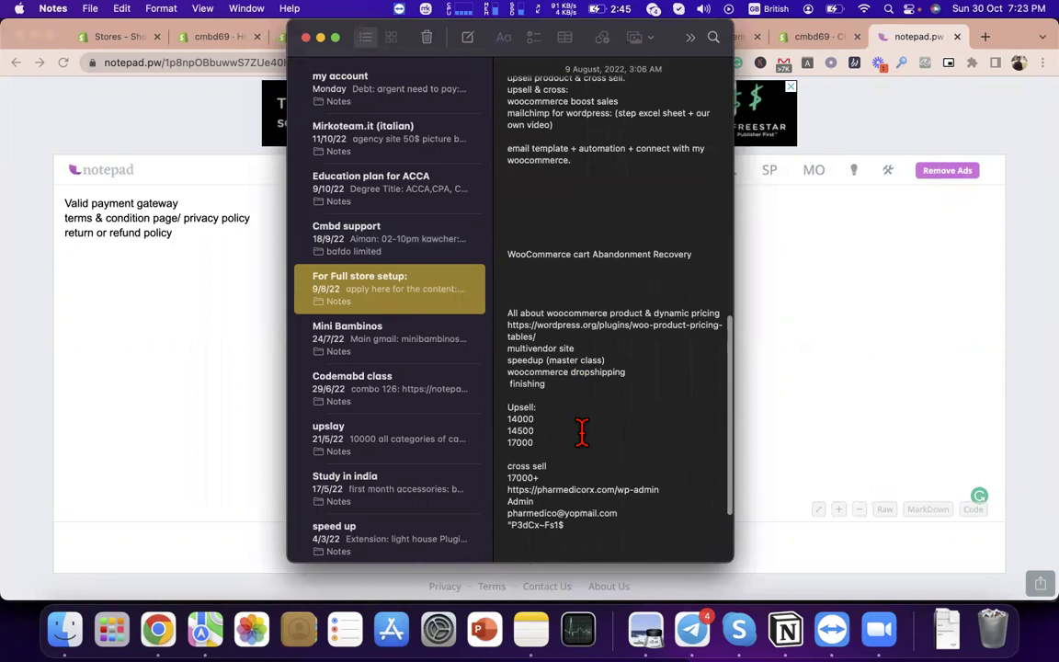
pyautogui.scroll(10, 582, 432)
pyautogui.scroll(1, 582, 432)
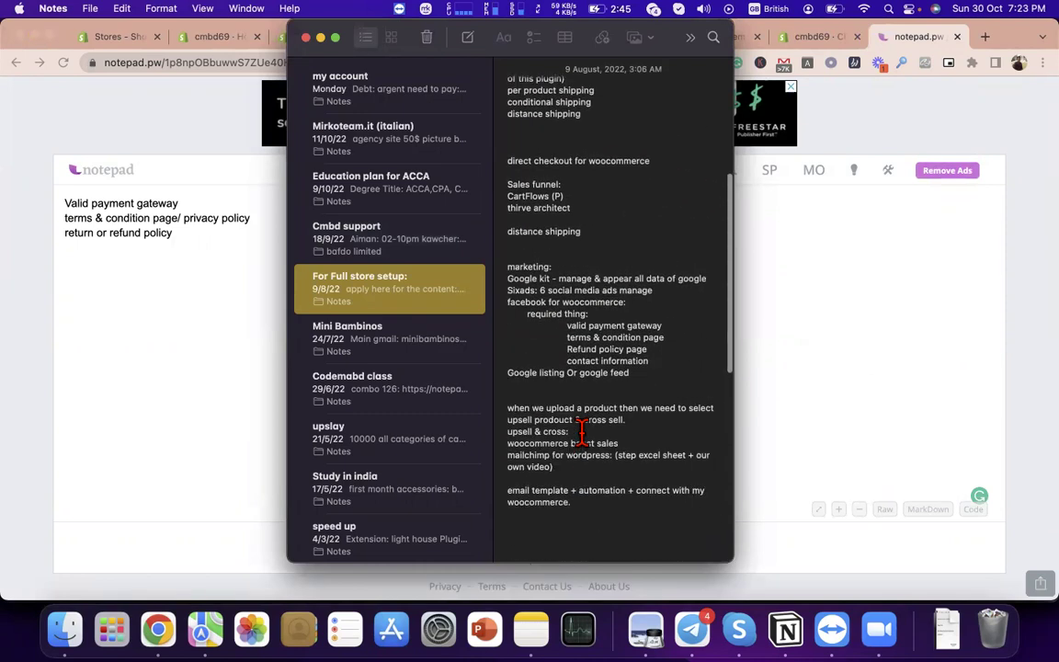
pyautogui.click(655, 358)
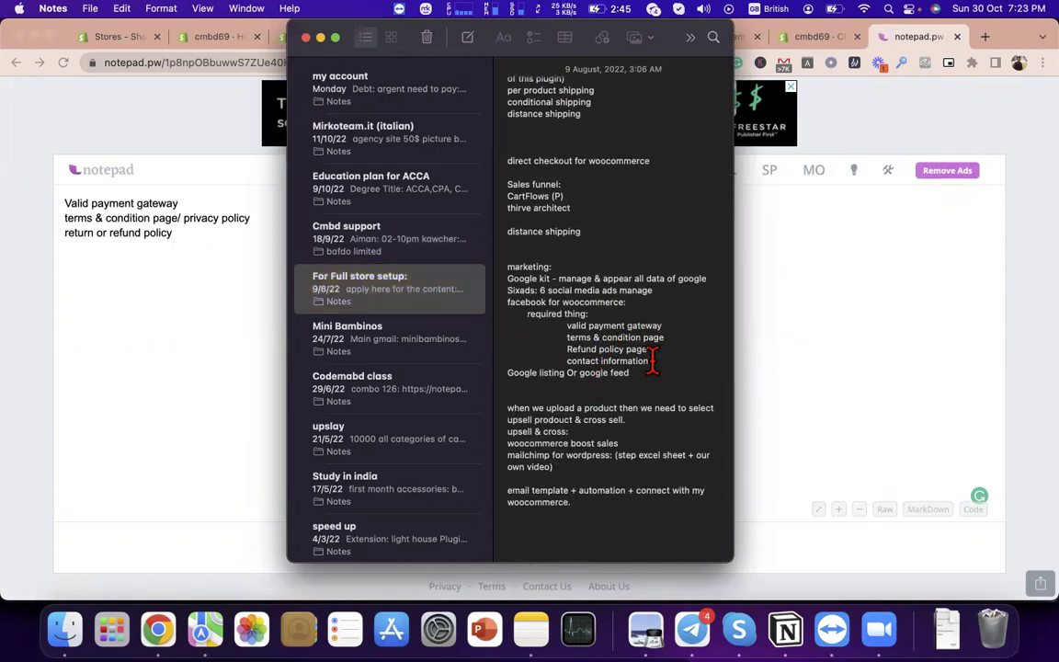
pyautogui.tripleClick(630, 361)
pyautogui.press('super+c')
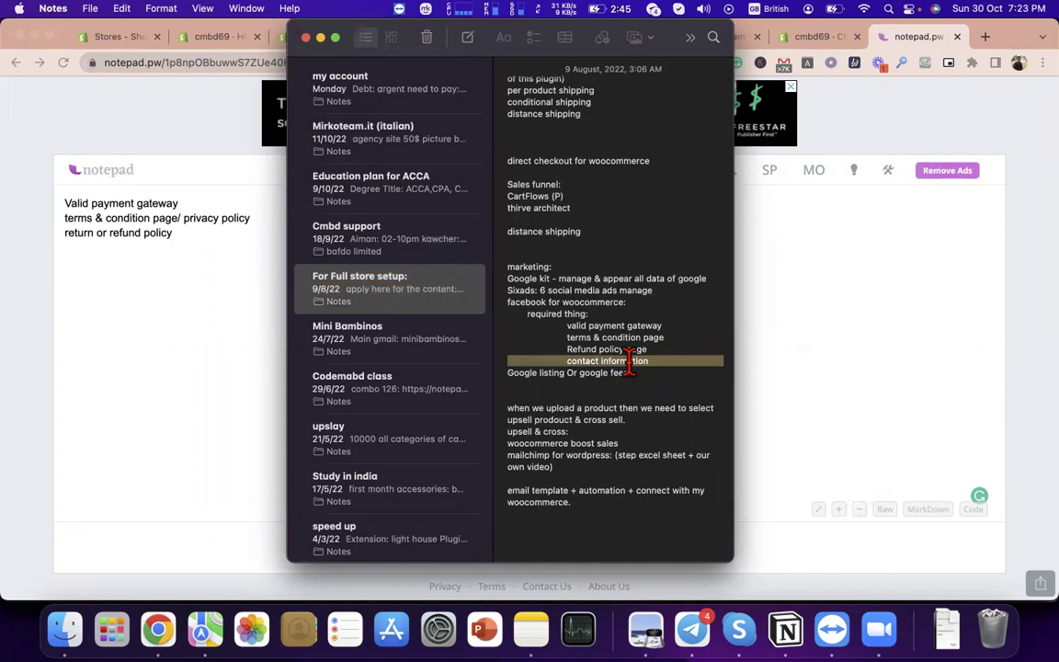
pyautogui.click(206, 233)
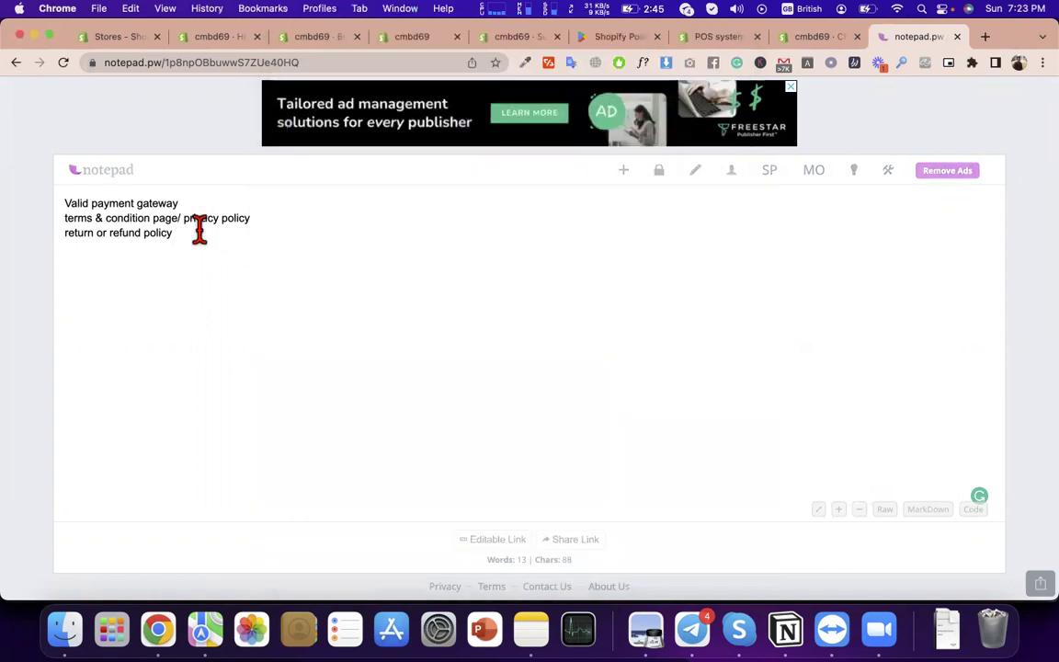
# Paste 'contact information' as the fourth line, remove its indent, and select all the checklist text.
pyautogui.press('super+v')
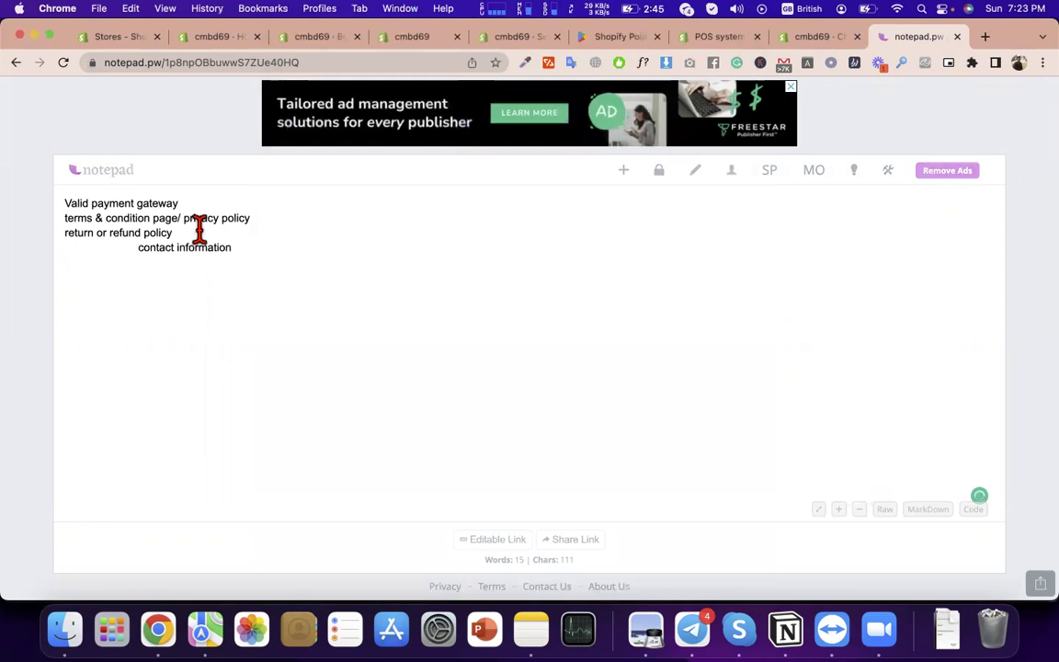
pyautogui.click(140, 249)
pyautogui.press('BackSpace')
pyautogui.press('BackSpace')
pyautogui.press('BackSpace')
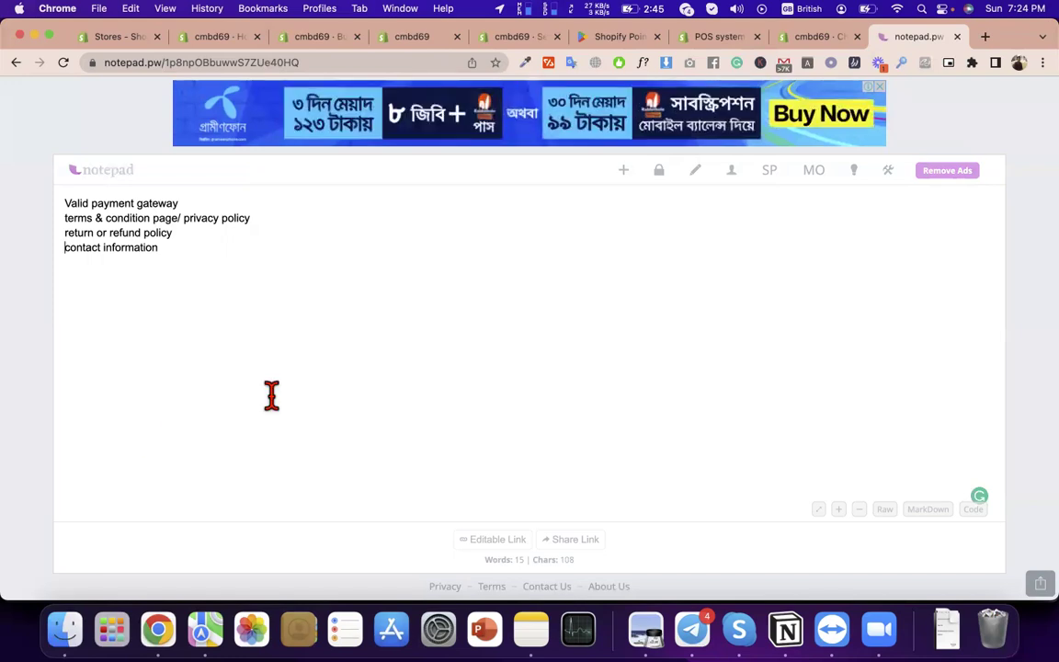
pyautogui.click(123, 315)
pyautogui.press('super+a')
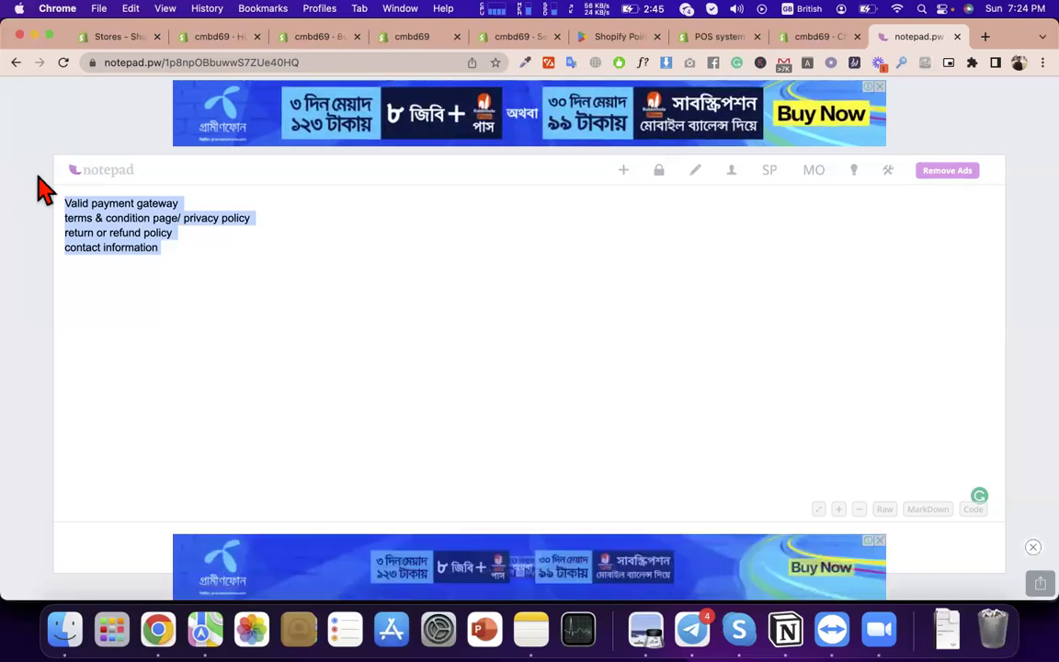
# On the Shopify Google channel setup, start Connect Google account, then dismiss the sign-in window.
pyautogui.click(832, 39)
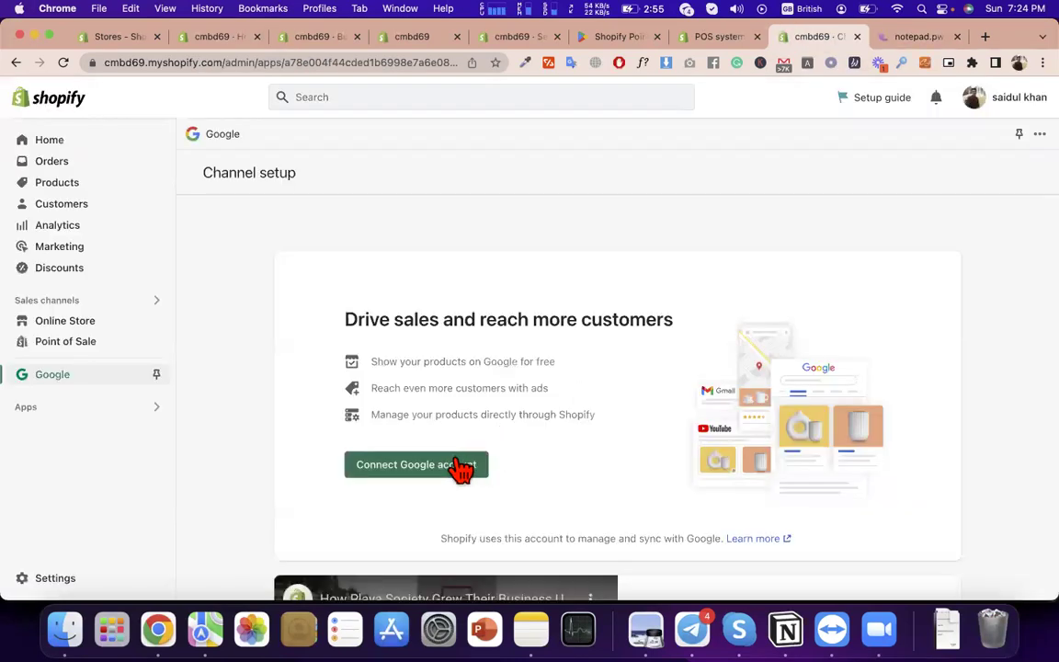
pyautogui.click(464, 469)
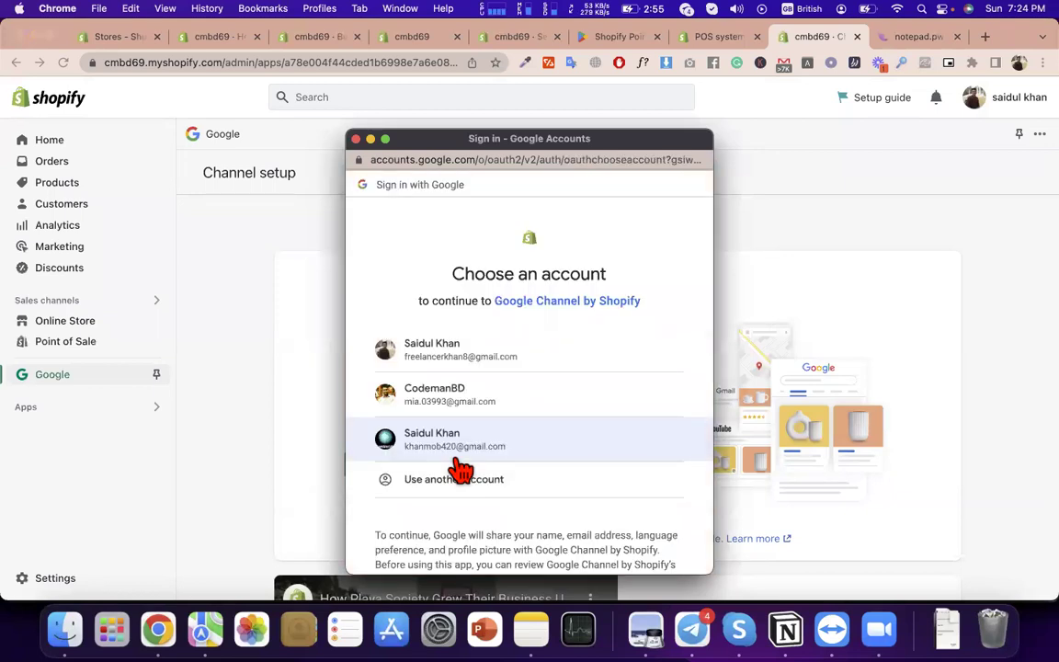
pyautogui.click(249, 327)
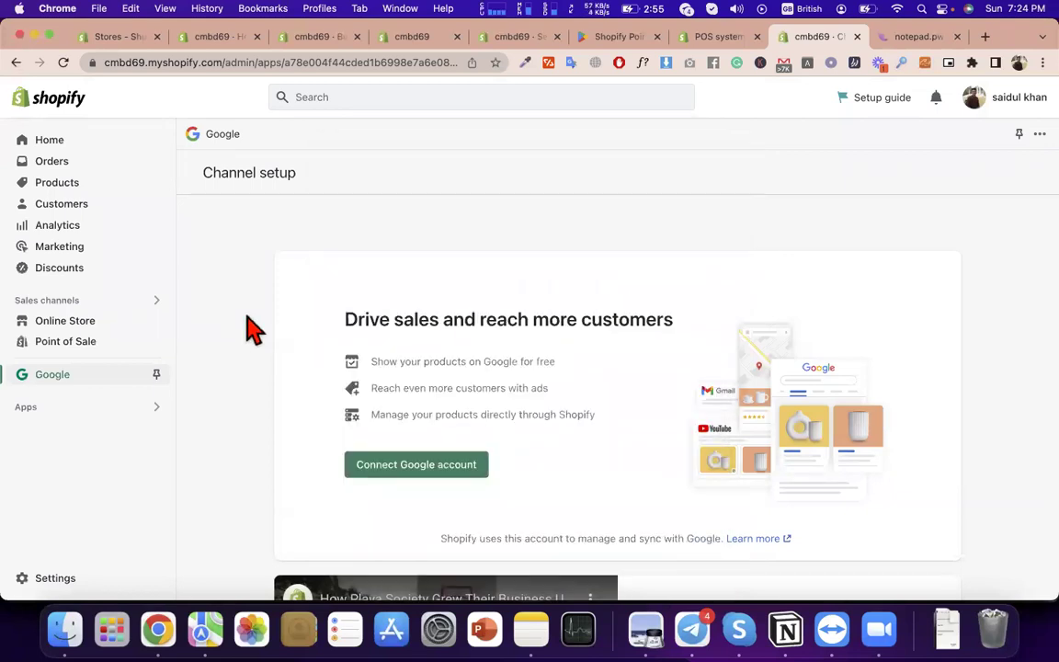
# Search Google for 'google merchant center sign up' in a new tab.
pyautogui.click(987, 38)
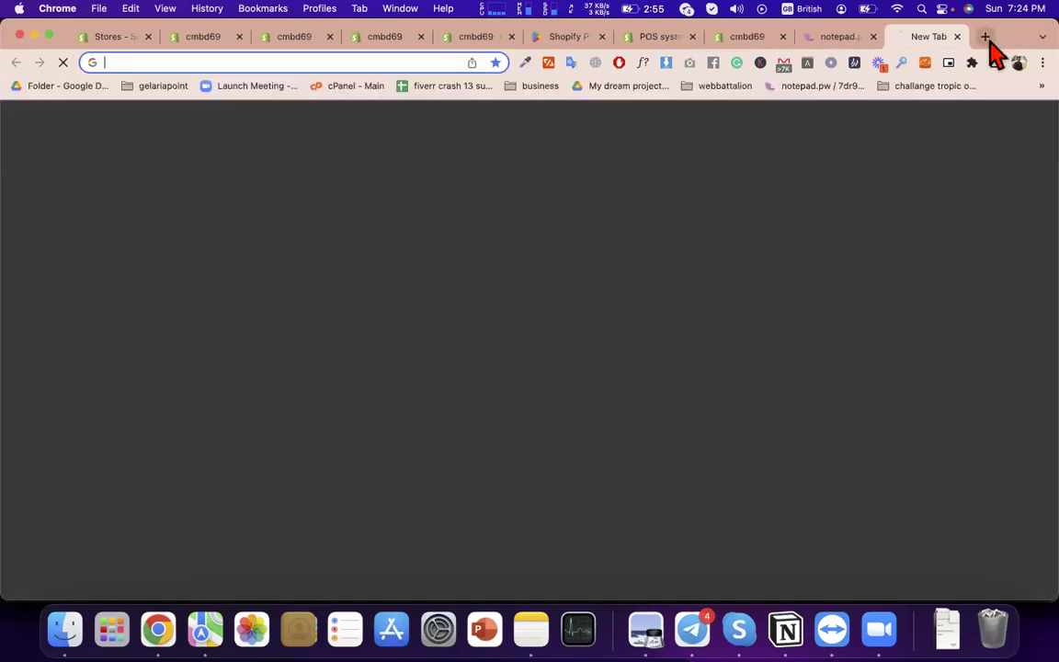
pyautogui.write('google m')
pyautogui.write('ma')
pyautogui.press('BackSpace')
pyautogui.write('m')
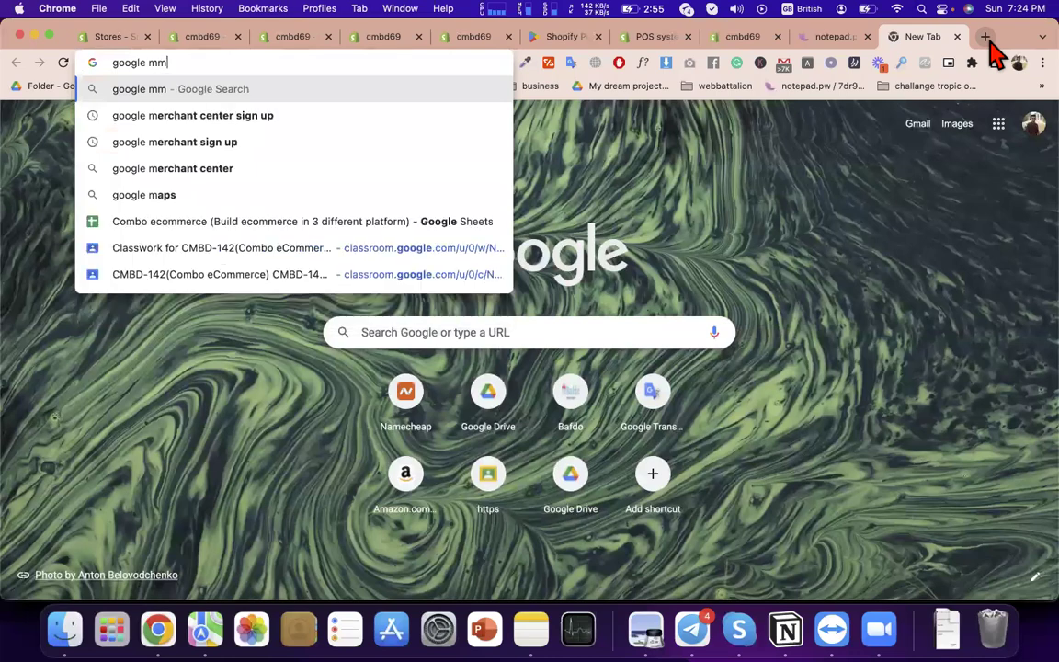
pyautogui.press('BackSpace')
pyautogui.write('eet')
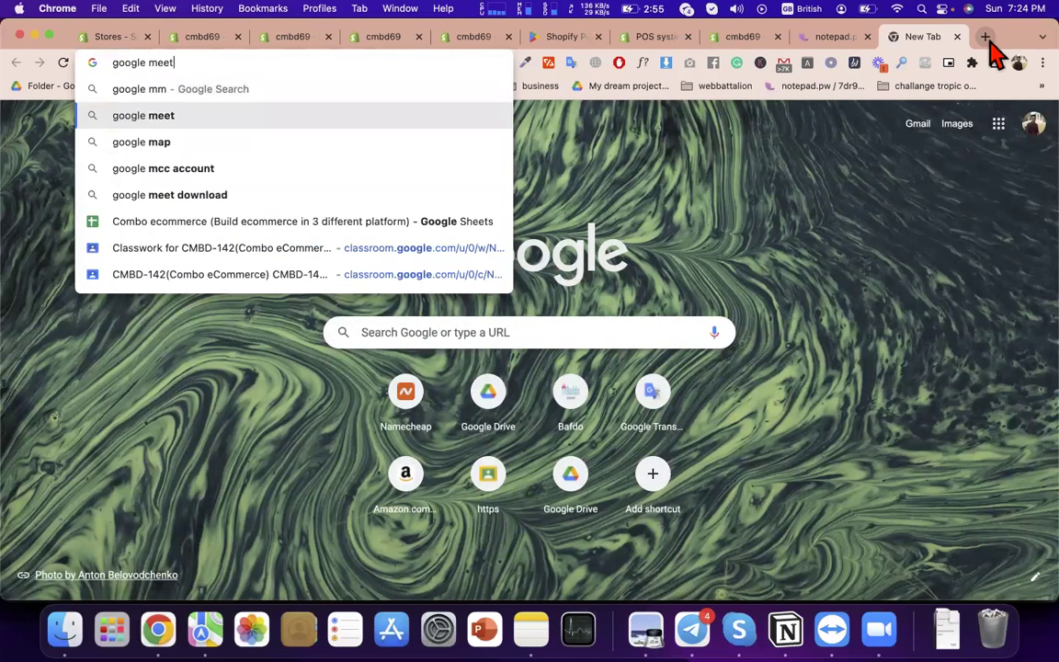
pyautogui.press('BackSpace')
pyautogui.press('BackSpace')
pyautogui.press('BackSpace')
pyautogui.press('Down')
pyautogui.press('Return')
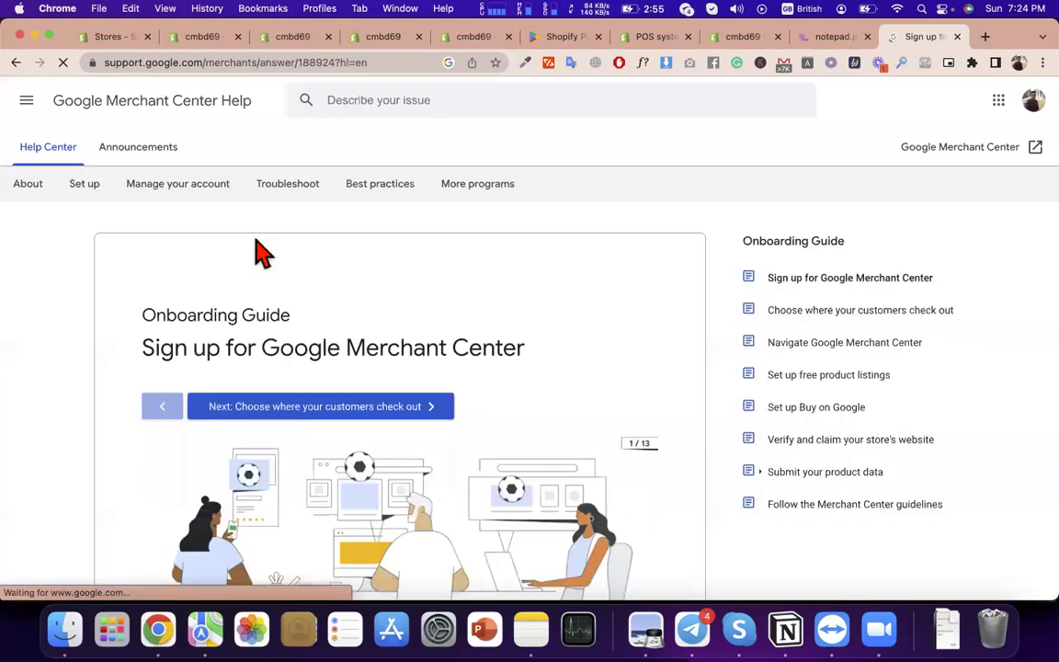
# Browse the sign-up guide's onboarding steps and follow its Go to Merchant Center link.
pyautogui.click(301, 406)
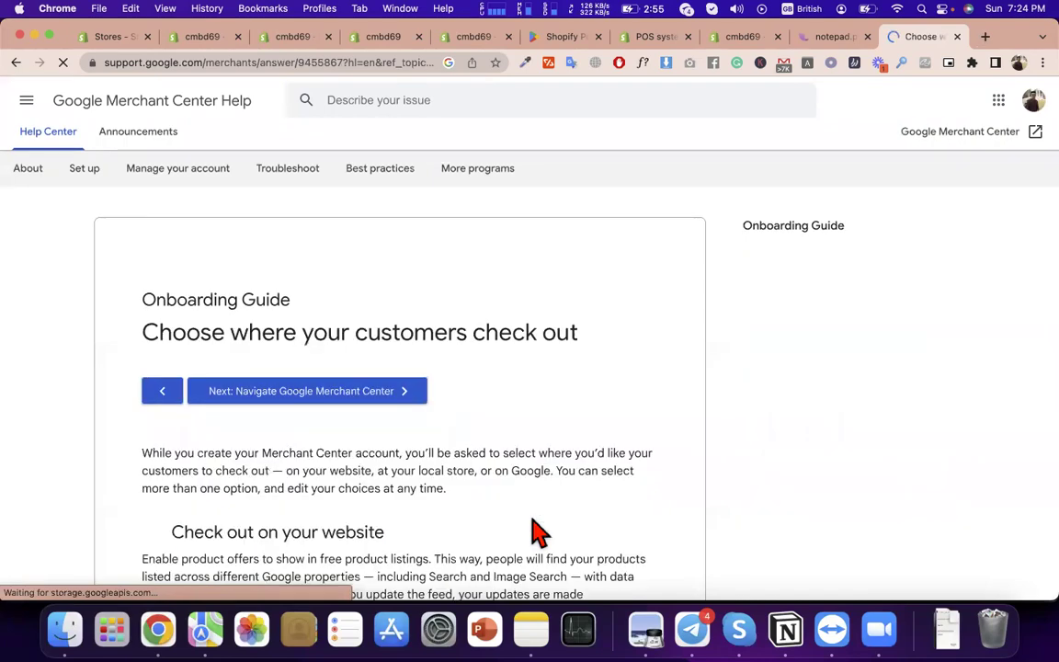
pyautogui.scroll(-8, 538, 532)
pyautogui.scroll(-10, 354, 426)
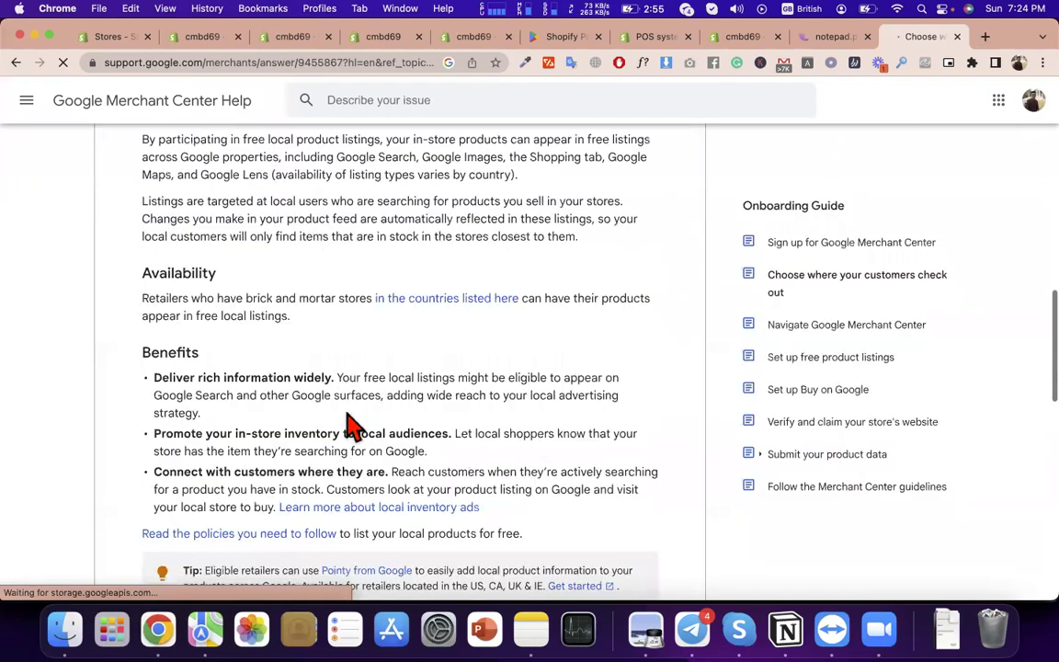
pyautogui.click(14, 62)
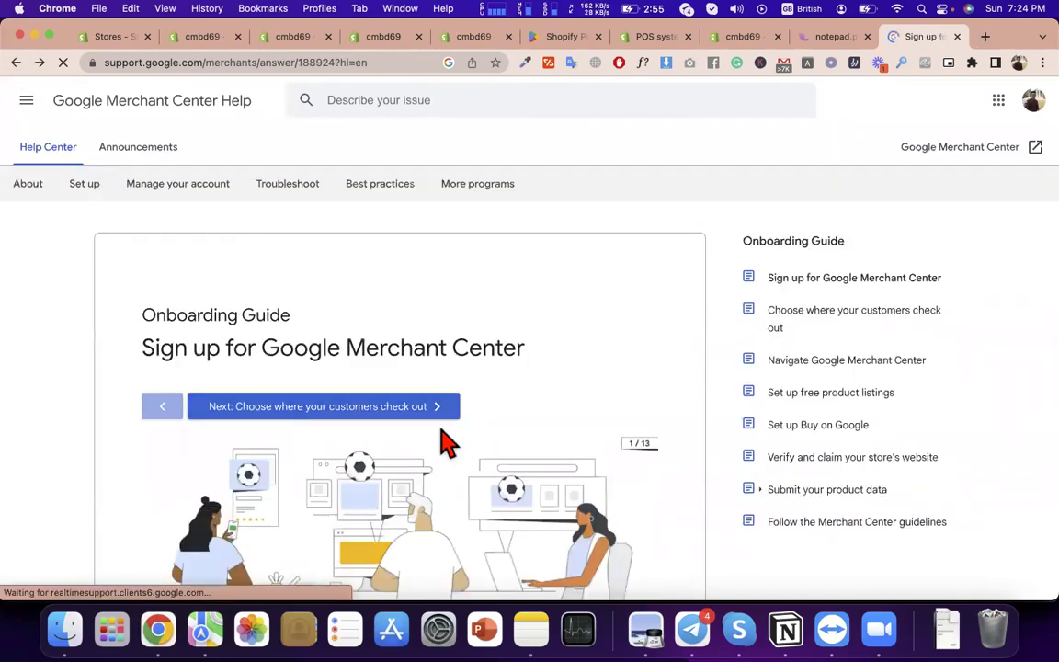
pyautogui.scroll(-5, 445, 440)
pyautogui.click(417, 351)
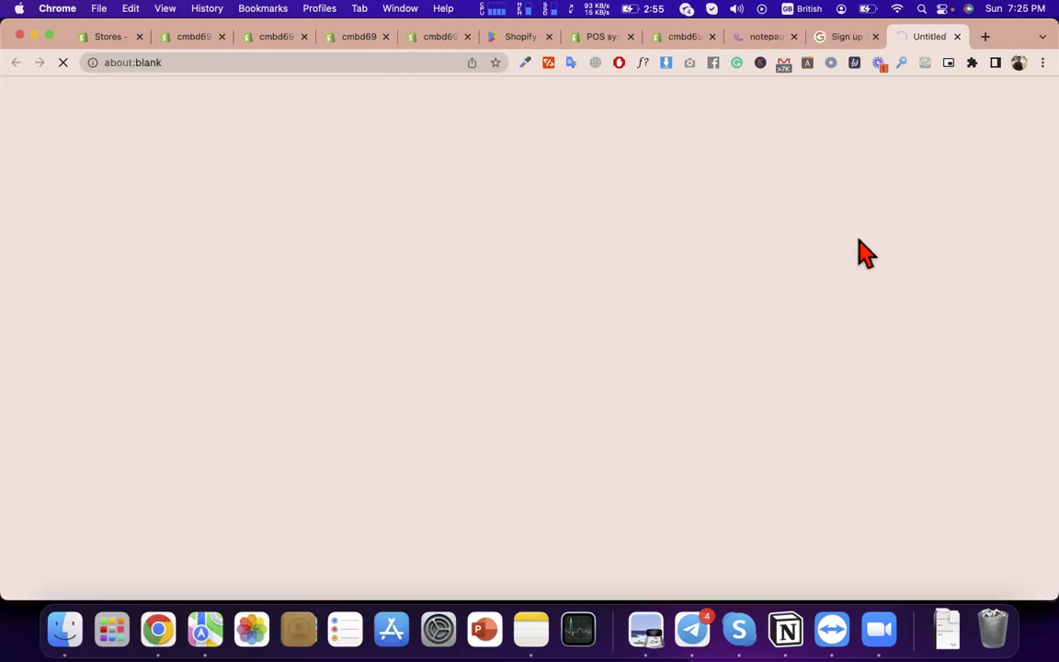
# Close the sign-up help tab and review the Merchant Center Overview's verification warnings and setup tasks.
pyautogui.click(875, 38)
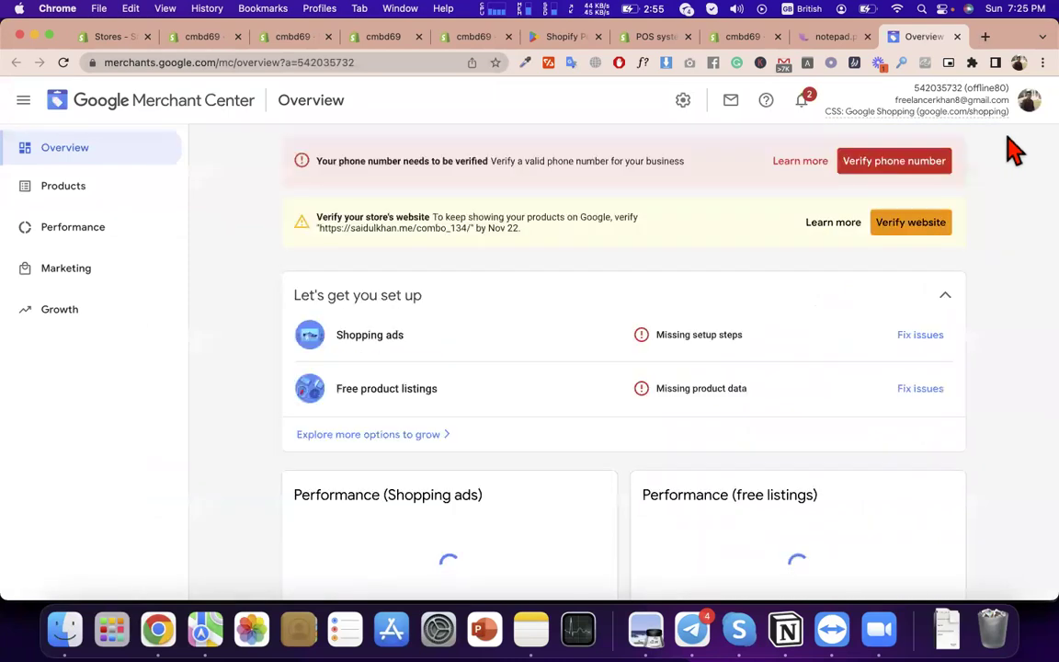
pyautogui.scroll(-1, 1016, 151)
pyautogui.scroll(1, 920, 241)
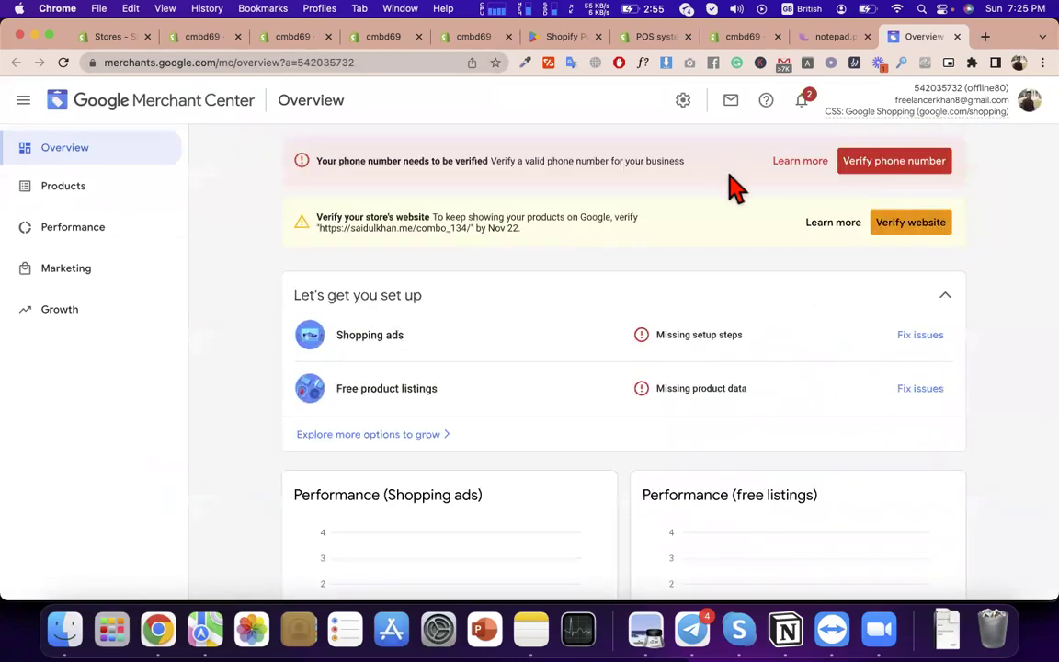
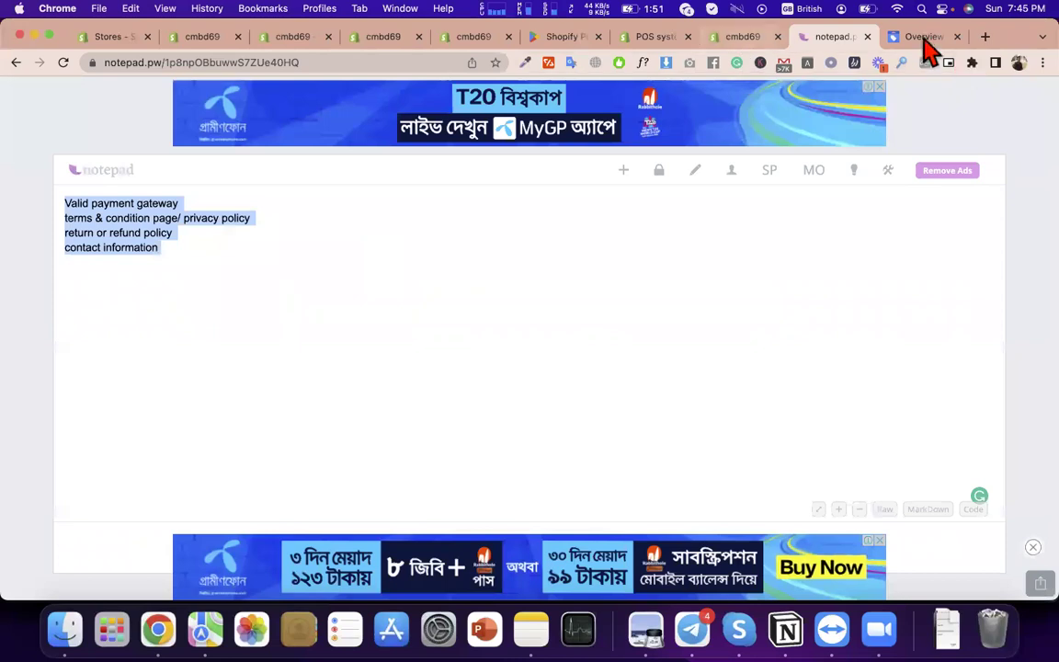
# On the cmbd69 Google channel setup, connect the first listed Google account and continue signing in.
pyautogui.click(734, 42)
pyautogui.click(432, 484)
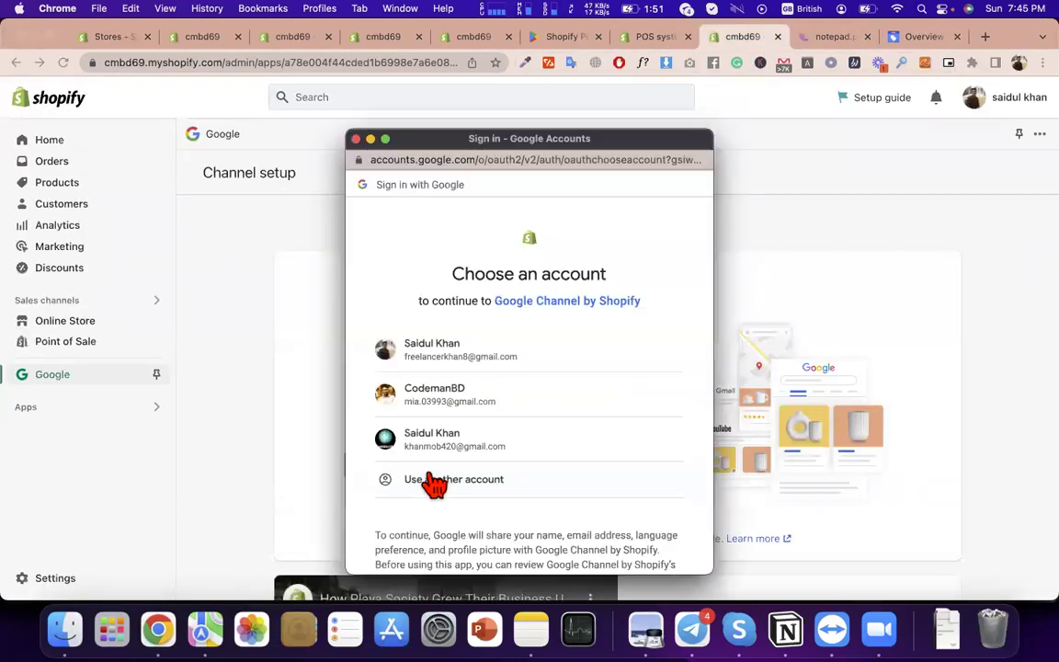
pyautogui.click(513, 367)
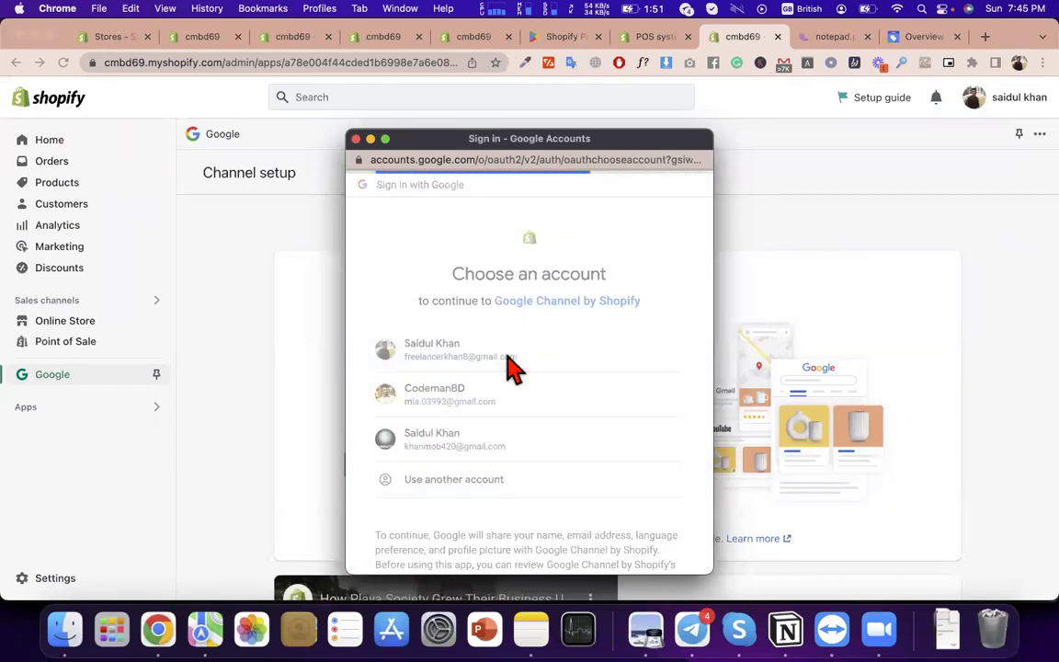
pyautogui.click(444, 359)
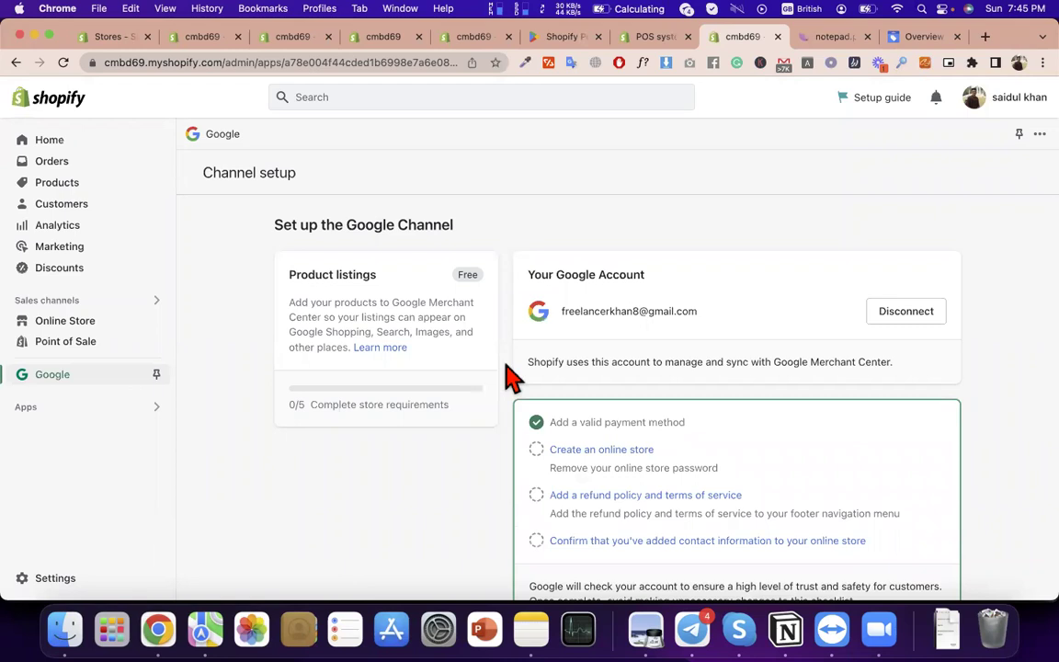
pyautogui.scroll(-1, 773, 390)
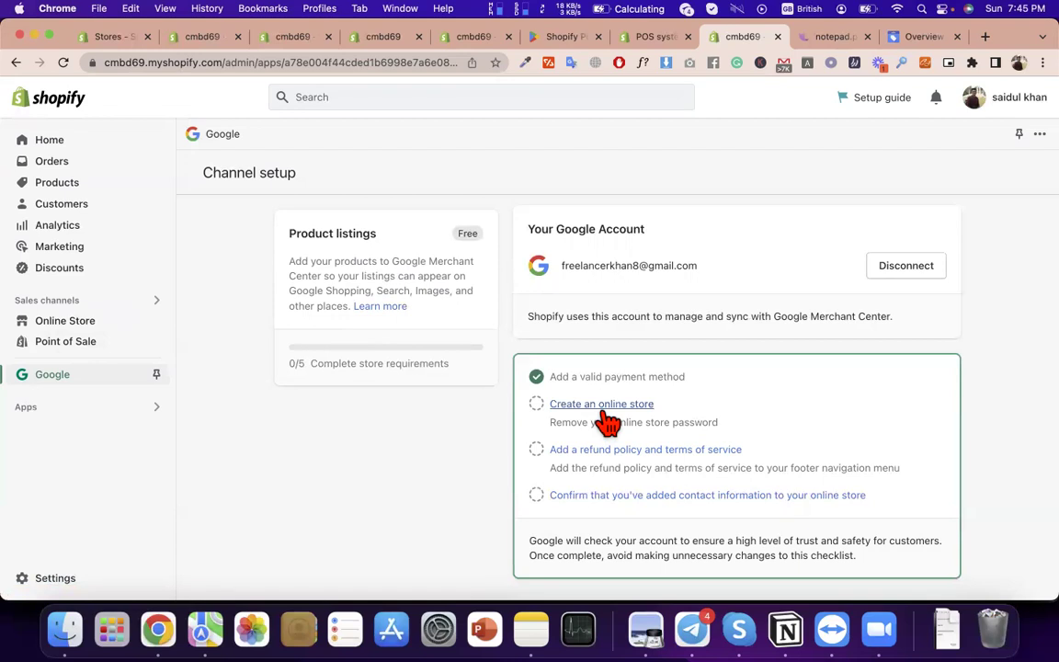
pyautogui.scroll(-1, 607, 423)
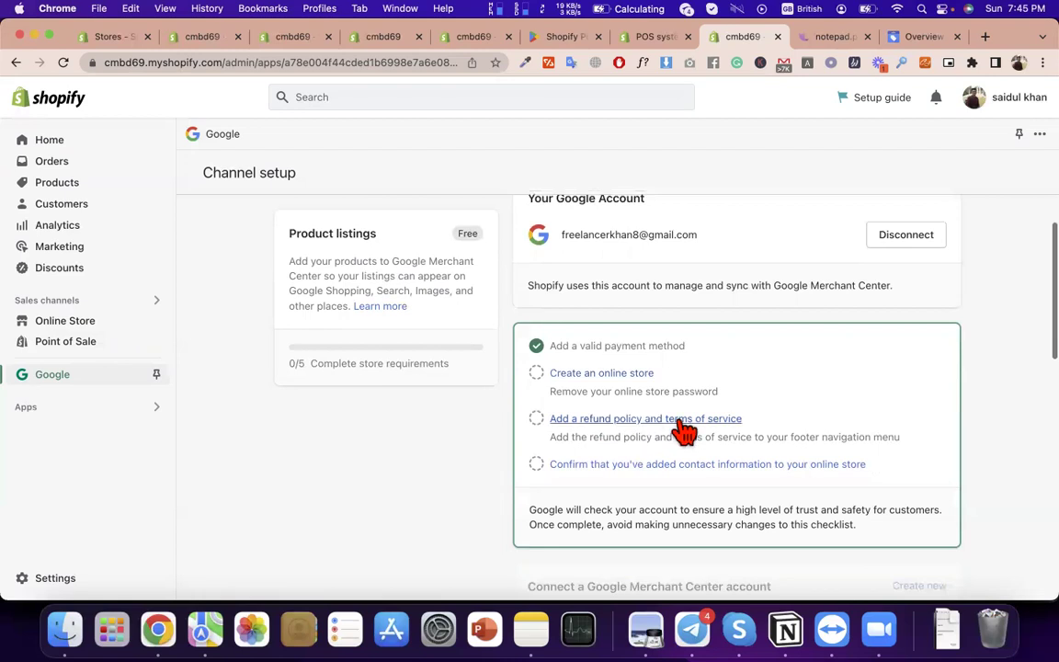
pyautogui.tripleClick(629, 384)
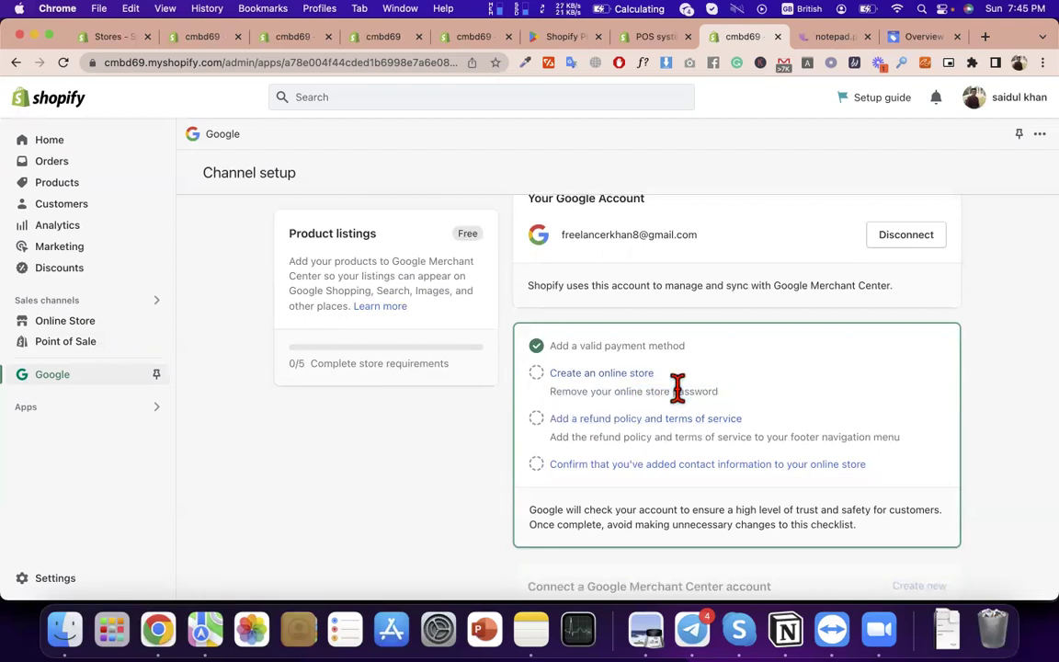
pyautogui.scroll(-1, 776, 439)
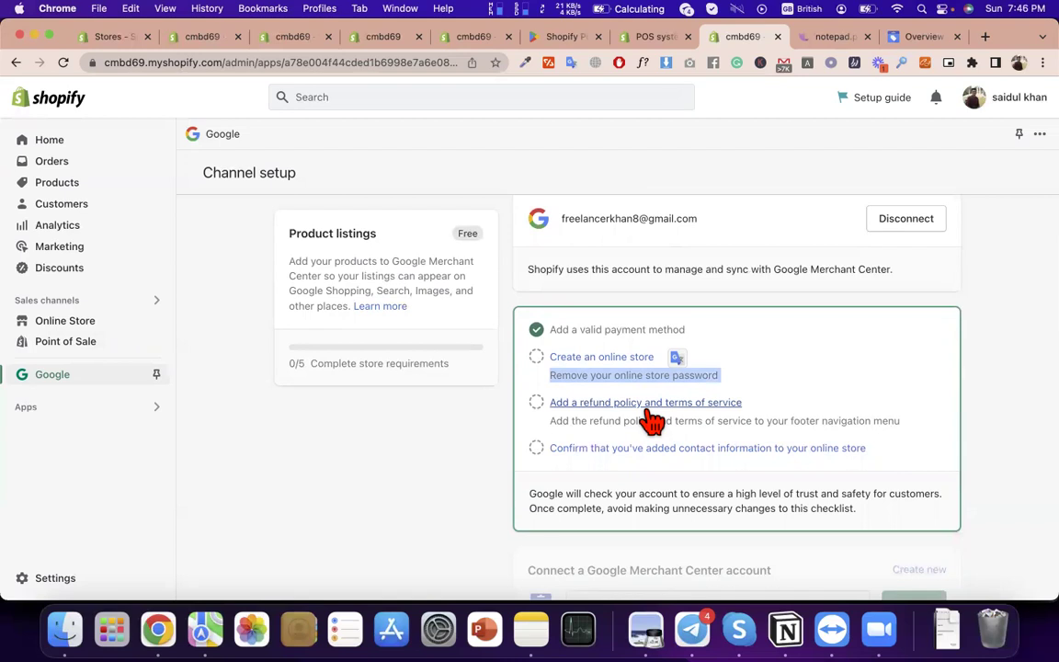
pyautogui.click(701, 419)
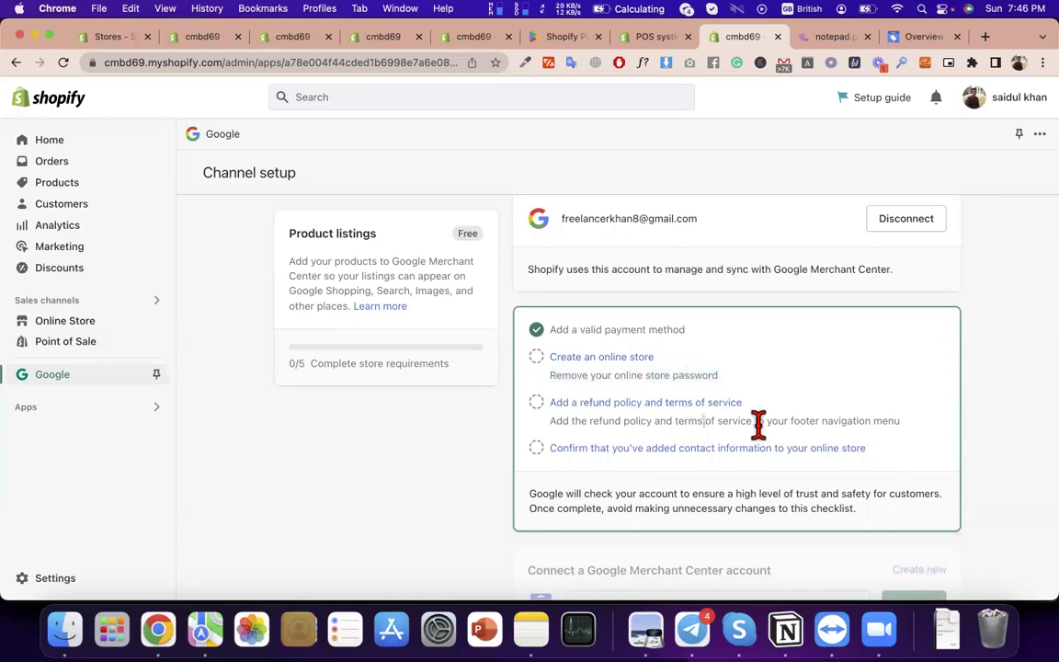
pyautogui.scroll(-2, 759, 425)
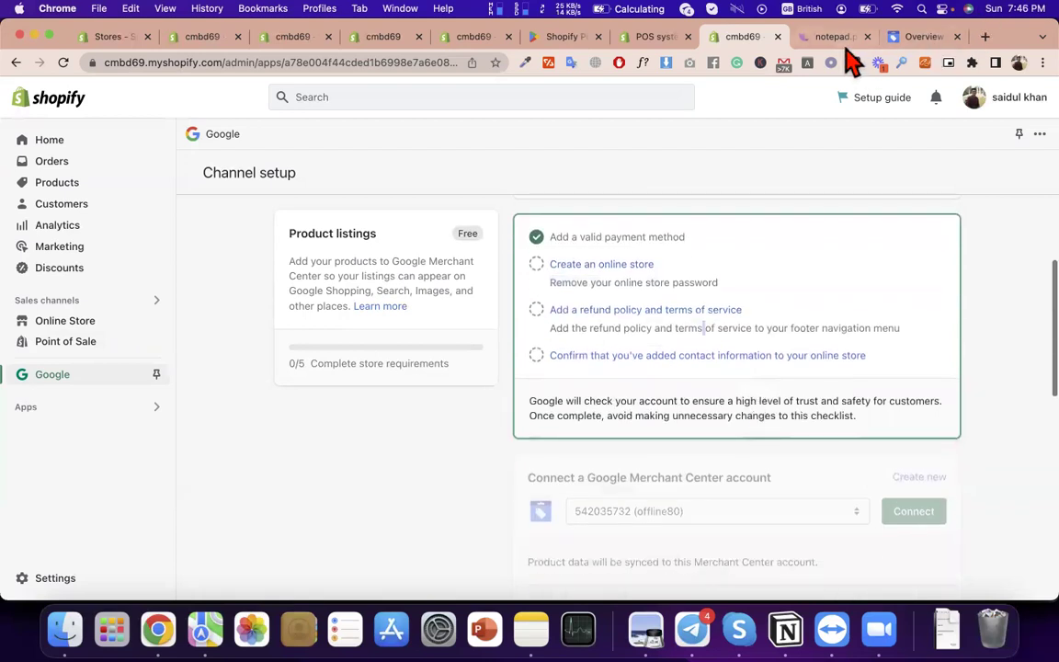
pyautogui.click(655, 36)
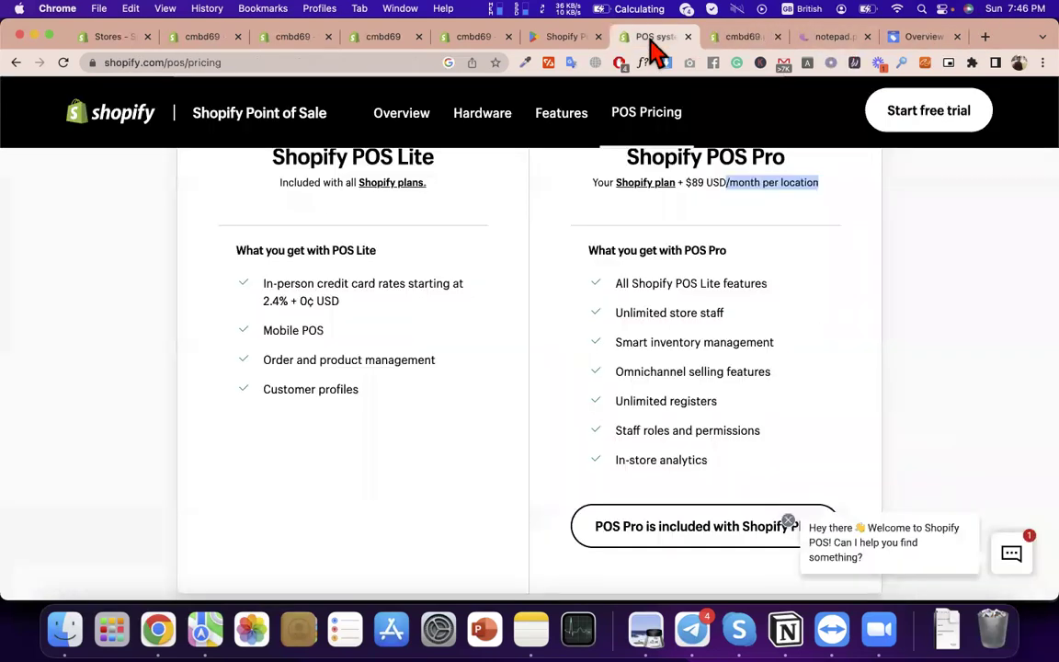
pyautogui.click(722, 36)
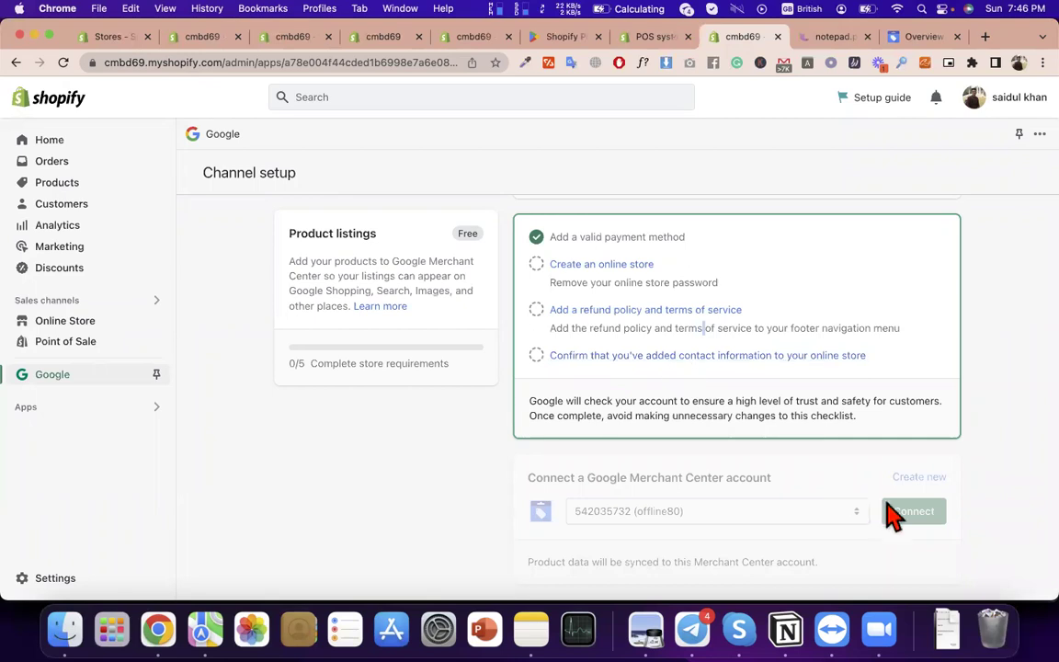
pyautogui.scroll(-1, 923, 525)
pyautogui.scroll(-1, 922, 525)
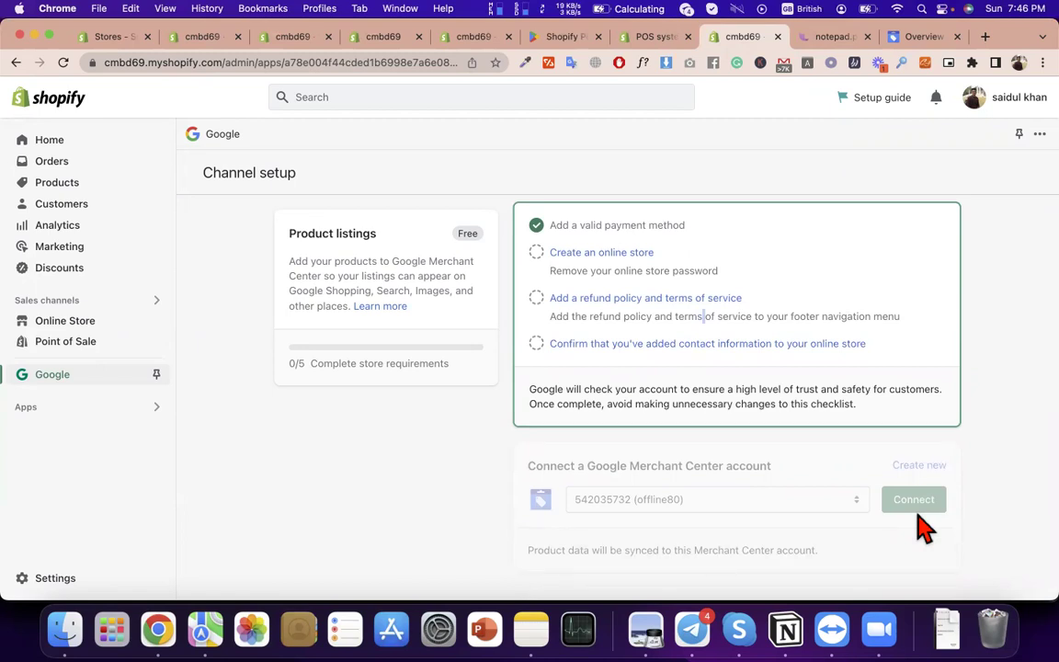
# Scroll through the Google setup's phone verification, product feed and terms of service sections.
pyautogui.scroll(-3, 920, 526)
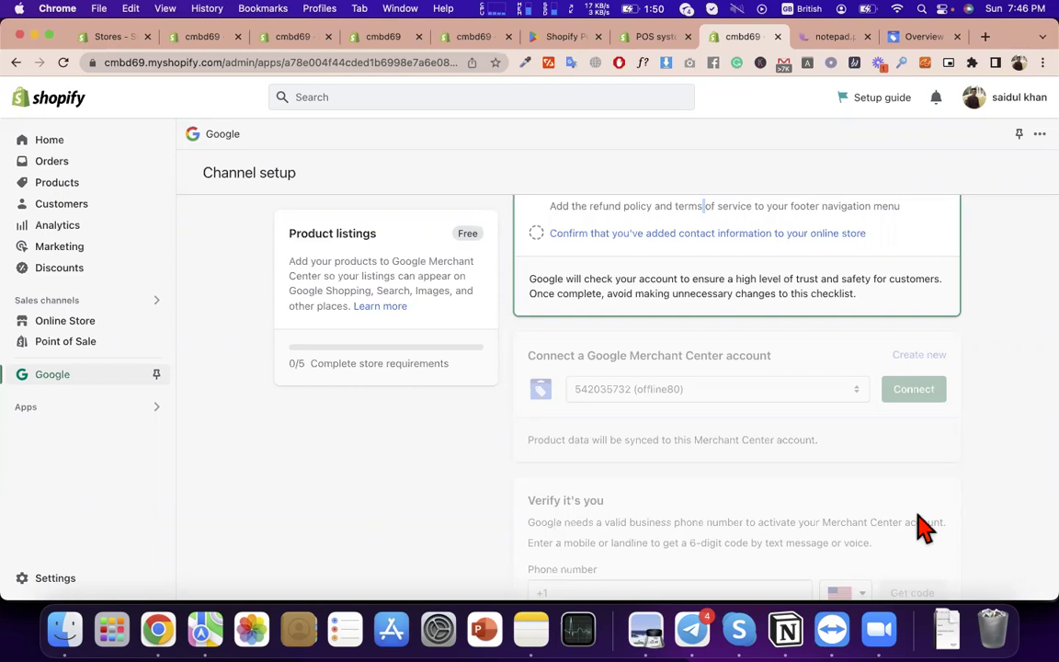
pyautogui.scroll(-5, 925, 527)
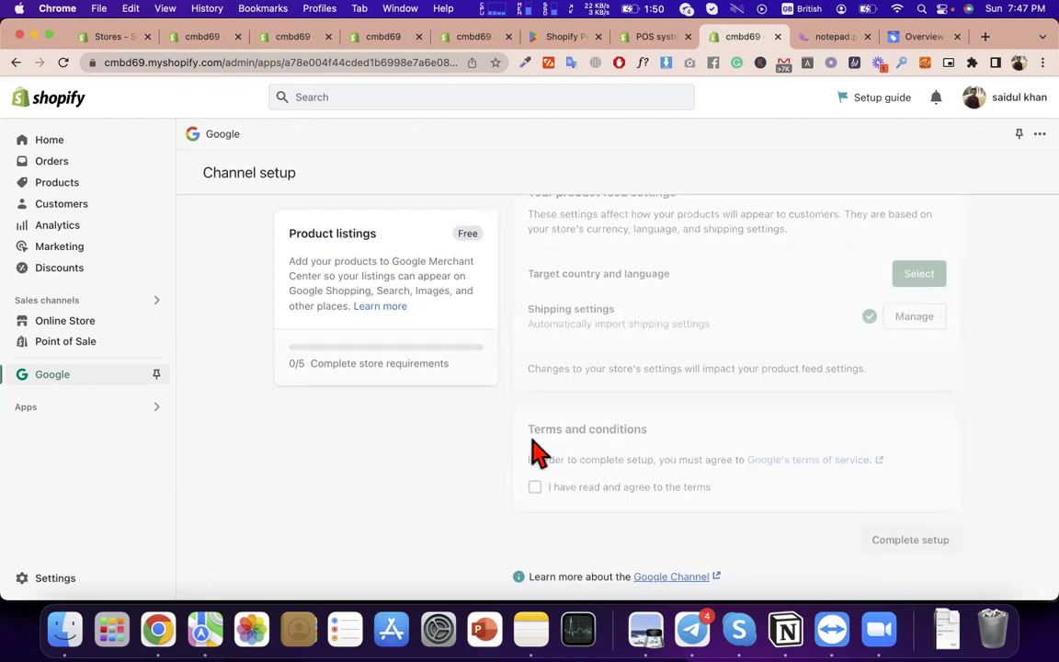
pyautogui.scroll(2, 538, 451)
pyautogui.scroll(1, 538, 451)
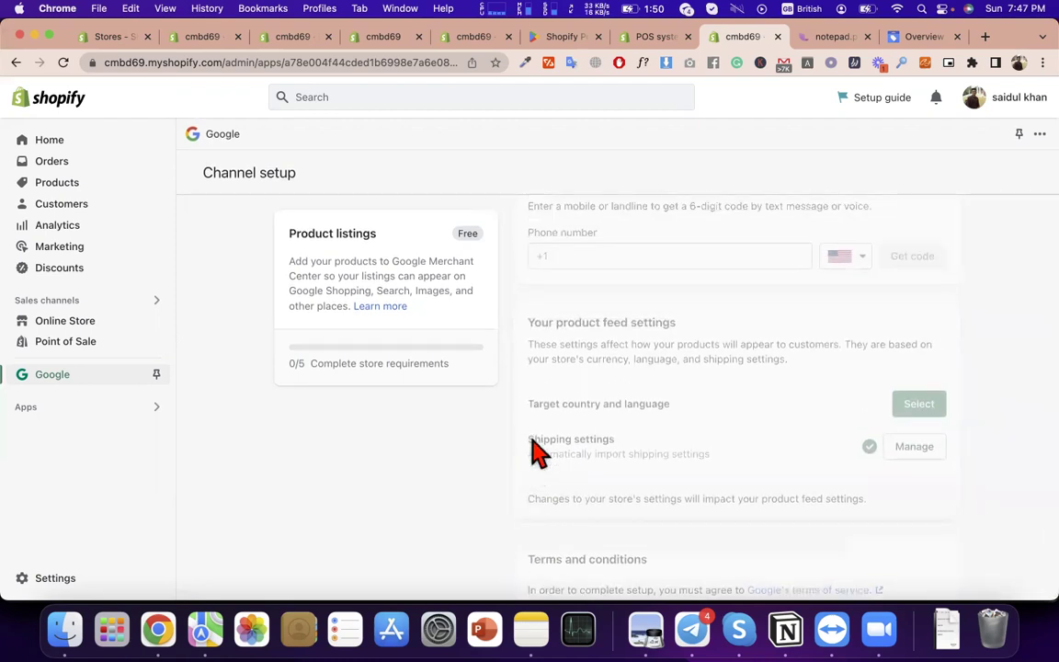
# From Online Store, browse the recommended sales channels and choose Facebook to add.
pyautogui.click(85, 322)
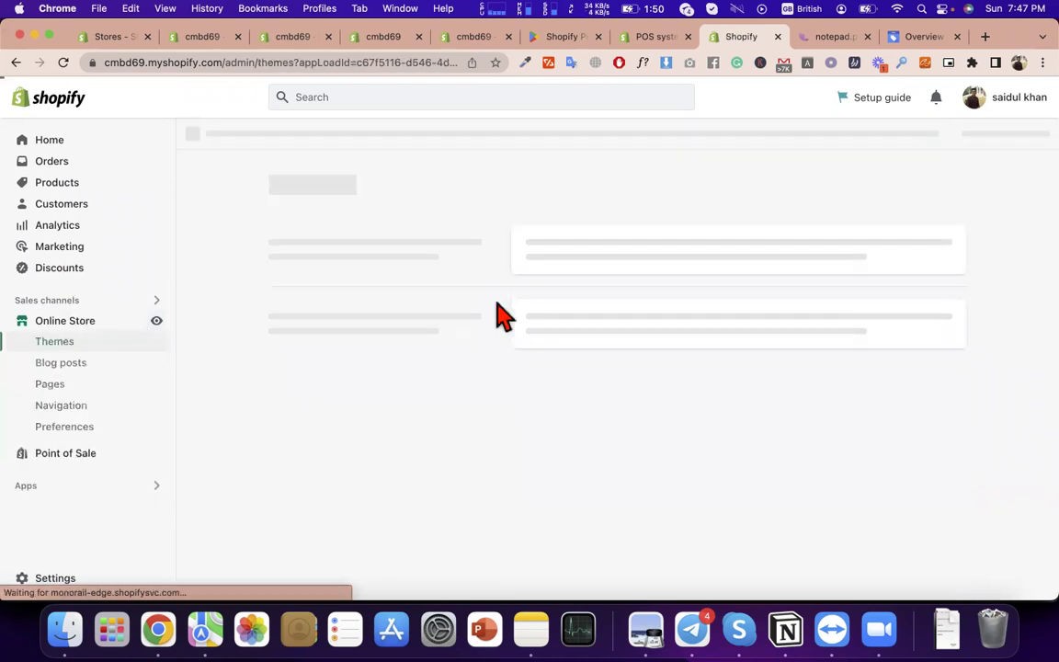
pyautogui.click(64, 302)
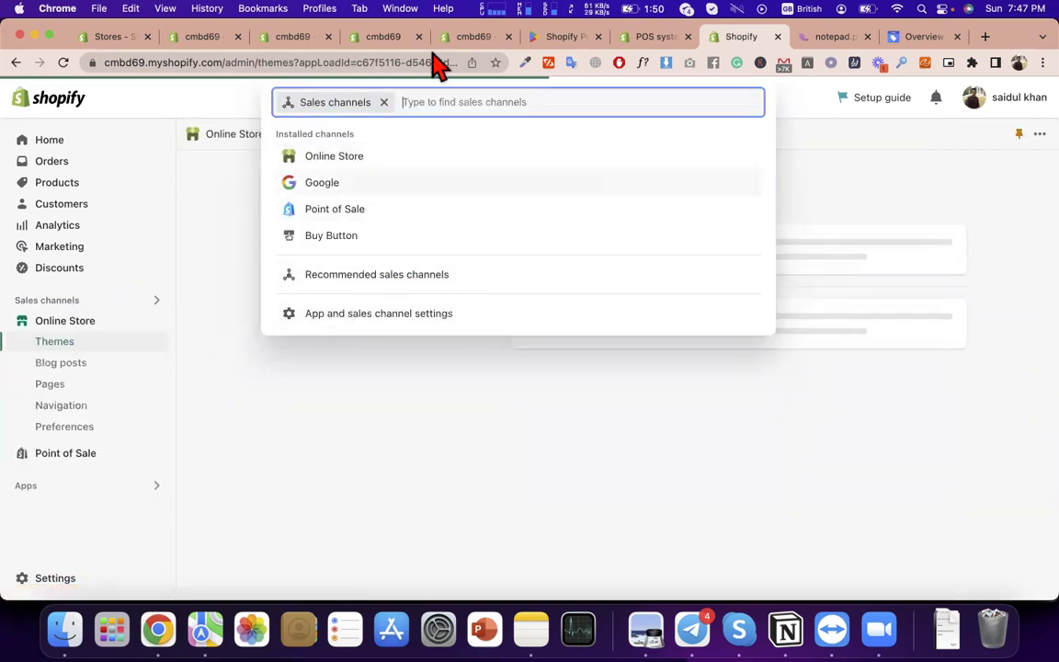
pyautogui.click(390, 278)
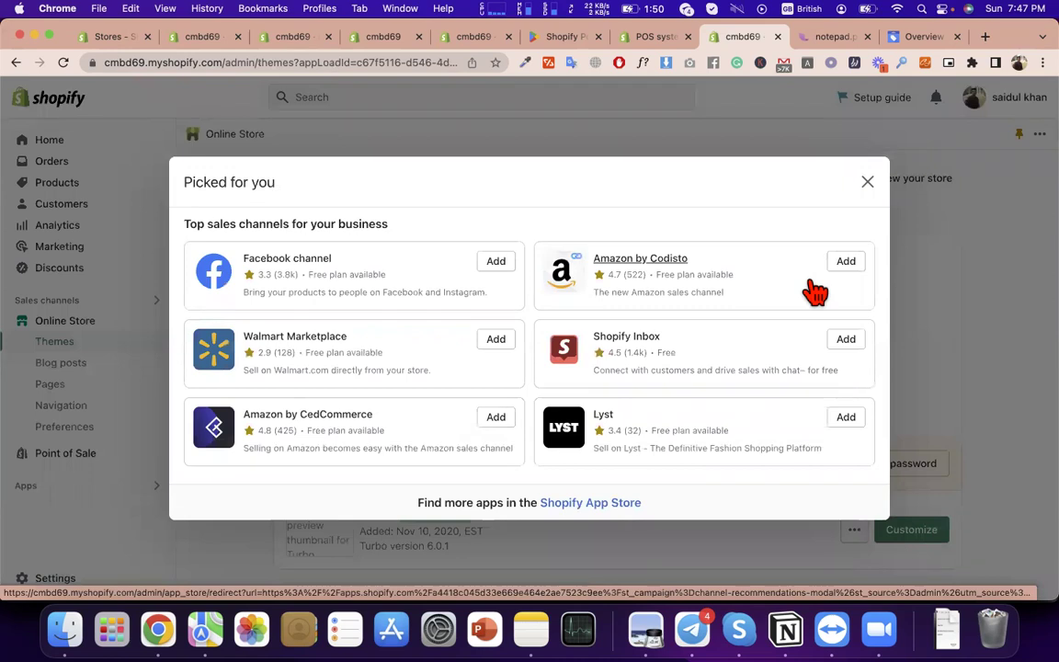
pyautogui.click(497, 273)
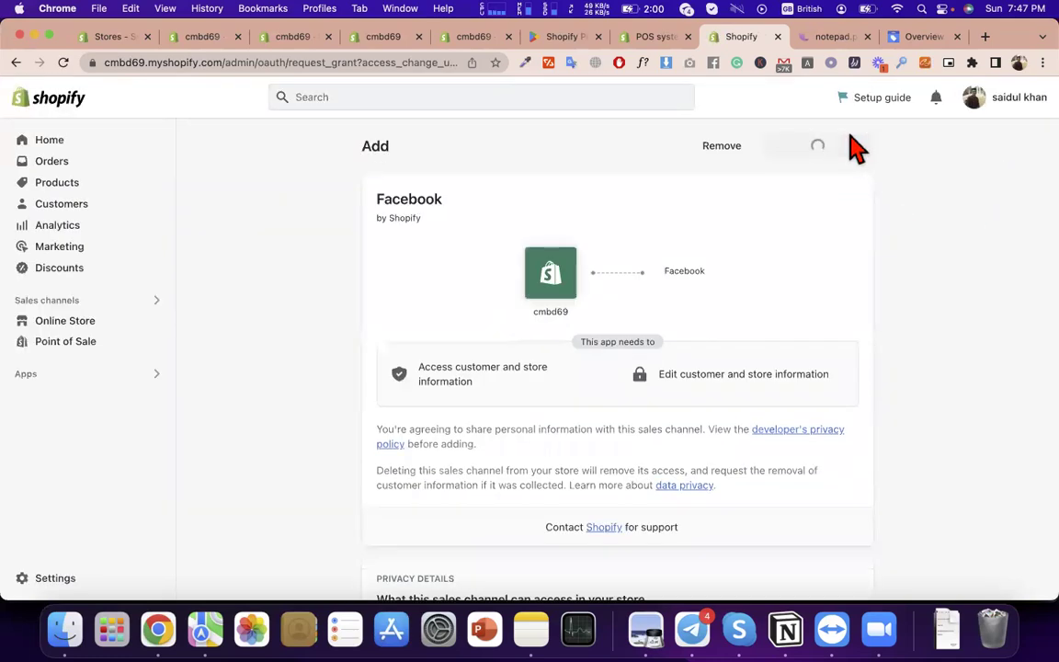
# Add the Facebook sales channel and start its Facebook and Instagram shop setup.
pyautogui.click(841, 156)
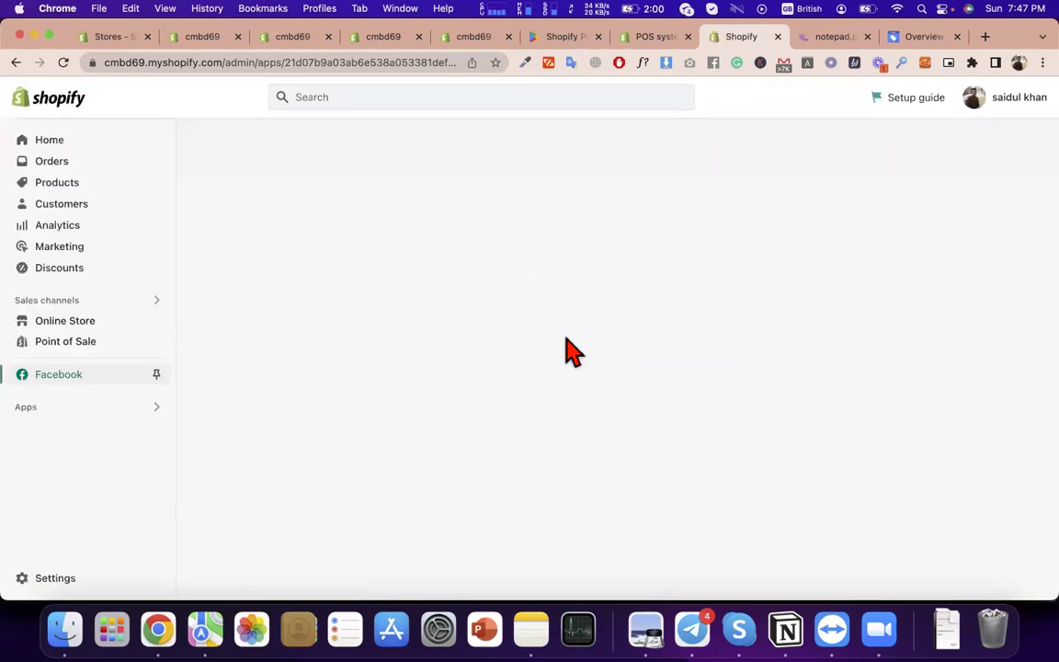
pyautogui.press('XF86AudioRaiseVolume')
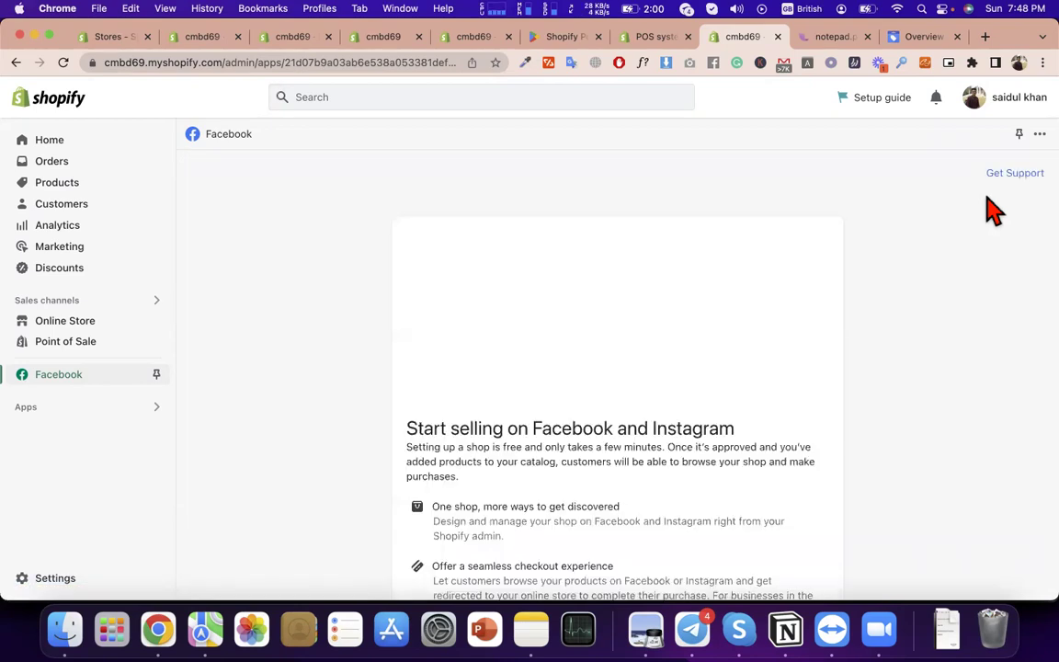
pyautogui.scroll(-1, 993, 209)
pyautogui.scroll(-5, 811, 302)
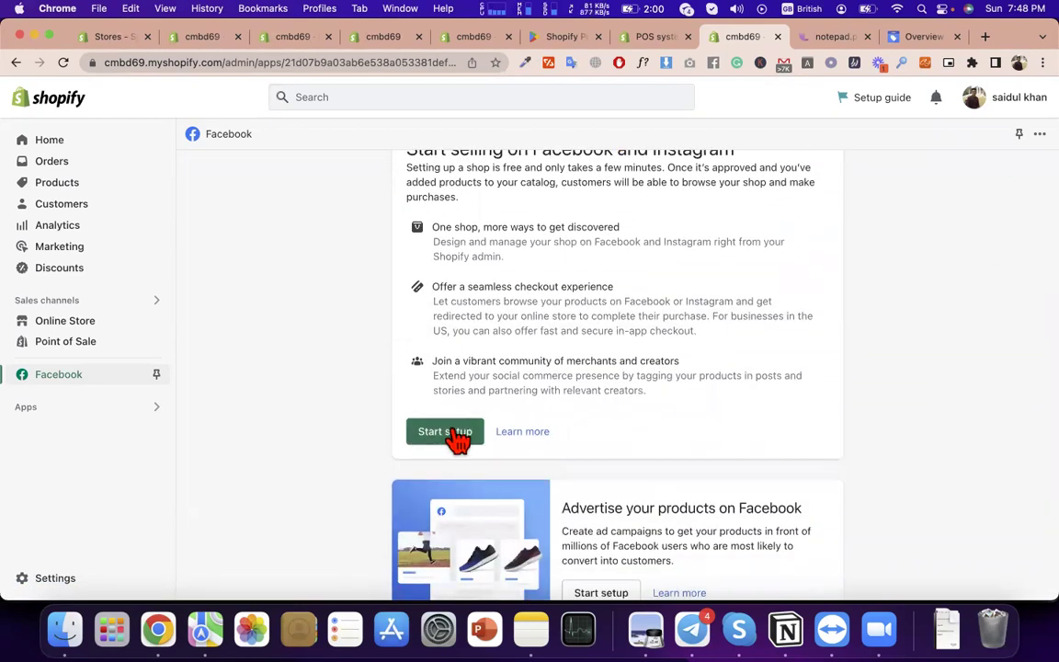
pyautogui.click(456, 435)
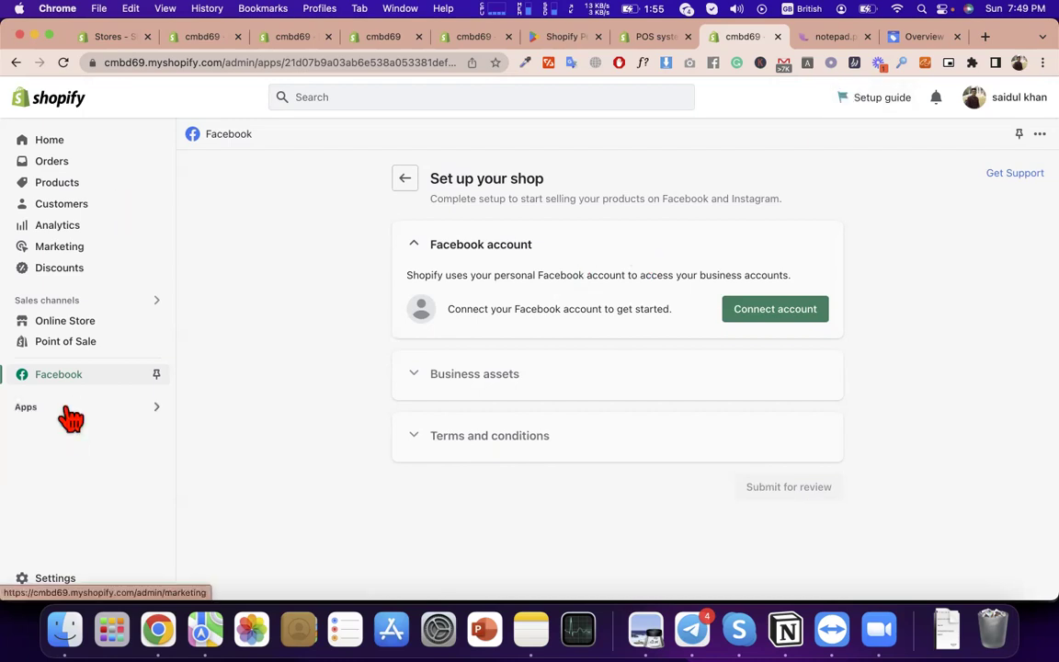
# Pick Amazon by Codisto from the recommended sales channels and add it to the store.
pyautogui.click(70, 305)
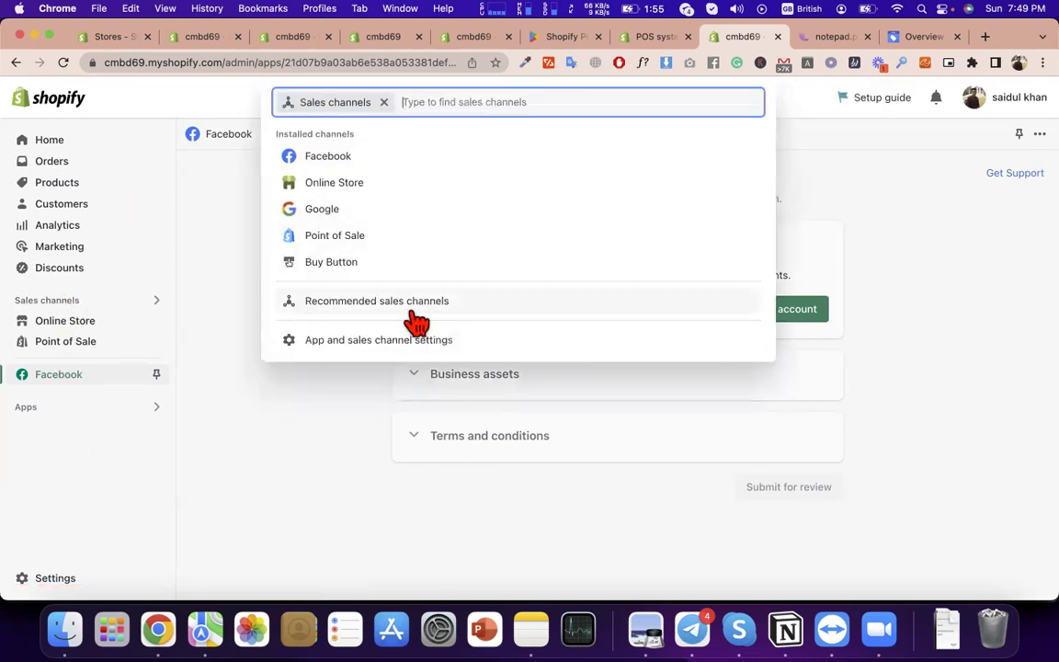
pyautogui.click(414, 311)
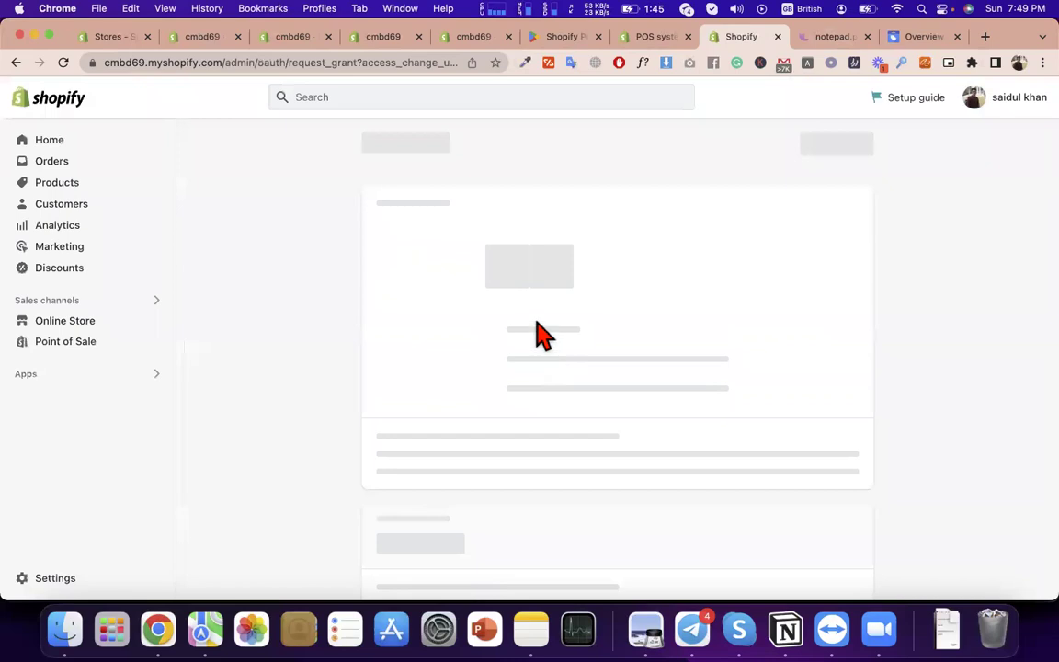
pyautogui.doubleClick(471, 197)
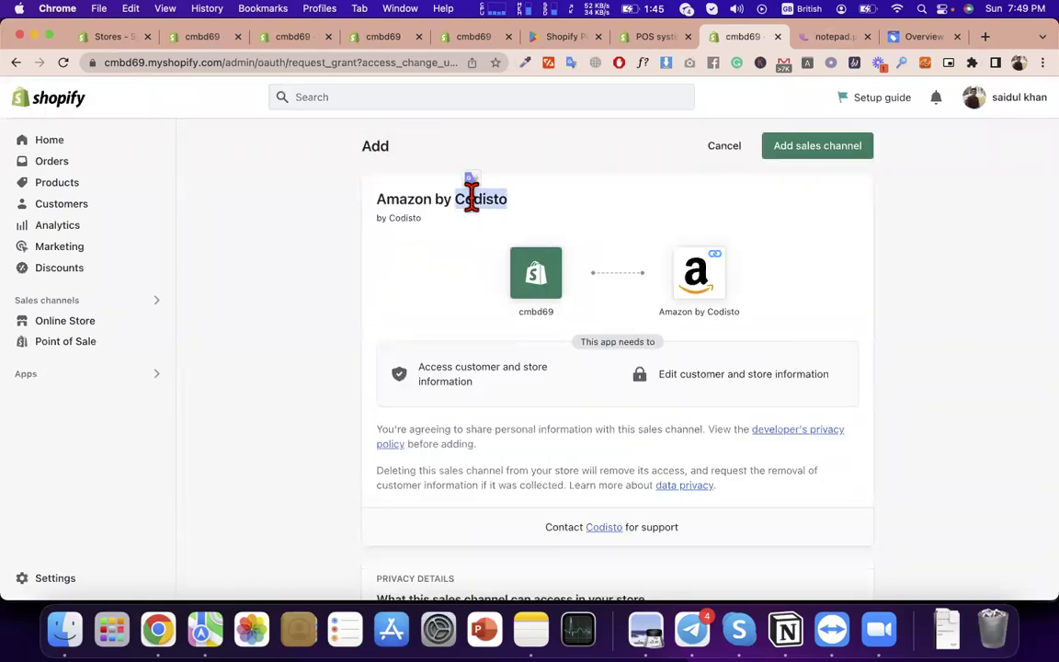
pyautogui.click(828, 151)
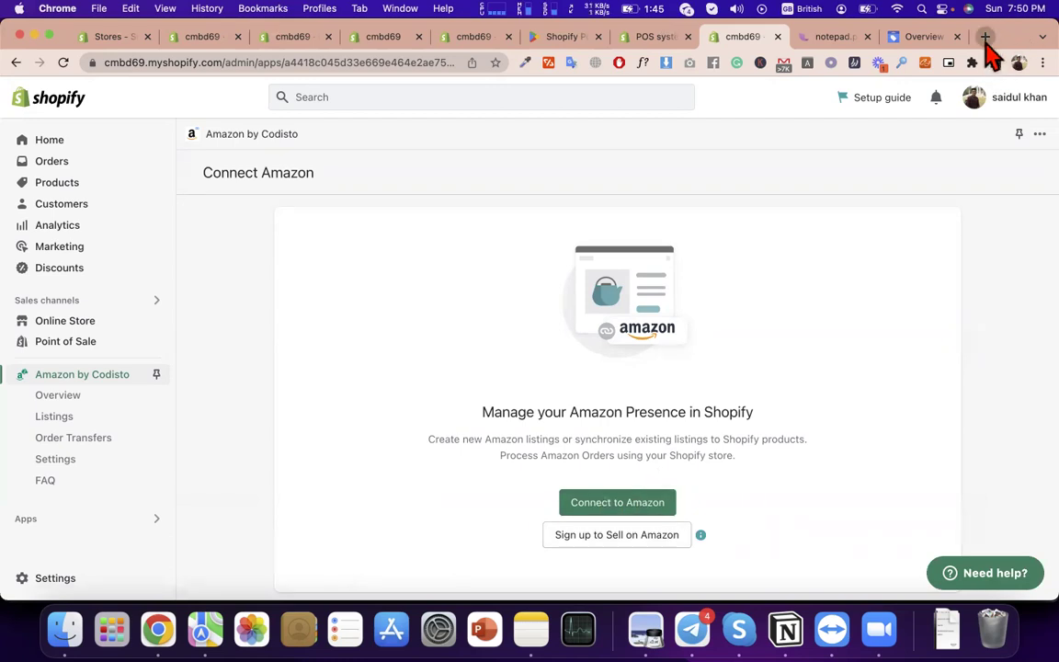
# In a new browser tab, search Google for 'amazon seller central'.
pyautogui.click(985, 38)
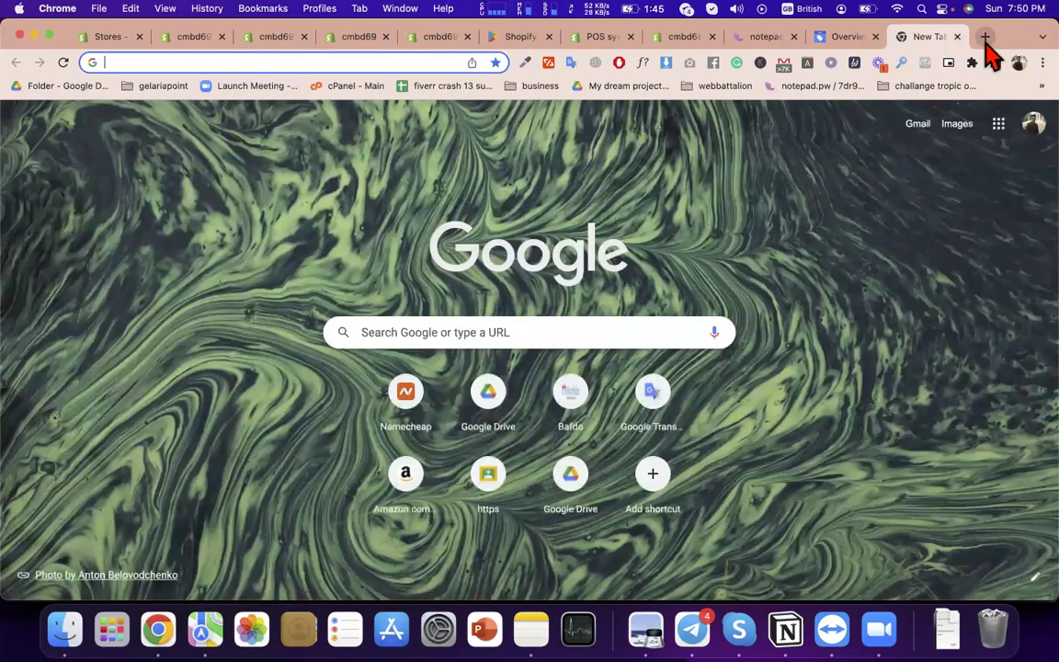
pyautogui.write('amazon')
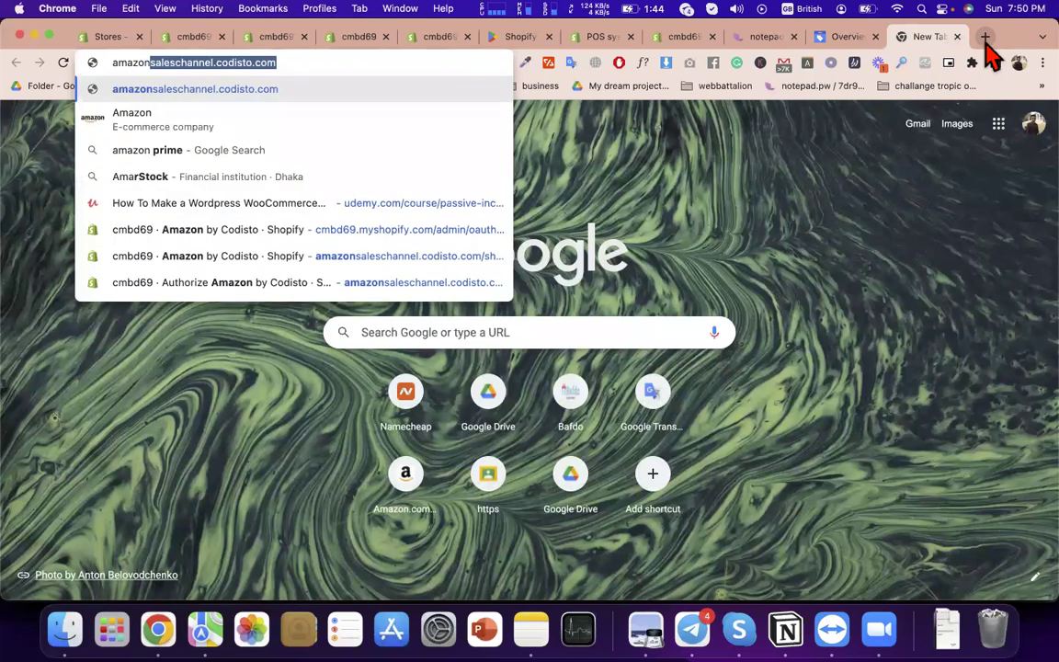
pyautogui.write(' sl')
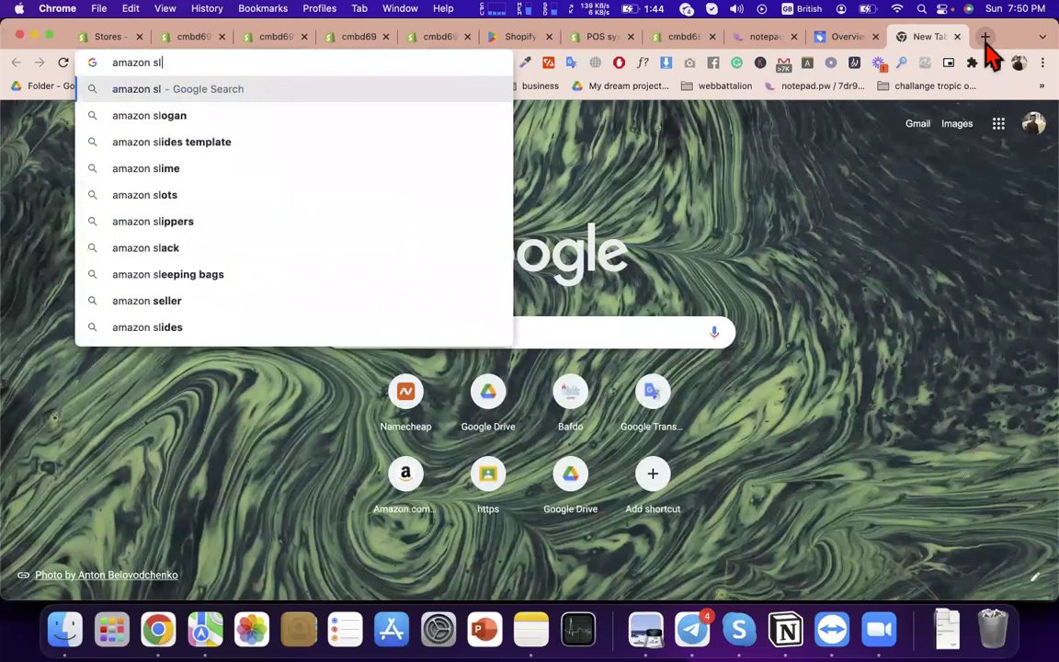
pyautogui.press('BackSpace')
pyautogui.press('Down')
pyautogui.press('Down')
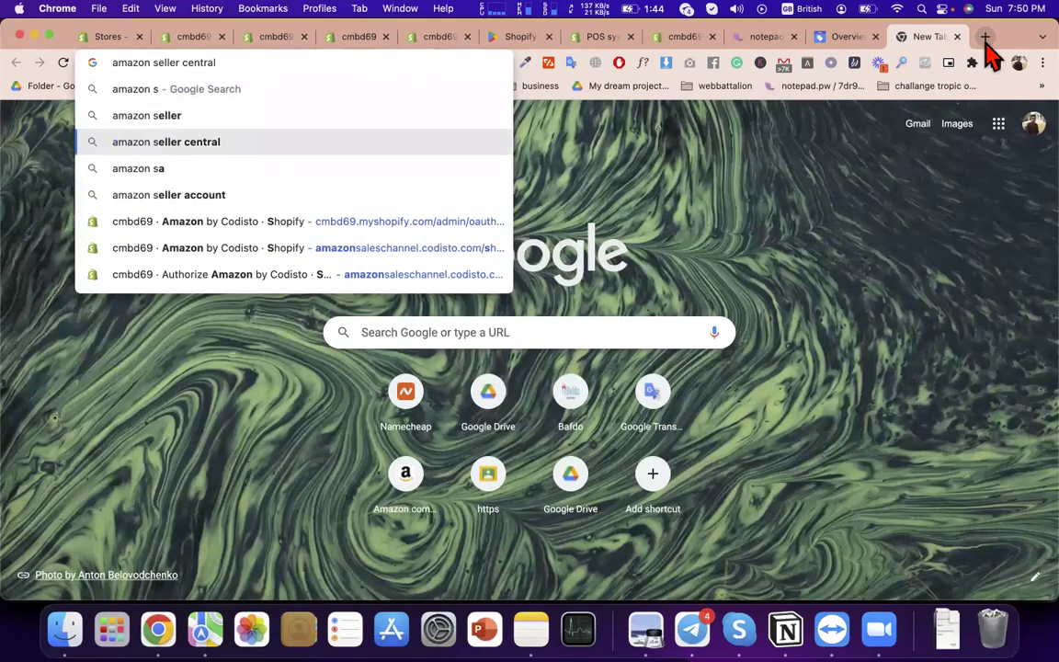
pyautogui.press('Return')
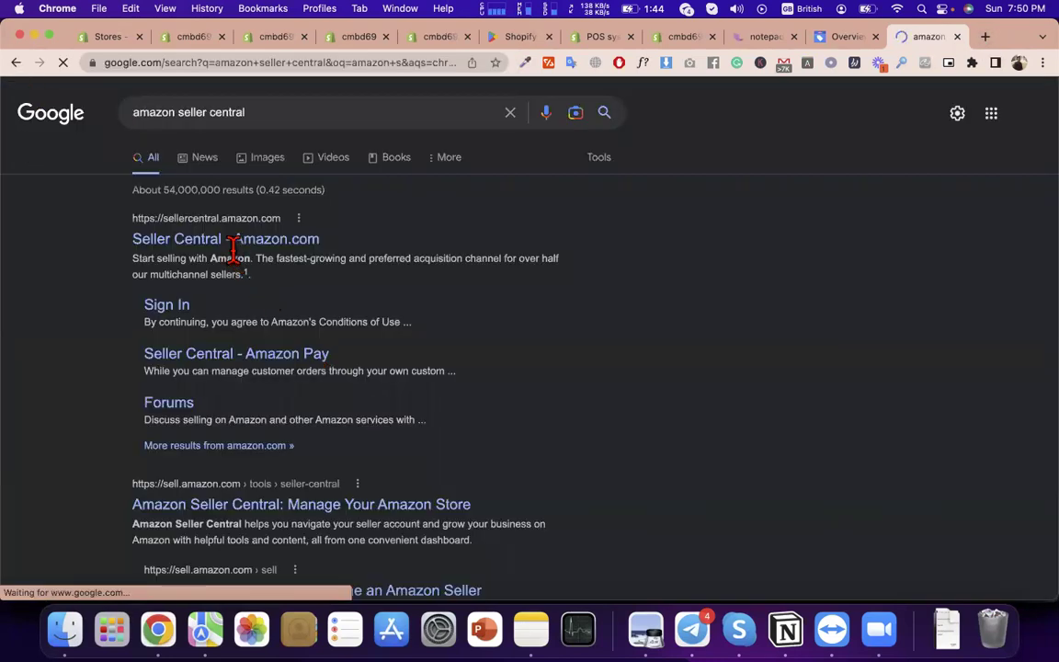
# Open the Seller Central result and highlight its $39.99 a month pricing line and subtitle.
pyautogui.click(237, 241)
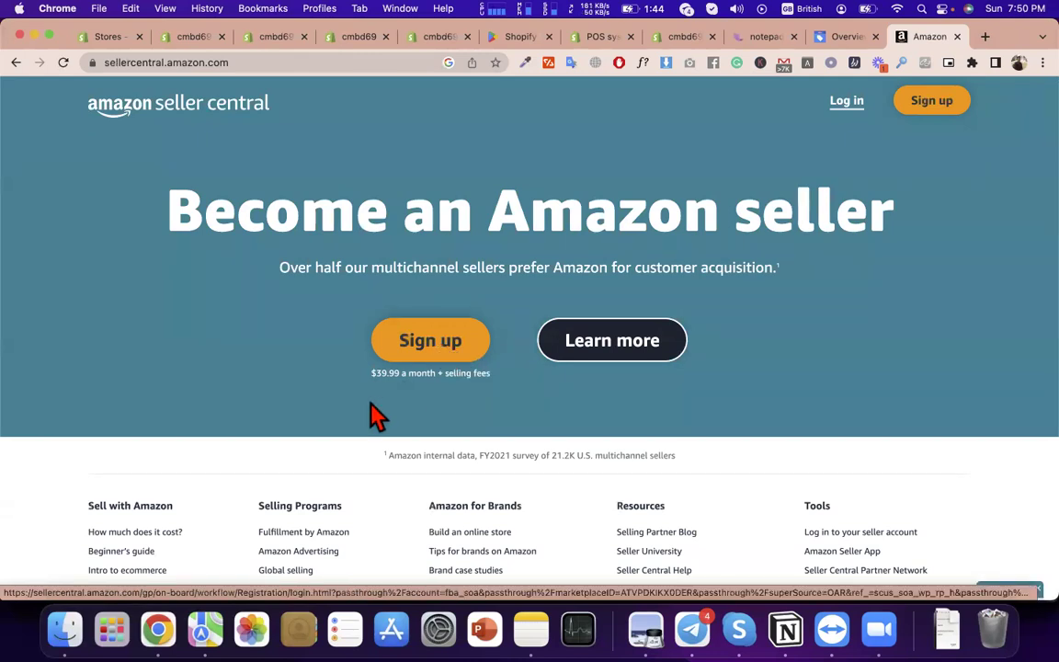
pyautogui.doubleClick(385, 373)
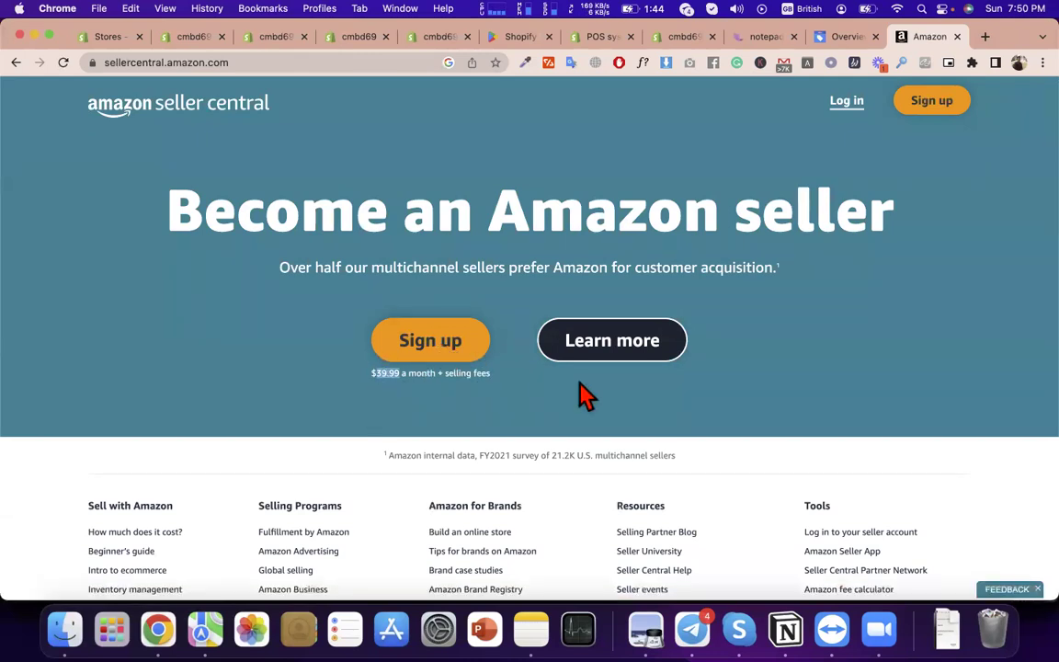
pyautogui.tripleClick(376, 373)
pyautogui.scroll(-4, 442, 271)
pyautogui.scroll(4, 450, 284)
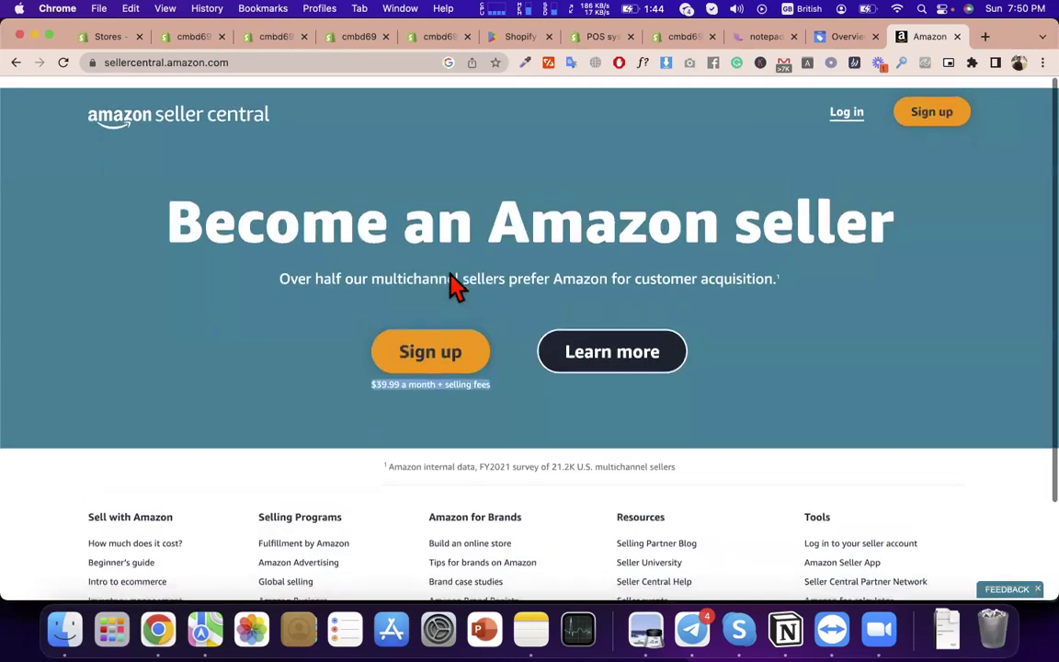
pyautogui.tripleClick(461, 274)
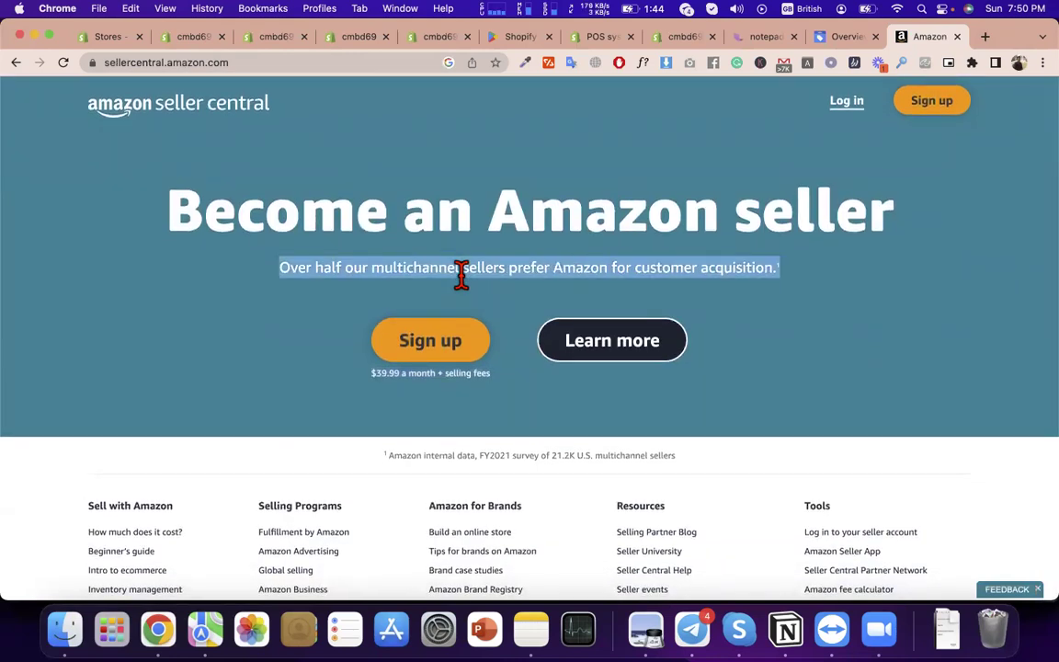